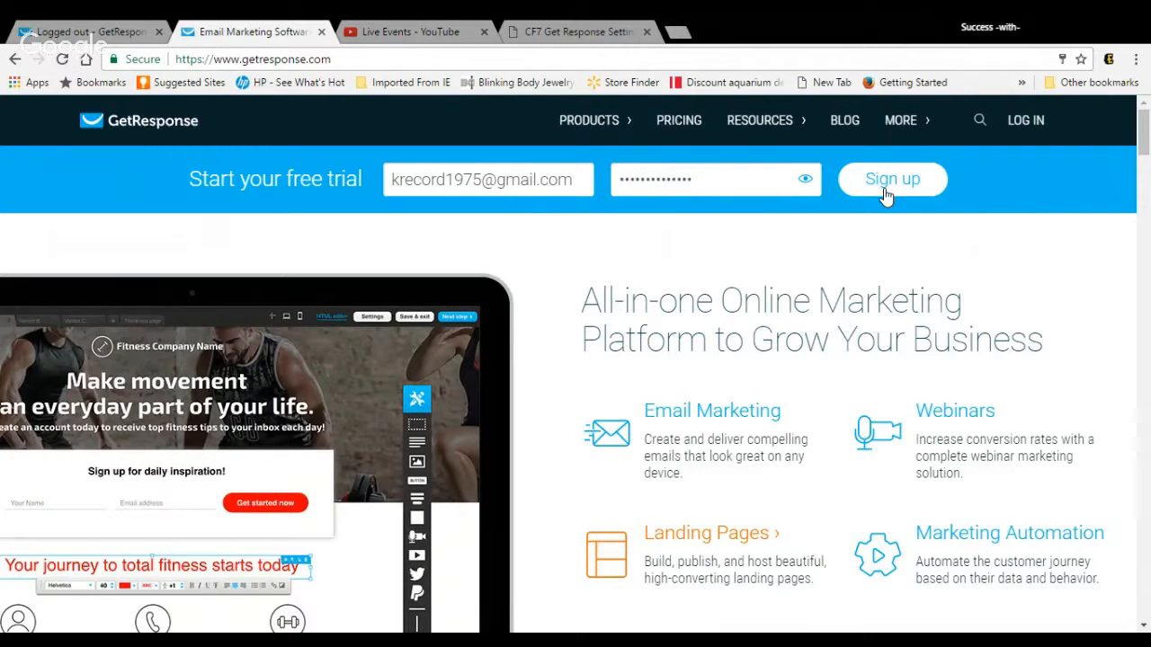
Step: Close the logged-out page and log in to the GetResponse account with the saved credentials
left_click(127, 37)
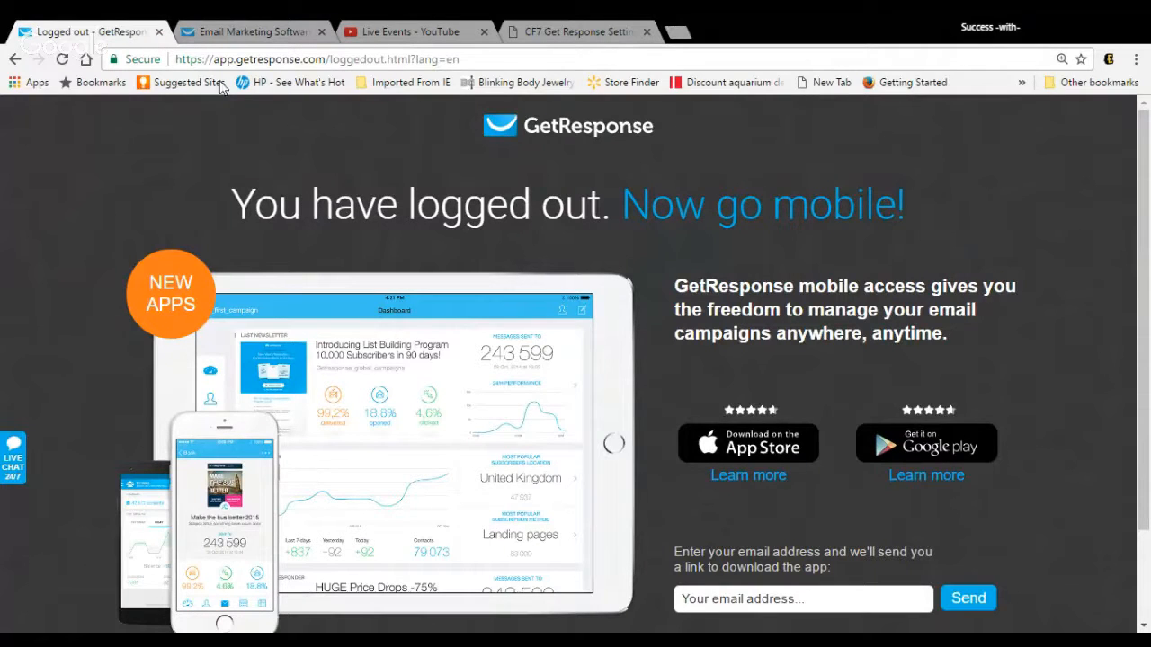
left_click(159, 31)
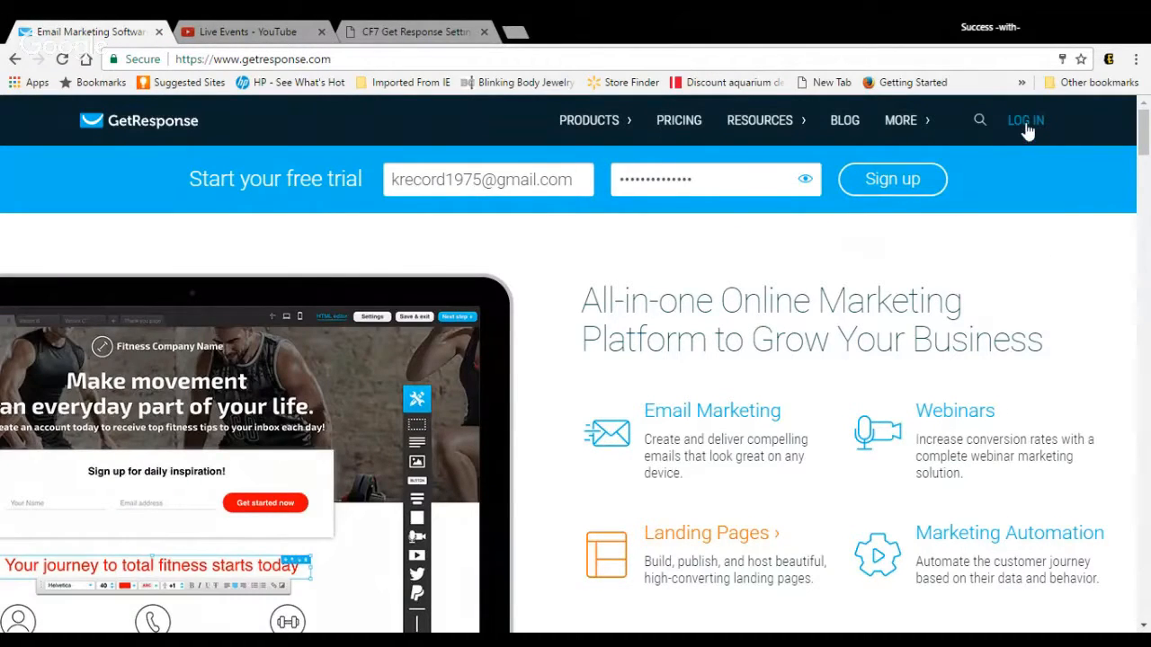
left_click(1026, 125)
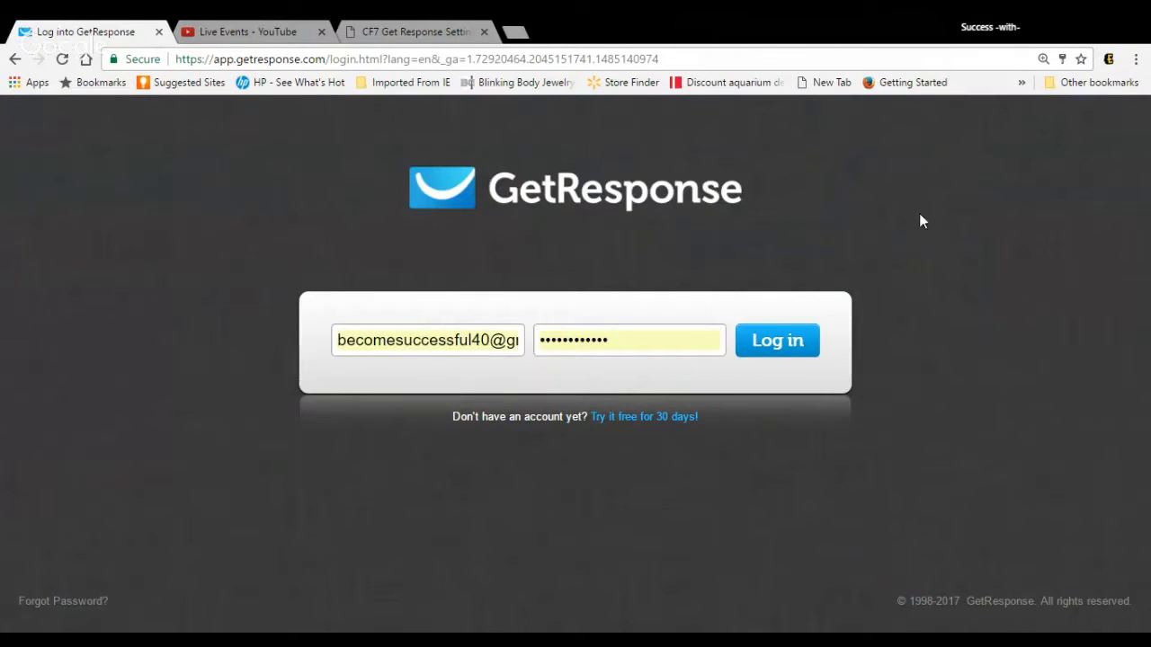
left_click(784, 339)
left_click(784, 346)
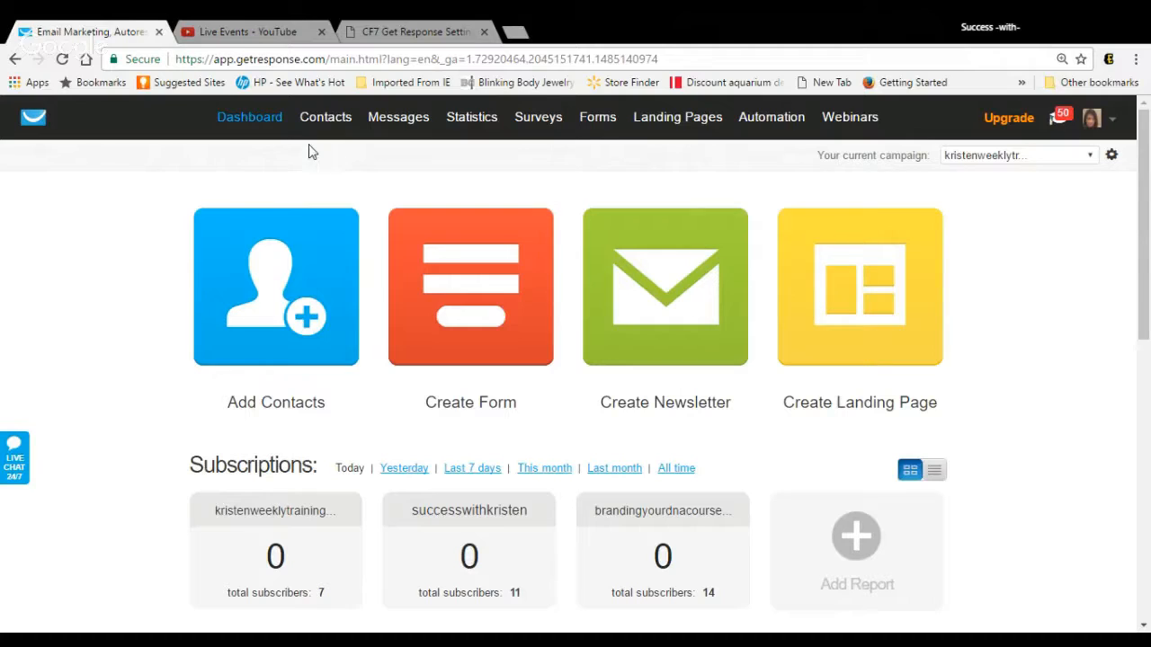
mouse_move(309, 139)
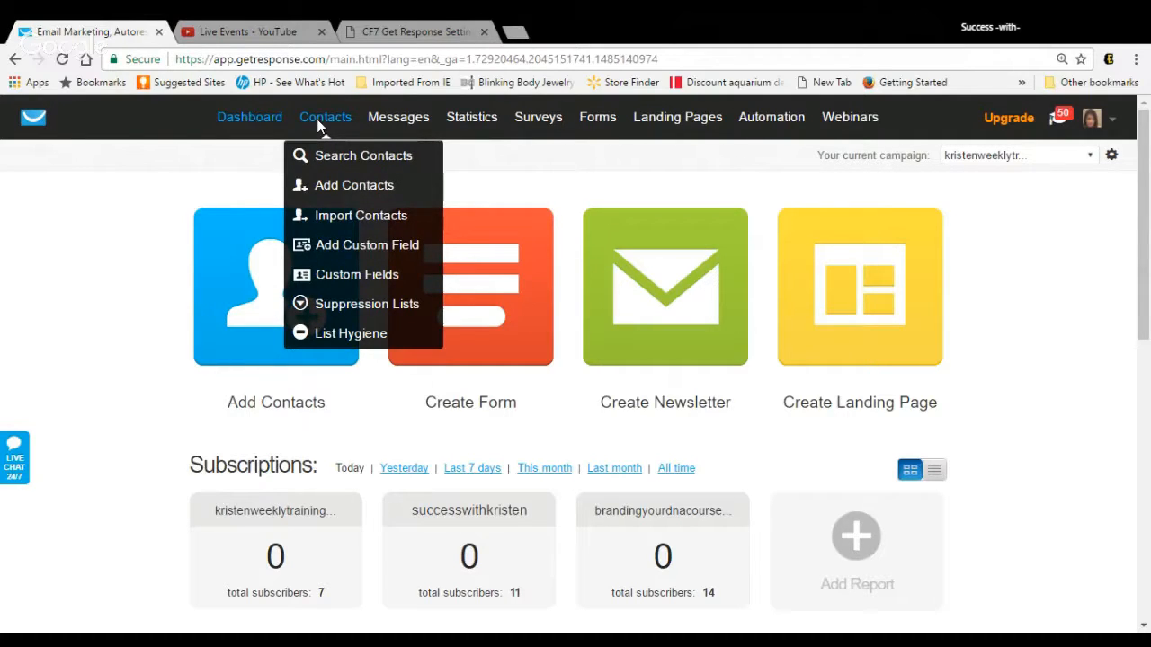
left_click(330, 184)
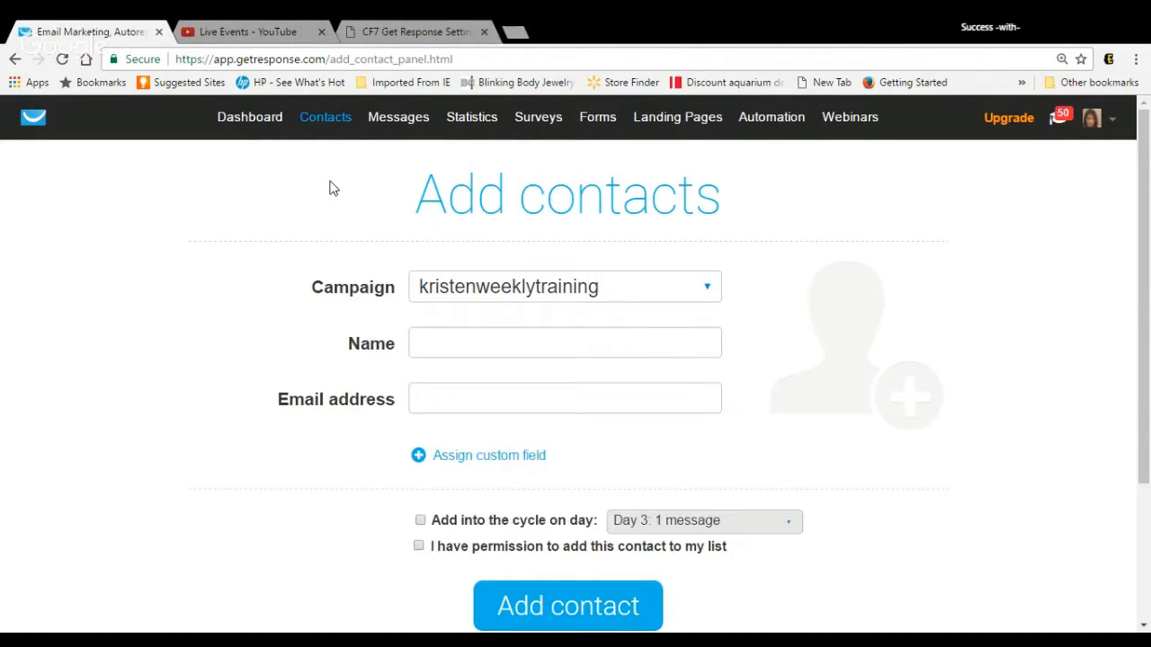
mouse_move(398, 134)
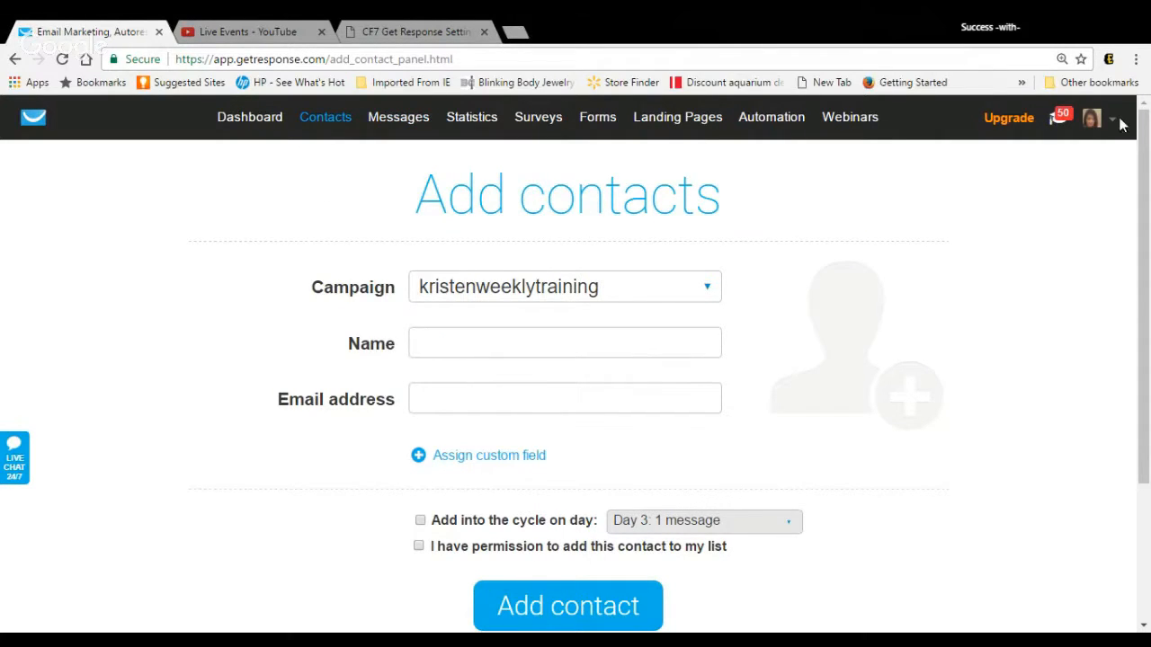
left_click(41, 119)
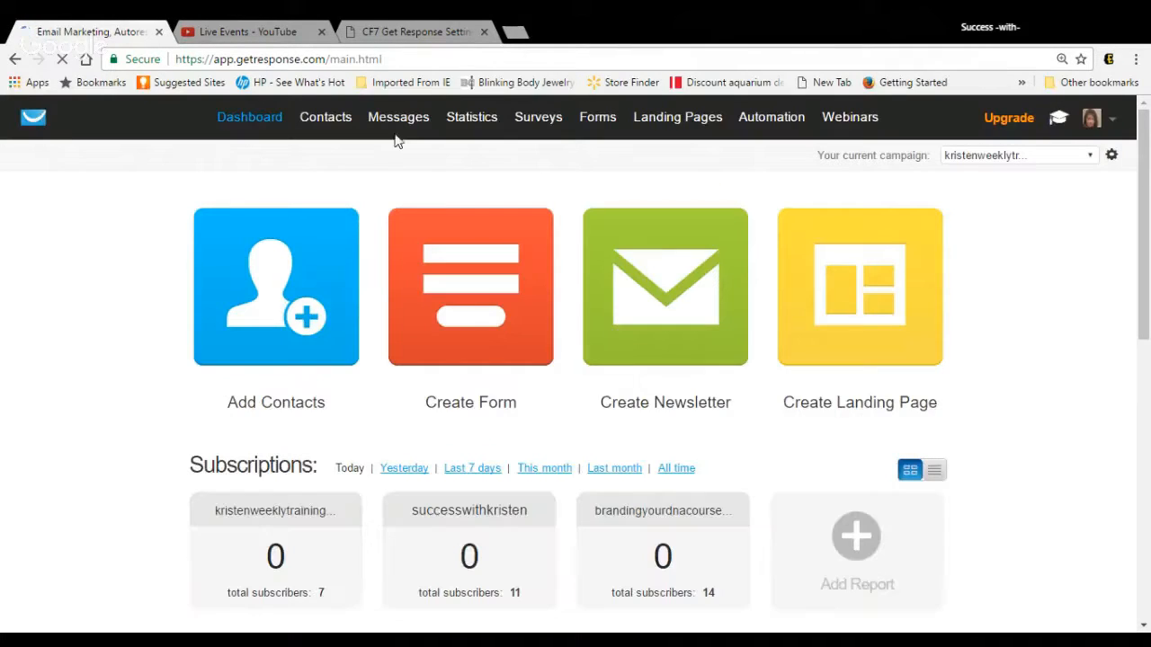
Step: Create a new campaign named testtest14
left_click(1096, 158)
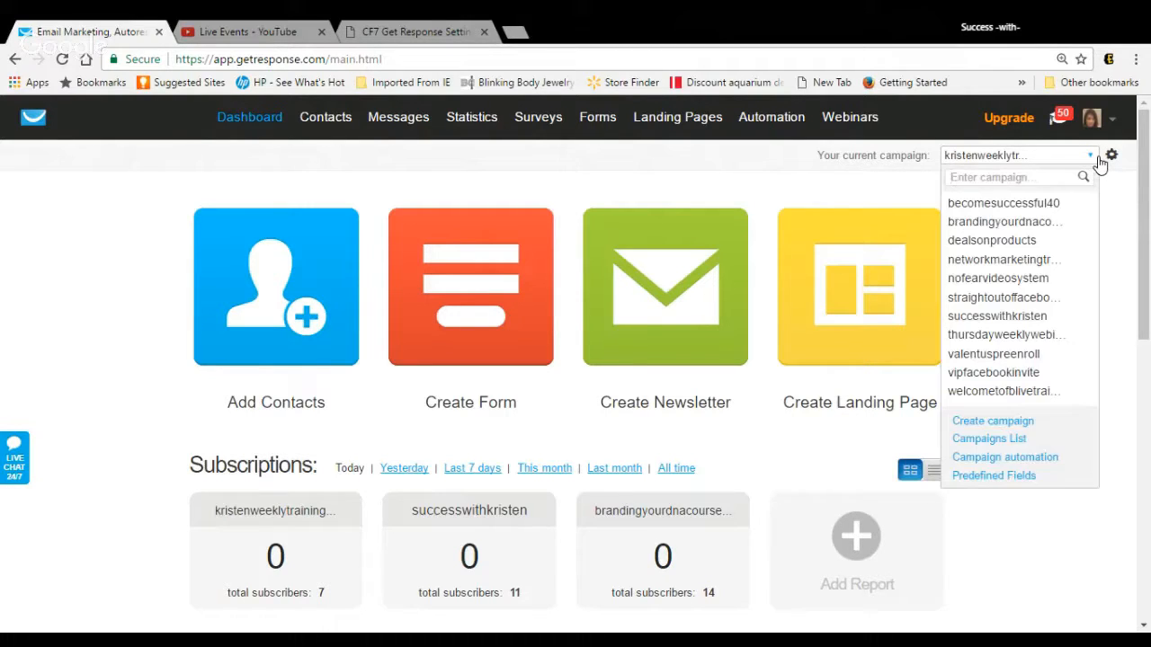
left_click(1036, 422)
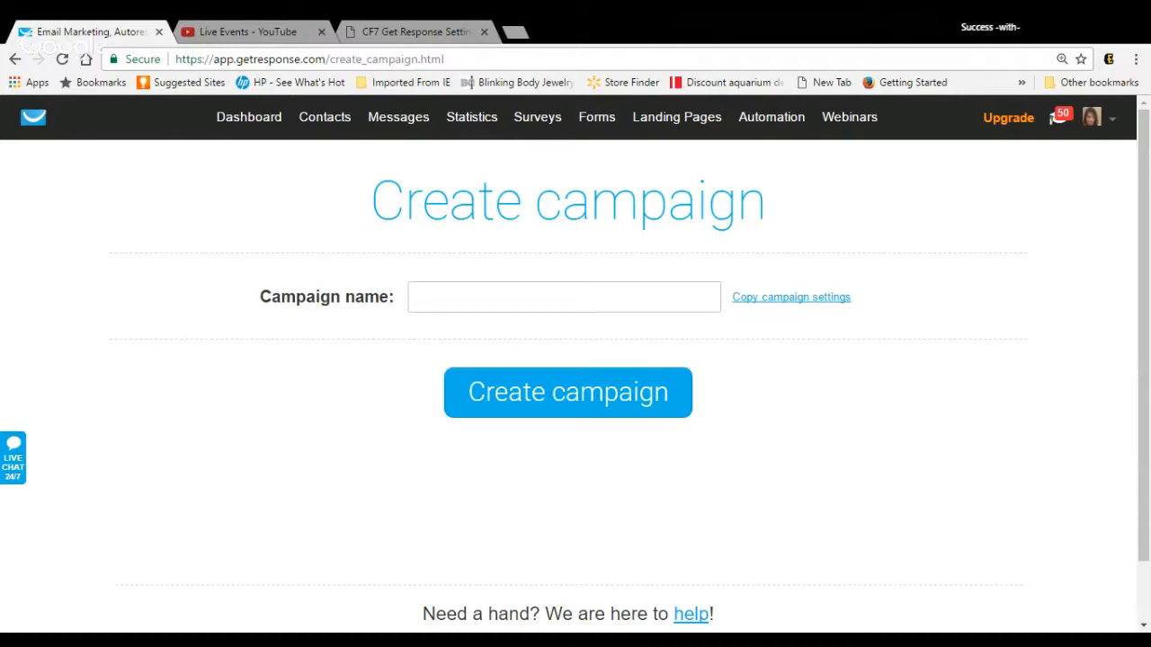
left_click(564, 298)
type("tes")
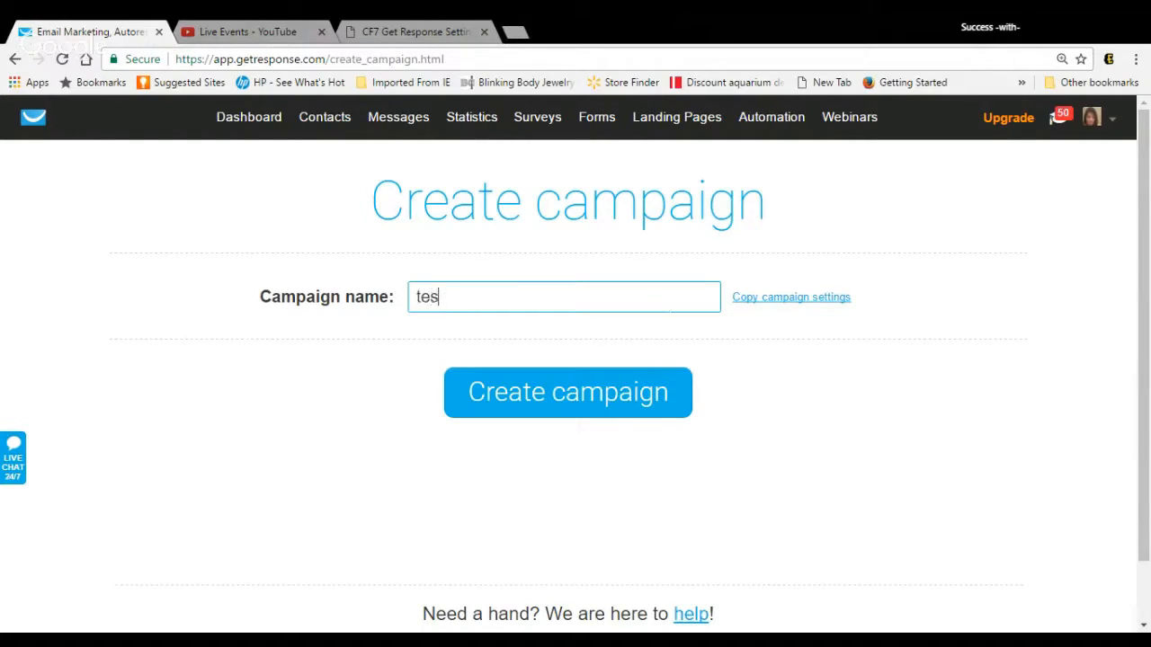
type("ttest14")
left_click(568, 396)
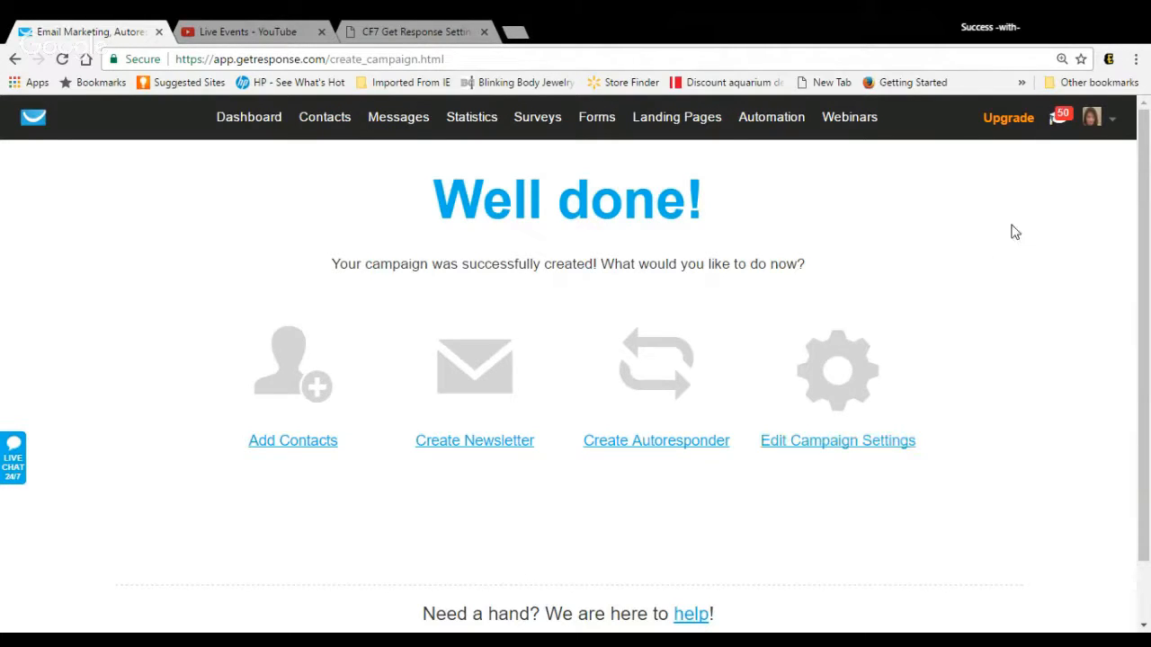
Step: Return to the dashboard and review the list of available campaigns
mouse_move(1115, 127)
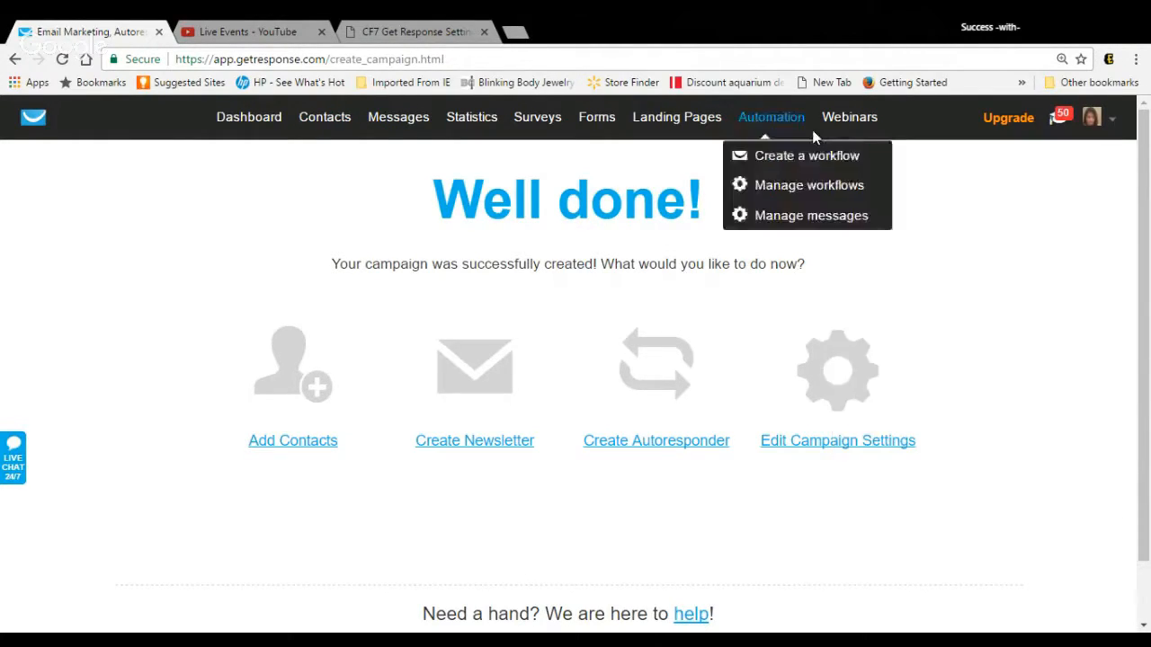
left_click(252, 123)
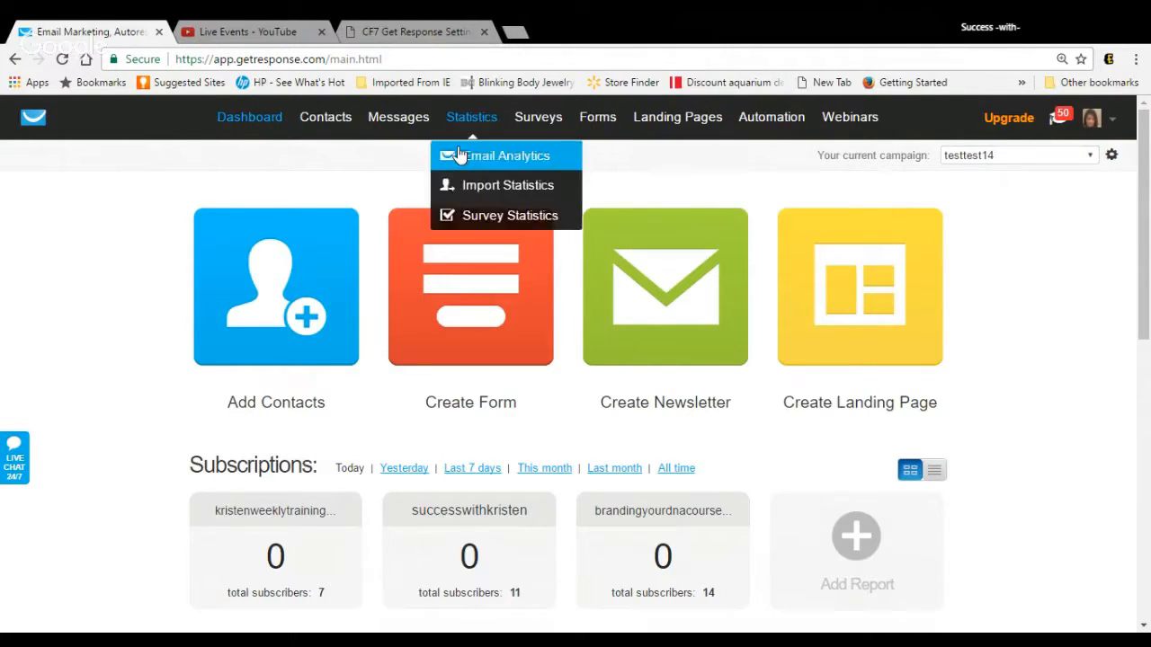
mouse_move(326, 125)
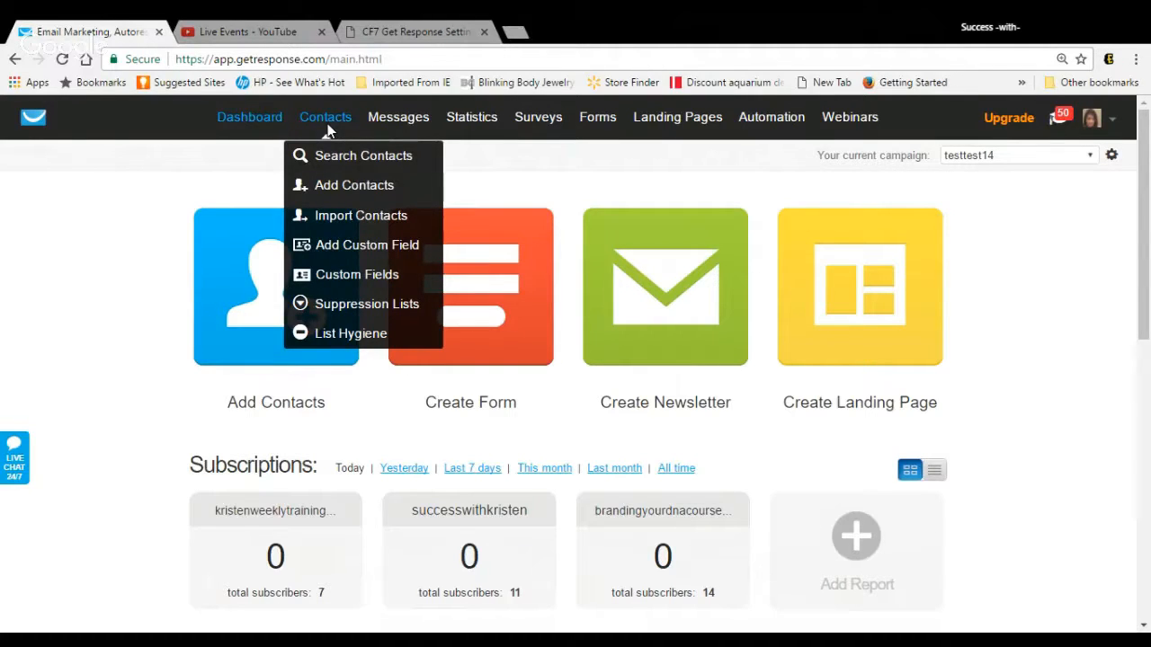
left_click(1096, 161)
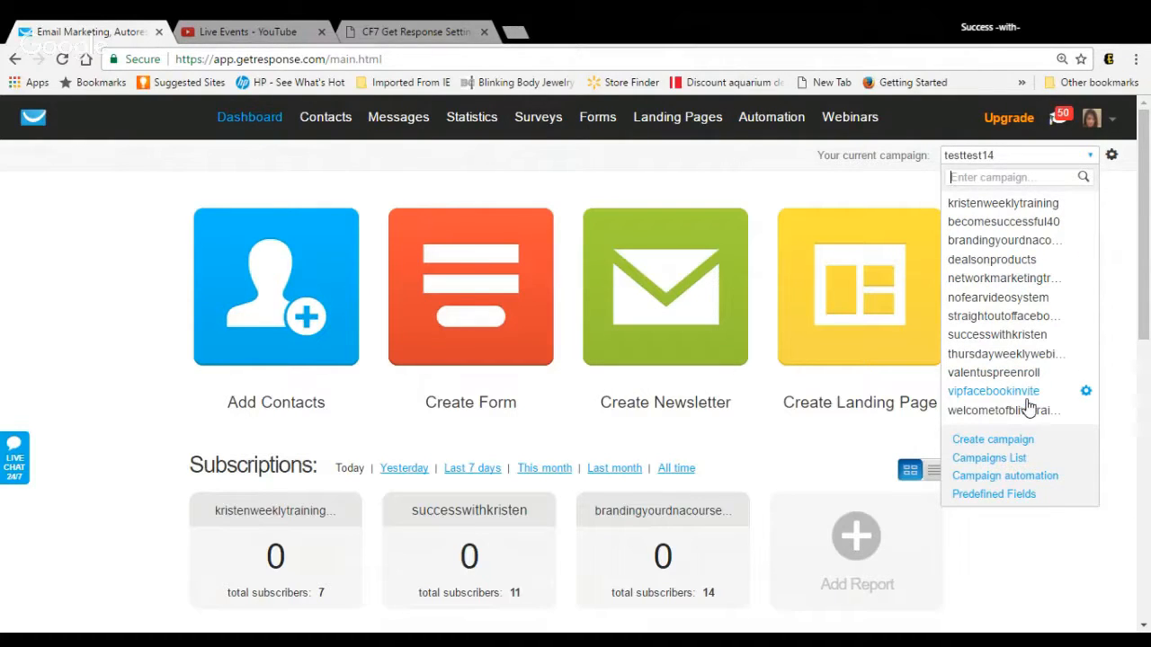
left_click(1009, 278)
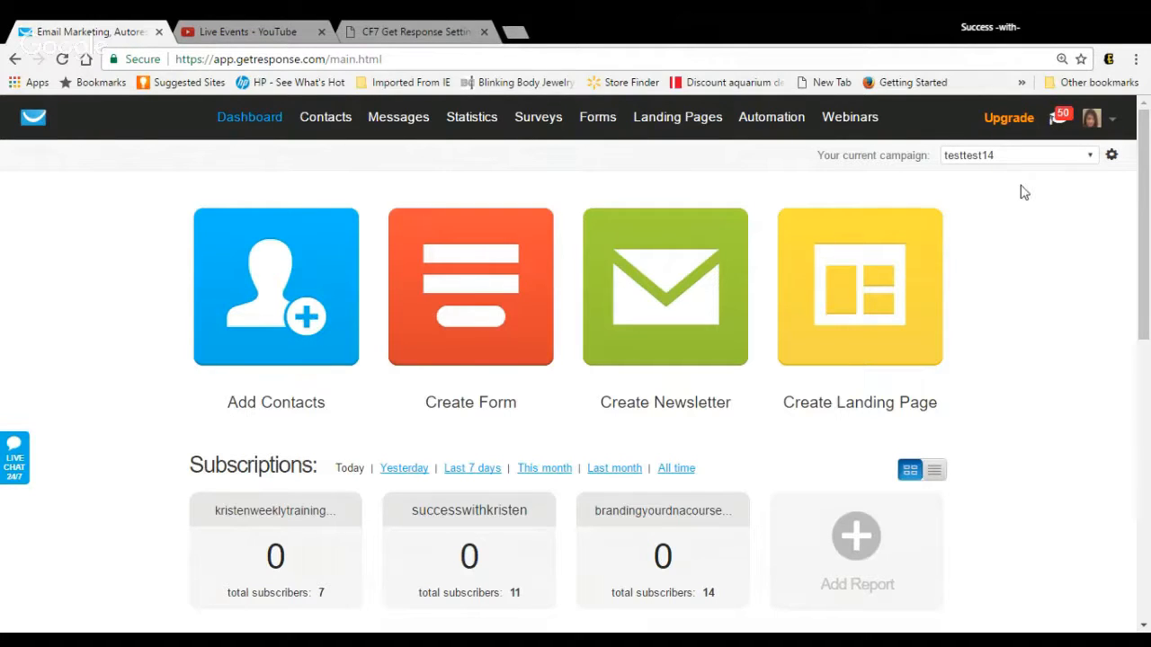
left_click(1091, 158)
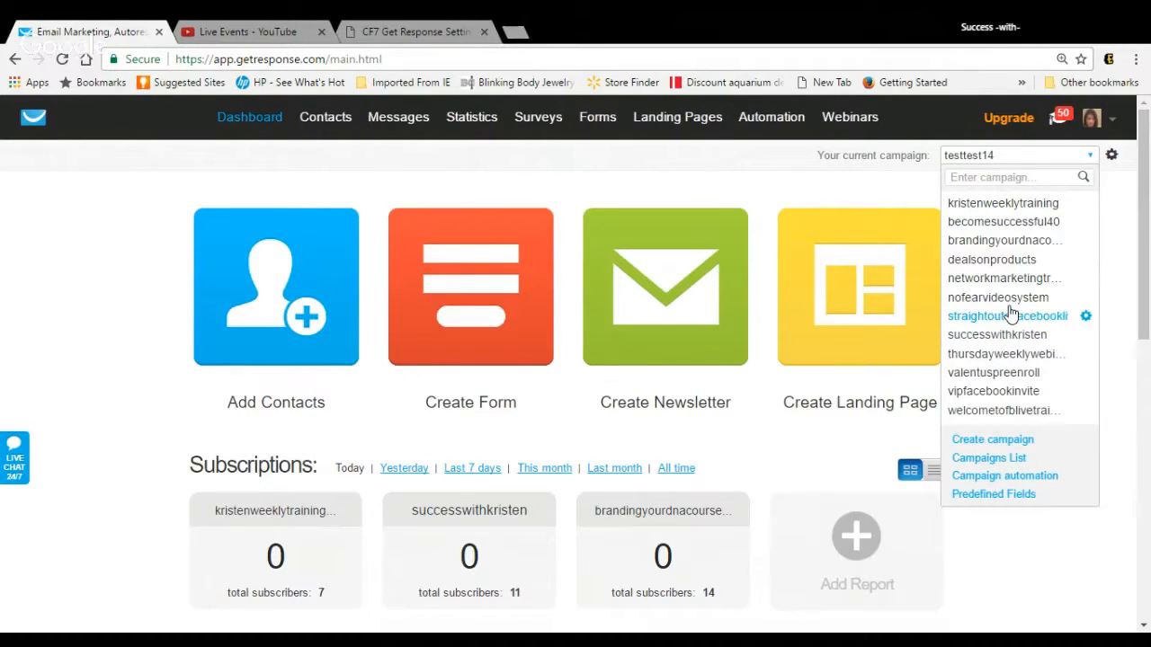
left_click(801, 182)
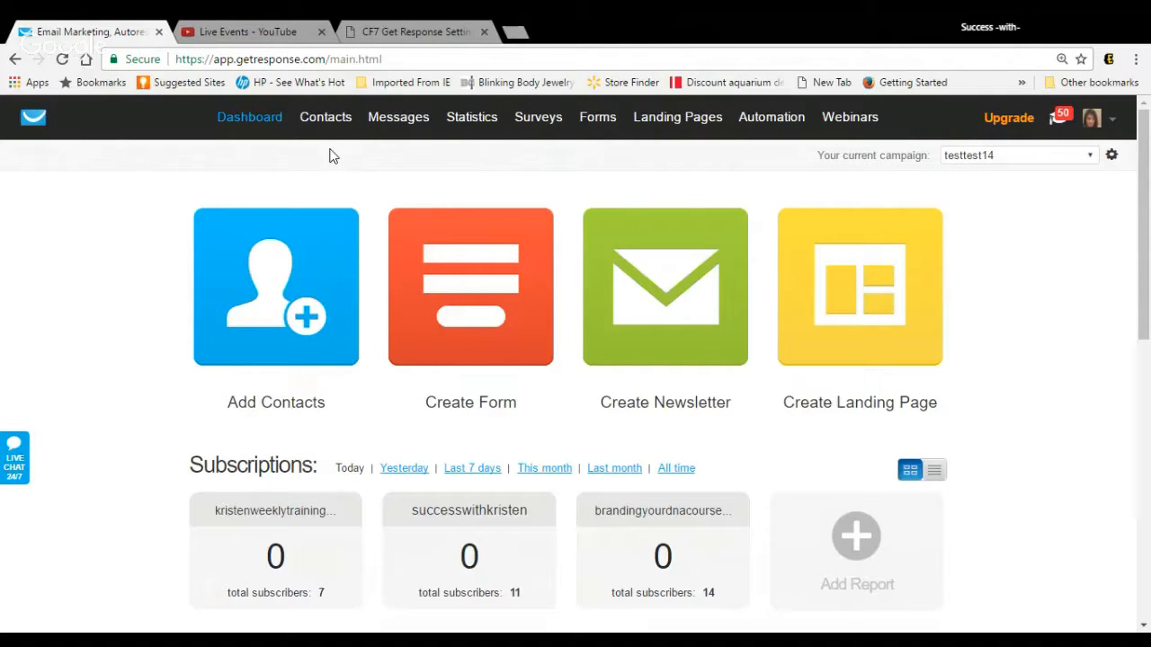
Step: Start adding a contact to the testtest14 campaign and enter the contact's first name
mouse_move(319, 124)
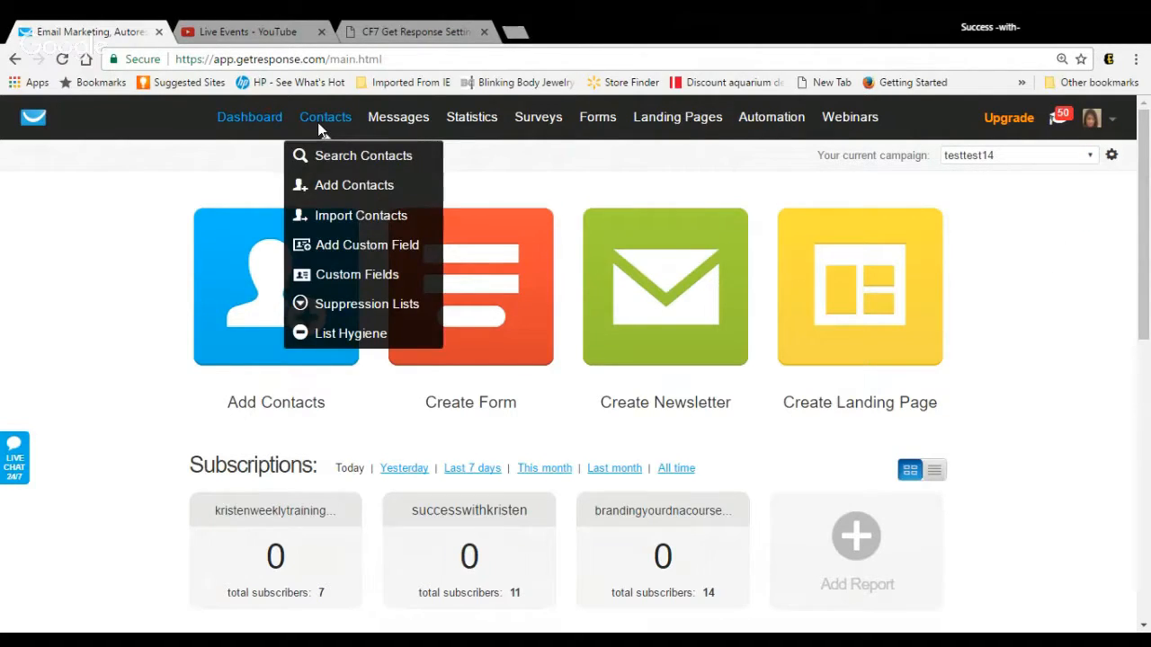
left_click(332, 182)
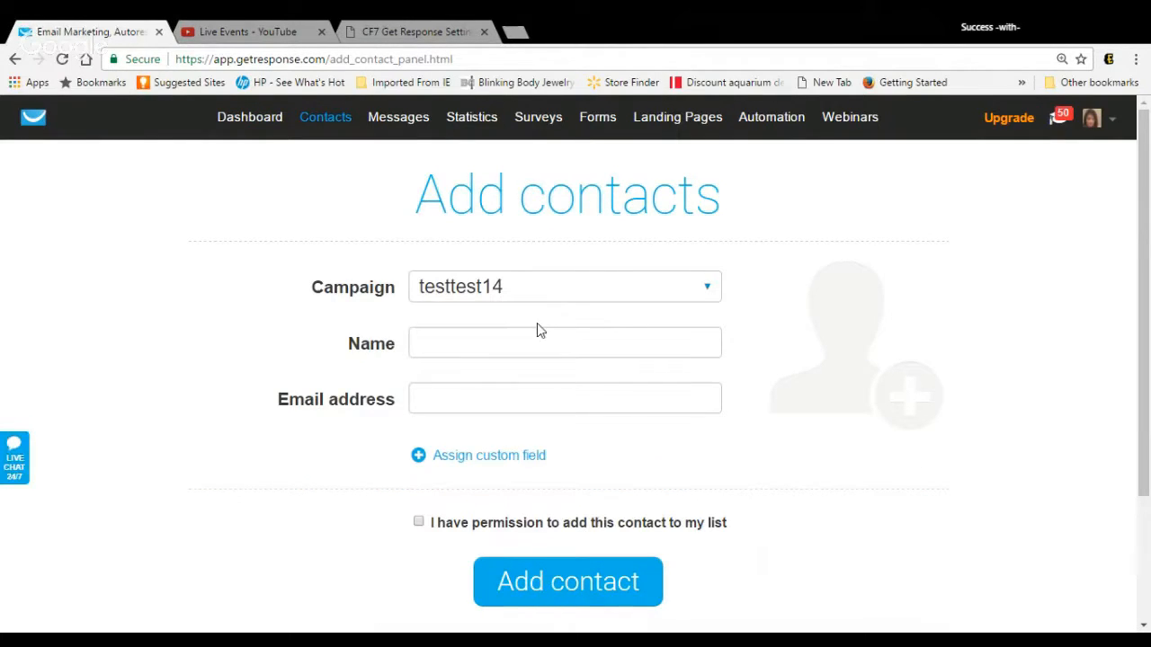
left_click(538, 341)
type("k")
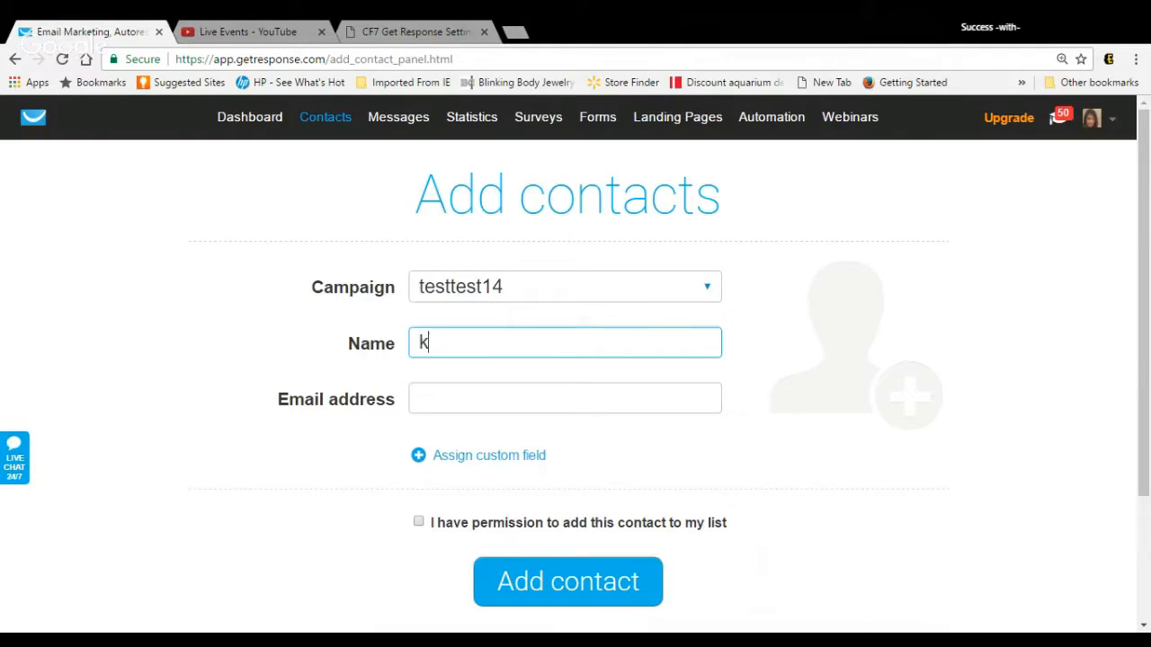
type("ir")
key("BackSpace")
key("BackSpace")
key("BackSpace")
type("Krist")
key("BackSpace")
type("sten")
left_click(806, 432)
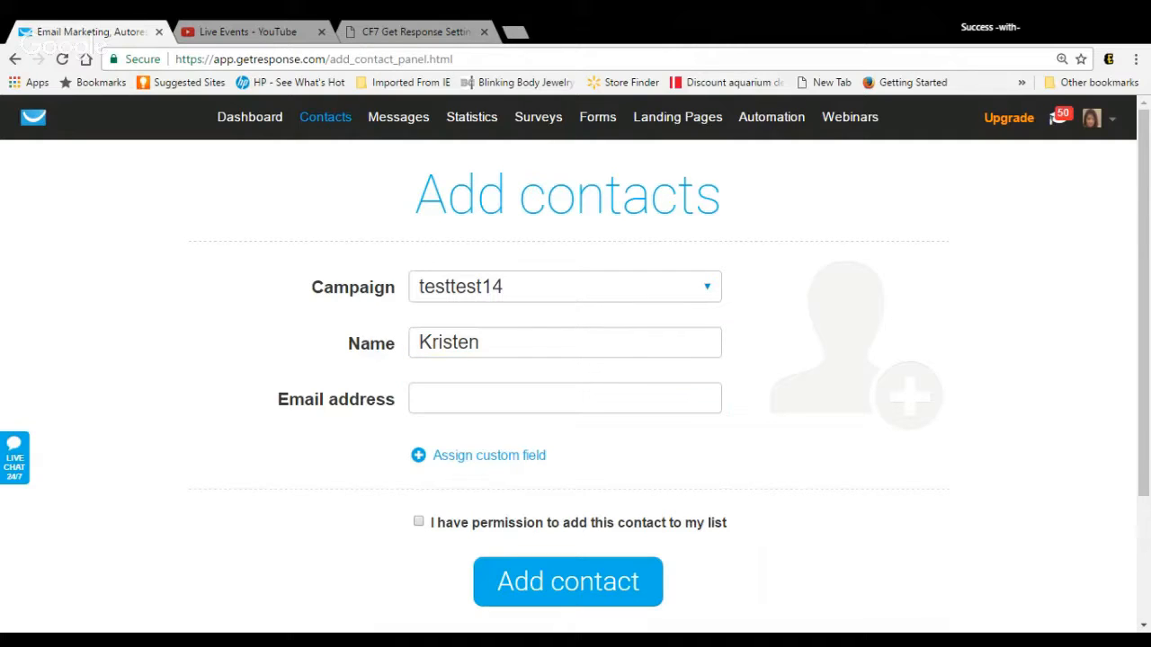
Step: Fill in the contact's email address, confirm permission to add them to the list, and add the contact
left_click(629, 399)
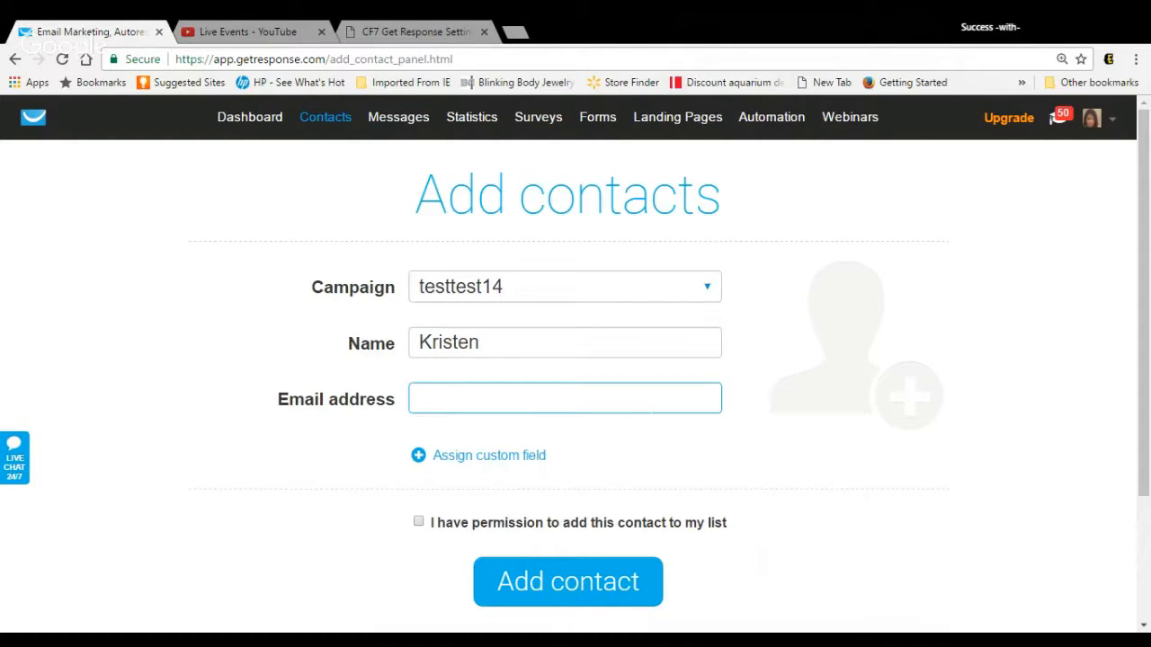
type("kre")
left_click(642, 429)
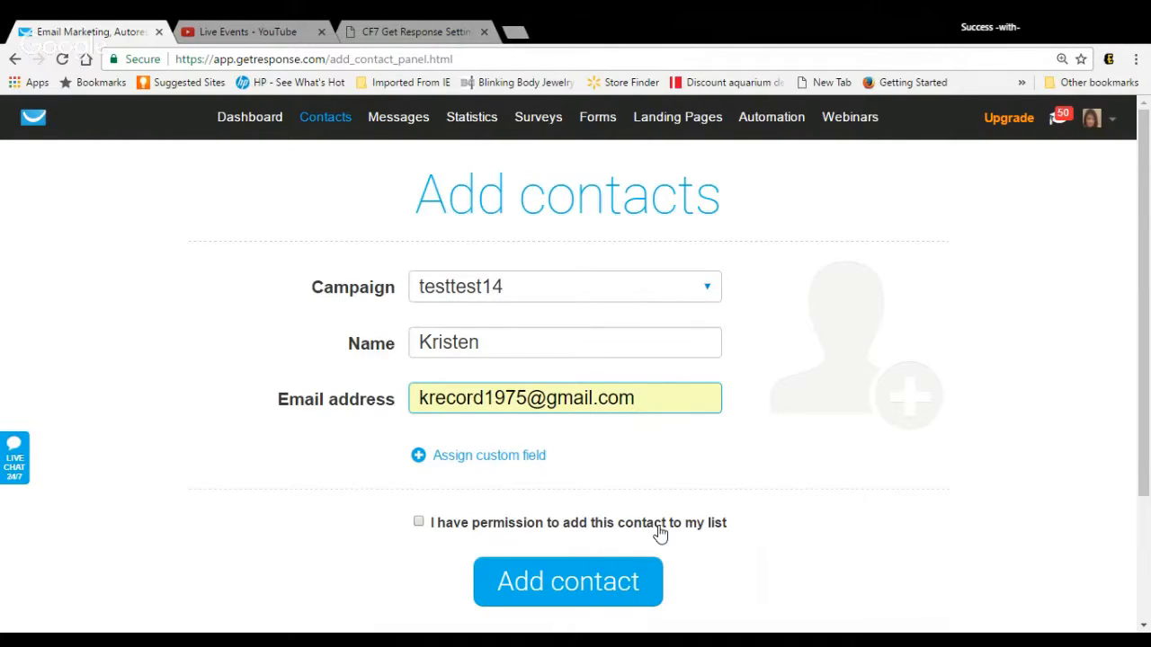
left_click(418, 522)
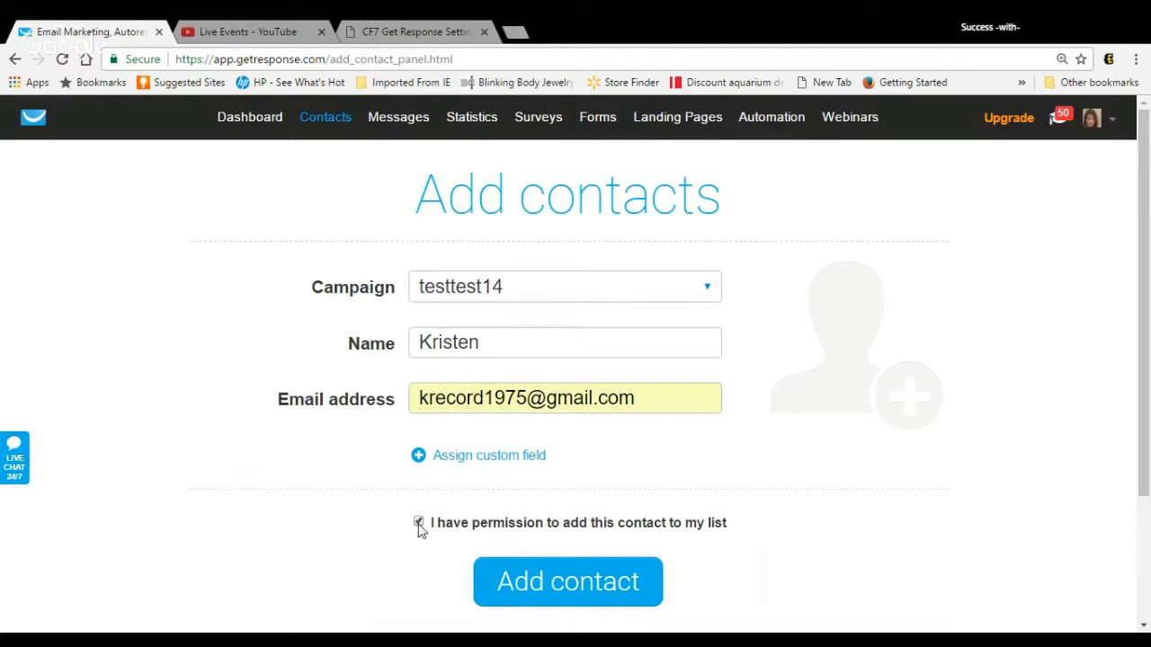
left_click(574, 578)
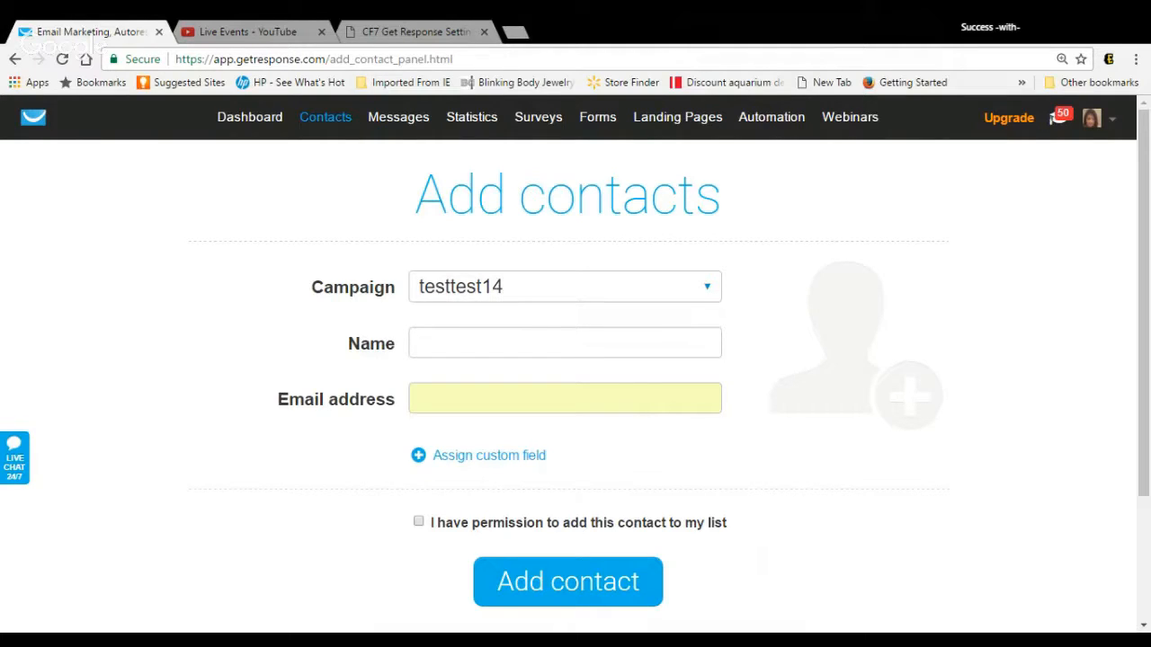
Step: Try to add the same contact to testtest14 again with their first name, email address and permission confirmed
left_click(565, 343)
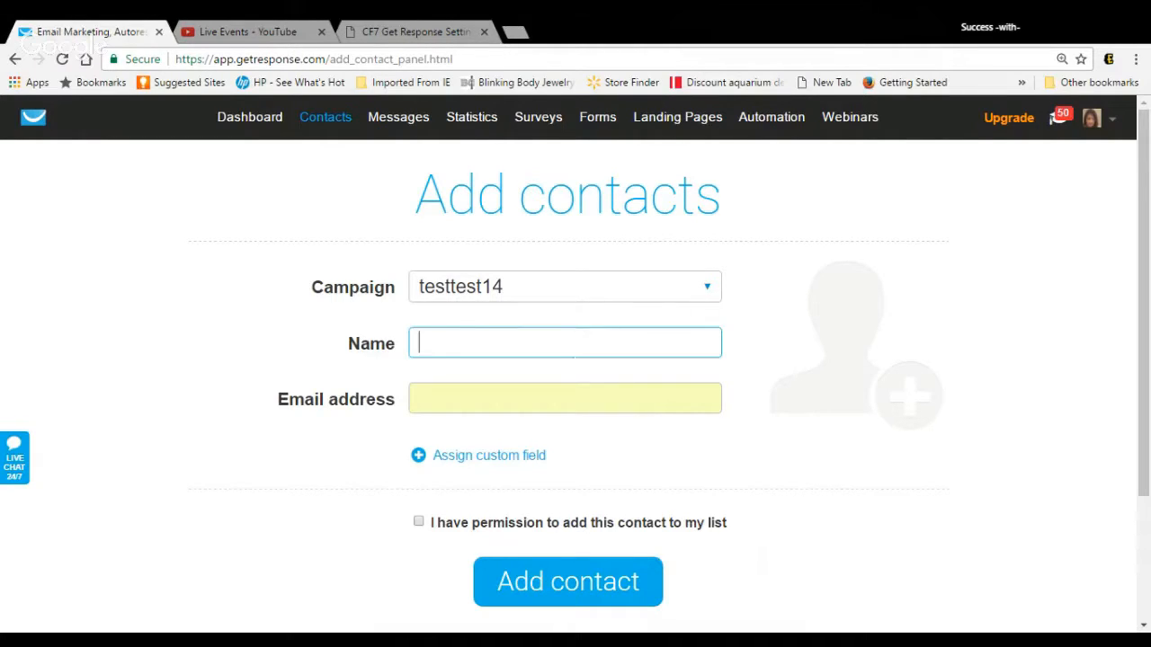
type("Kristen")
left_click(580, 399)
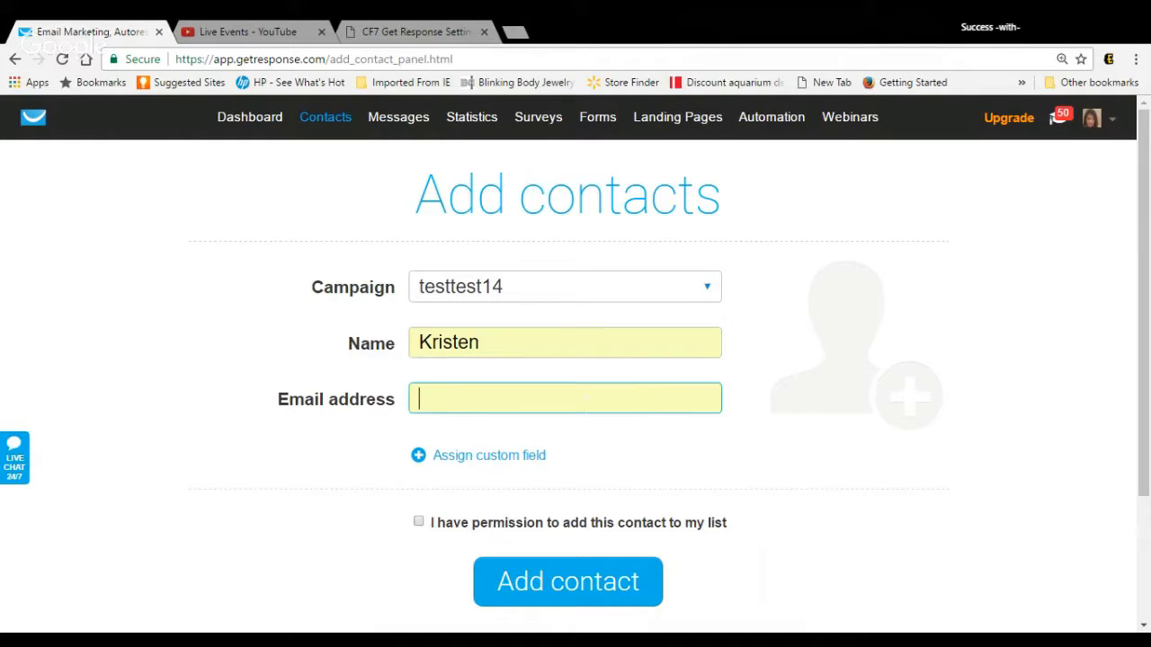
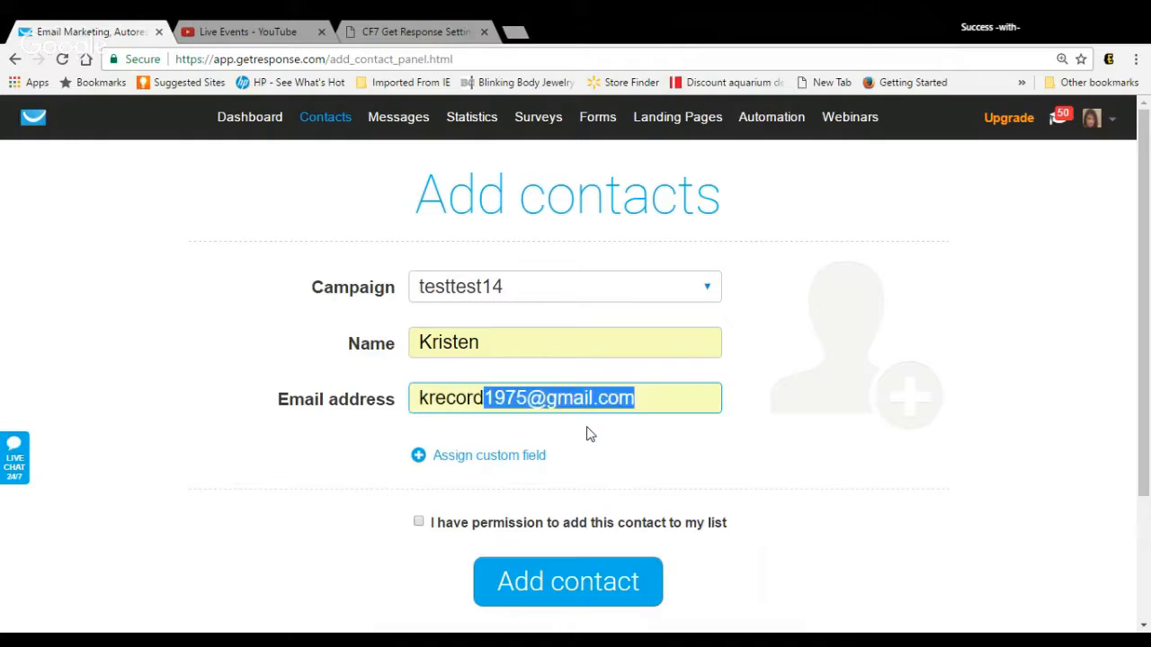
left_click(589, 434)
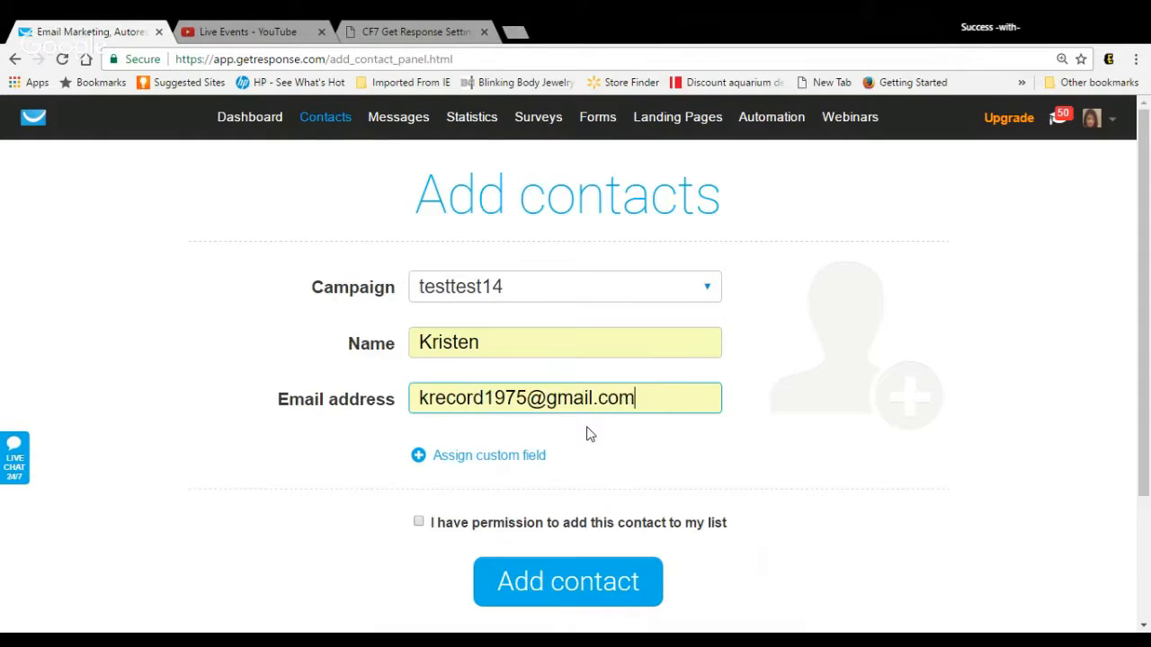
left_click(419, 525)
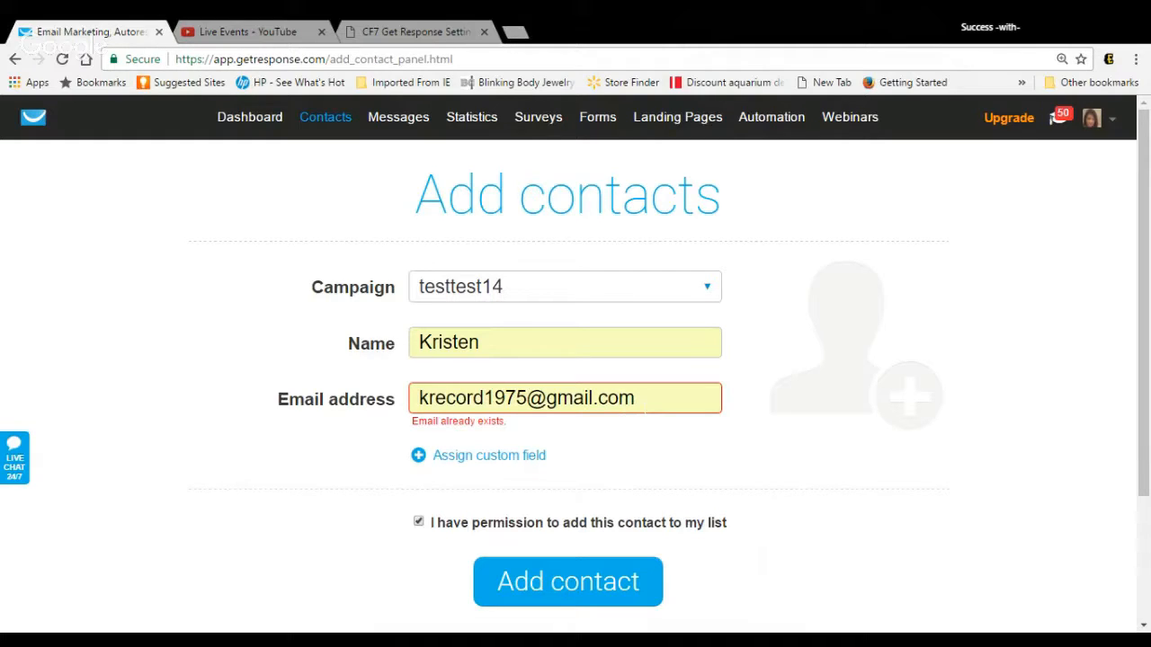
Step: Clear the email address and name from the contact form
left_click_drag(638, 398, 362, 398)
key("BackSpace")
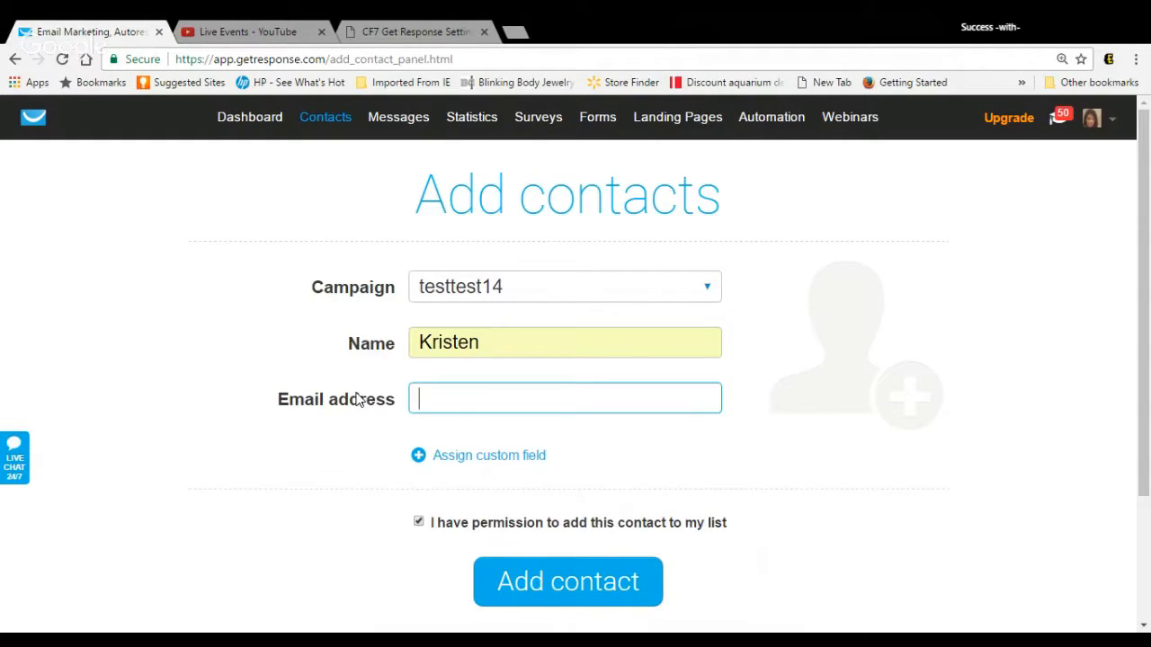
left_click_drag(481, 342, 405, 351)
key("BackSpace")
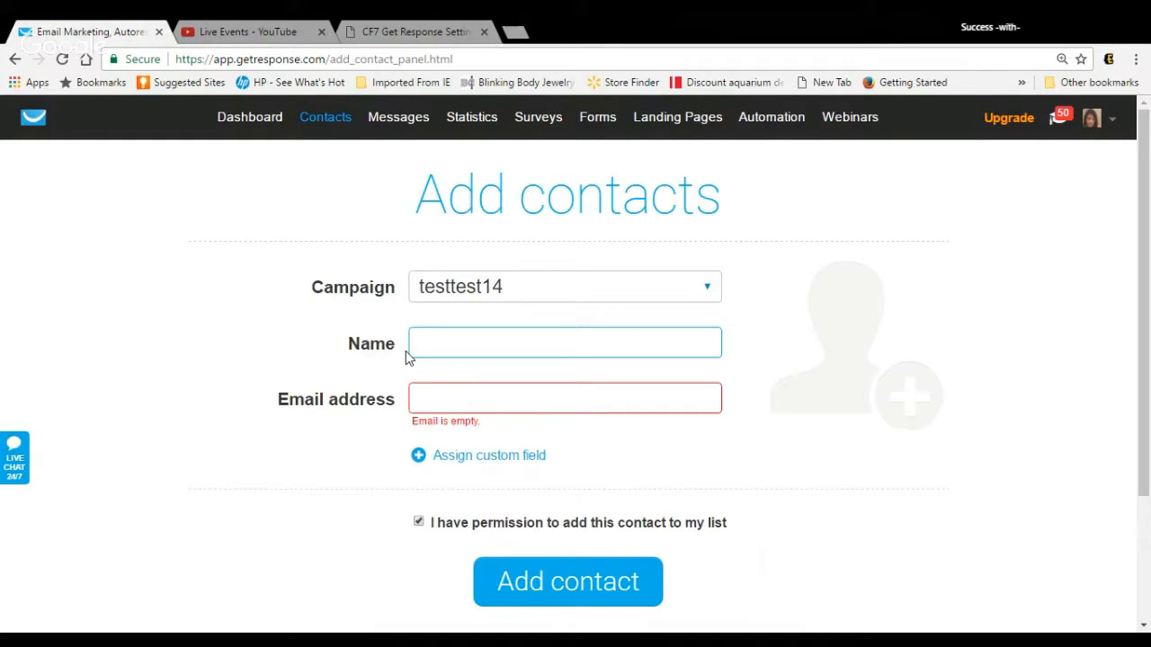
mouse_move(337, 126)
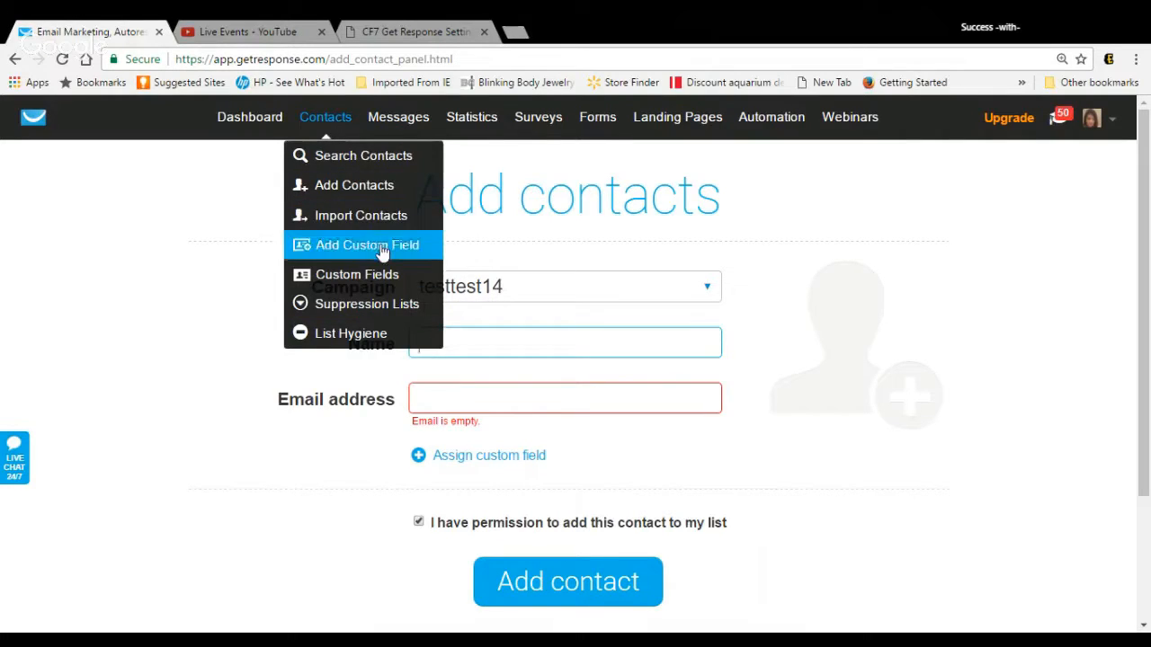
Step: Start creating a newsletter for the testtest14 campaign using the HTML Source Editor option
mouse_move(400, 118)
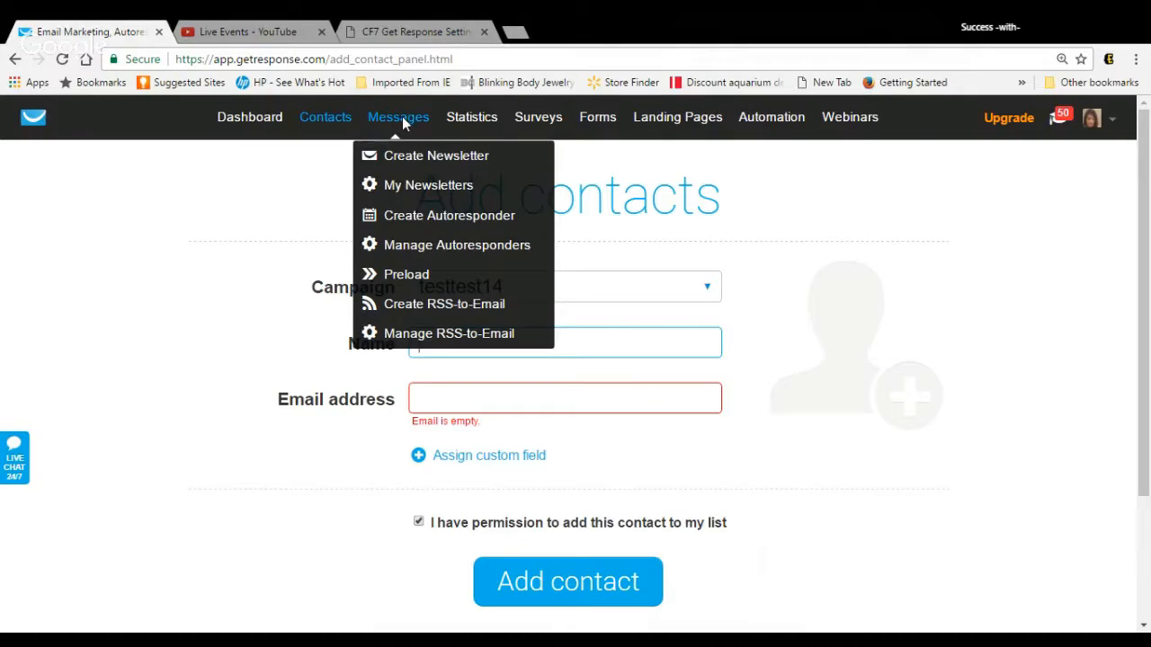
left_click(412, 159)
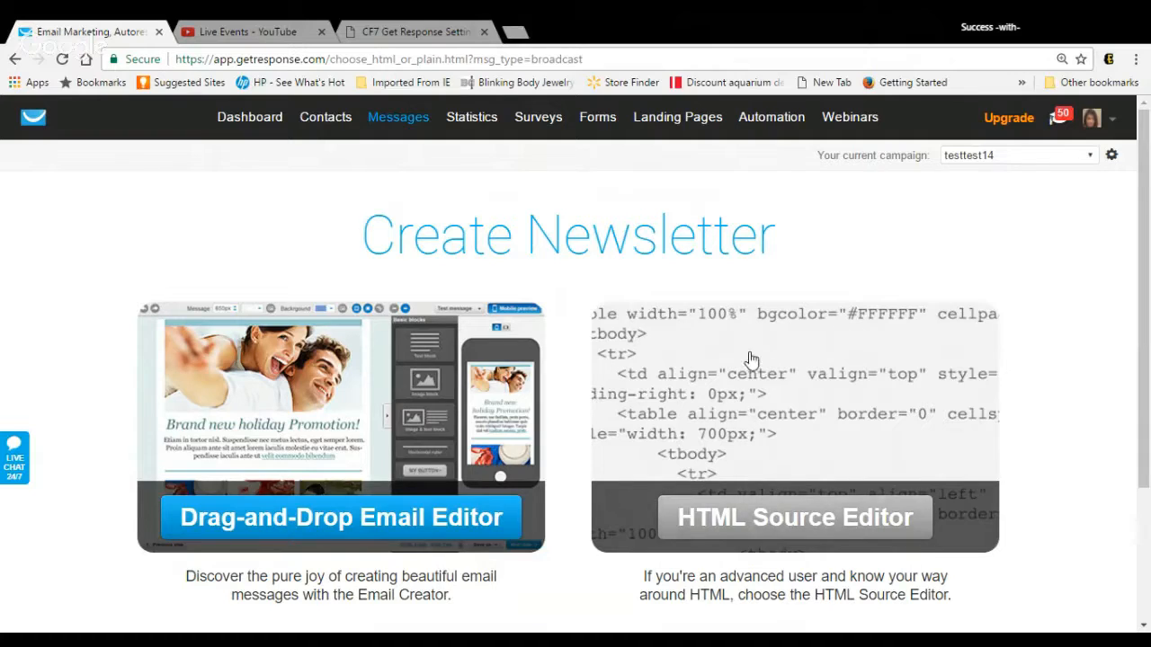
mouse_move(391, 107)
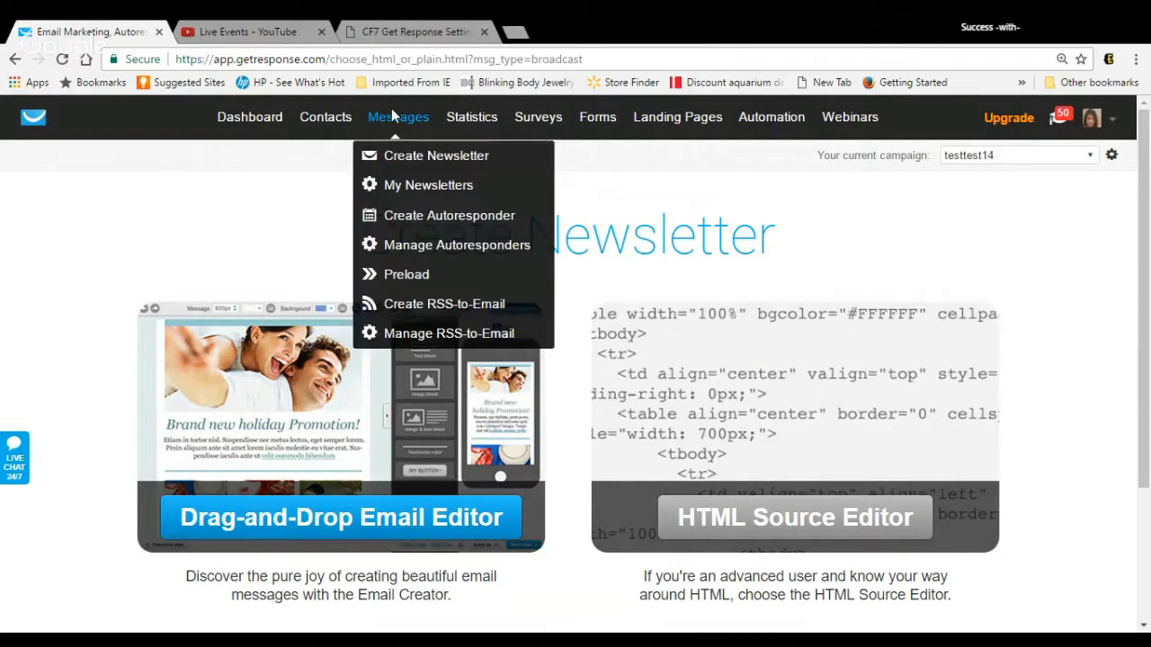
left_click(416, 160)
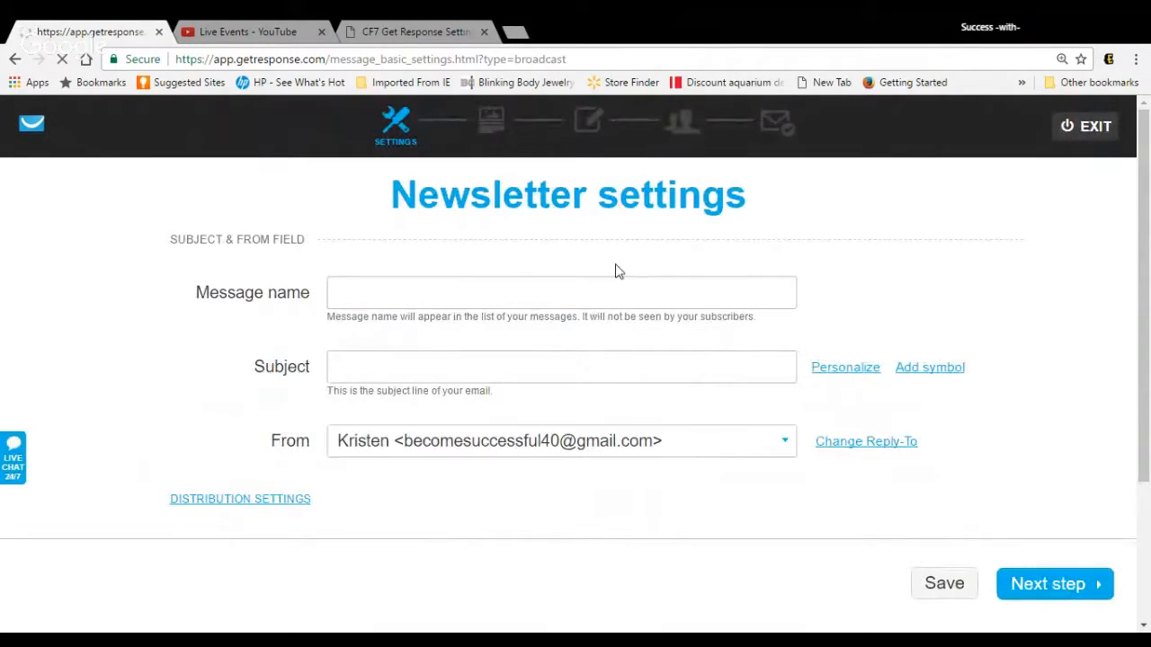
Step: Enter "[first] Hello" as the newsletter's message name
left_click(624, 289)
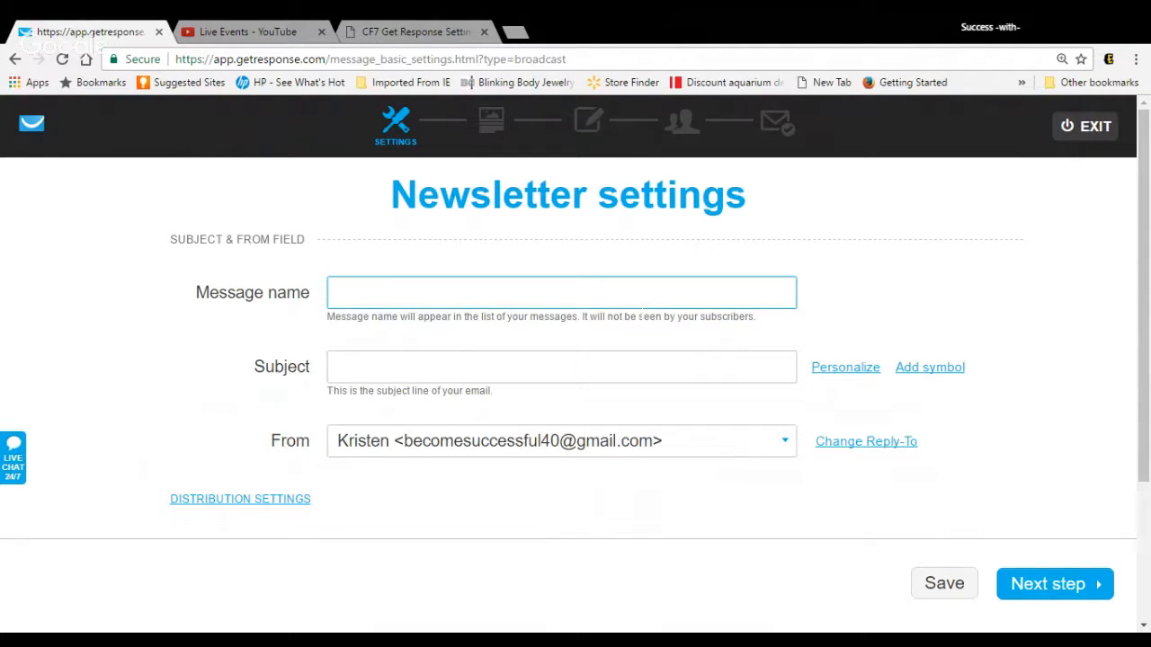
type("[")
type("first")
type("]")
key("BackSpace")
type("]")
type("Hello")
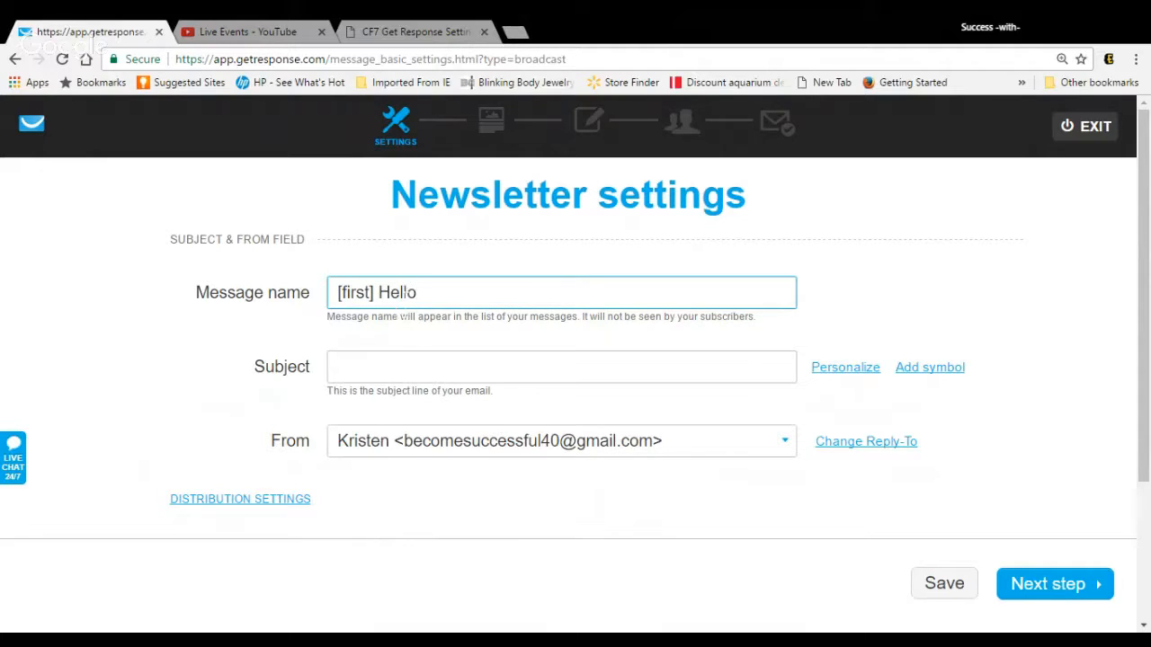
Step: Copy the message name into the subject line, keep the existing sender, and continue to the message editor
key("shift+Left")
key("shift+Left")
key("shift+Left")
key("shift+Left")
key("shift+Left")
key("shift+Left")
key("shift+Left")
key("shift+Left")
key("shift+Left")
key("shift+Left")
key("shift+Left")
key("shift+Left")
key("shift+Left")
key("ctrl+c")
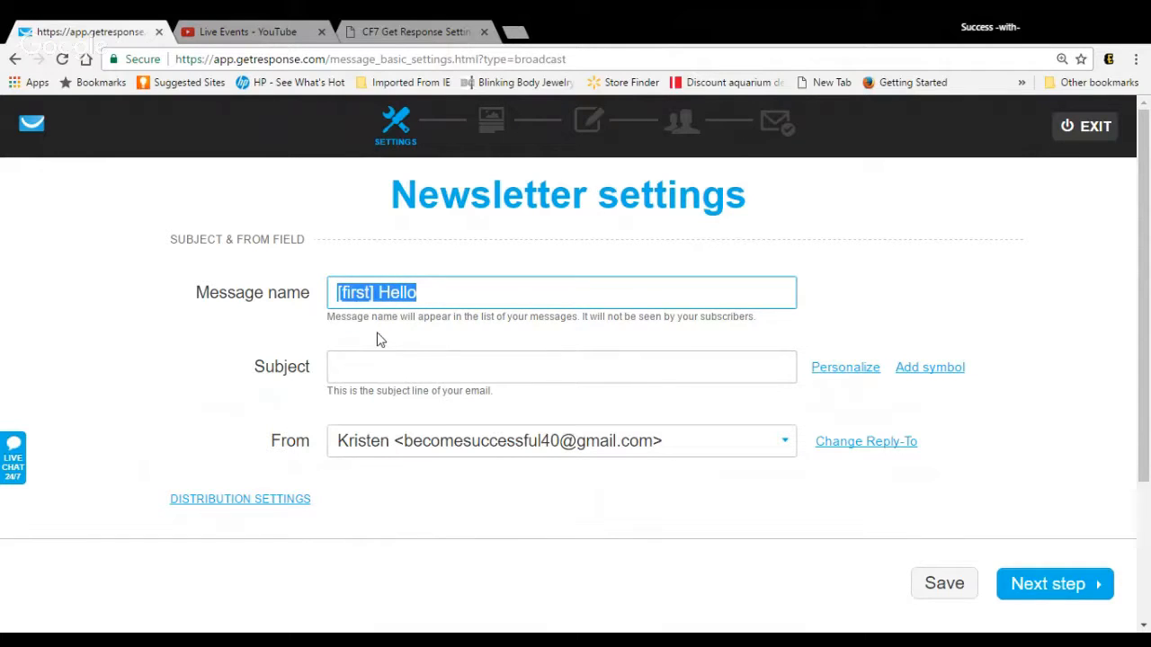
left_click(371, 367)
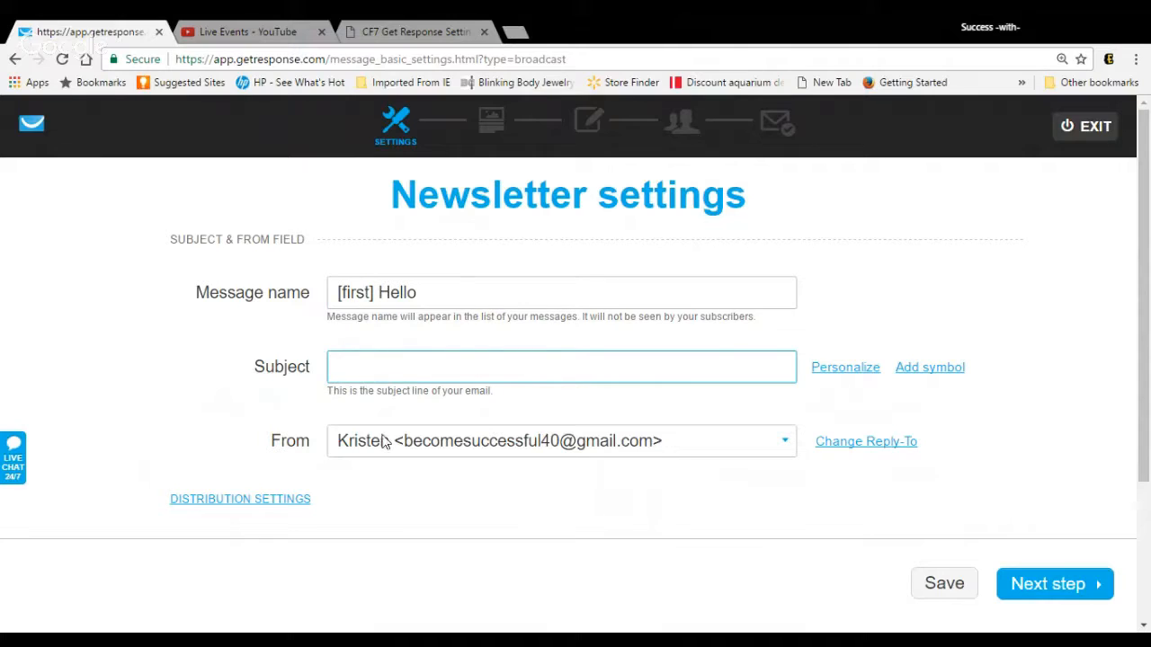
key("ctrl+v")
left_click(786, 444)
left_click(786, 444)
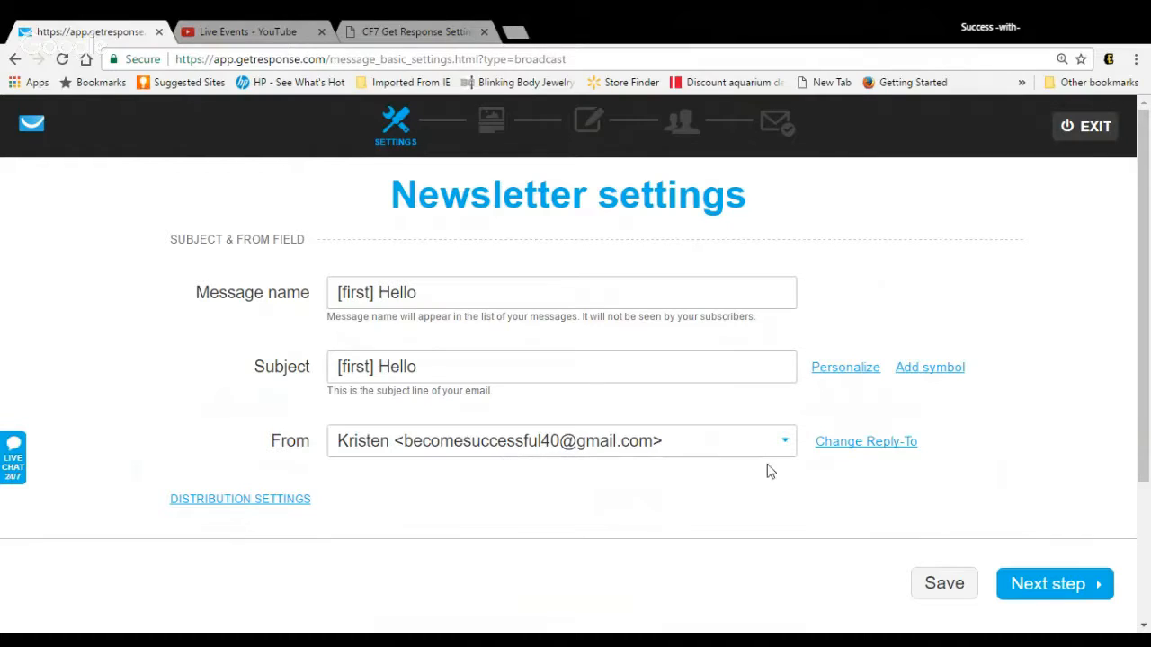
left_click(1067, 582)
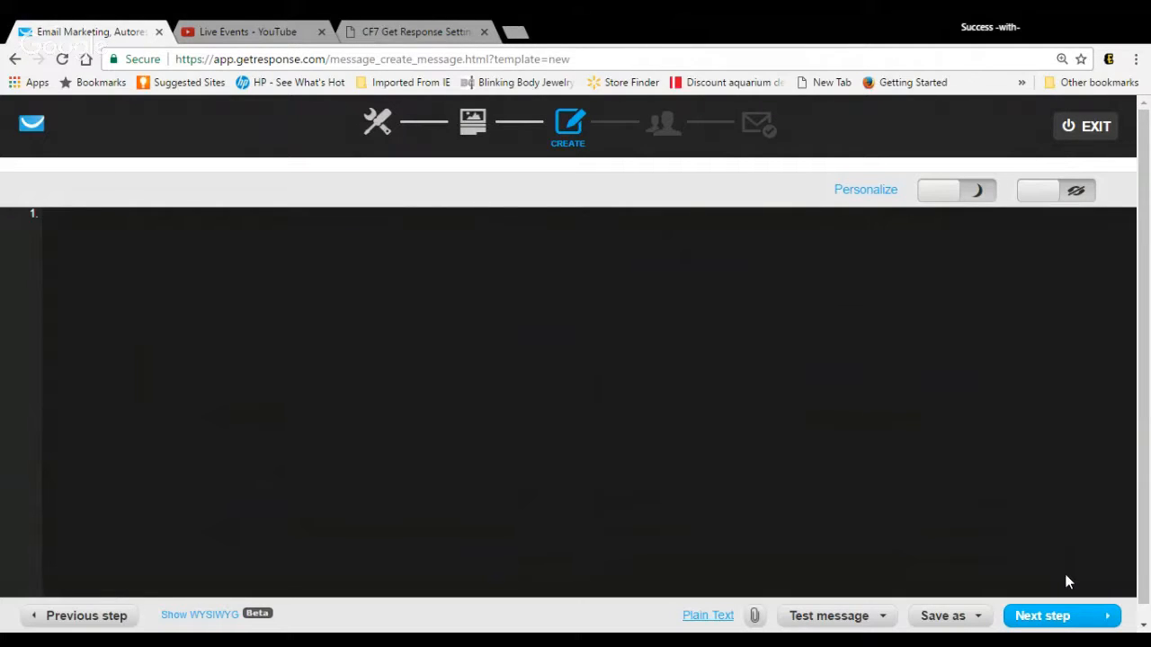
Step: Go back to the template choice and pick the "1 column-3" layout from the start-from-scratch templates
left_click(481, 135)
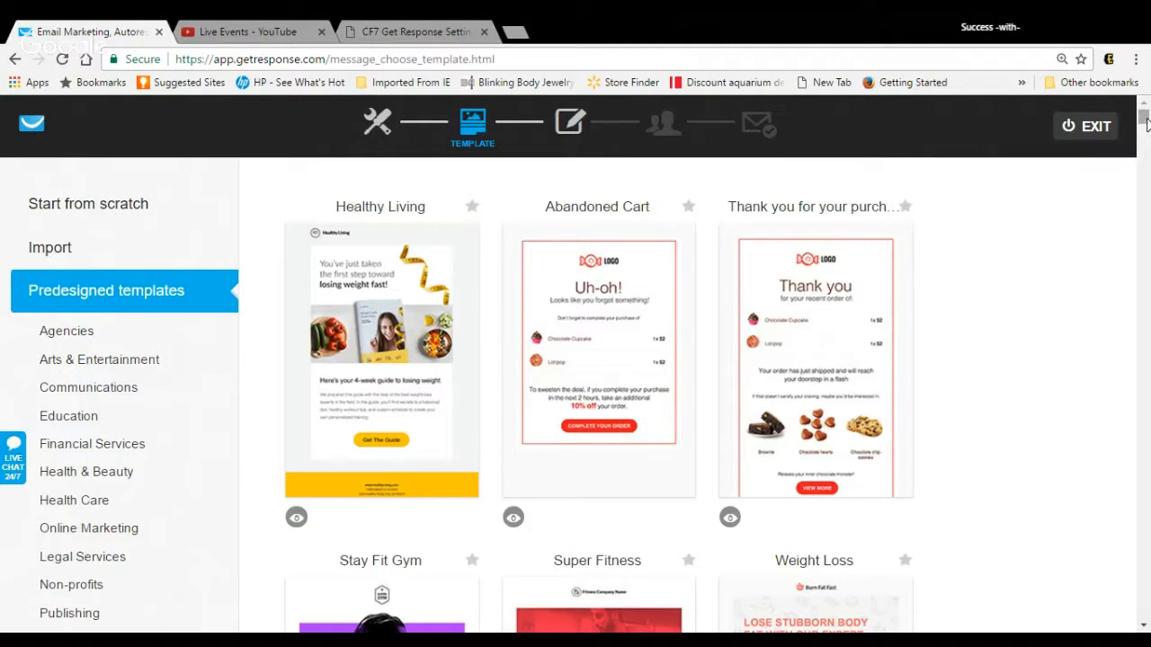
mouse_move(1146, 123)
left_mouse_down()
mouse_move(1146, 152)
mouse_move(1145, 115)
left_mouse_up()
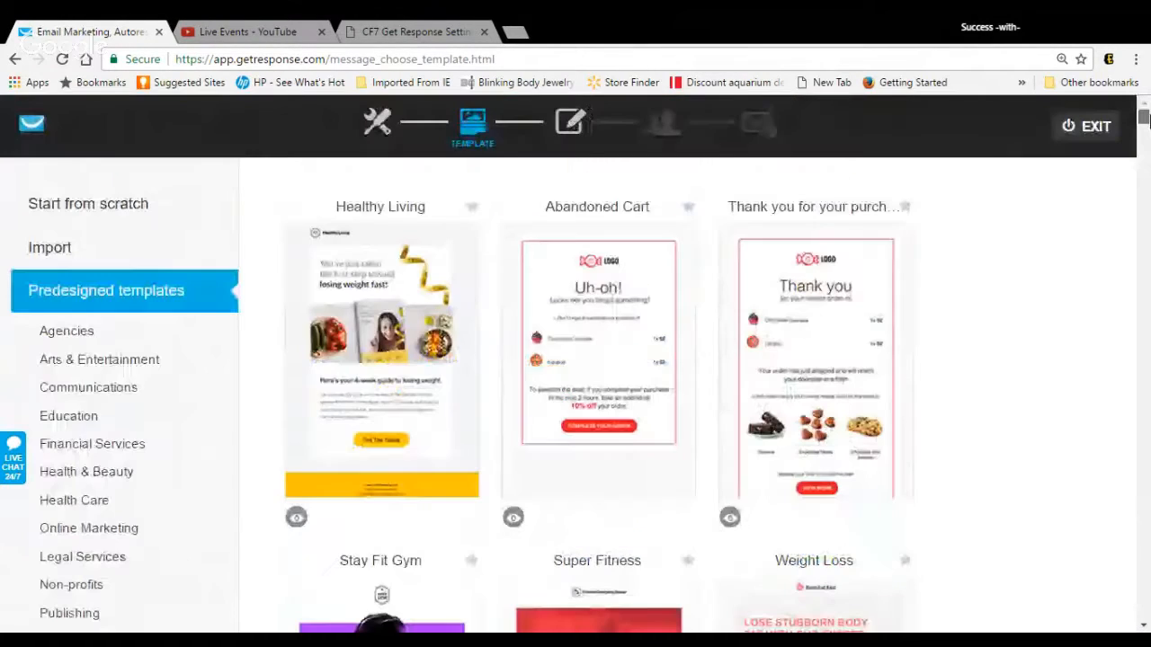
left_click(120, 209)
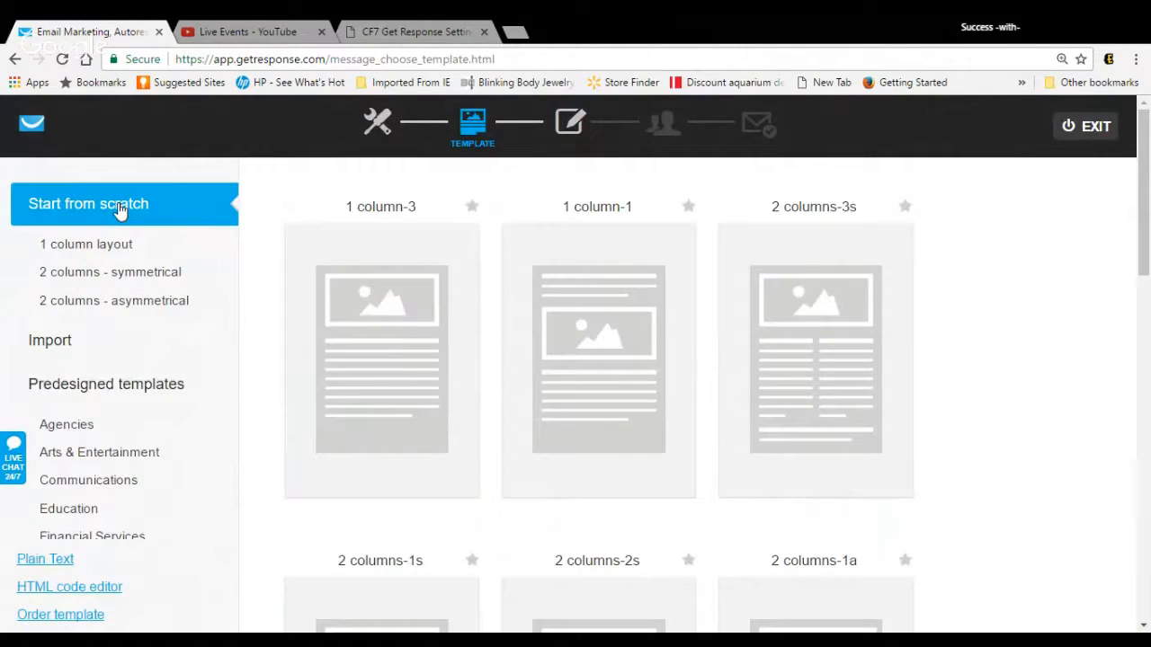
mouse_move(370, 271)
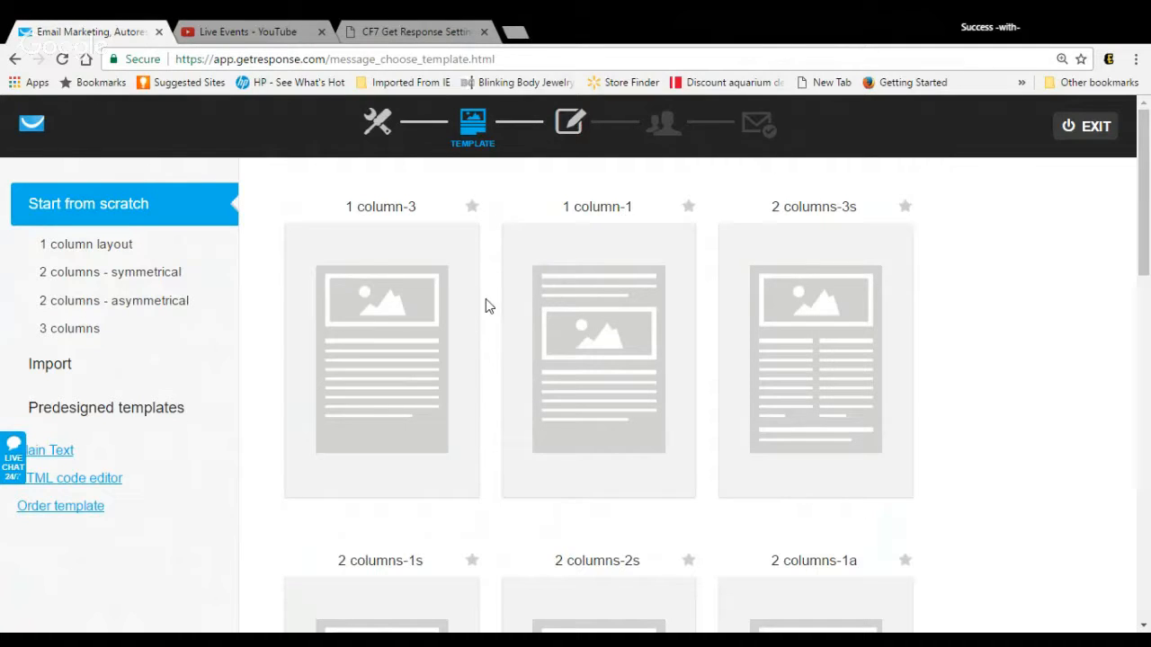
left_click(424, 361)
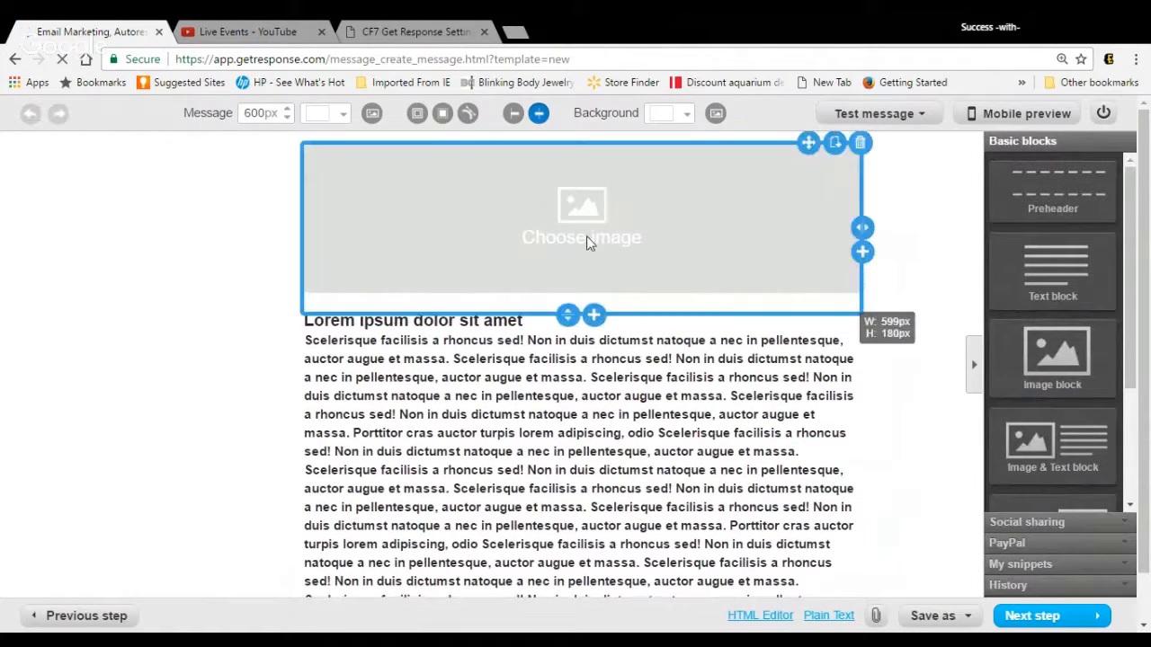
Step: Delete the image placeholder block and clear all placeholder text from the remaining text block
left_click(860, 144)
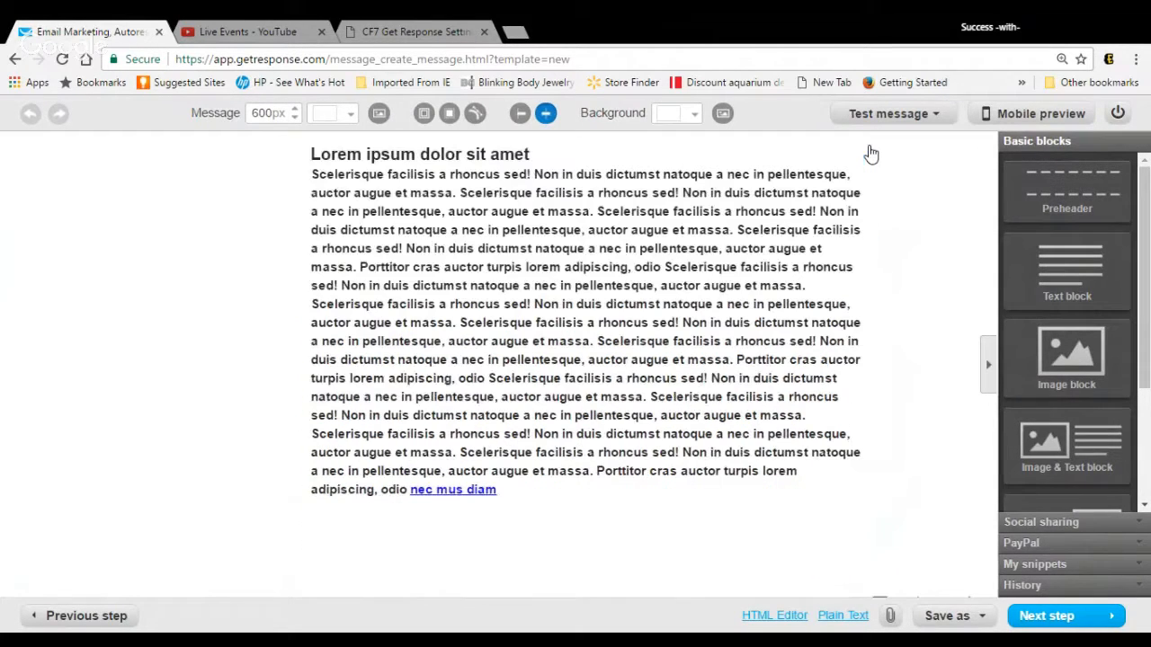
left_click(801, 470)
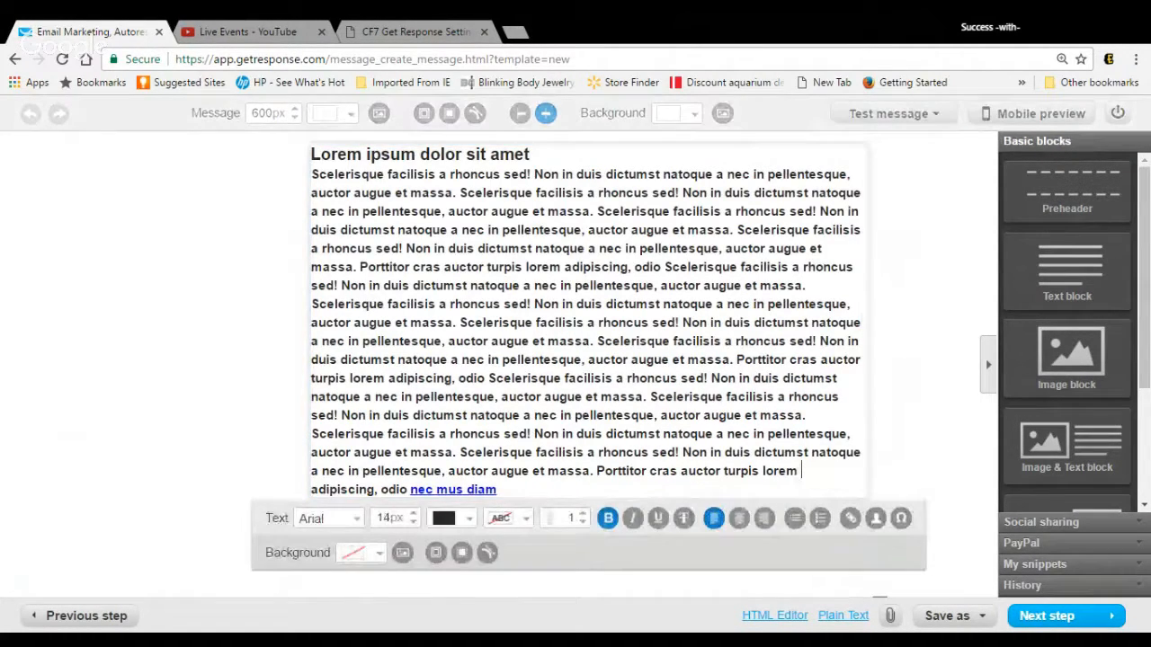
left_click_drag(801, 470, 390, 155)
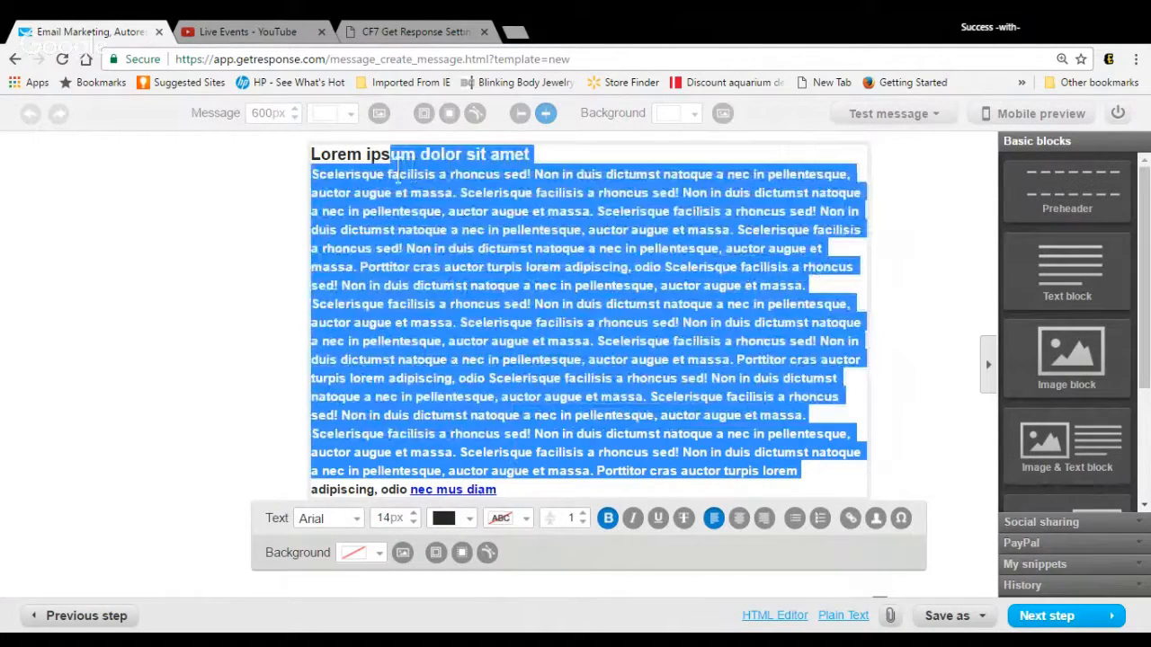
key("BackSpace")
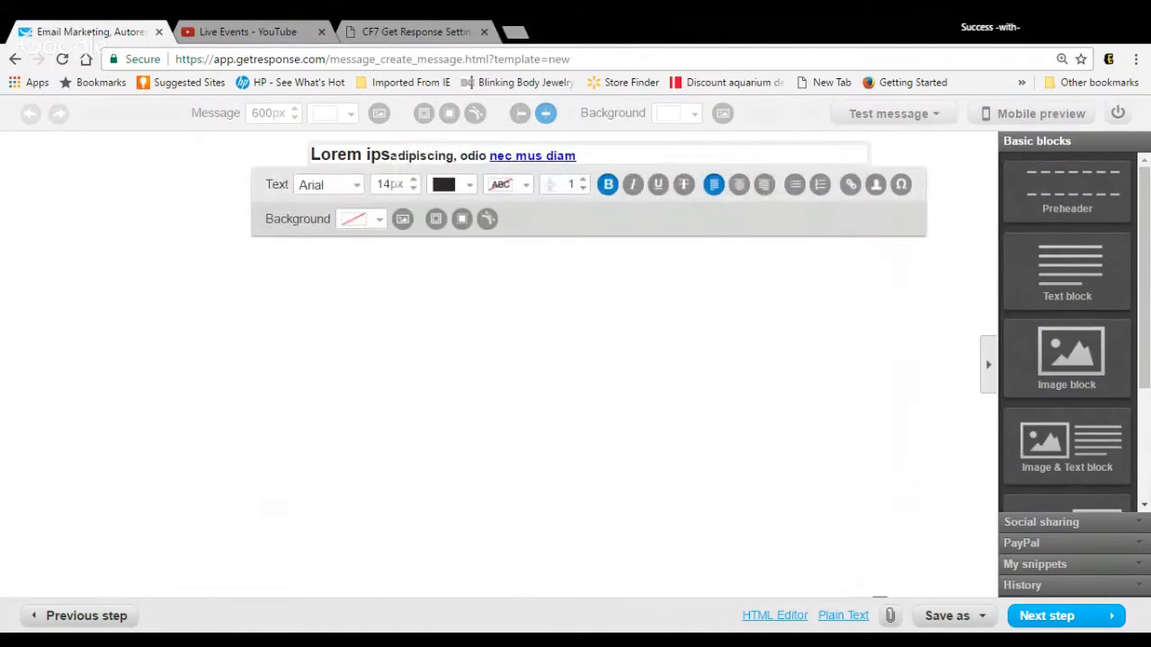
left_click_drag(577, 156, 365, 156)
key("BackSpace")
key("BackSpace")
key("BackSpace")
key("BackSpace")
key("BackSpace")
key("BackSpace")
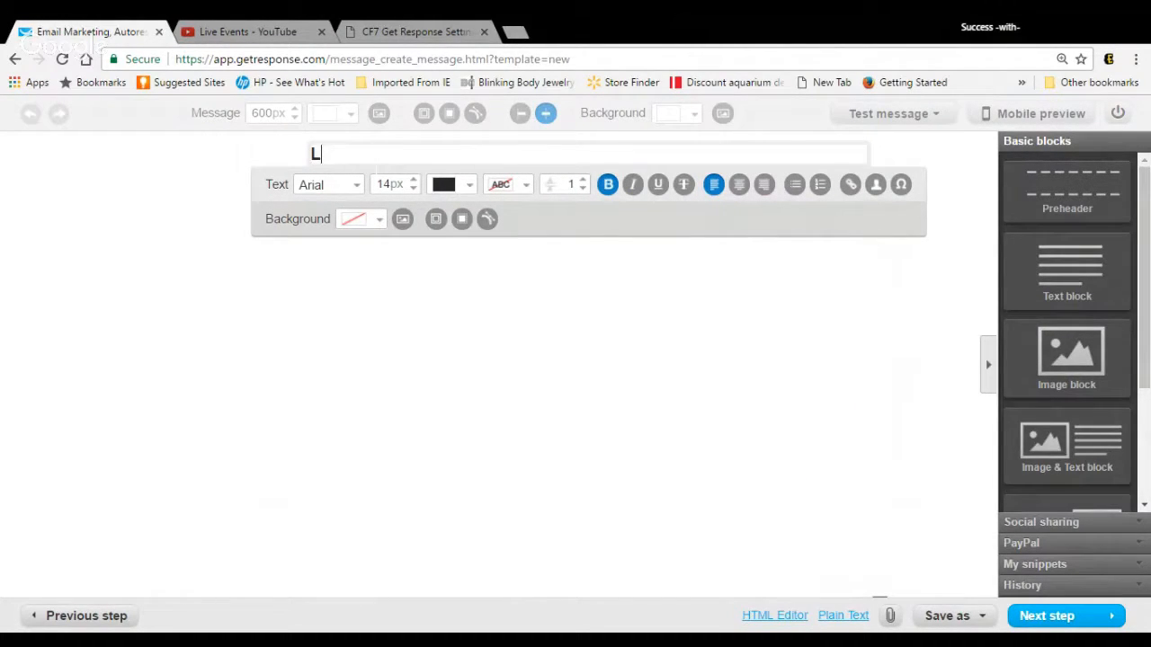
key("BackSpace")
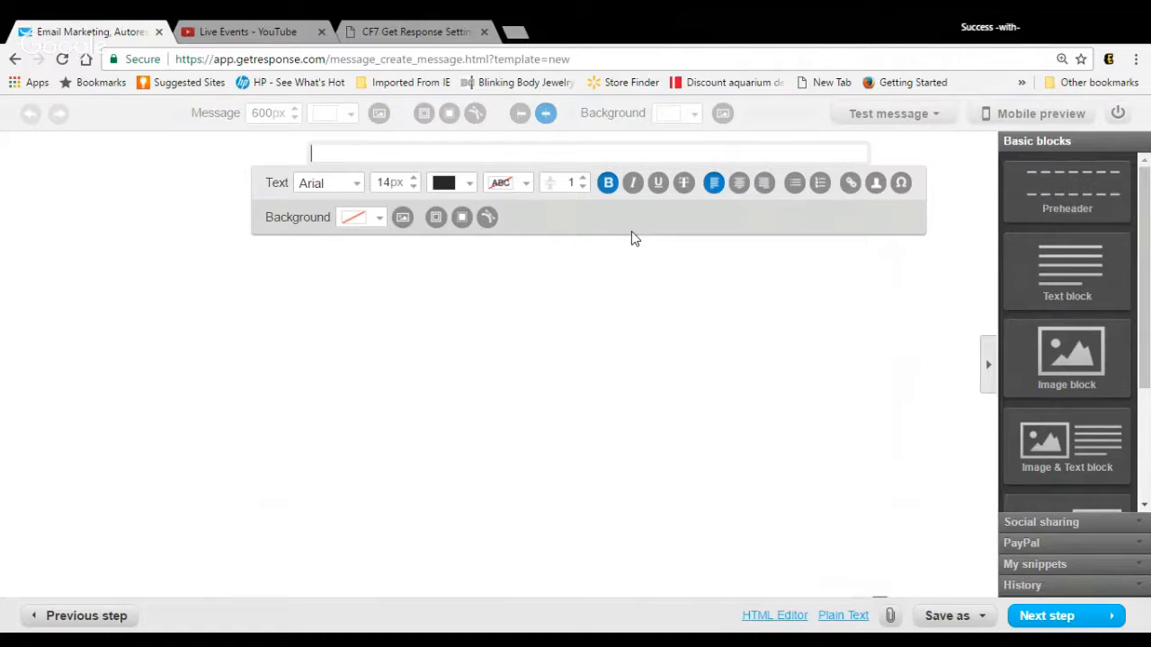
Step: Enlarge the empty text block with blank lines, remove surplus ones, and return to its first line
key("Return")
key("Return")
key("Return")
key("Return")
key("Return")
key("Return")
key("Return")
key("Return")
key("Return")
key("Return")
key("Return")
key("Return")
key("Return")
key("Return")
key("Return")
key("Return")
key("Return")
key("Return")
key("Return")
key("Return")
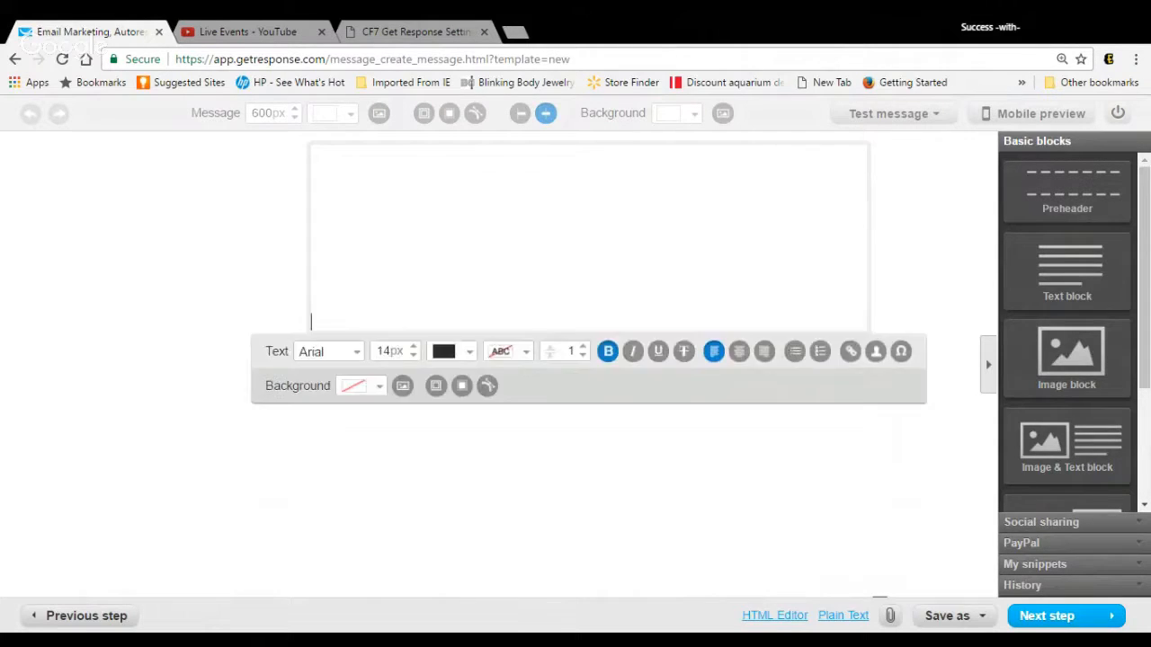
key("Return")
key("Return")
key("Return")
key("Return")
key("Return")
key("Return")
key("Return")
key("Return")
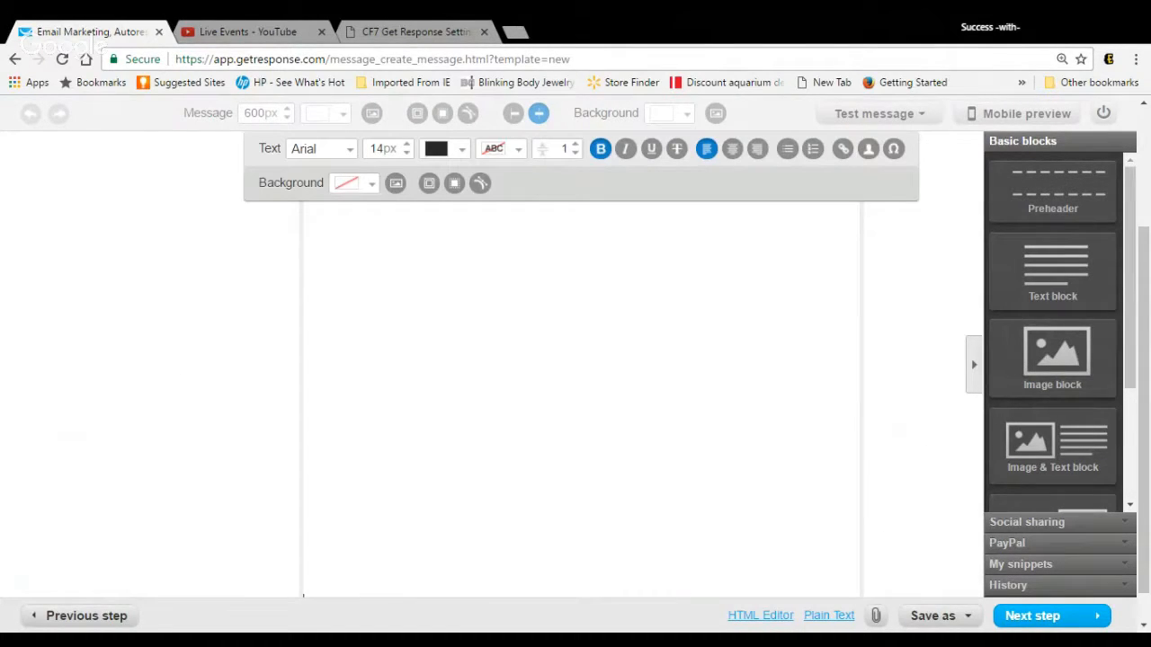
left_click_drag(1144, 295, 1149, 235)
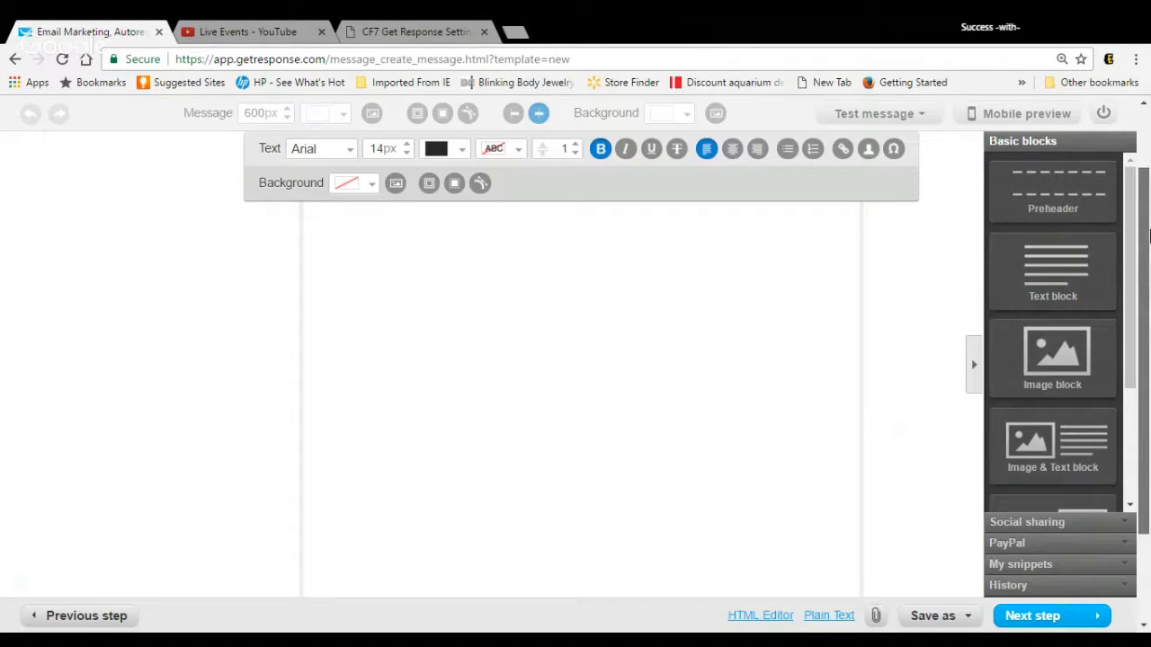
left_click(304, 284)
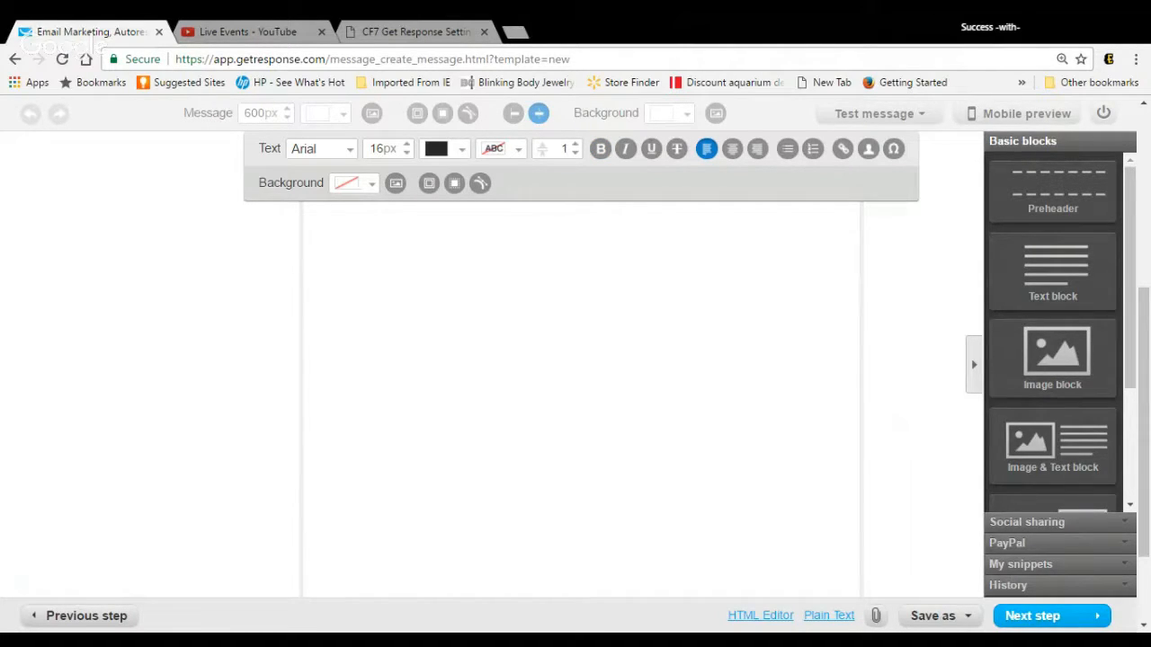
key("BackSpace")
key("BackSpace")
key("BackSpace")
key("BackSpace")
key("BackSpace")
key("BackSpace")
key("BackSpace")
key("BackSpace")
key("BackSpace")
key("BackSpace")
key("BackSpace")
key("BackSpace")
key("BackSpace")
key("BackSpace")
key("BackSpace")
key("BackSpace")
key("BackSpace")
key("BackSpace")
key("BackSpace")
key("BackSpace")
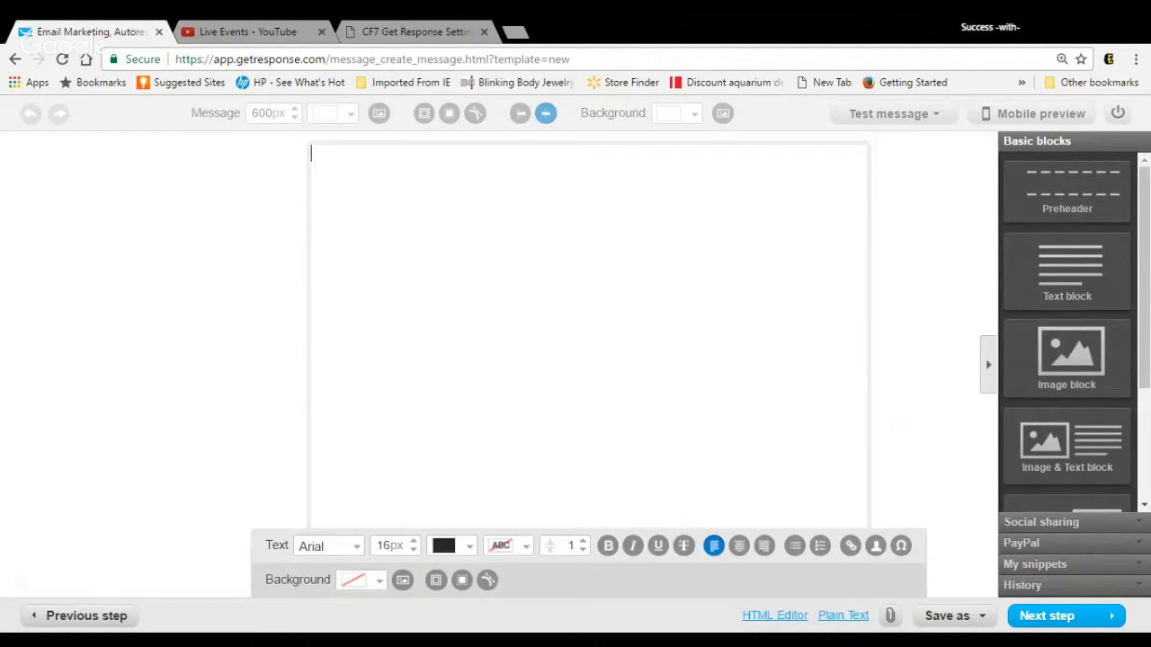
Step: Set the text font to Georgia and look at the text highlight colours without changing them
left_click(360, 548)
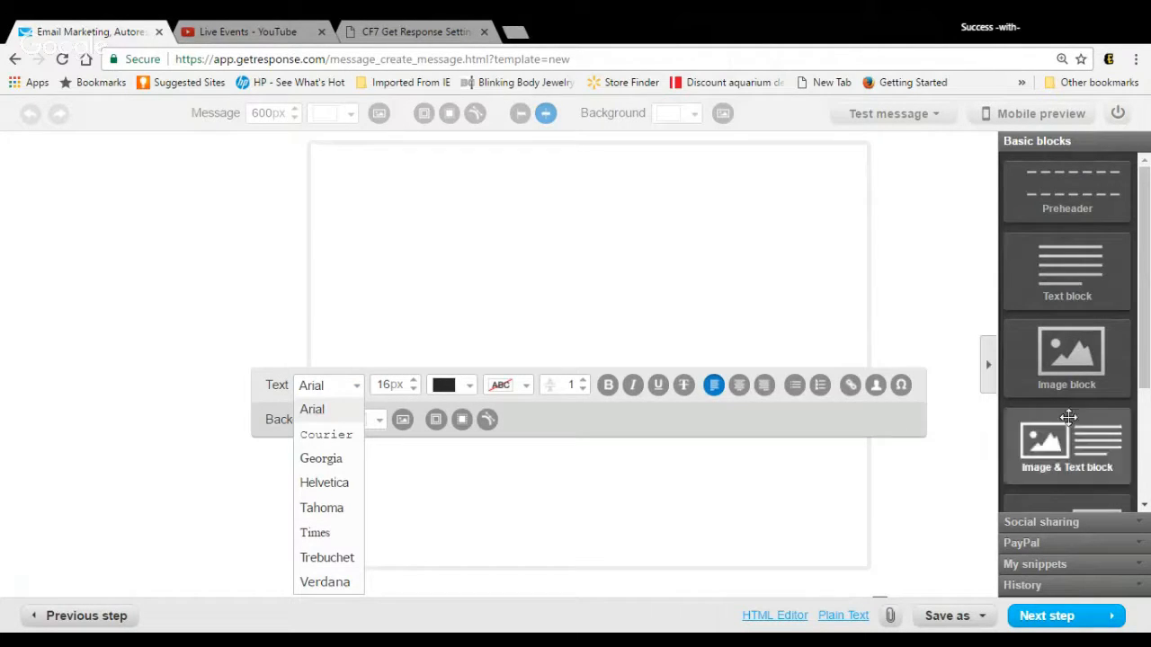
scroll(1148, 355, "down", 1)
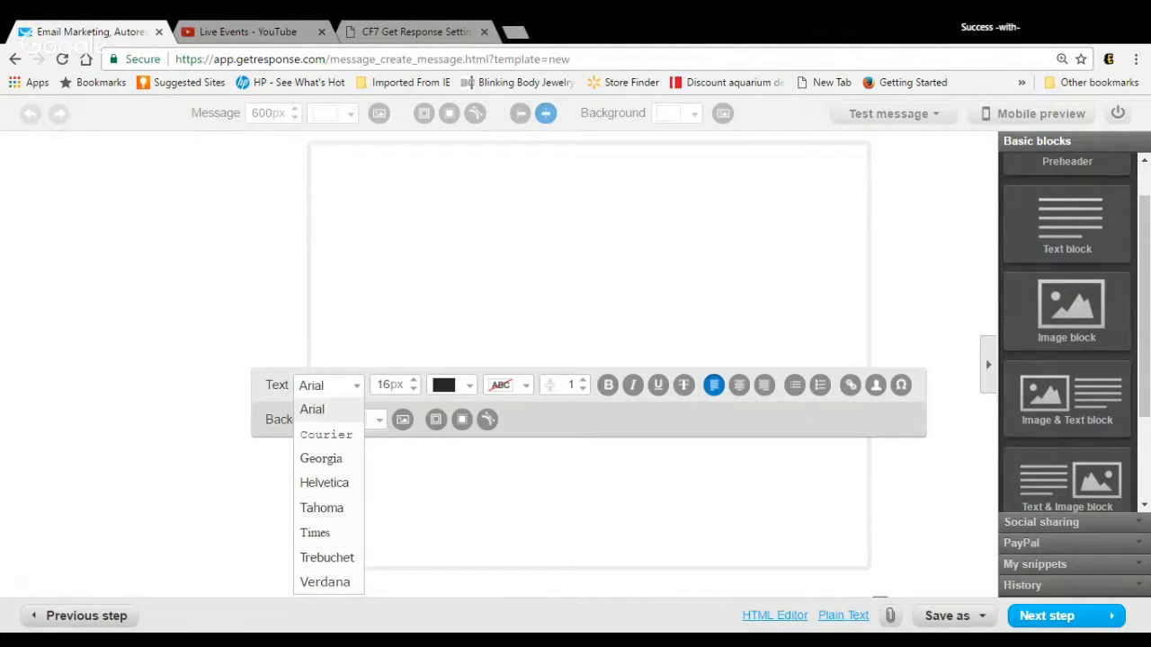
left_click(329, 462)
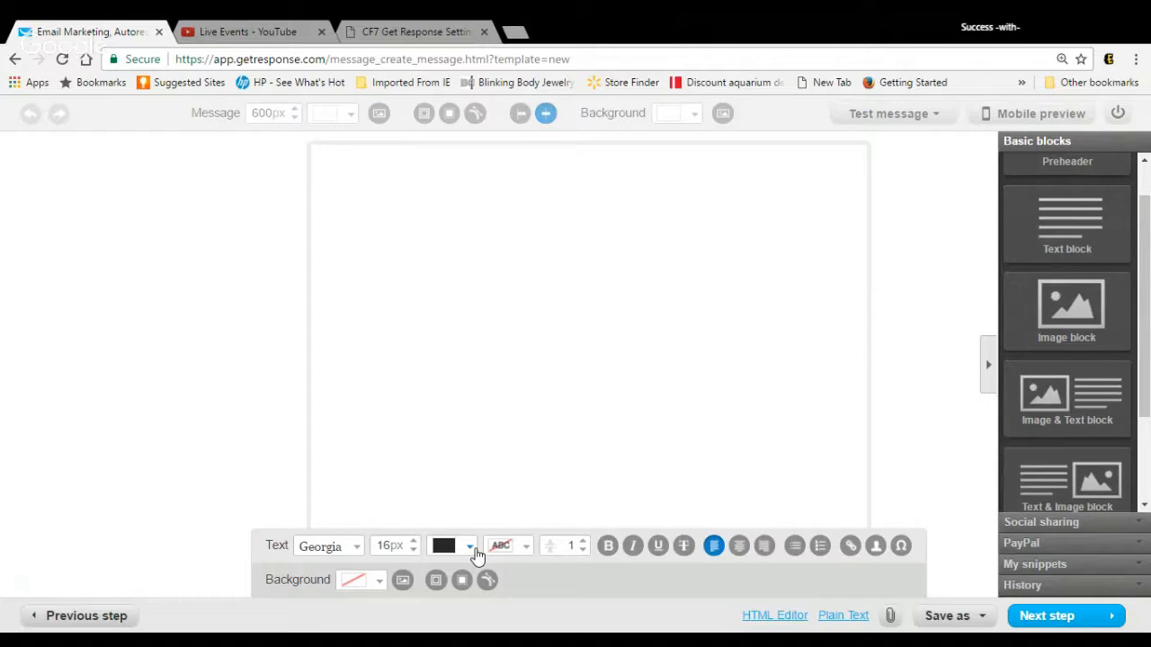
left_click(526, 548)
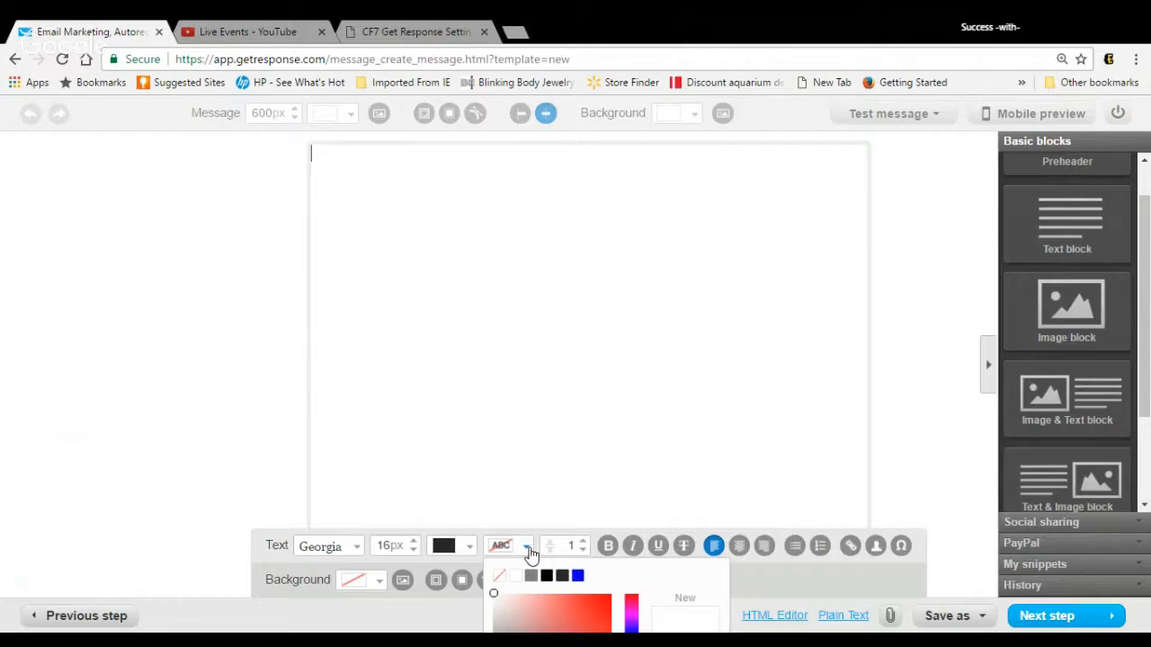
left_click(528, 548)
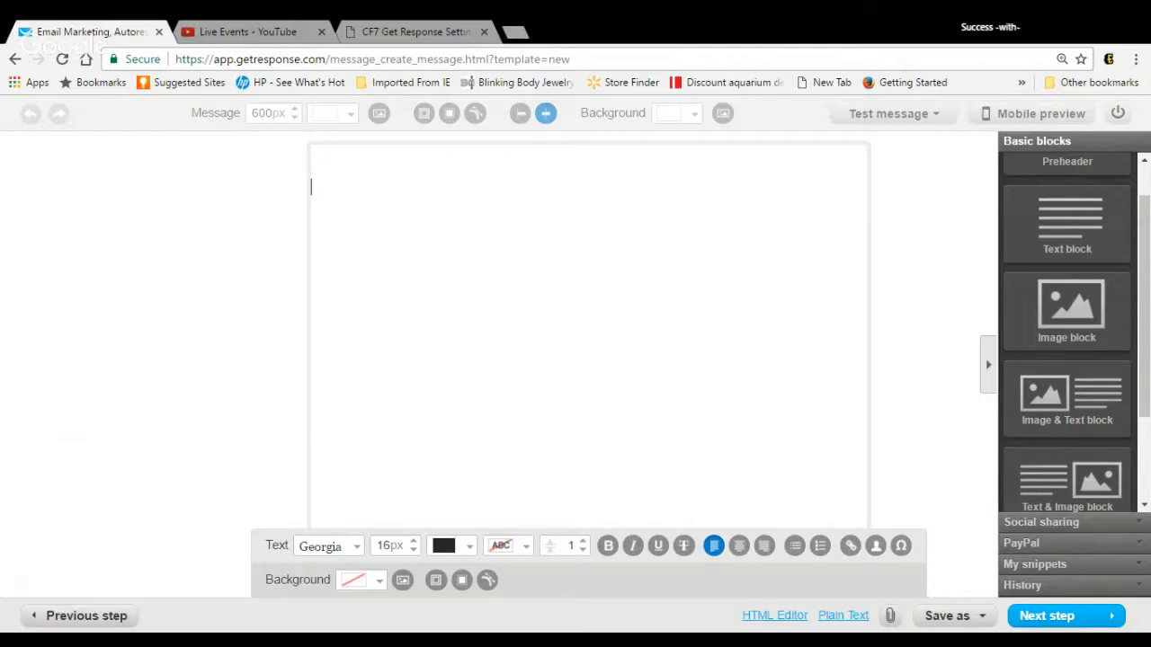
Step: Write the greeting "[first]" in the text block and begin the line below it with "Hello I"
type("[first]")
key("Return")
type("he")
key("BackSpace")
key("BackSpace")
type("Hello I w")
key("BackSpace")
key("BackSpace")
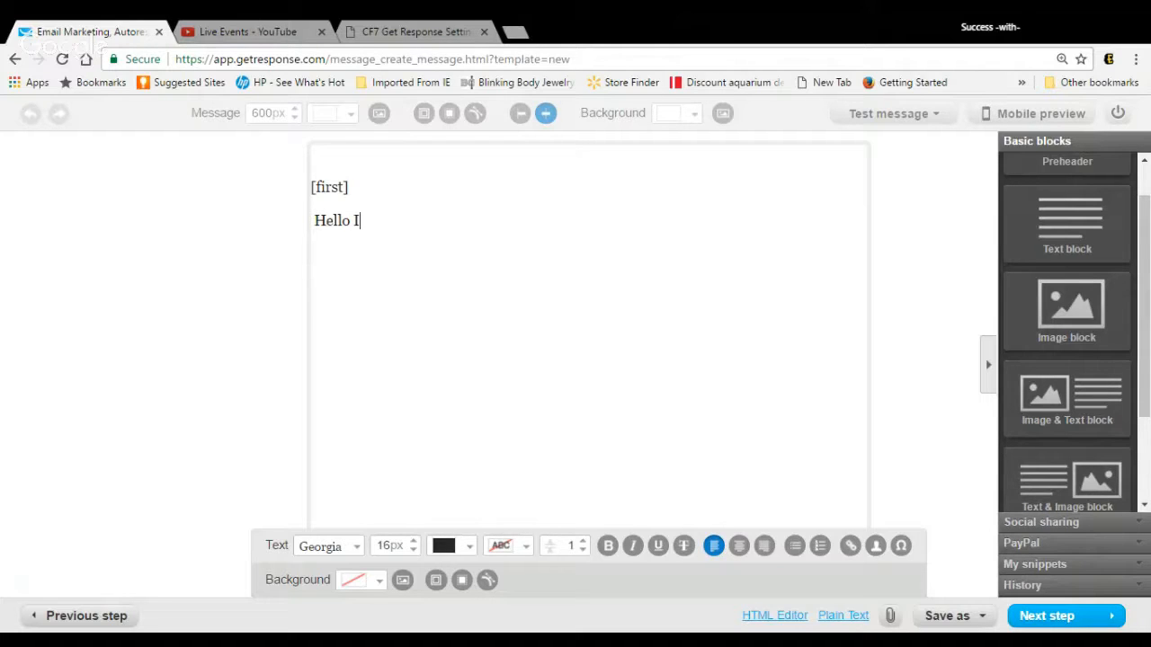
Step: Complete the sentence as "Hello I would Like to Welcome You to My Email List." and end the line
type("would Like to Welcome")
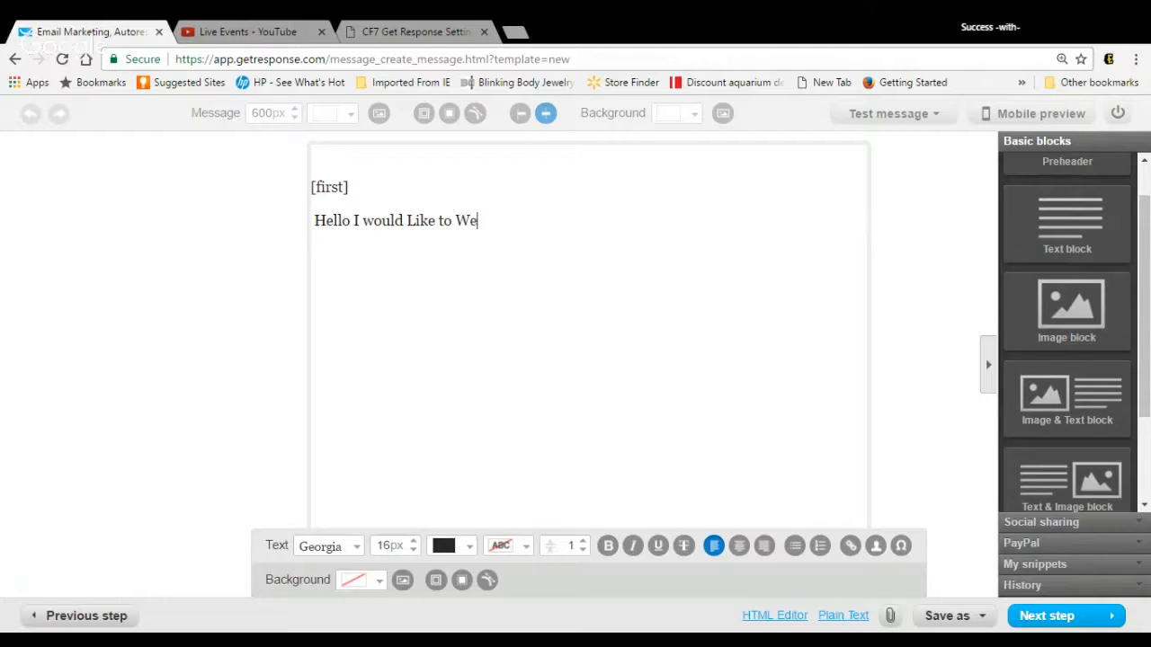
key("BackSpace")
key("BackSpace")
type("me Yout")
key("BackSpace")
key("BackSpace")
type("to My ")
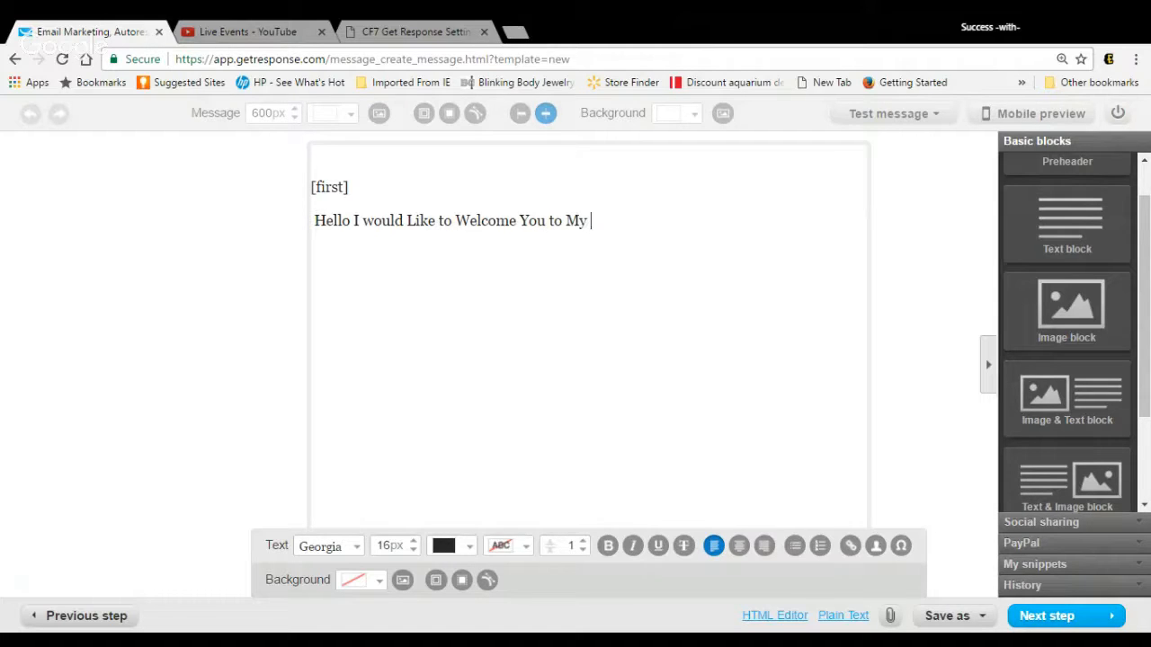
type("Email List.")
key("Return")
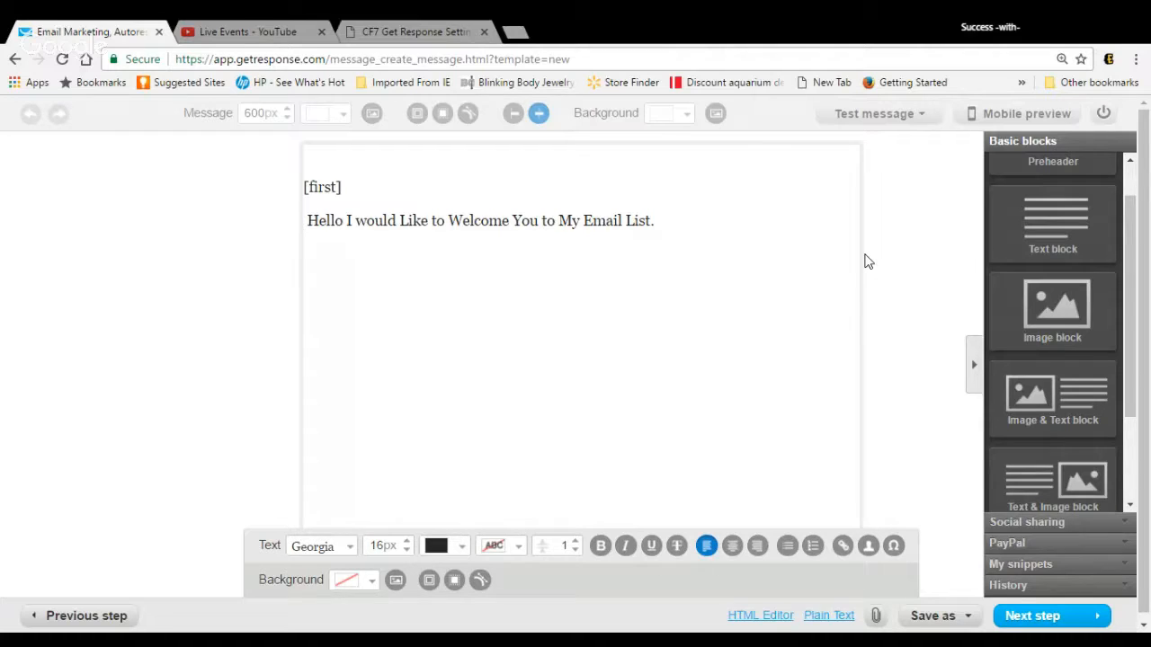
Step: Write the line "====> Click Here to Watch" below the welcome sentence in the text block
scroll(868, 261, "down", 1)
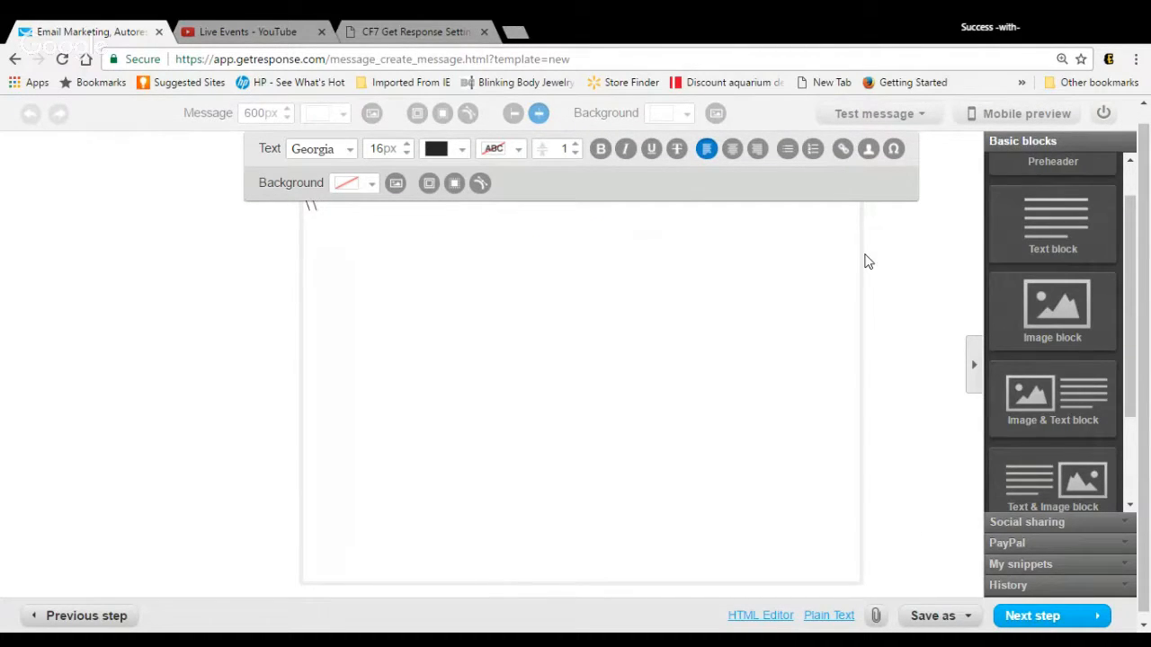
scroll(867, 260, "up", 1)
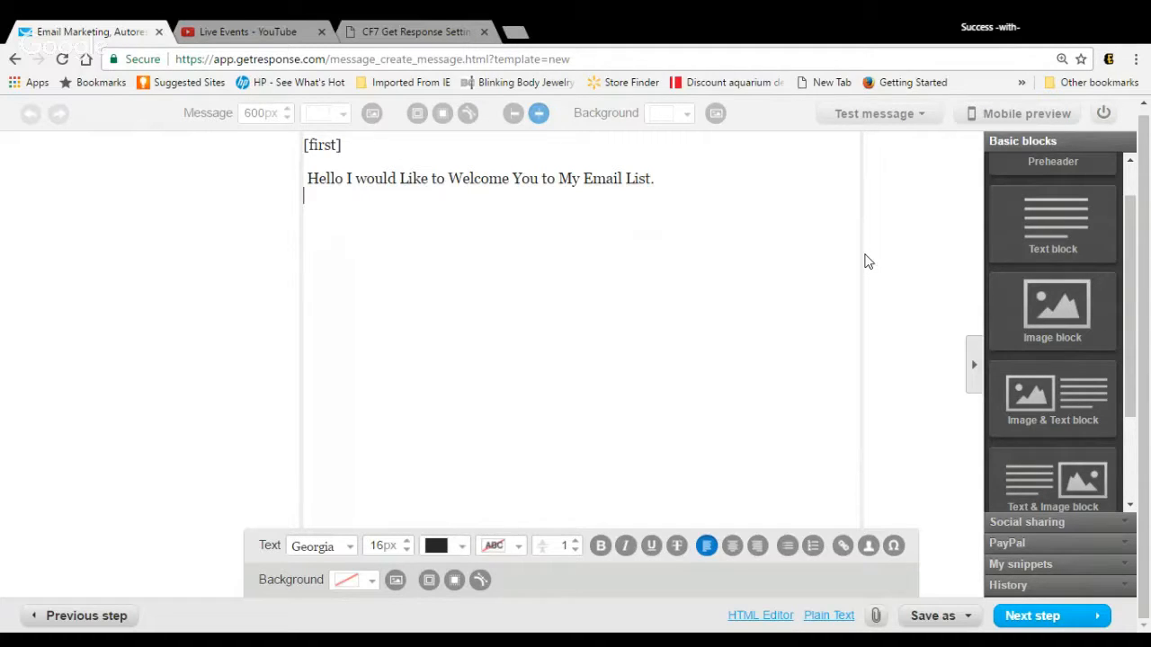
type("====> Watch")
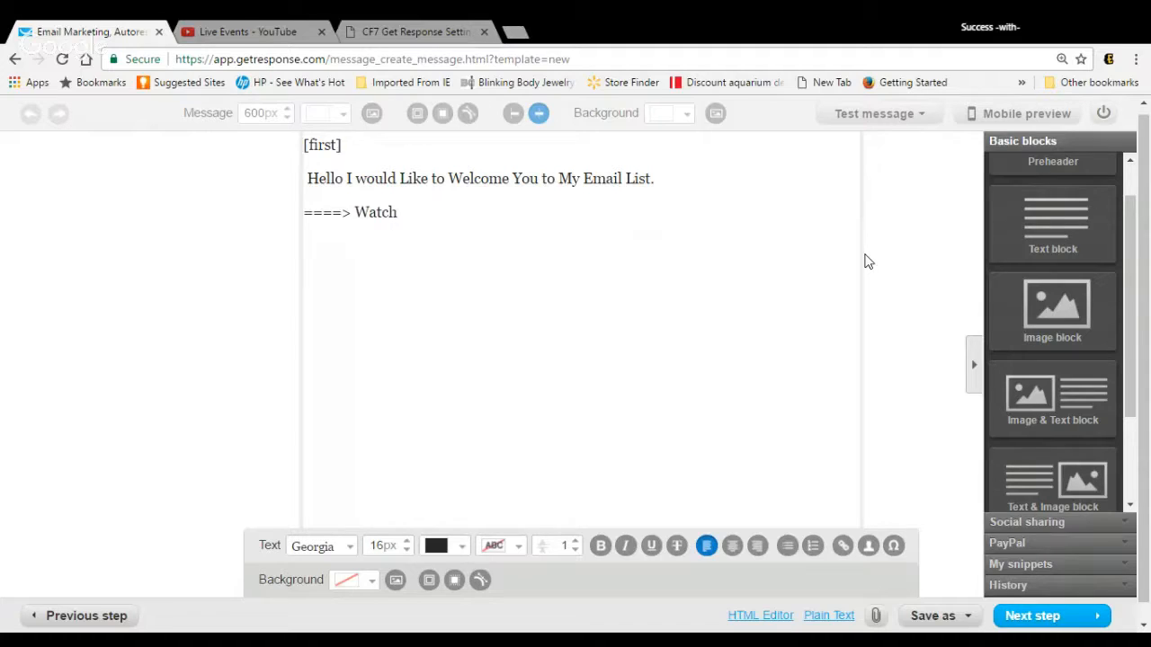
key("BackSpace")
key("BackSpace")
key("BackSpace")
key("BackSpace")
key("BackSpace")
type("Click Here to Watch")
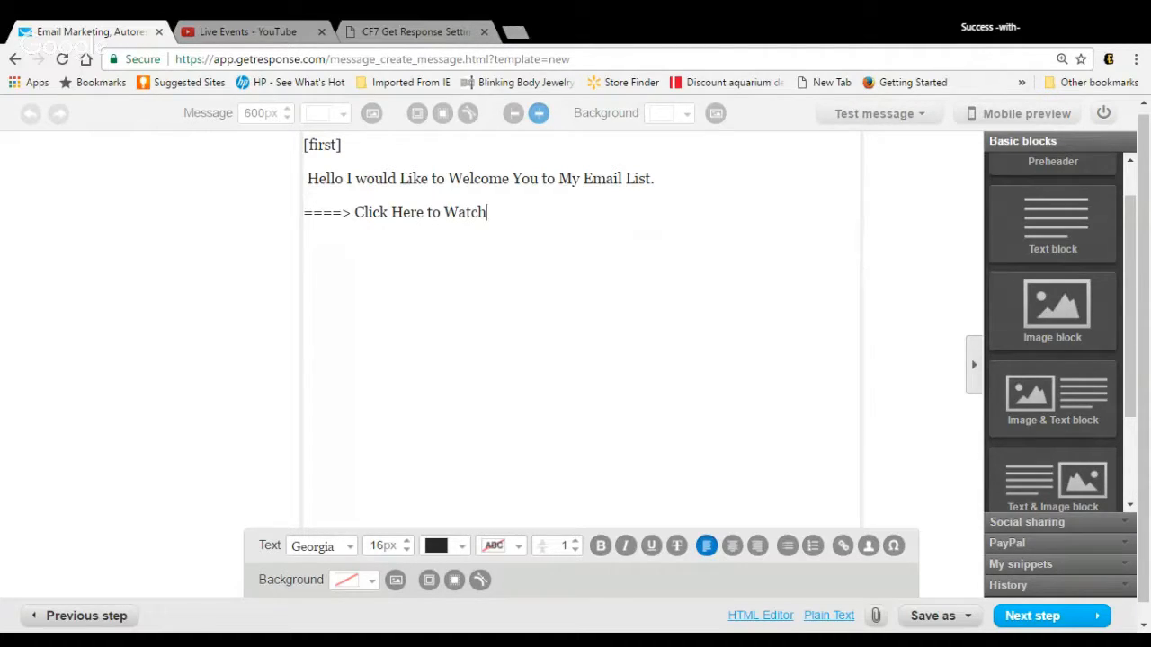
left_click_drag(487, 212, 312, 218)
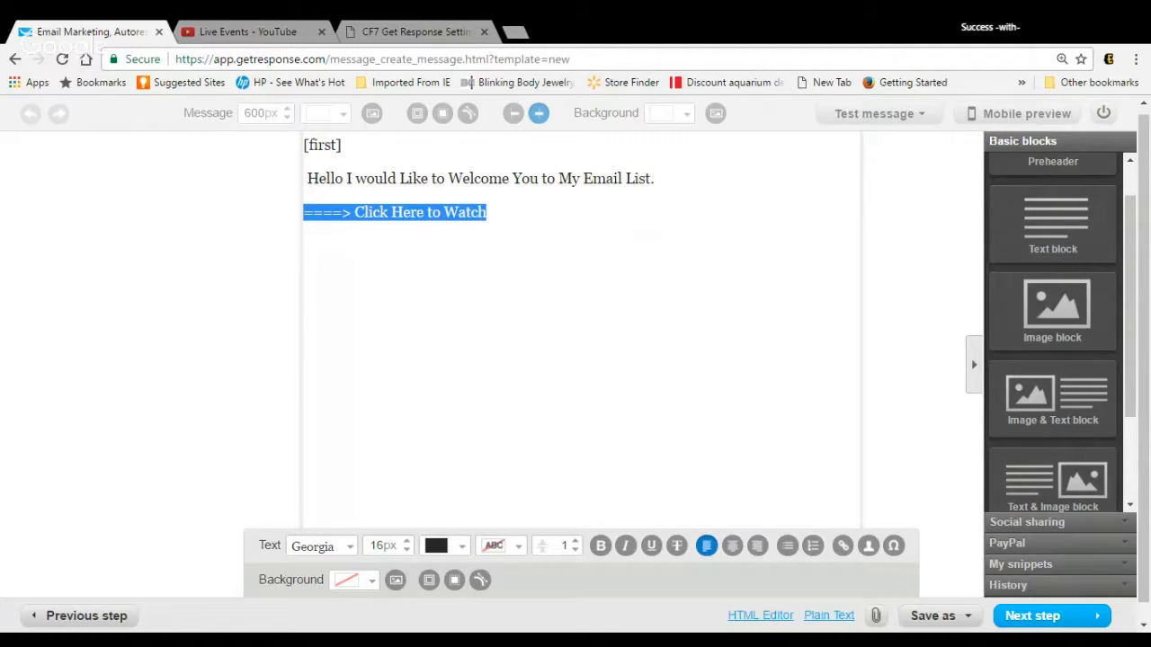
left_click(851, 547)
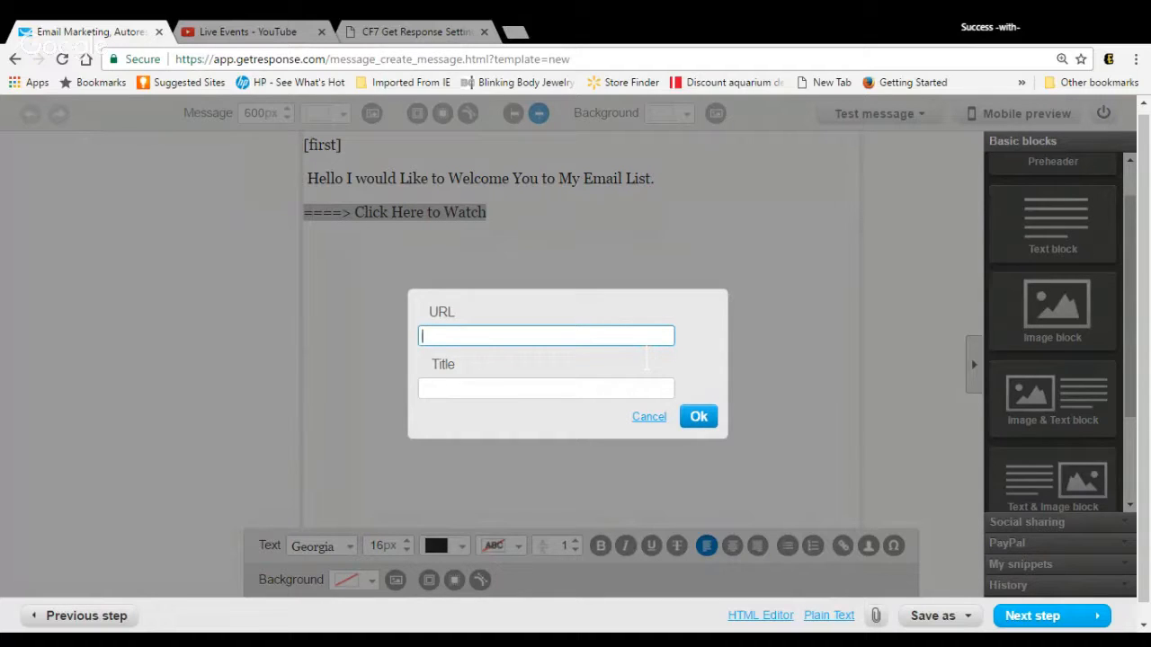
type("htt")
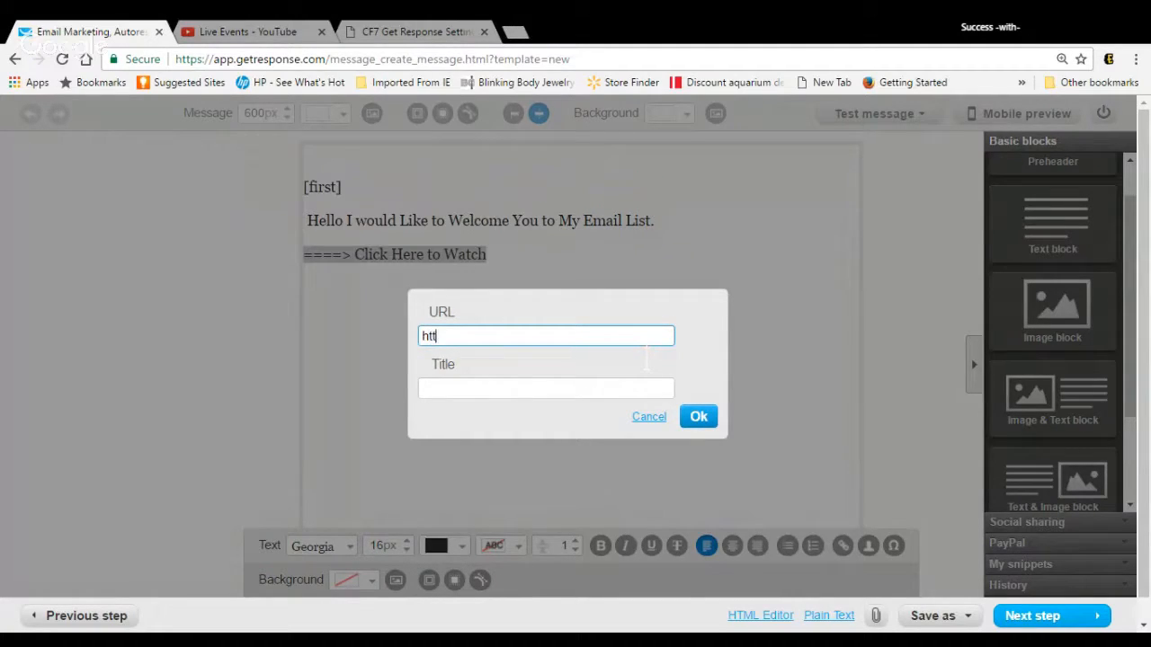
type("p://www.connectk")
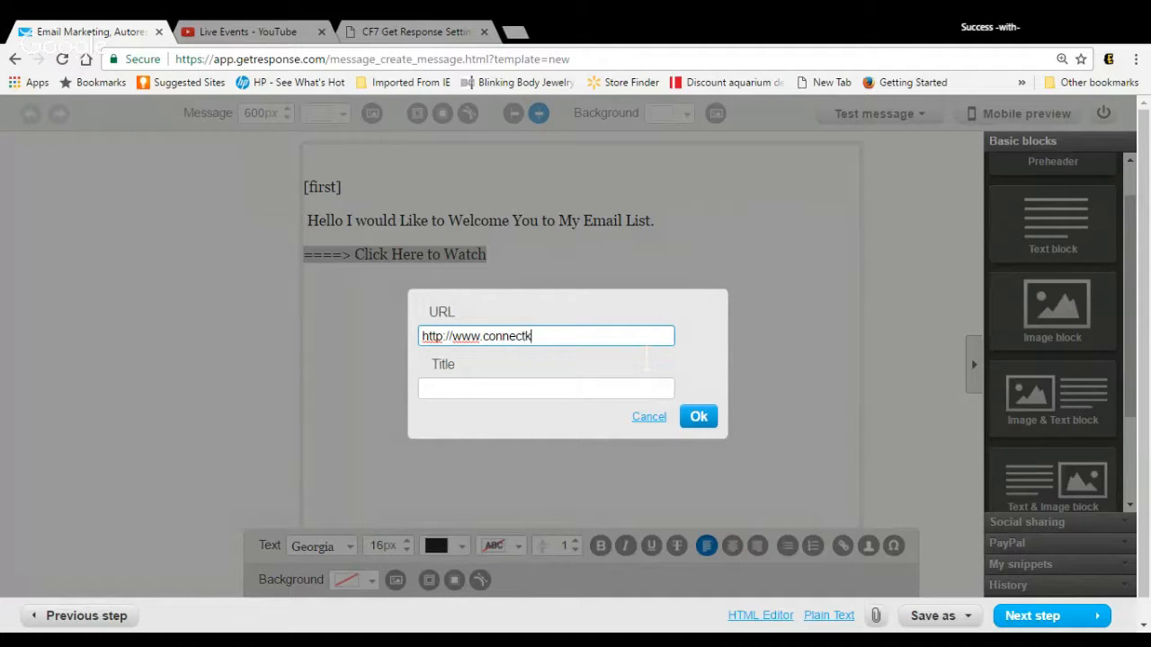
type("risten.com")
key("Tab")
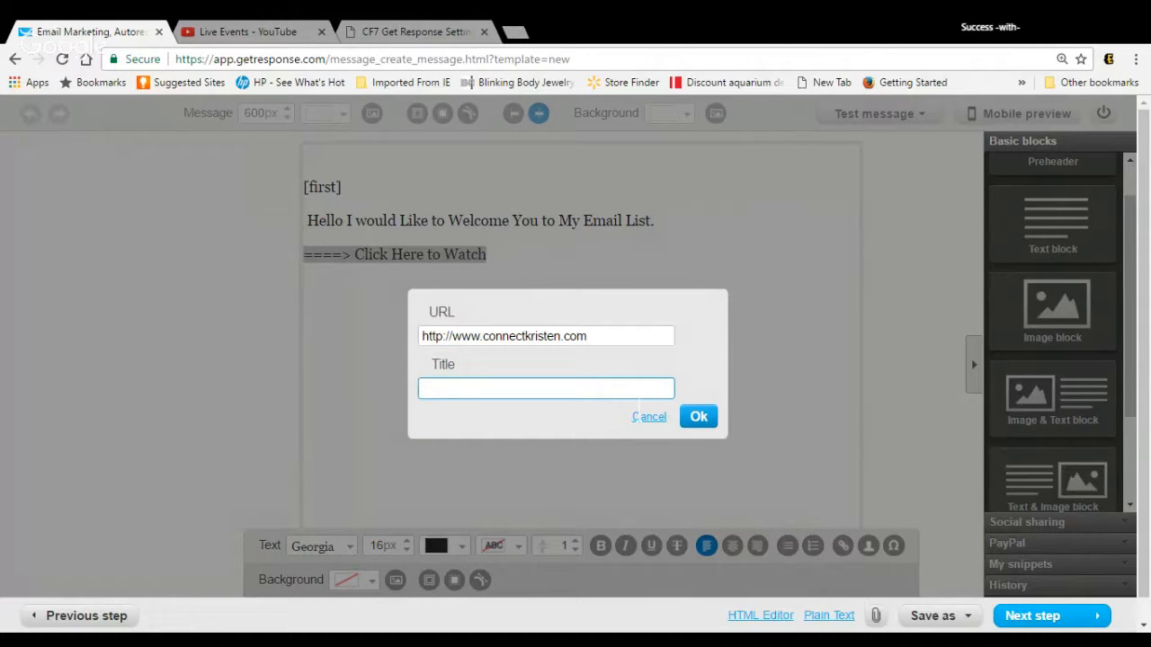
Step: Give the link the title "===> Click Here to Watch" and apply it
type("===>wa")
key("BackSpace")
key("BackSpace")
type("Watch")
key("BackSpace")
key("BackSpace")
key("BackSpace")
key("BackSpace")
key("BackSpace")
type("Click Here to Watch")
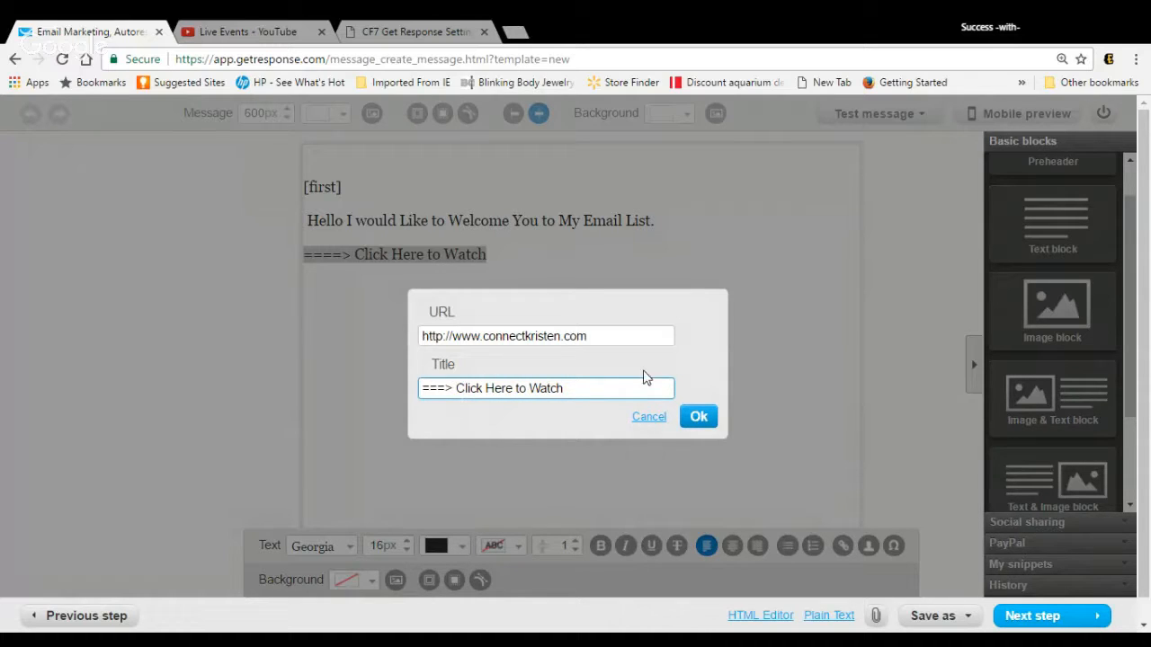
left_click(717, 417)
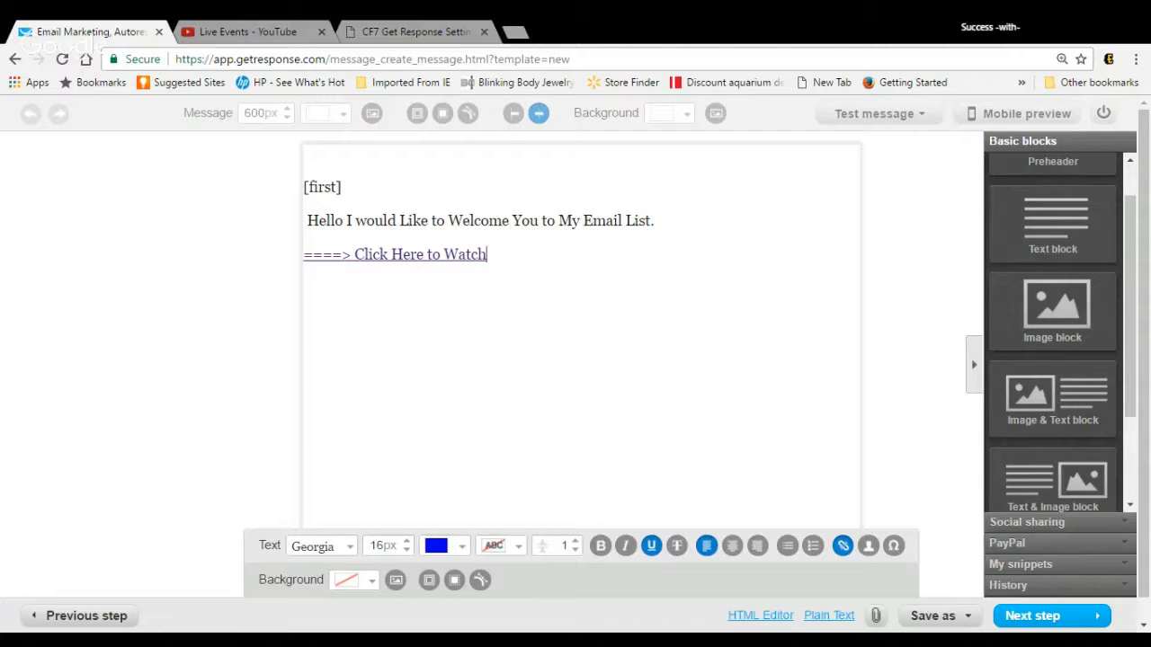
Step: Leave space below the link and add the closing "((Cheers))" with the sender's first name on the line beneath
key("Return")
key("Return")
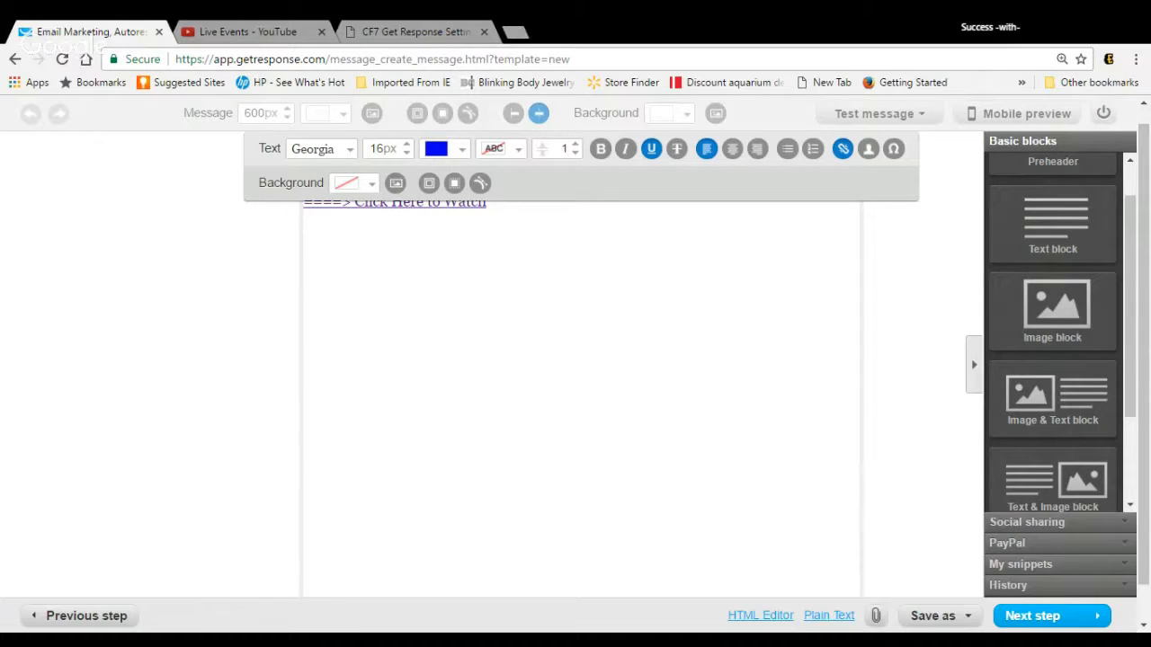
key("Return")
type("((")
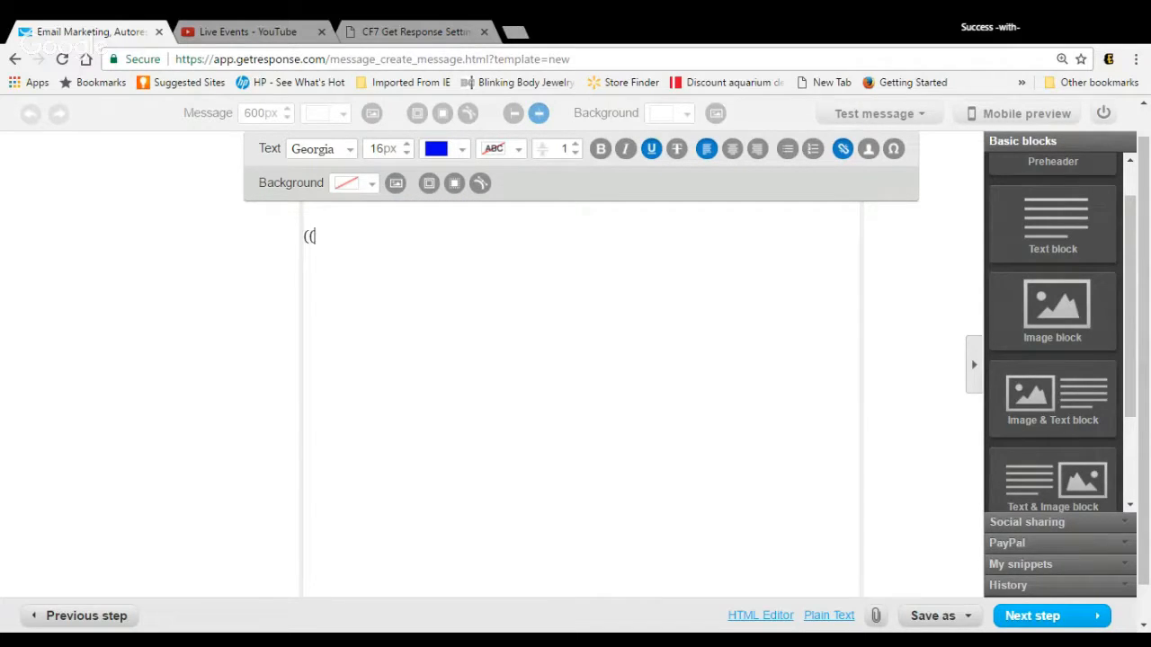
type("Cheers))")
key("Return")
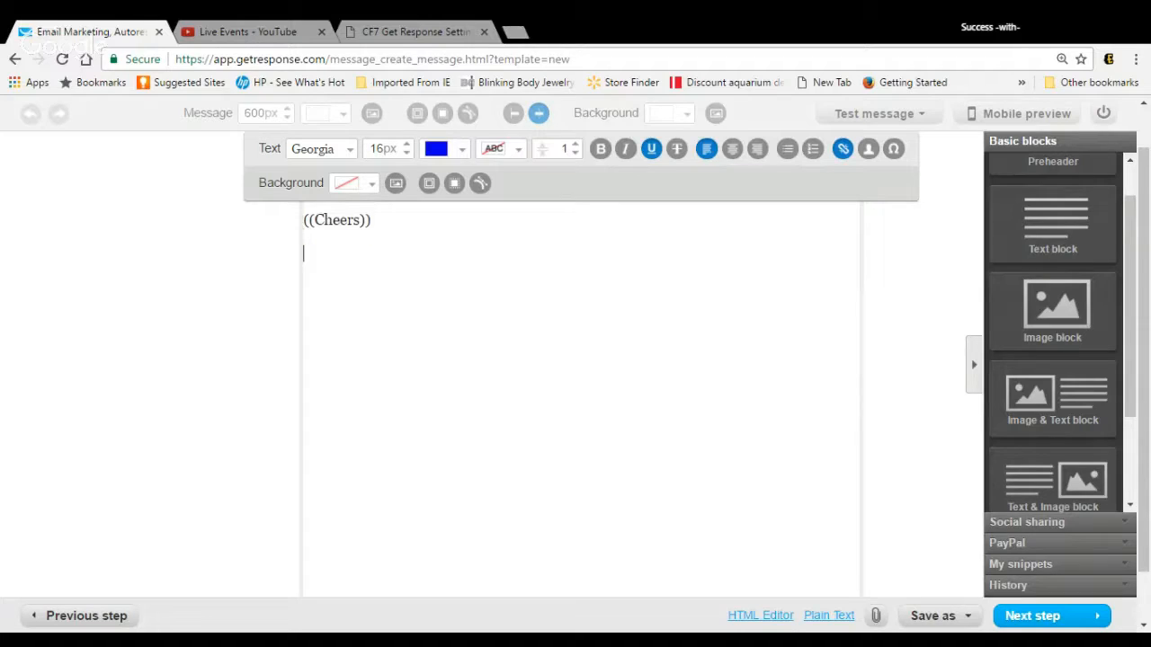
type("Kristen")
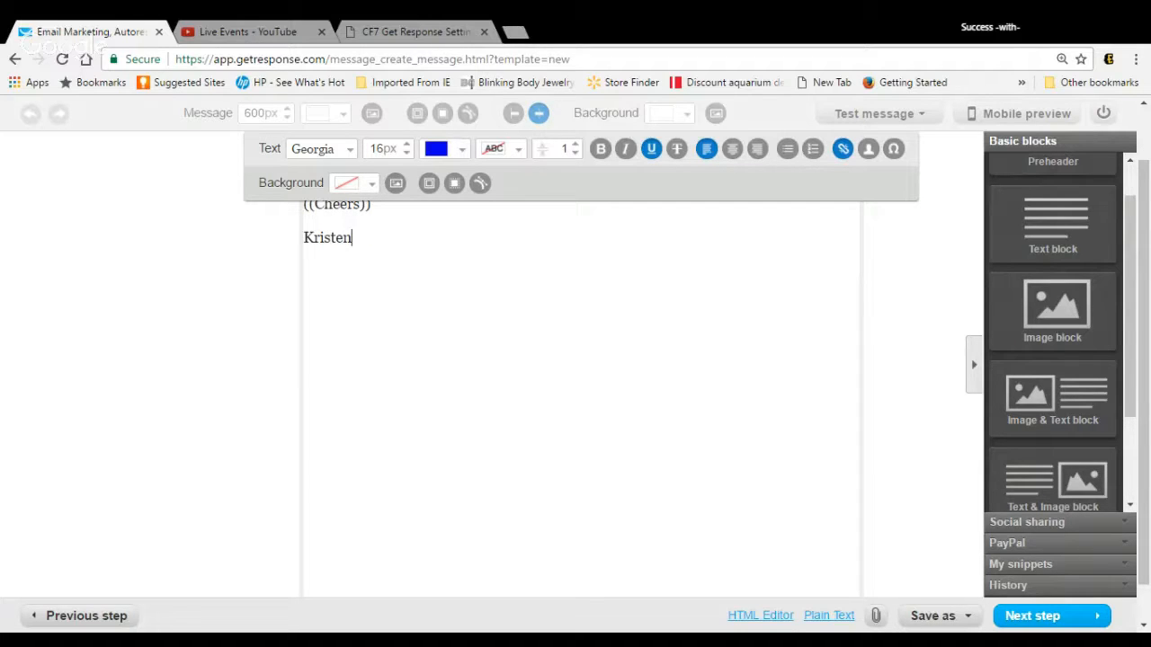
Step: Proceed to the recipients, include the campaign testtest14, and continue to the message summary
left_click(1034, 618)
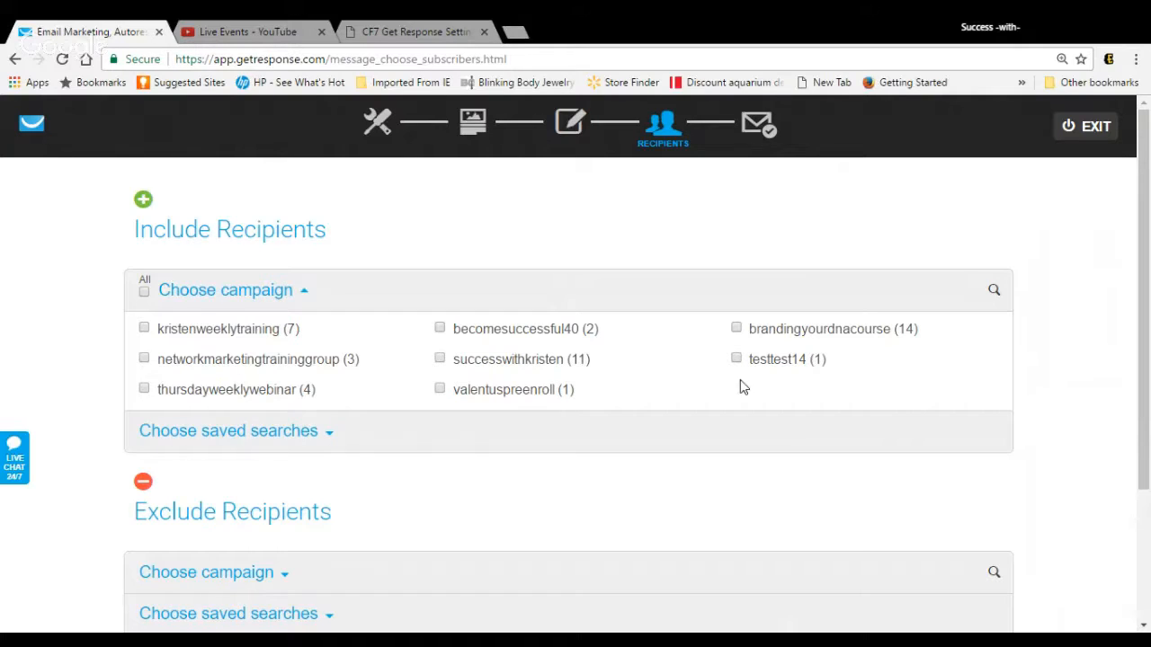
left_click_drag(740, 380, 904, 425)
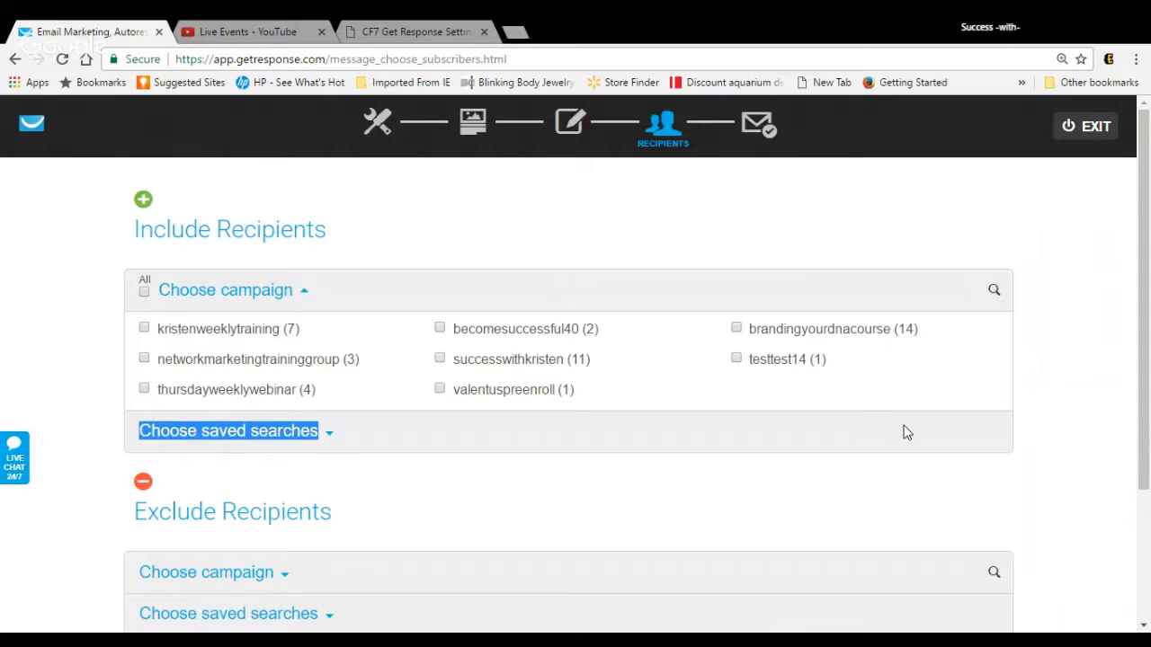
left_click(737, 358)
left_click_drag(1144, 308, 1148, 495)
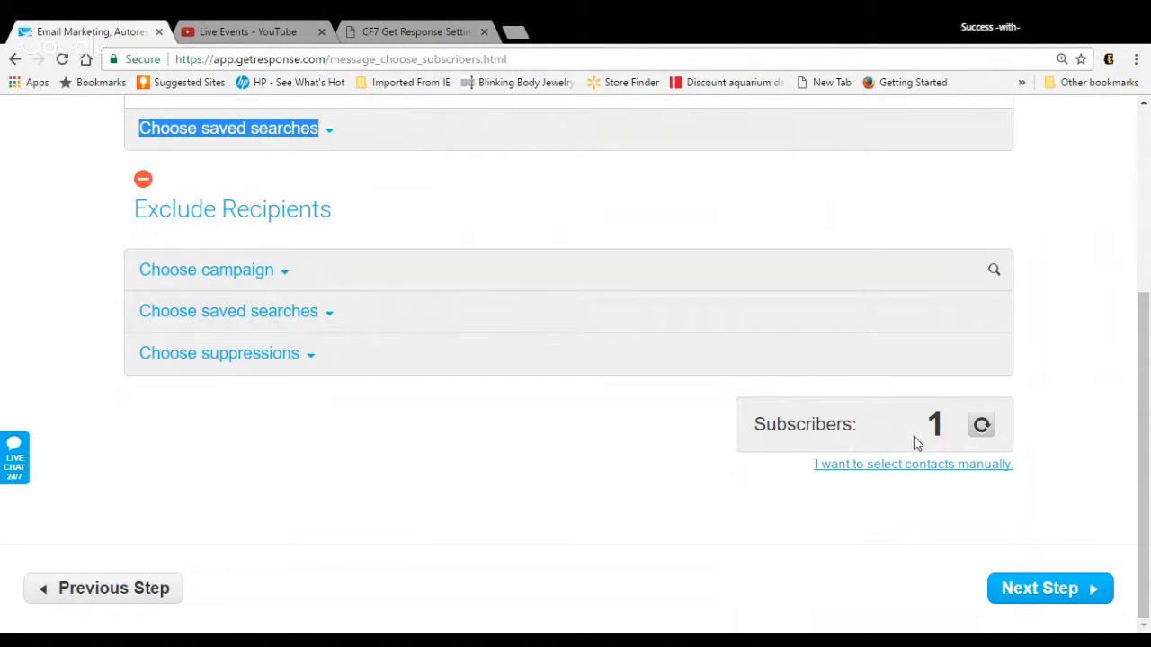
left_click(1044, 593)
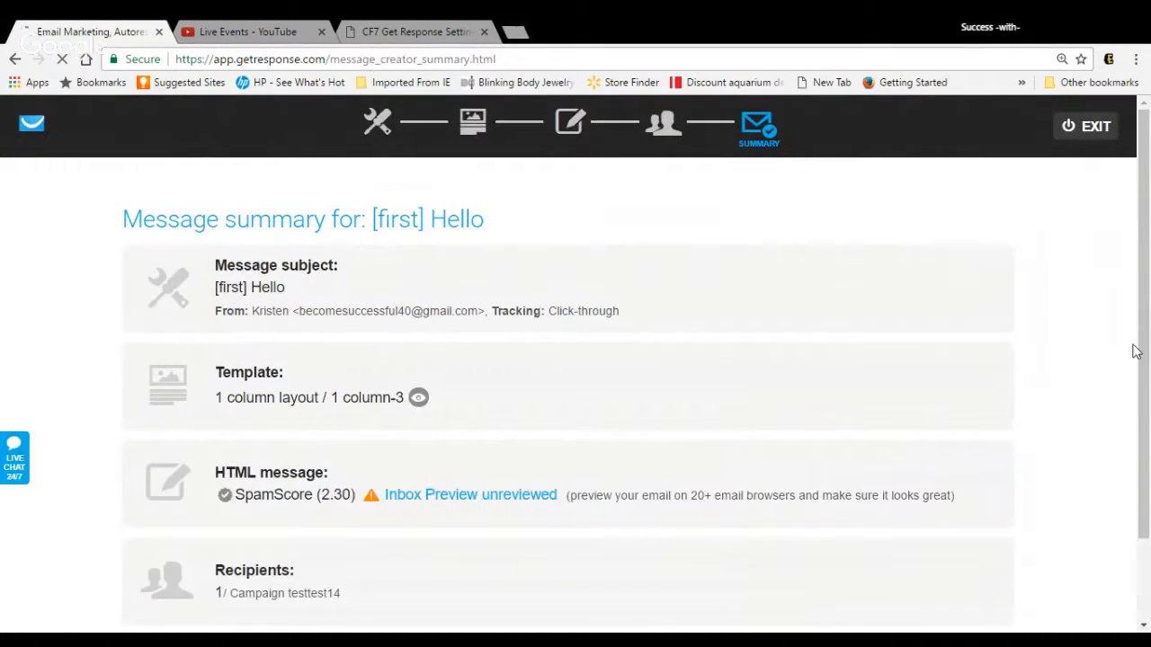
Step: Turn on Perfect Timing for the newsletter and send it
left_click_drag(1145, 345, 1140, 443)
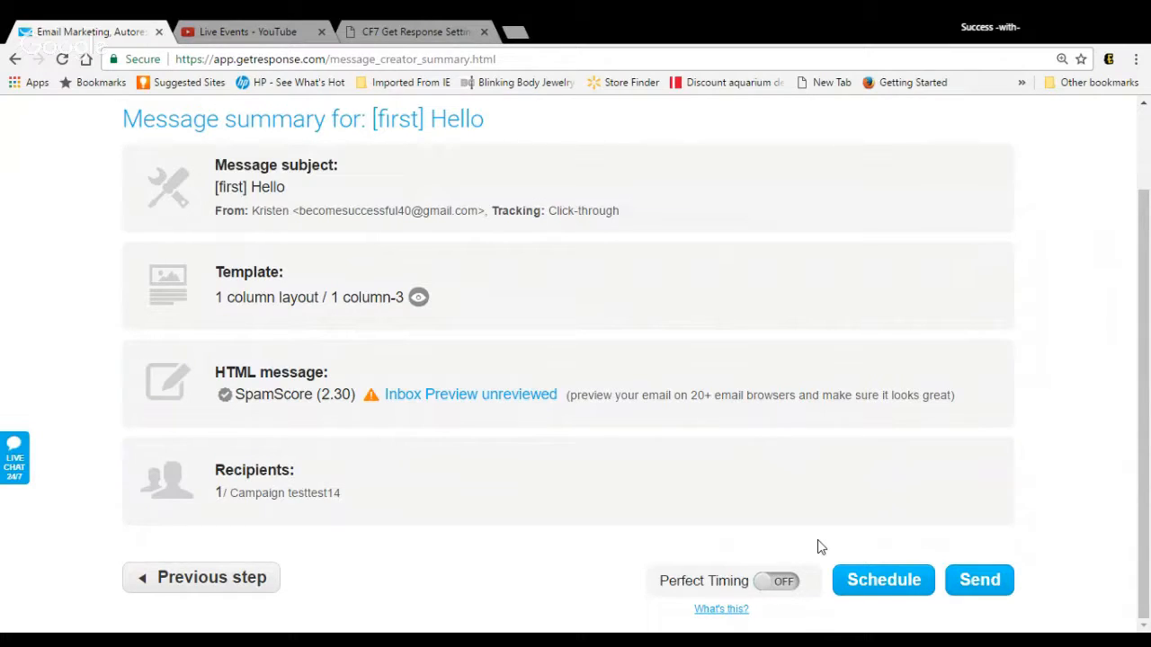
left_click(768, 582)
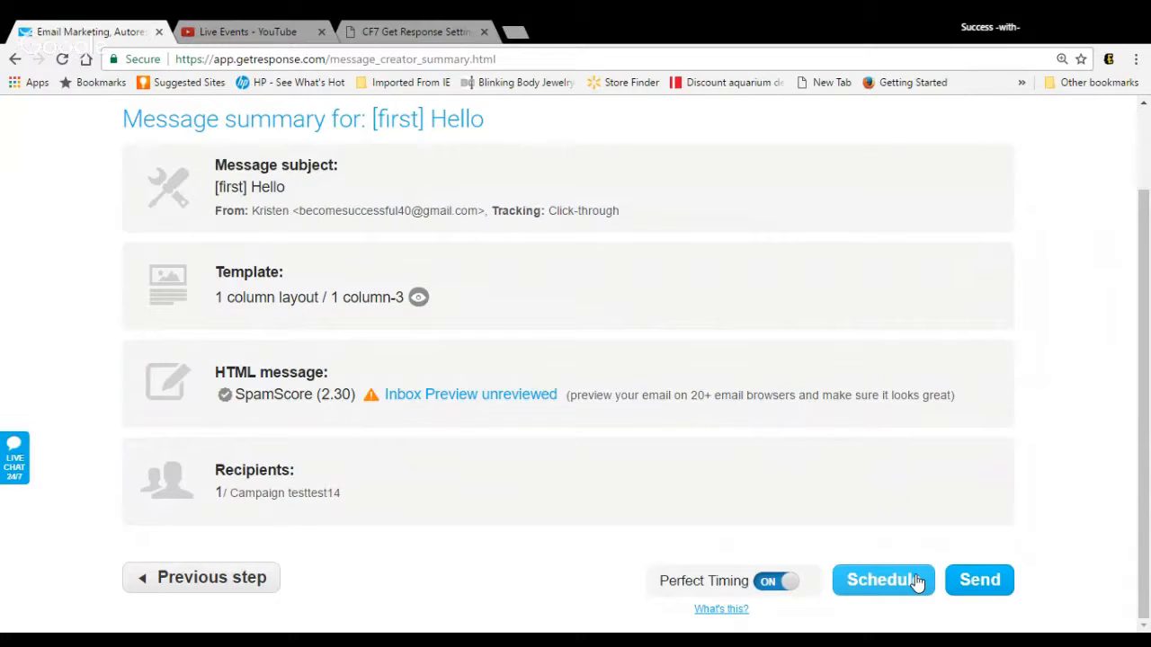
left_click(965, 589)
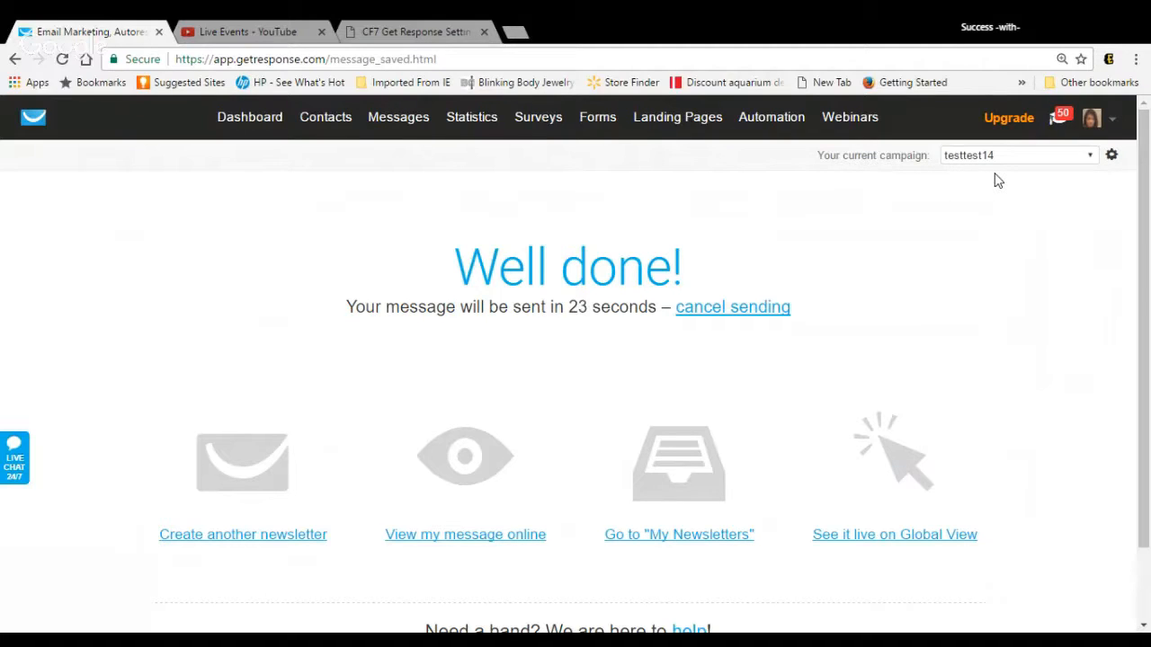
Step: Go to the existing landing pages and open "Landing page 2017/01/27" for page editing
mouse_move(673, 110)
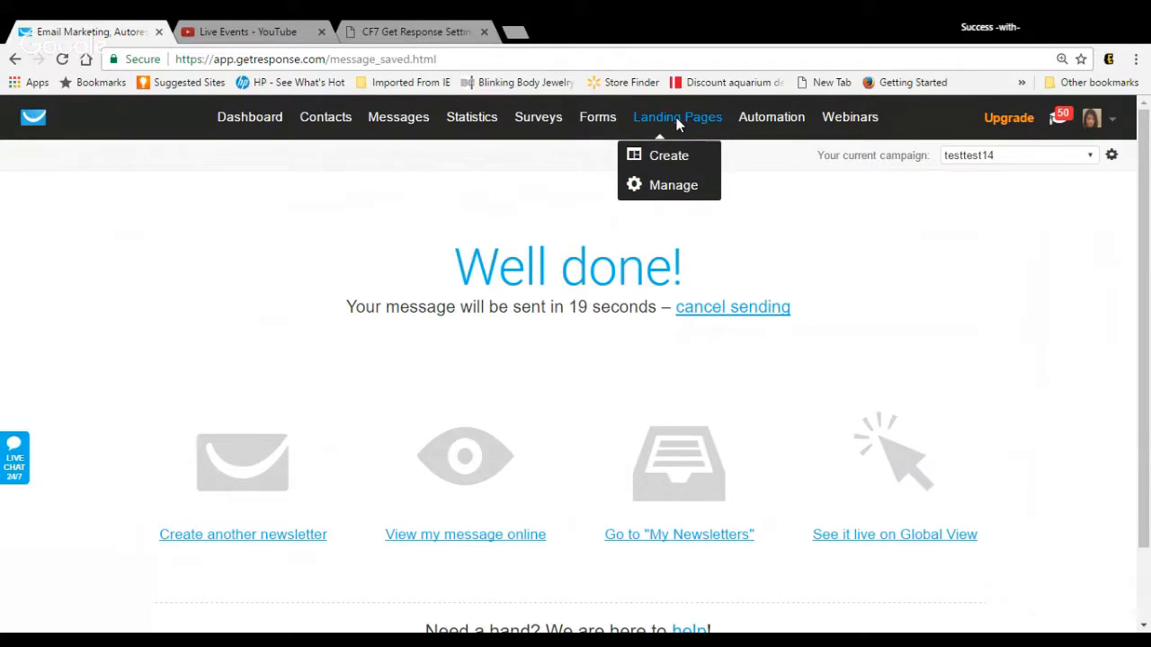
left_click(680, 185)
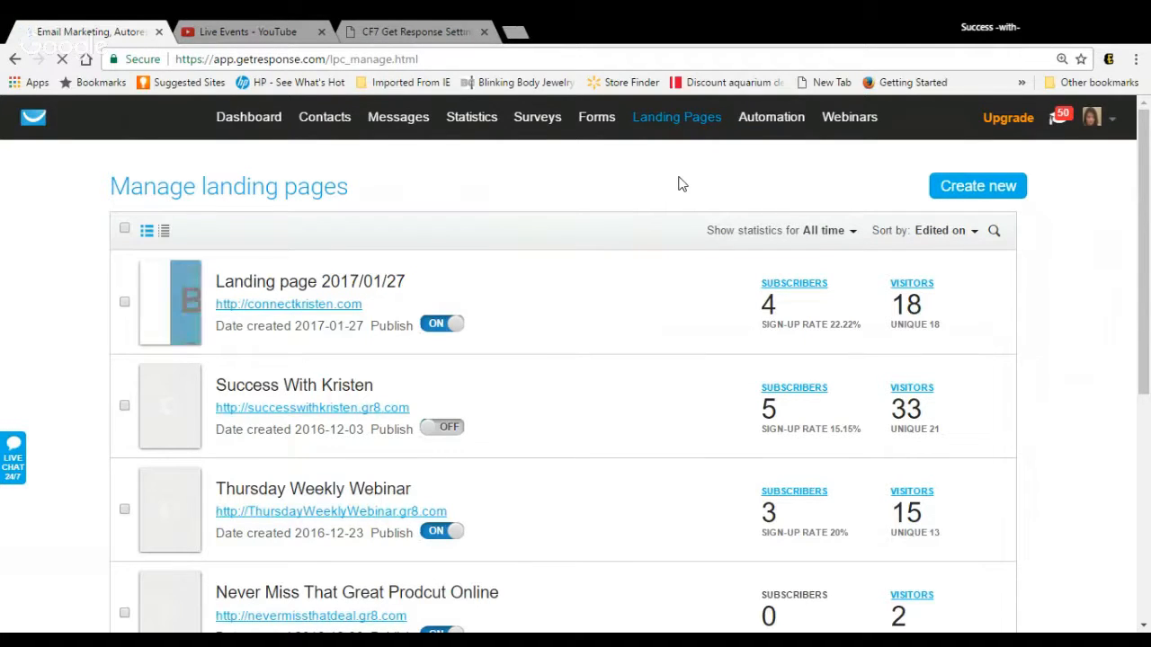
mouse_move(496, 290)
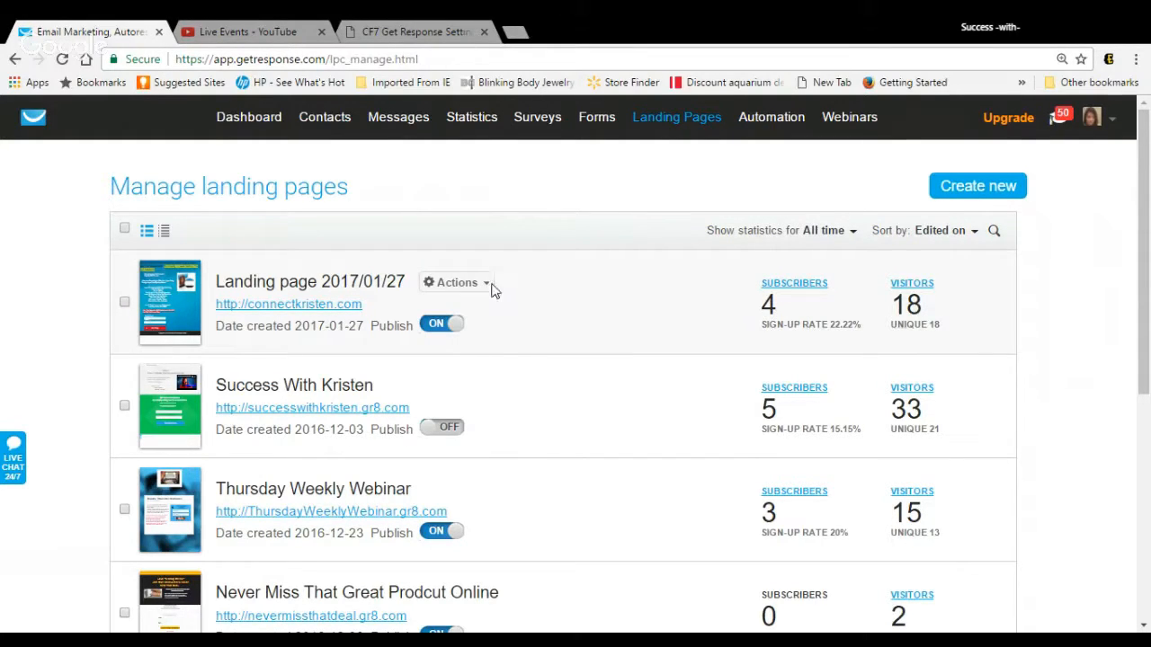
left_click(493, 286)
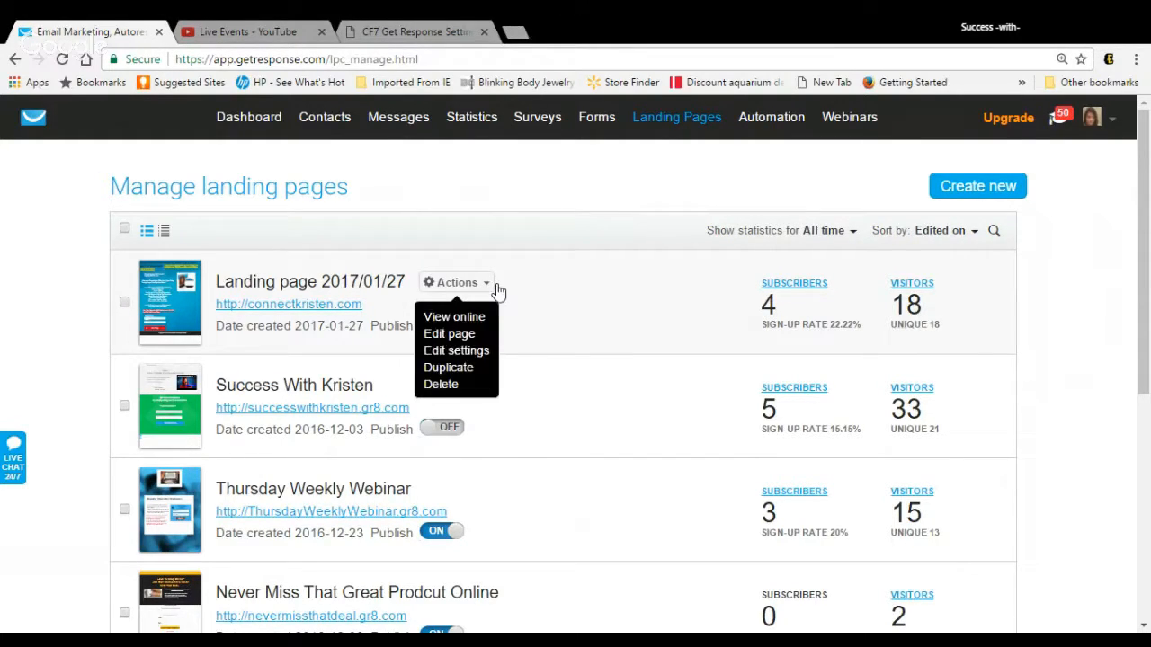
left_click(472, 337)
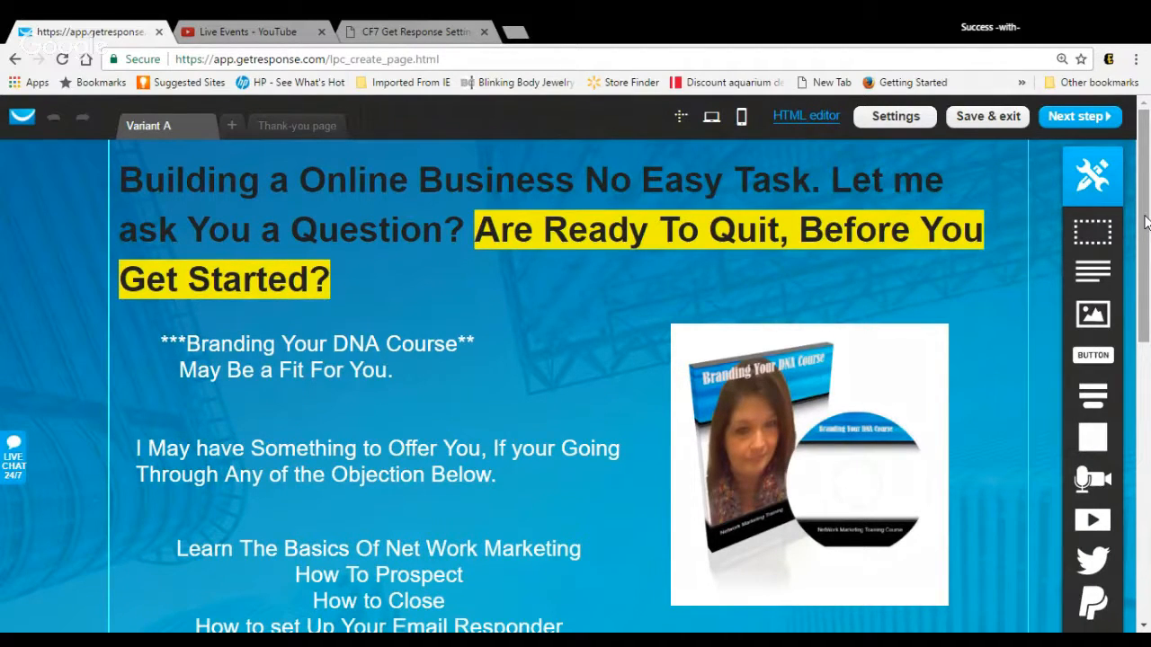
Step: Delete the red-highlighted text block "Join This Class For FREE Before Jan 31th 2017 And Get this Course Free."
left_click(956, 172)
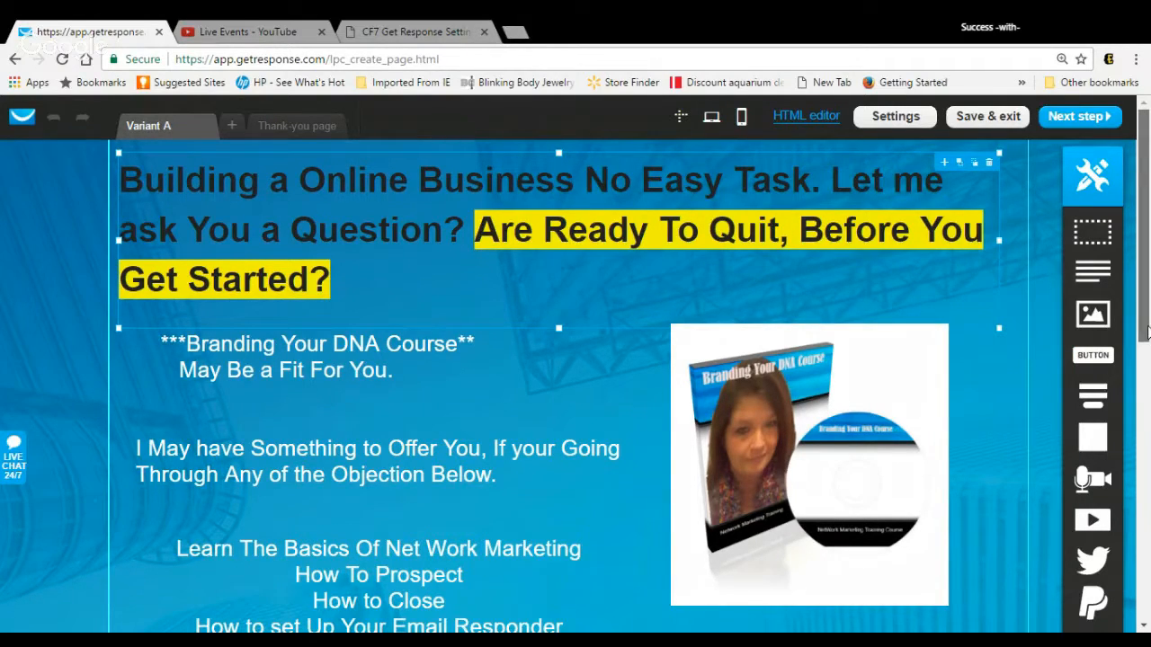
left_click_drag(1143, 333, 1140, 396)
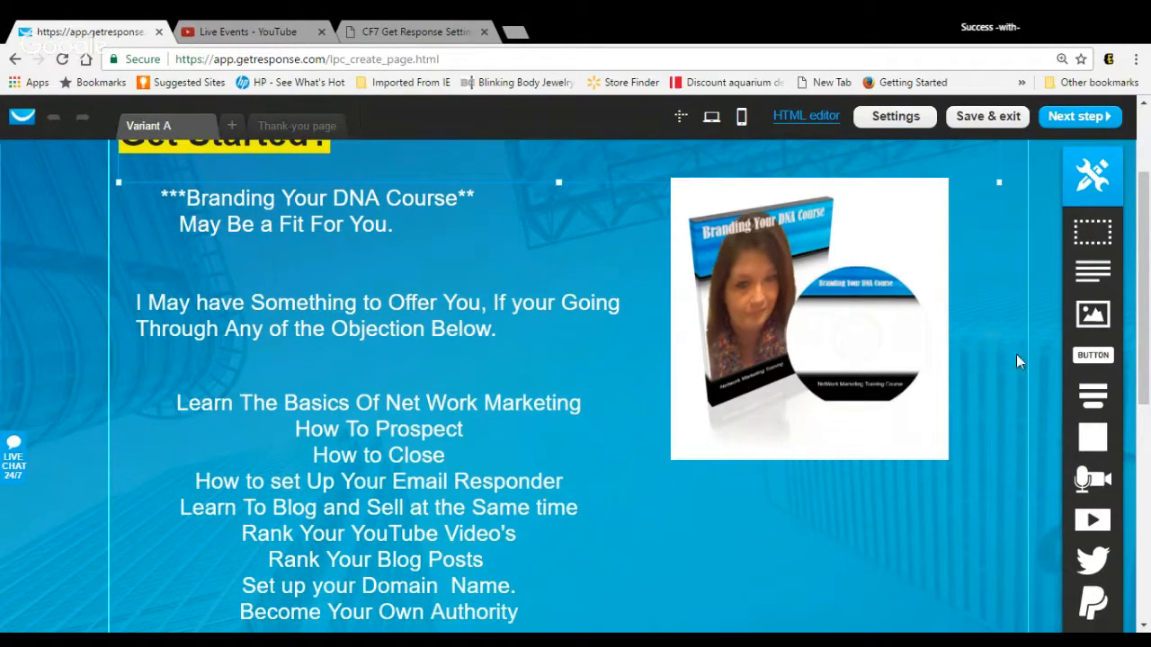
left_click_drag(1142, 329, 1146, 463)
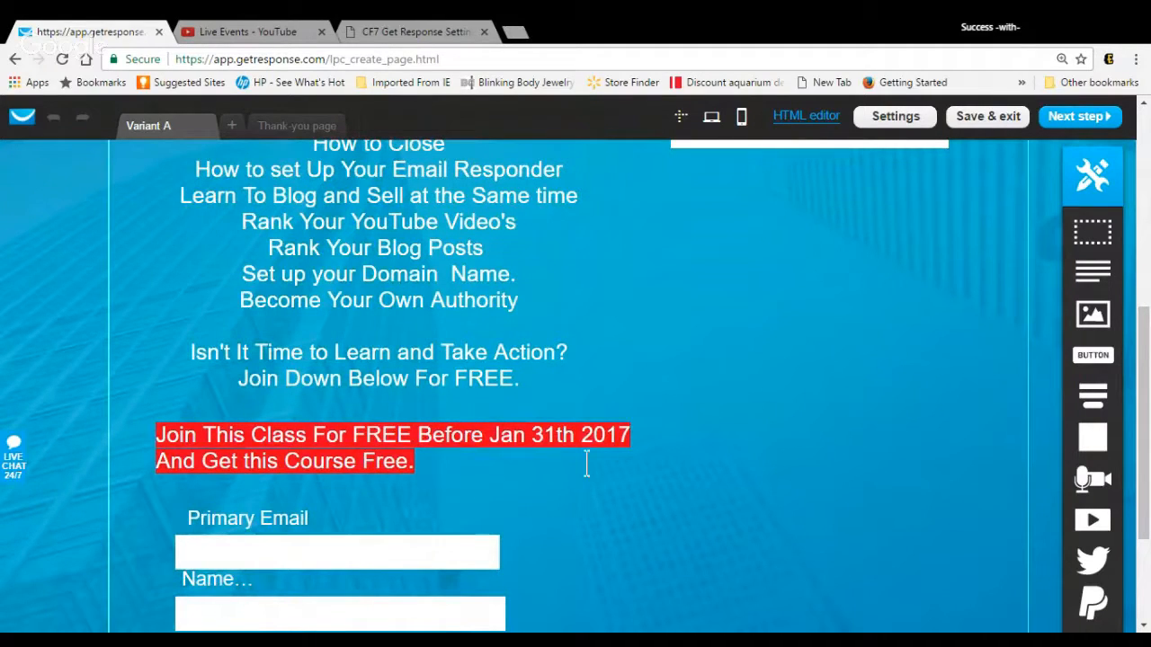
left_click(649, 439)
left_click(684, 432)
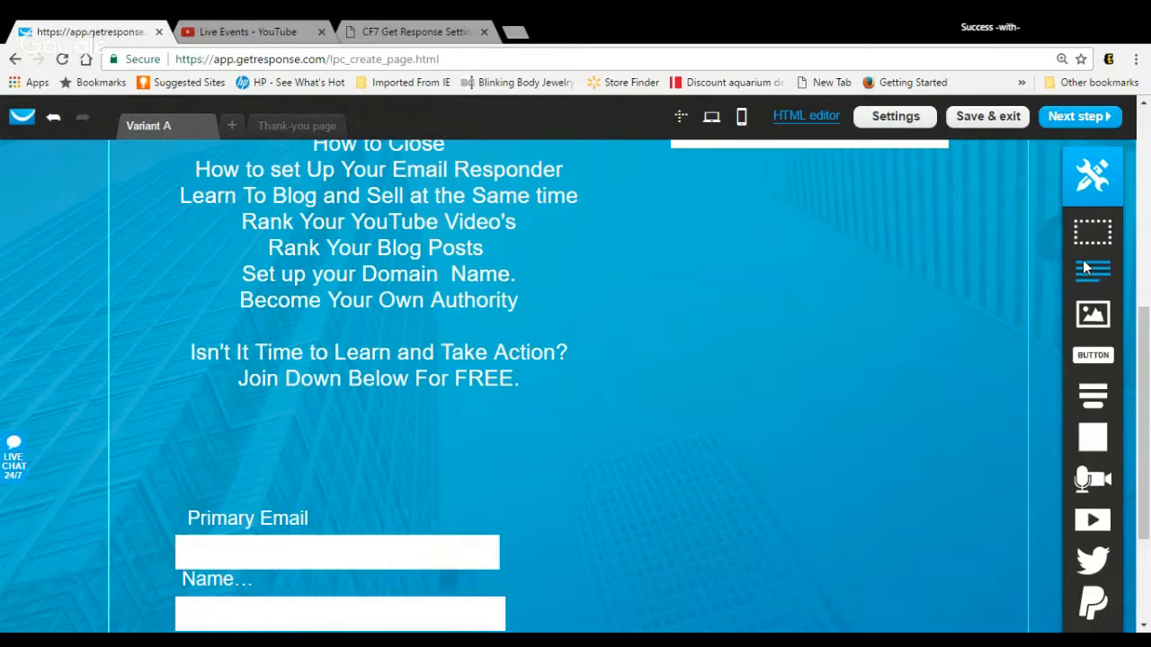
Step: Add a text block between "Join Down Below For FREE." and the Primary Email field, roughly centred under the text above
left_click_drag(1084, 264, 291, 459)
left_click_drag(292, 507, 295, 476)
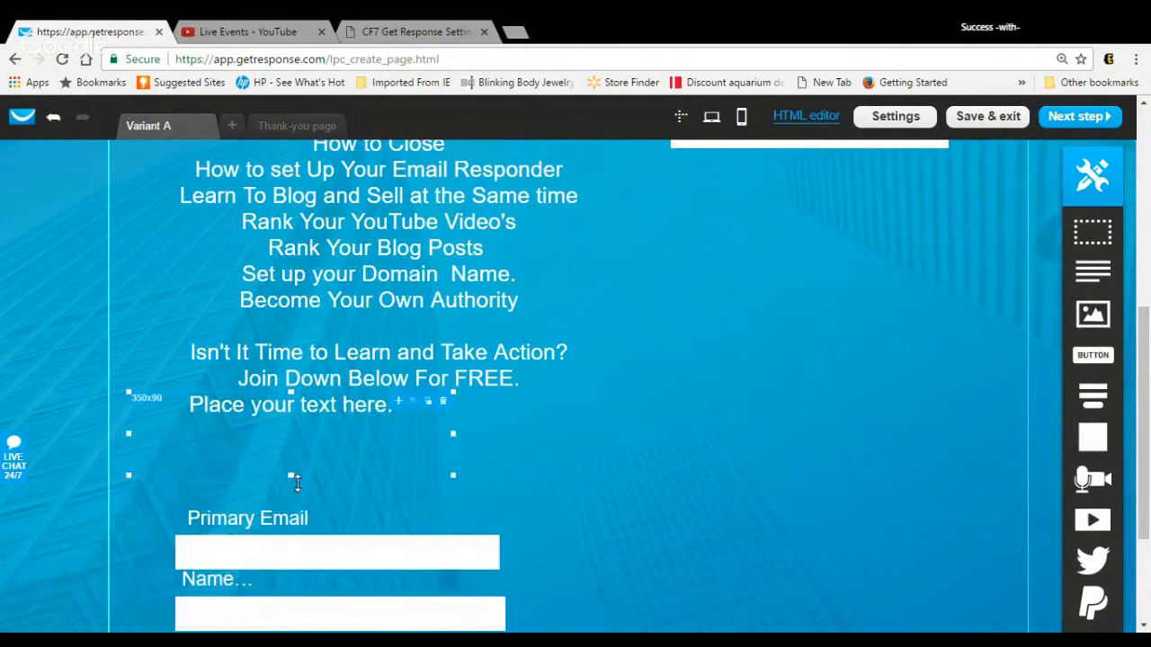
left_click(393, 425)
left_click_drag(392, 425, 442, 436)
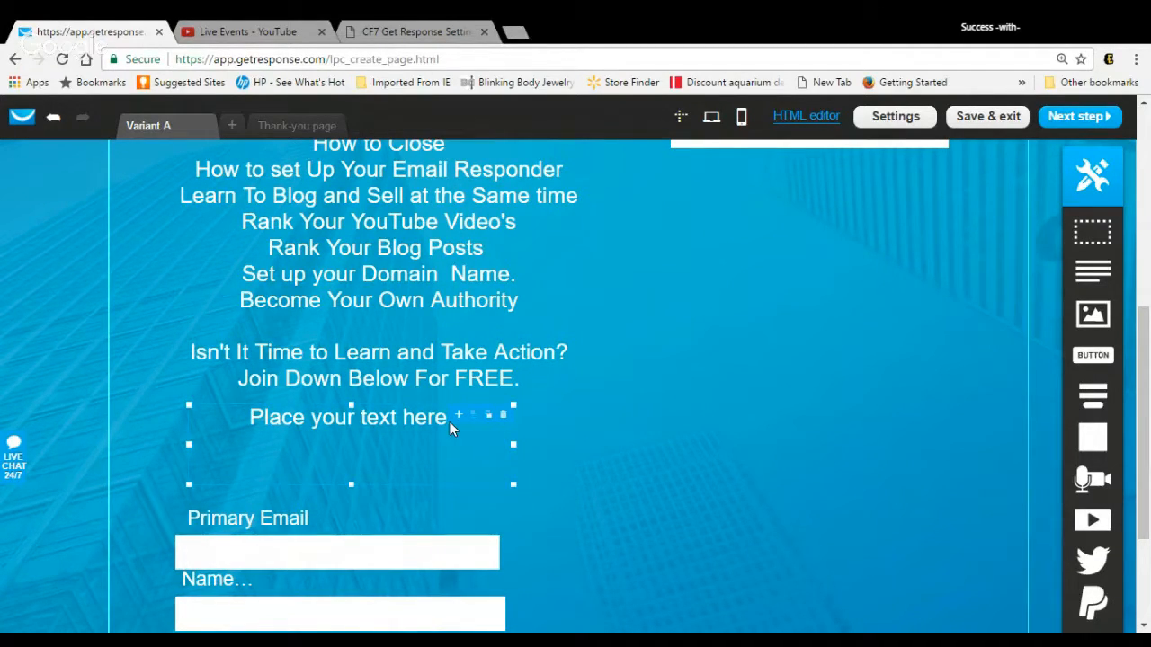
Step: Set the new text block's placeholder text to the Fugaz One font at size 19
double_click(449, 422)
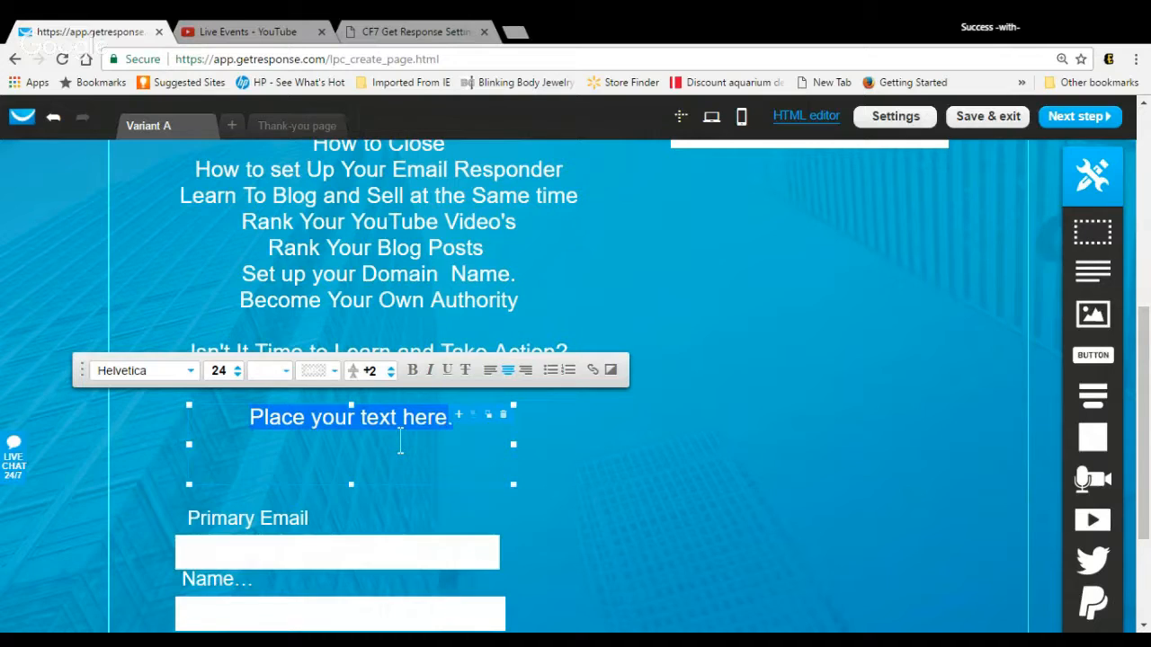
left_click(193, 373)
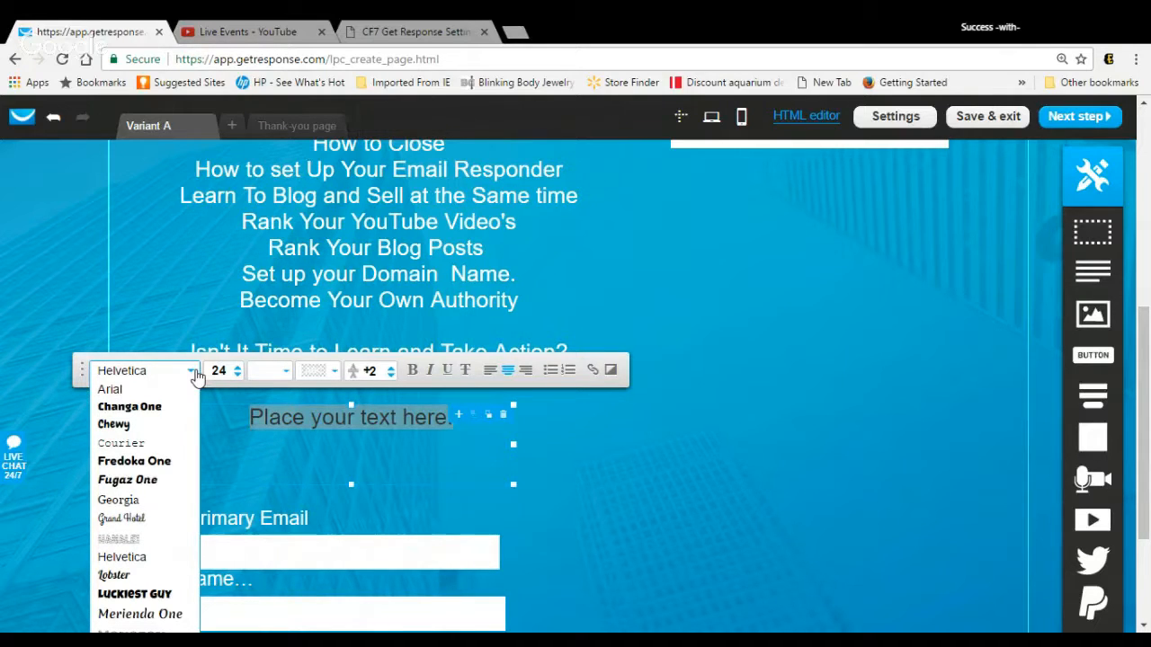
left_click(153, 480)
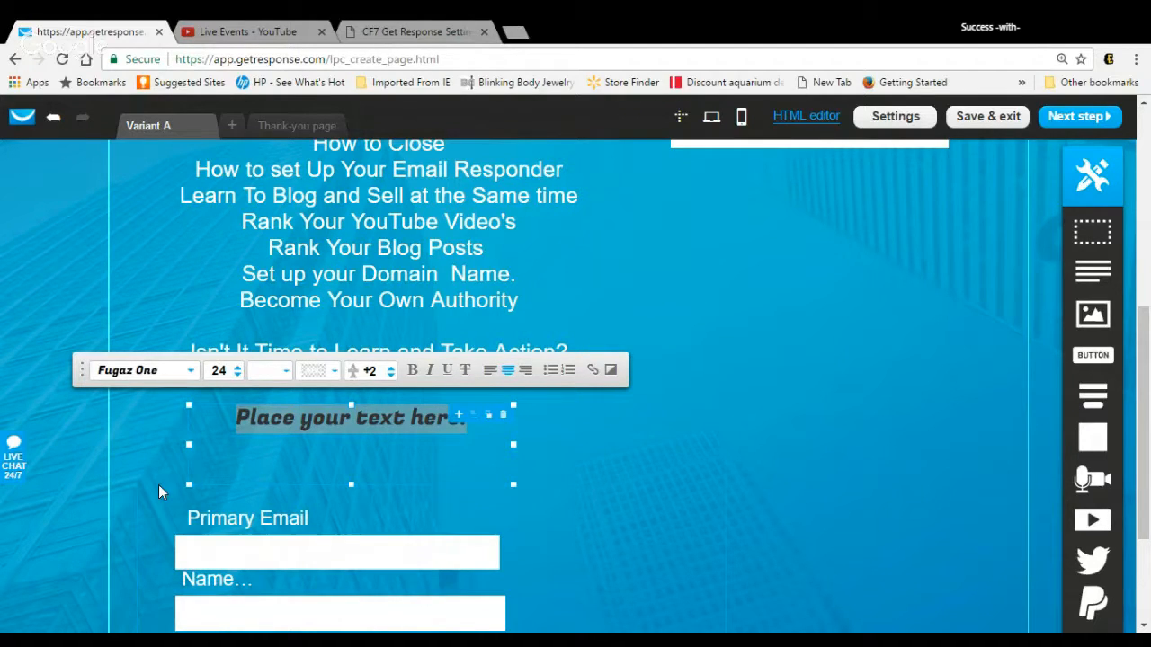
left_click(238, 375)
left_click(238, 375)
left_click(238, 375)
left_click(238, 374)
left_click(239, 375)
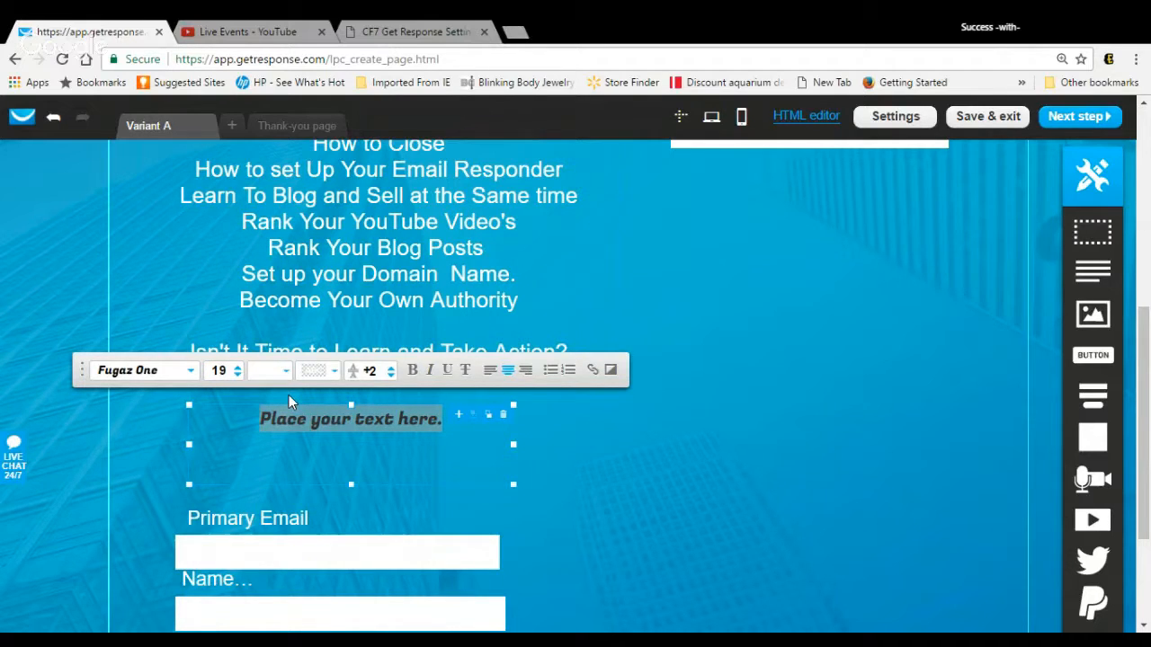
Step: Change the placeholder text's colour to near-black #110F0F
left_click(290, 376)
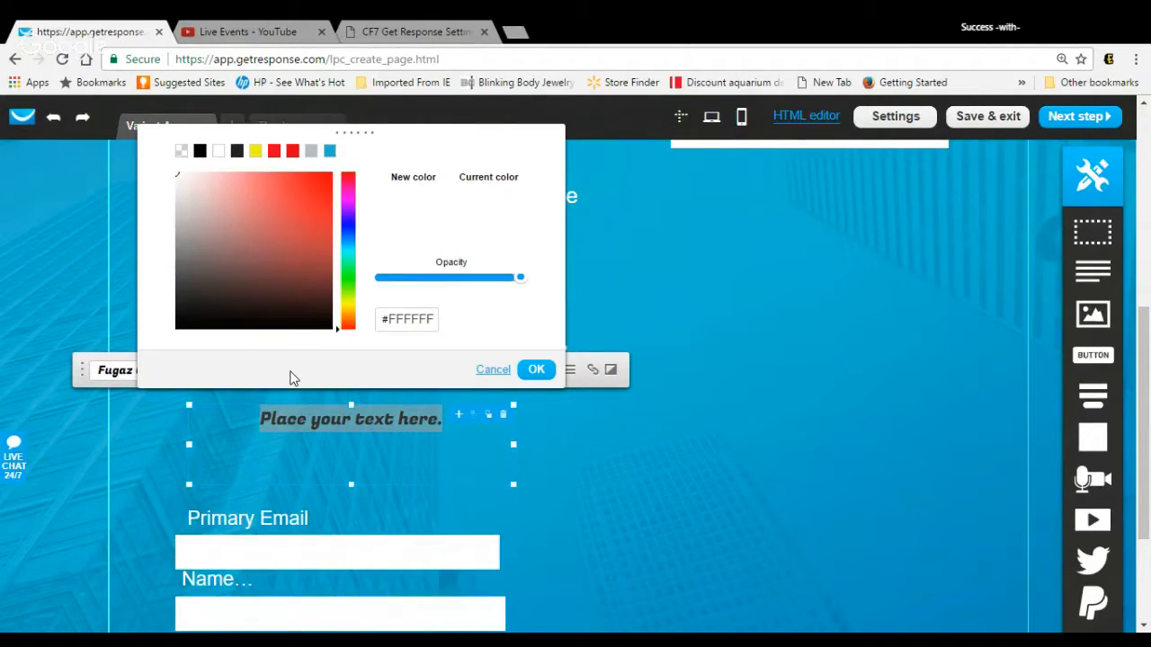
left_click(193, 319)
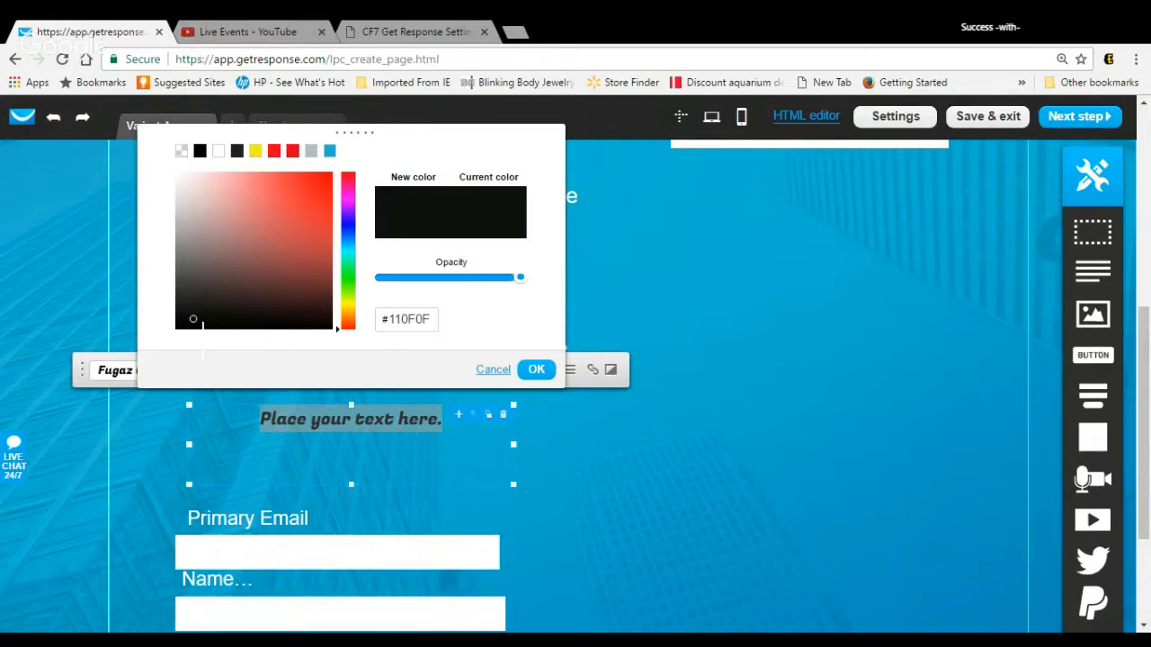
left_click(536, 369)
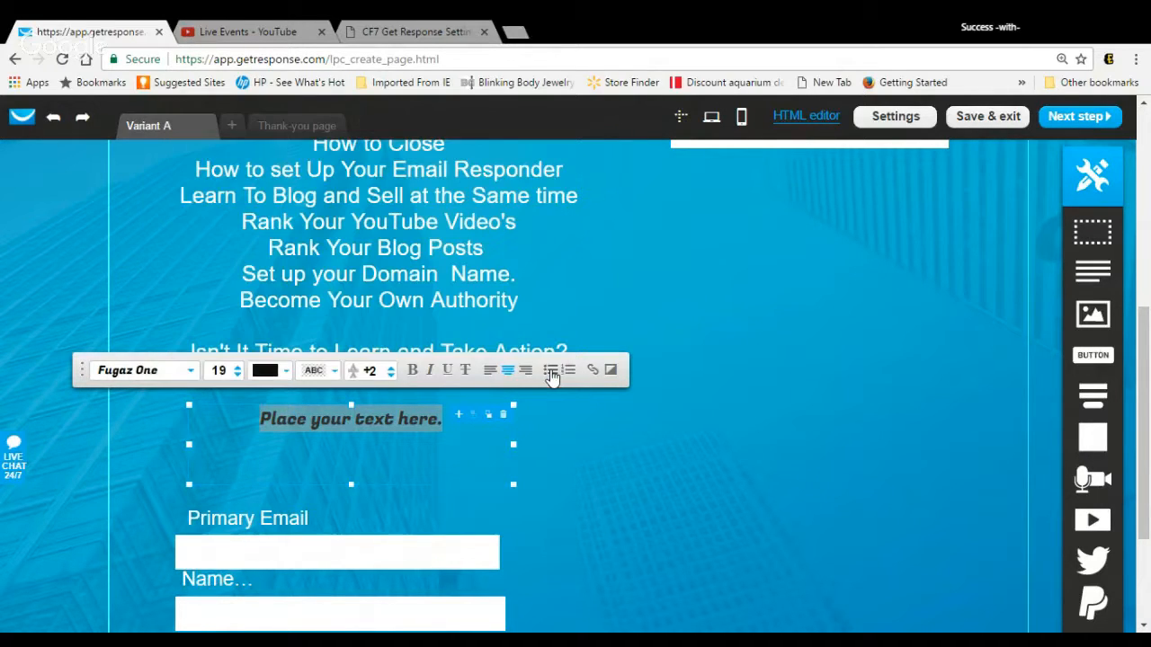
left_click(596, 370)
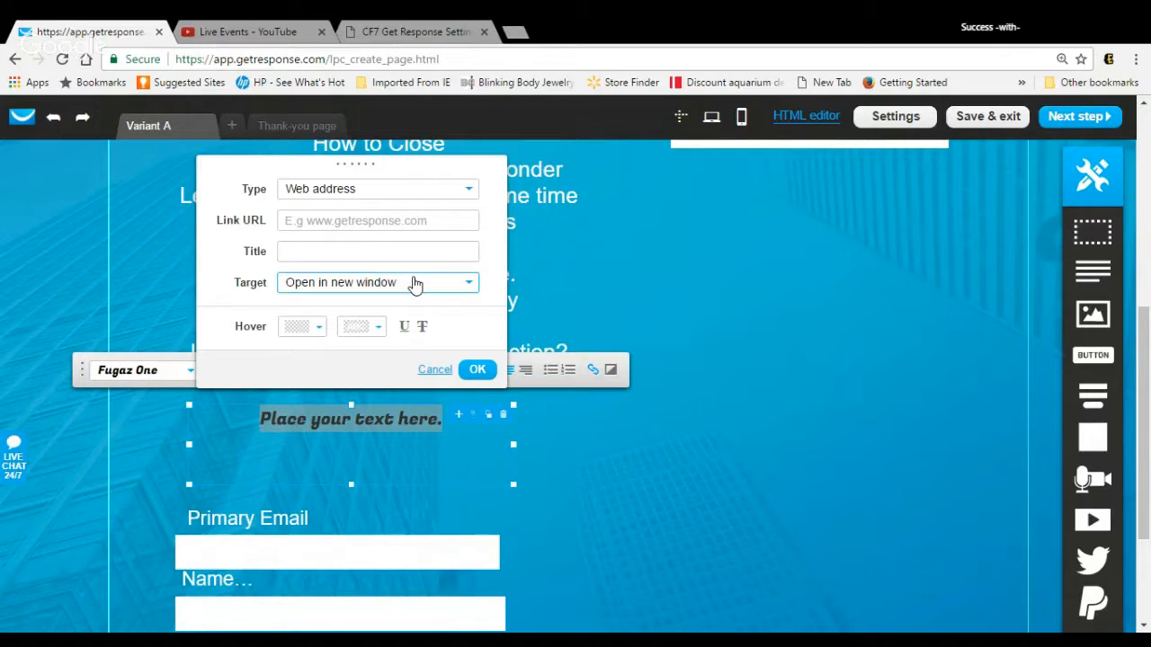
left_click(480, 370)
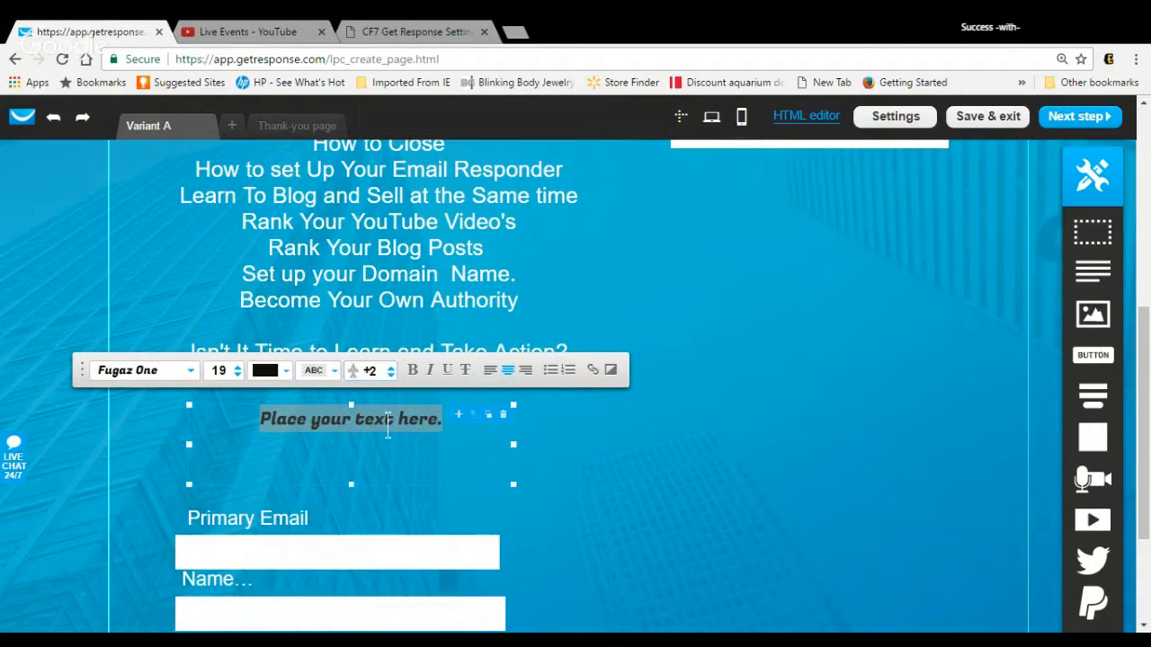
Step: Replace the placeholder text with "Sign Up Now To join the Course that Net Work Marketers are Learning From Right now"
left_click(454, 431)
left_click(454, 431)
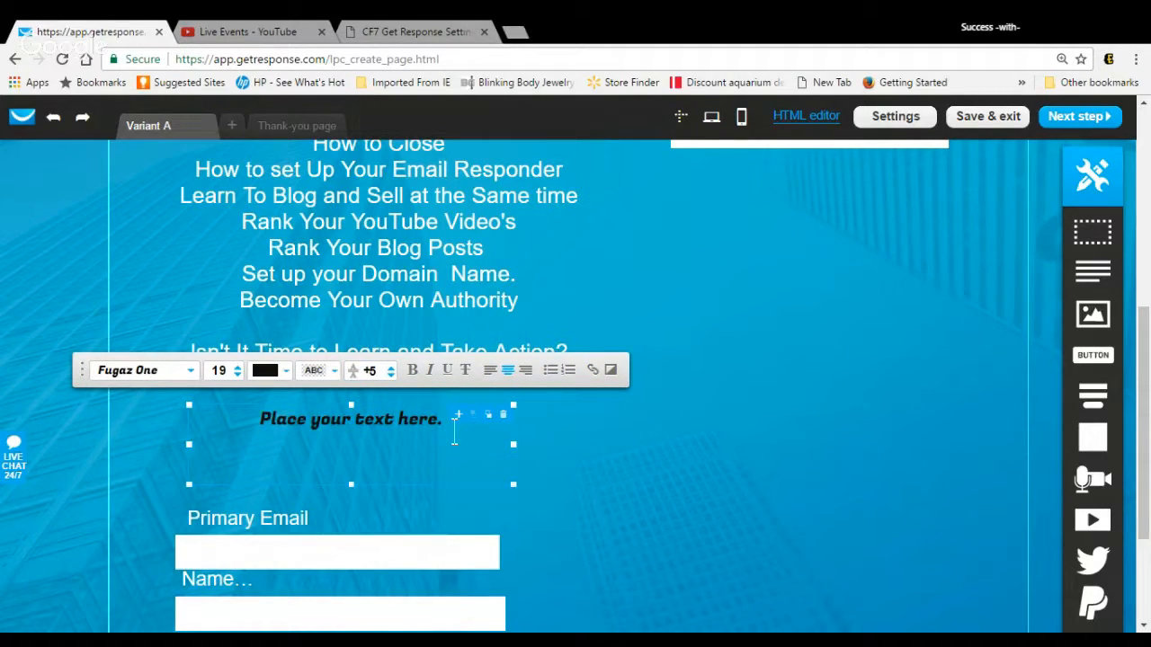
key("BackSpace")
key("BackSpace")
key("BackSpace")
key("BackSpace")
key("BackSpace")
key("BackSpace")
key("BackSpace")
key("BackSpace")
key("BackSpace")
key("BackSpace")
key("BackSpace")
key("BackSpace")
key("BackSpace")
key("BackSpace")
key("BackSpace")
key("BackSpace")
key("BackSpace")
key("BackSpace")
key("BackSpace")
key("BackSpace")
key("BackSpace")
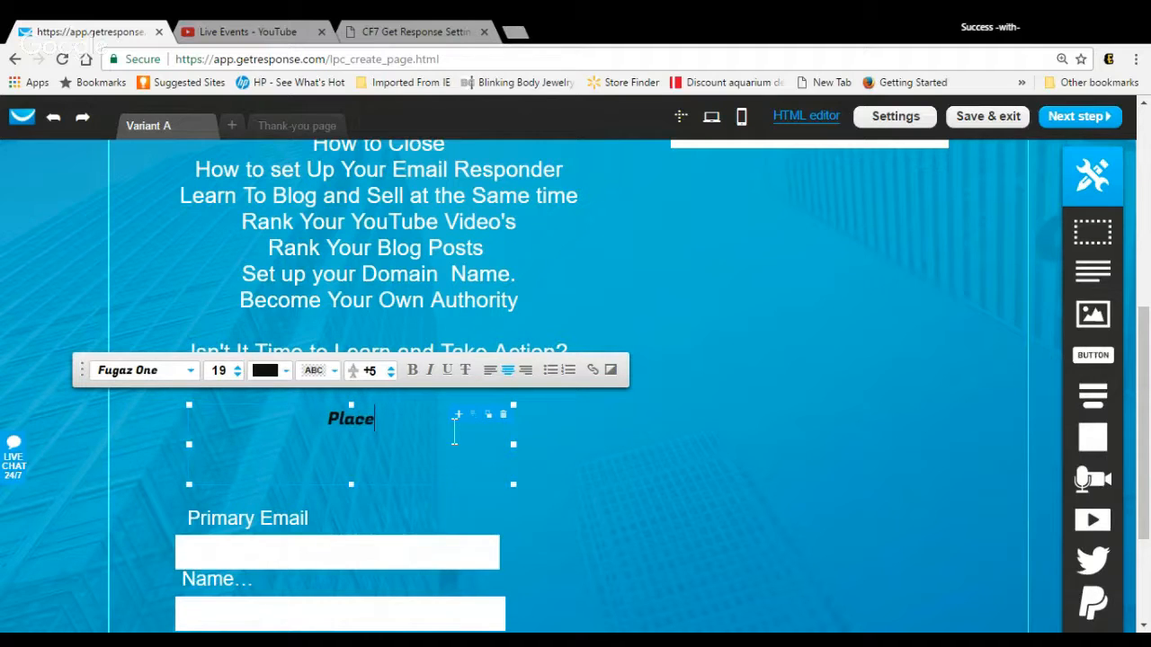
type("Sign Up Nw")
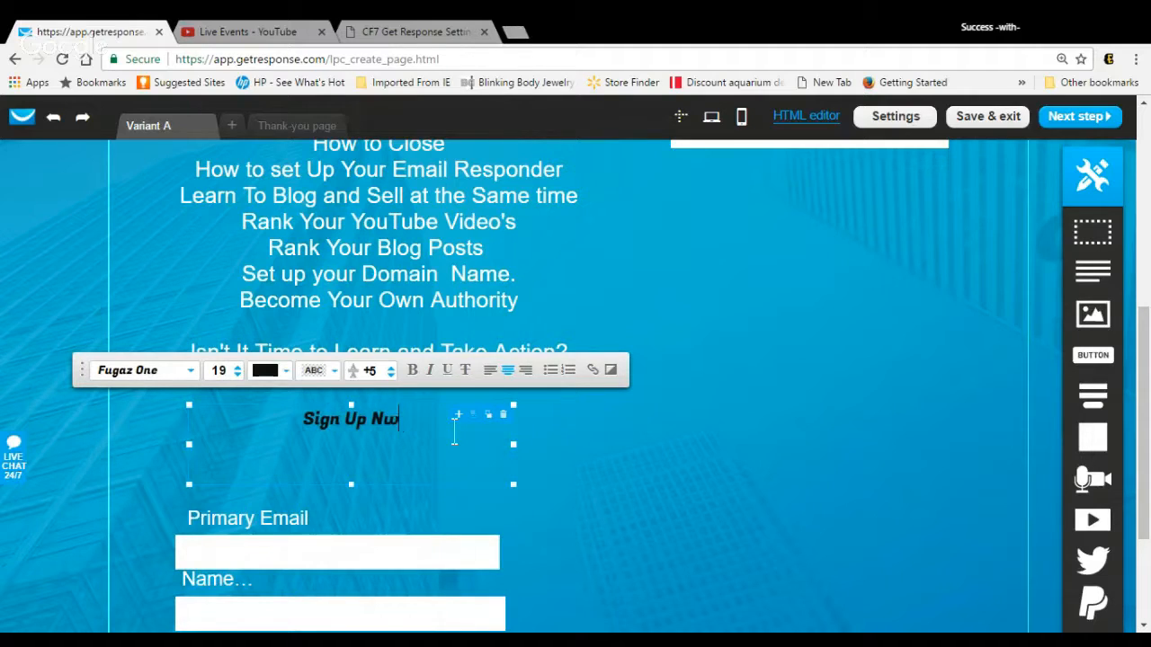
key("BackSpace")
type("ow ")
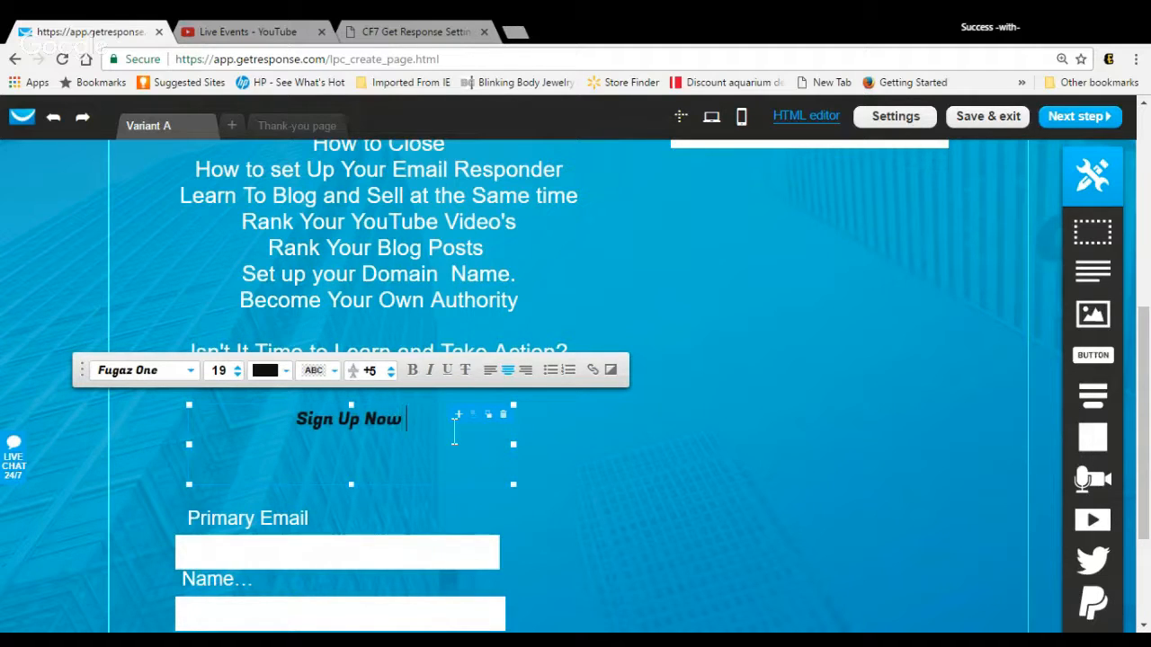
type("To")
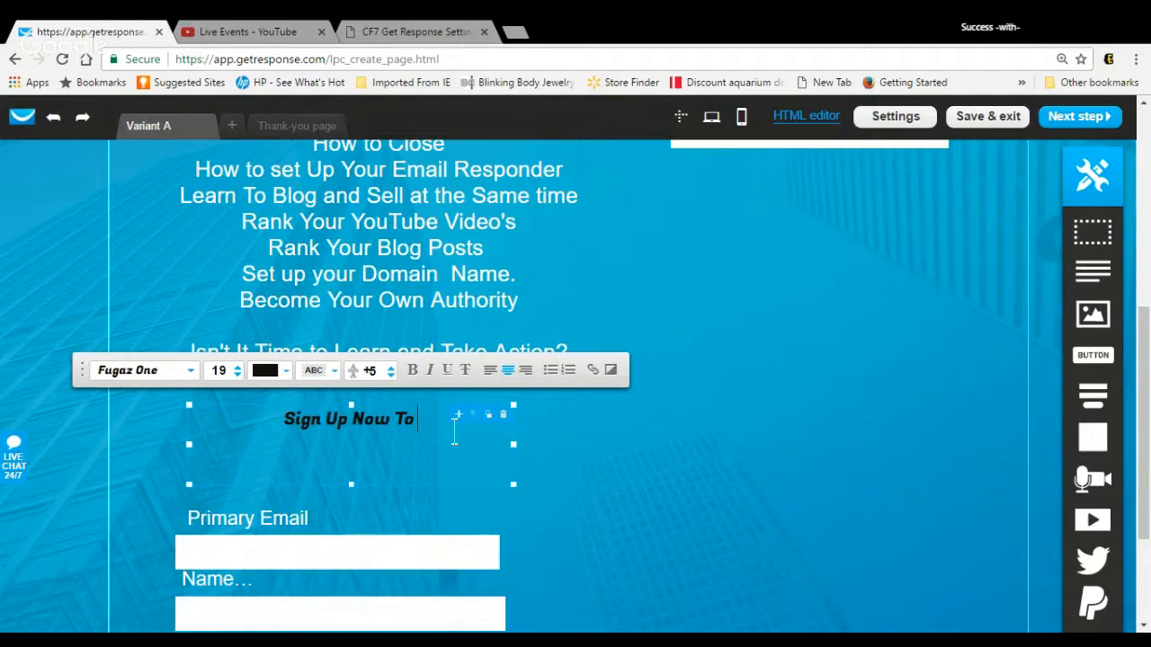
type(" join th")
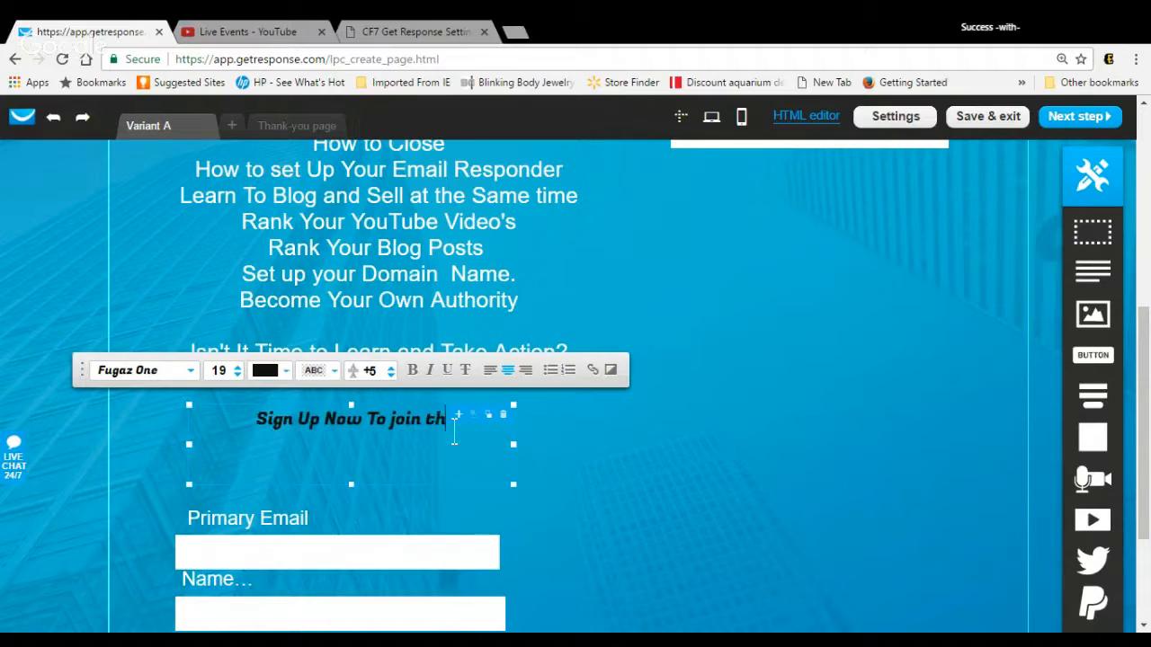
type("e Course ")
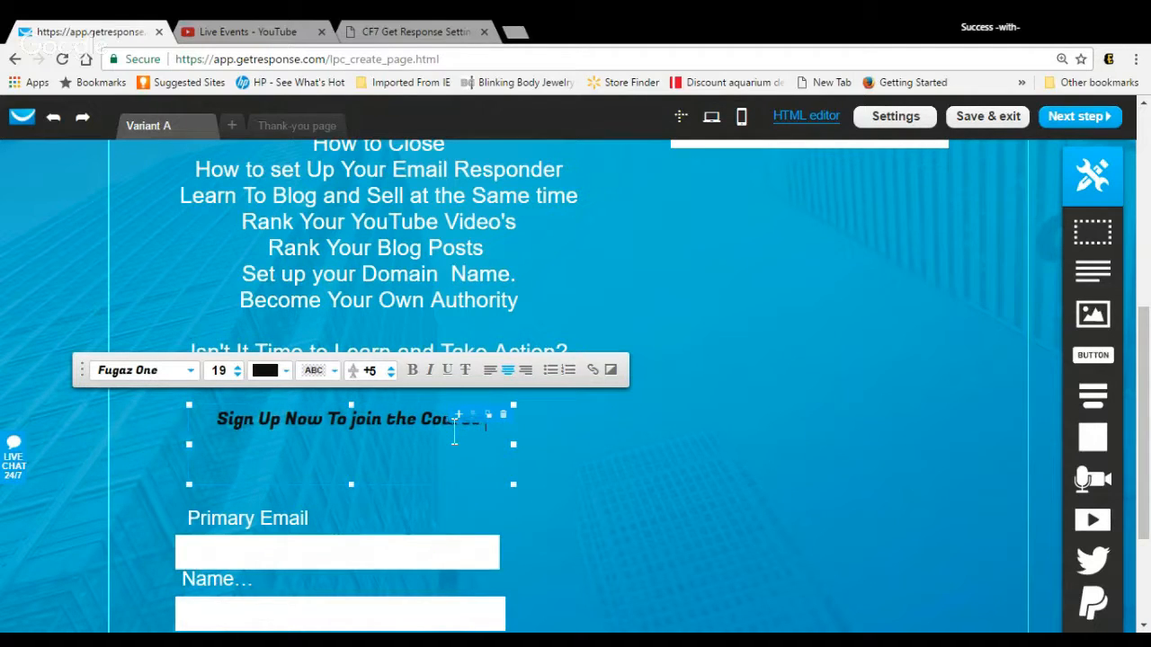
type("that NetW")
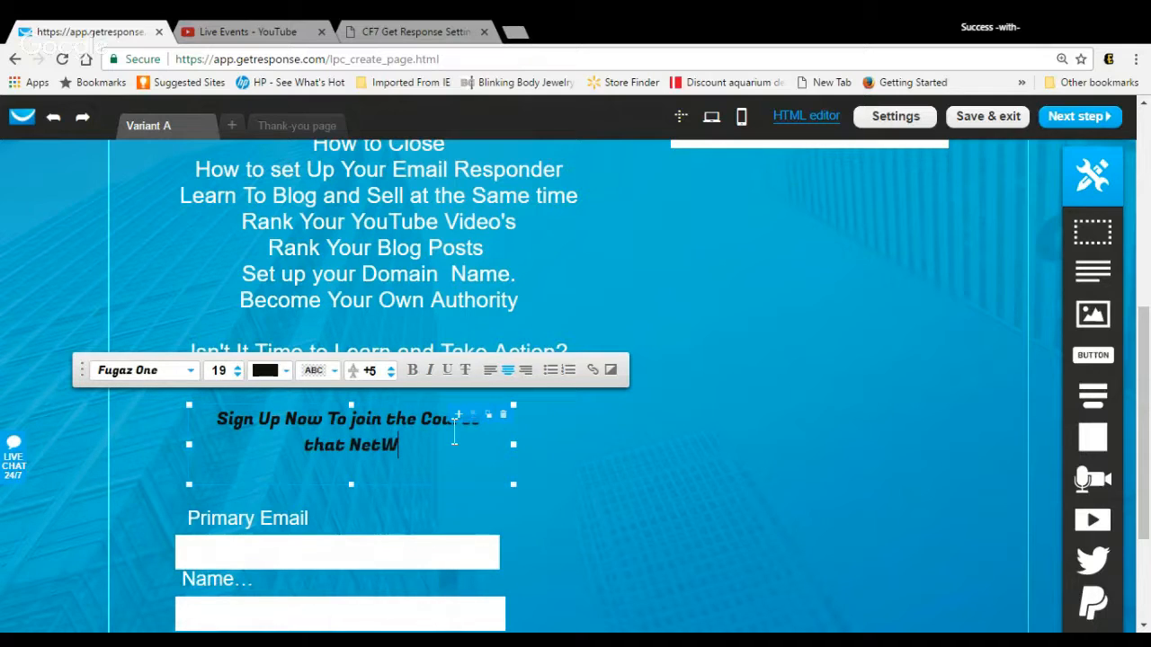
type("ork ")
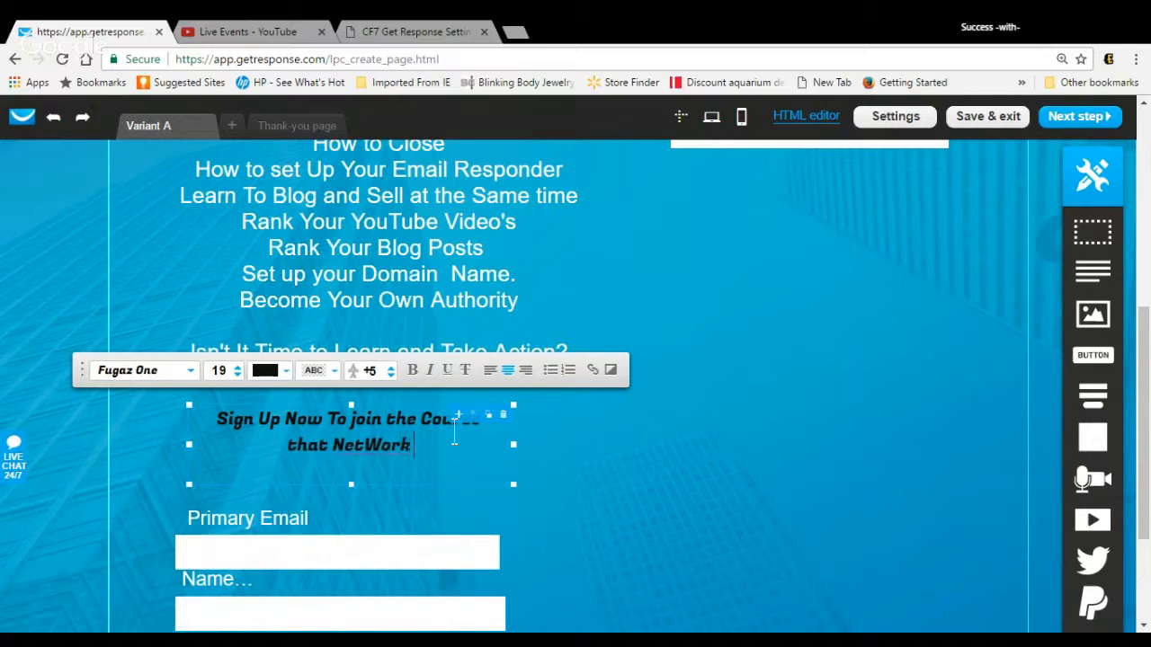
type("Marketers")
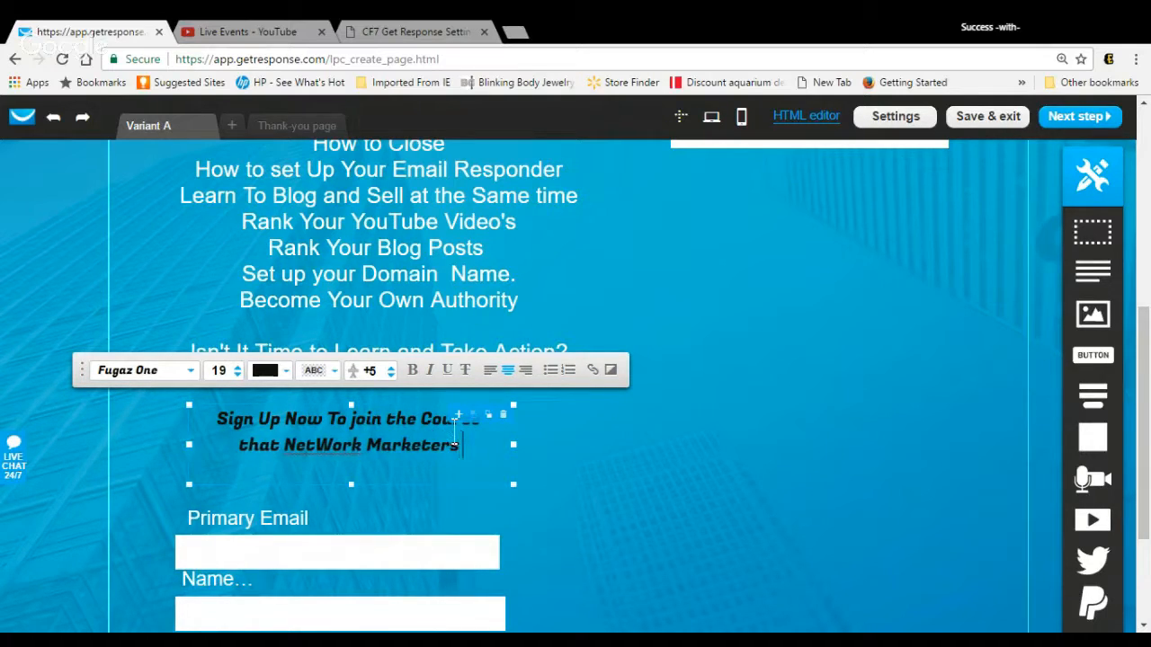
type(" aew")
key("BackSpace")
key("BackSpace")
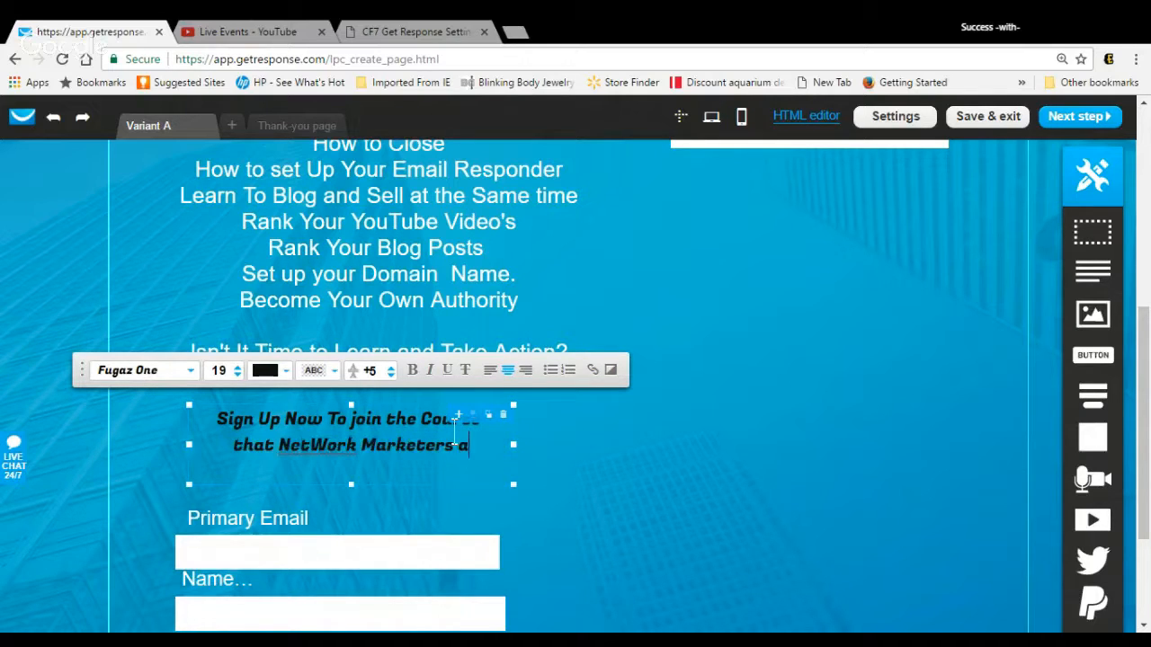
type("e")
key("BackSpace")
type("re Le")
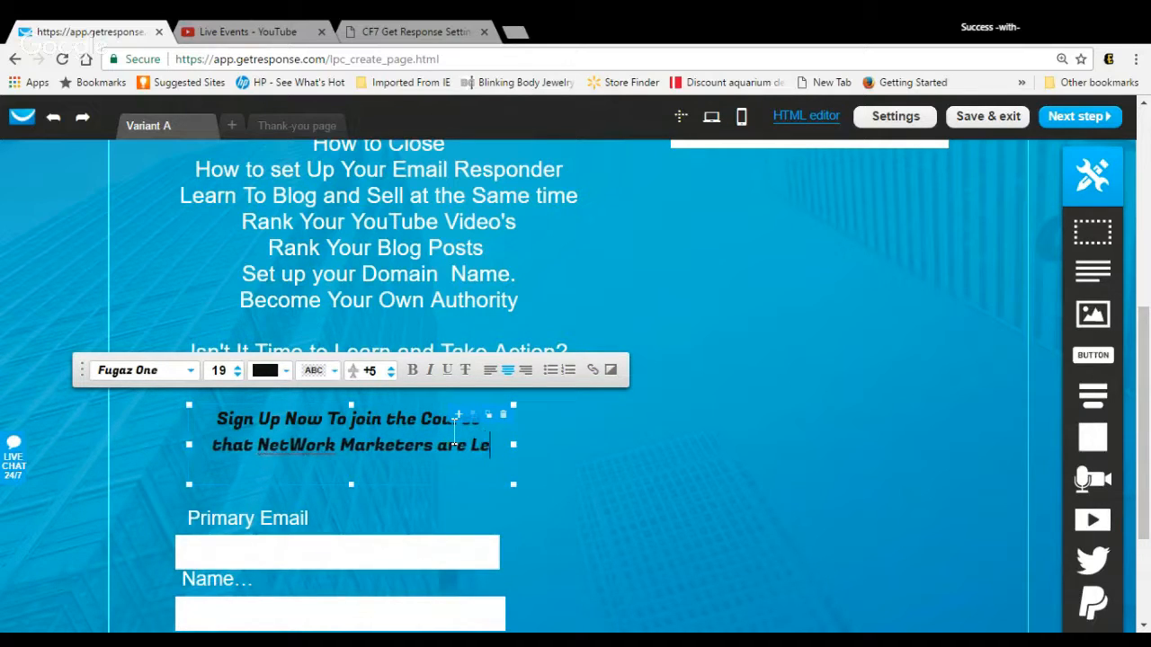
type("arning Friem")
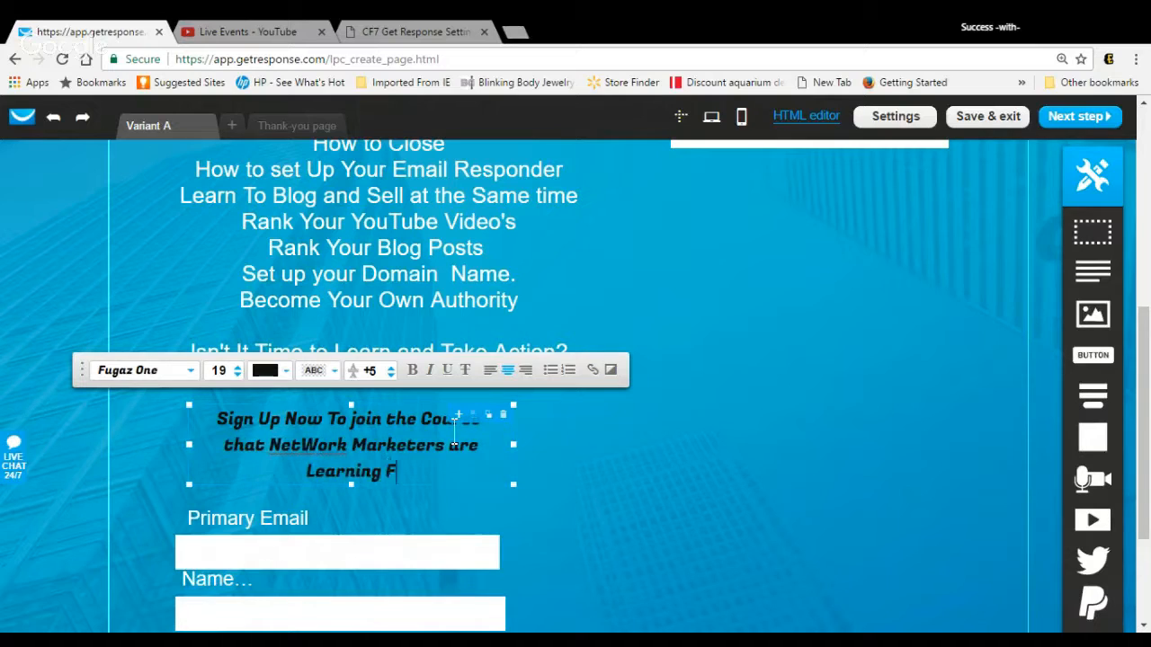
key("BackSpace")
key("BackSpace")
key("BackSpace")
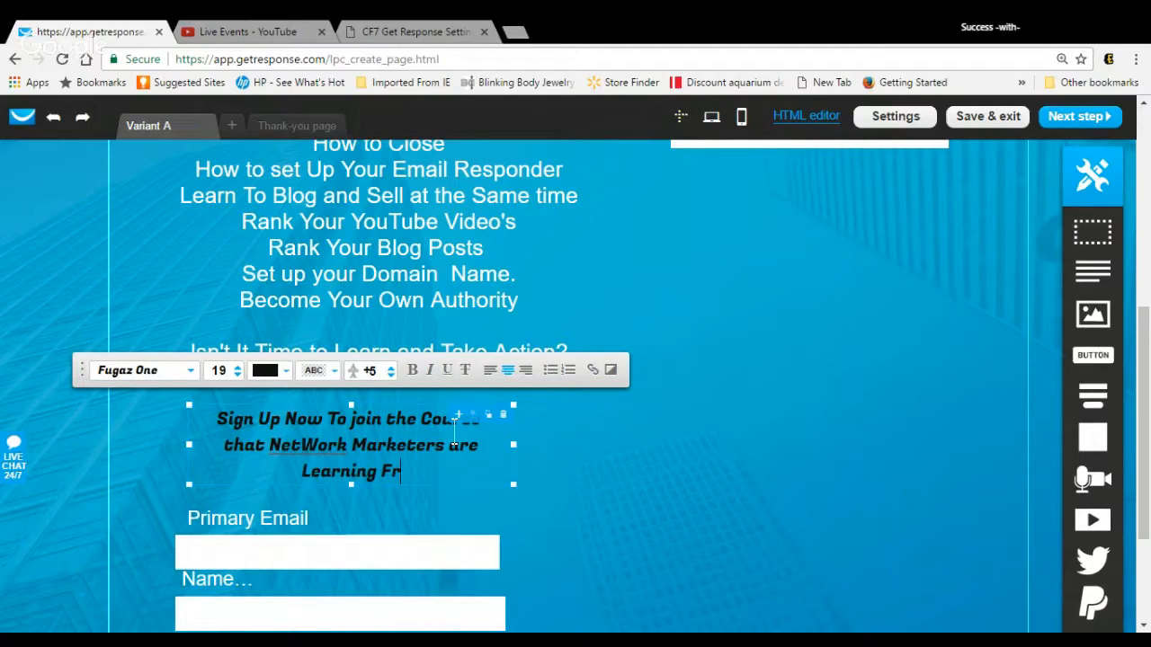
type("om Right now")
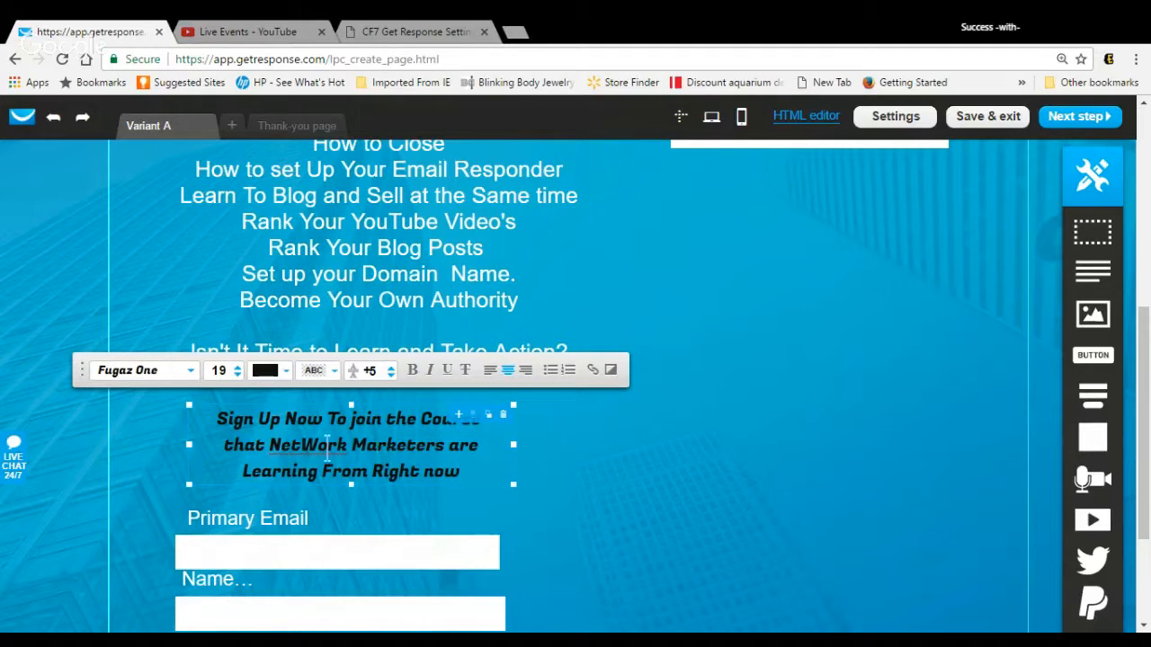
left_click(293, 448)
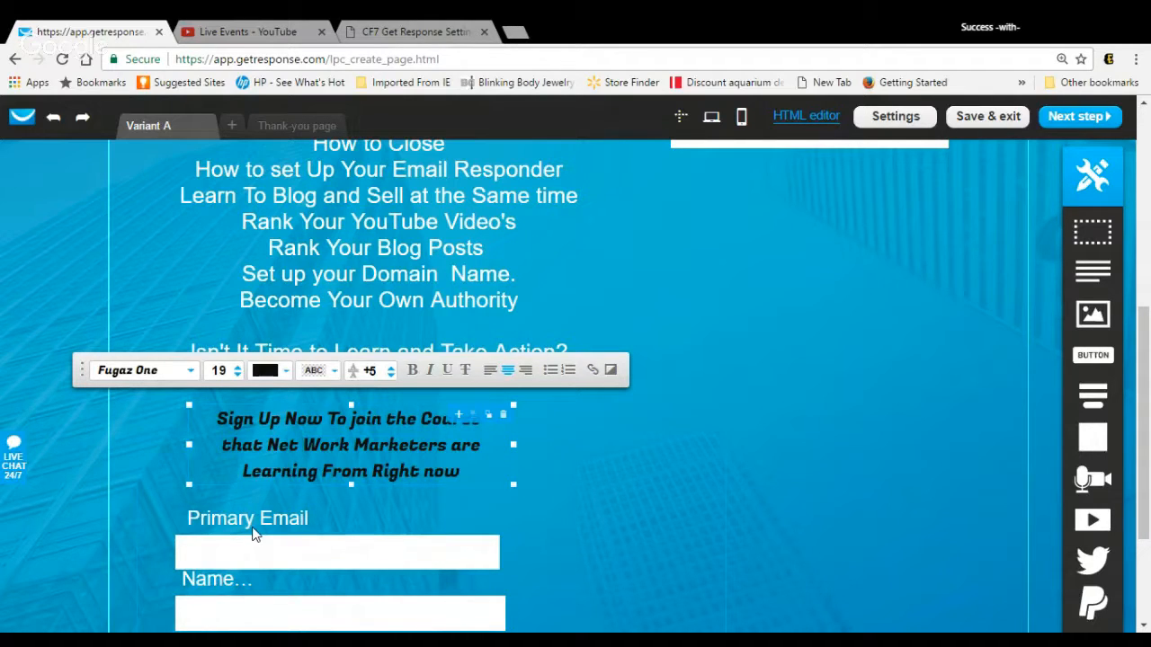
Step: Change the landing page's SEO title to "Branding Your DNA" in the page settings and apply it
left_click(915, 120)
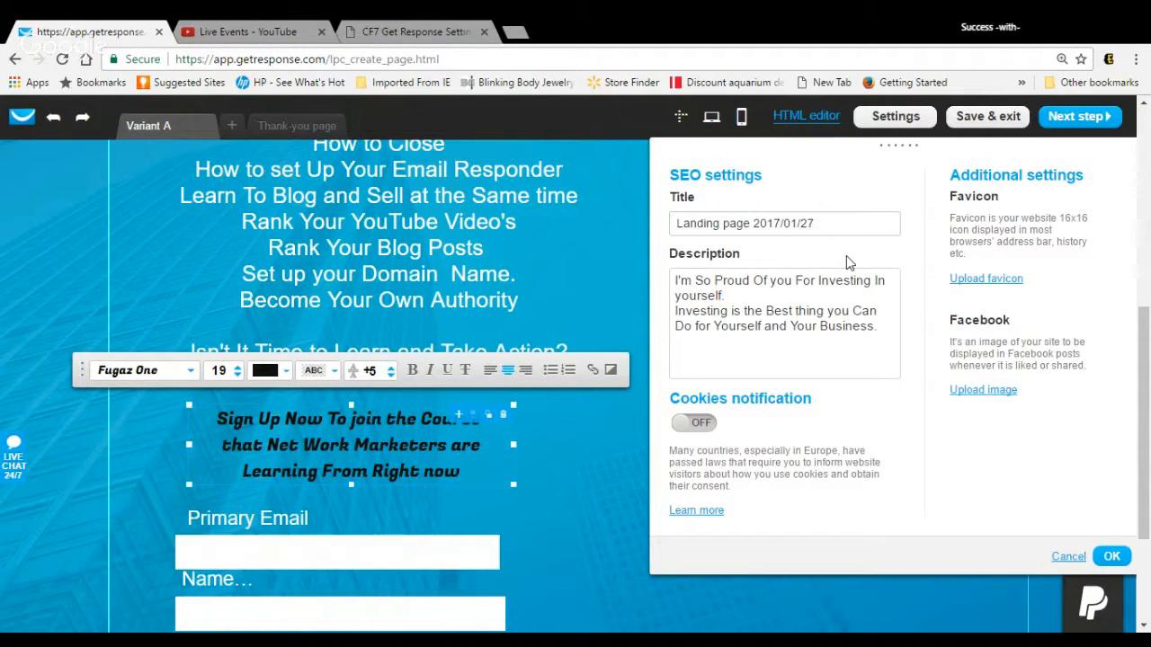
left_click_drag(815, 223, 674, 224)
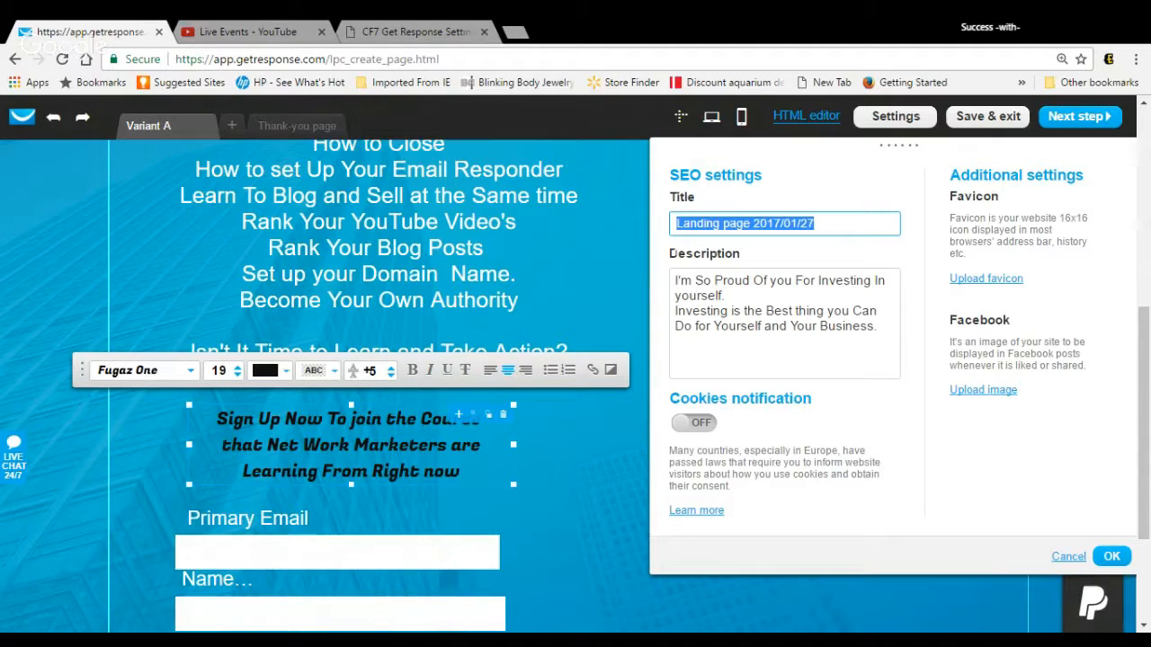
key("BackSpace")
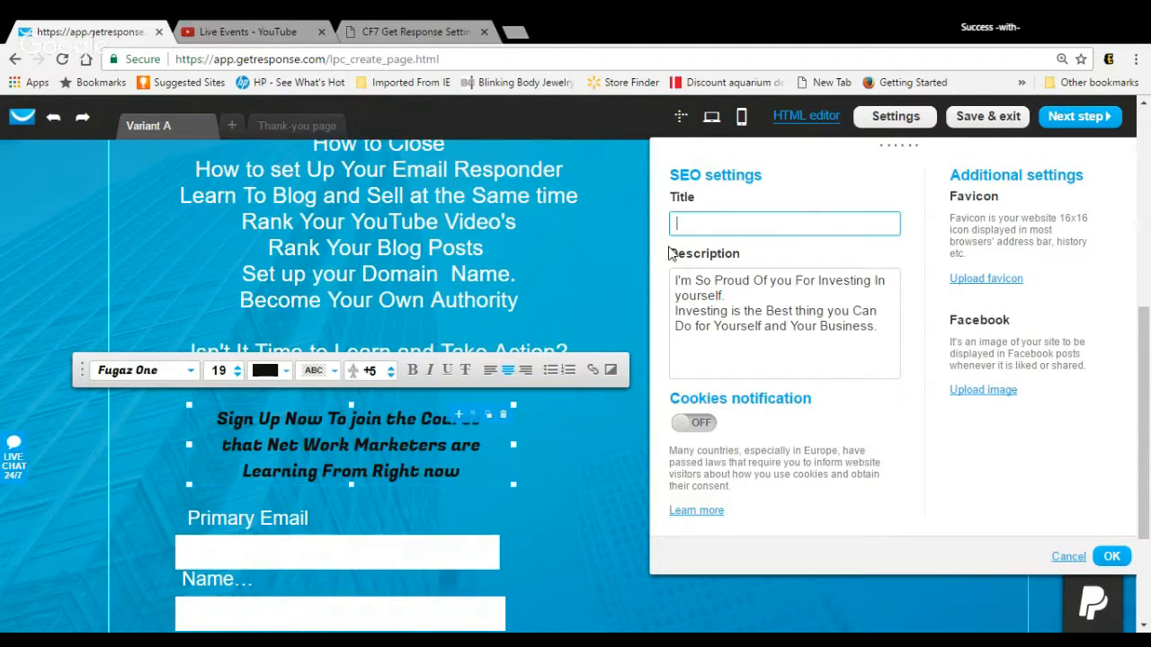
type("Branding Your ")
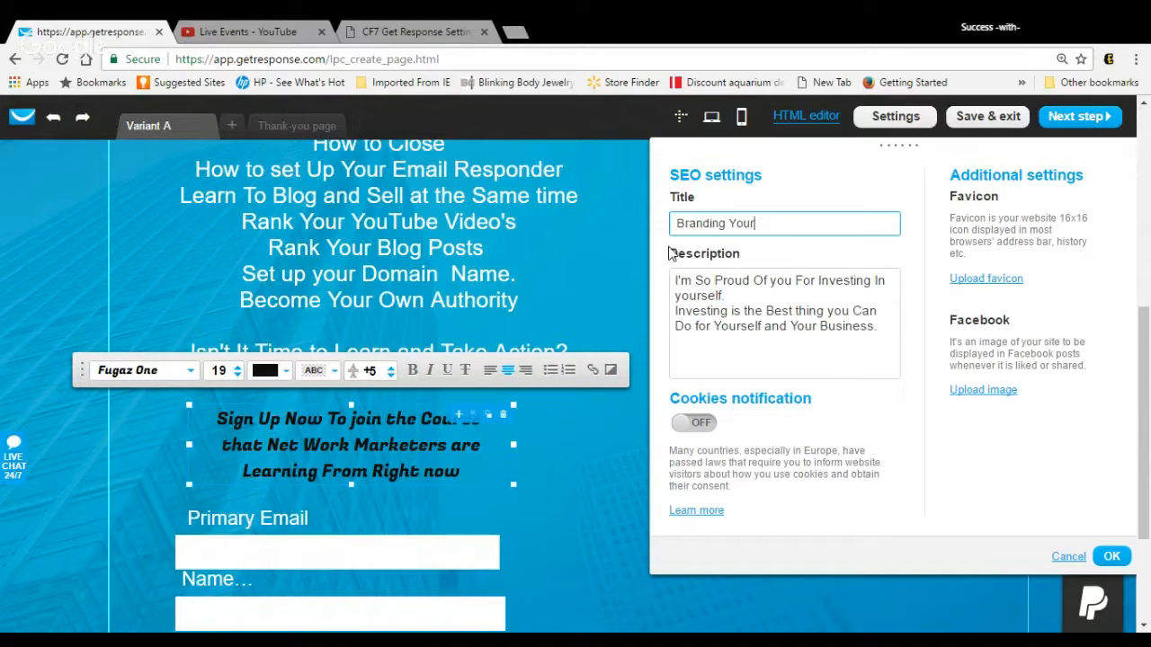
type("DNA")
left_click(696, 436)
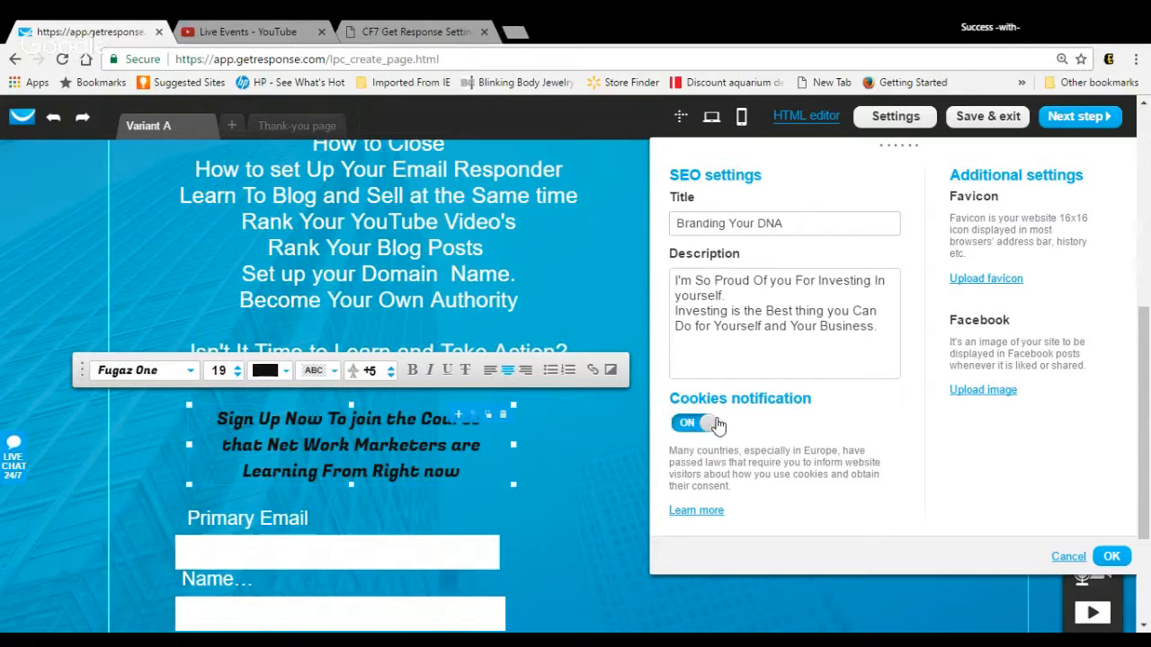
left_click(711, 424)
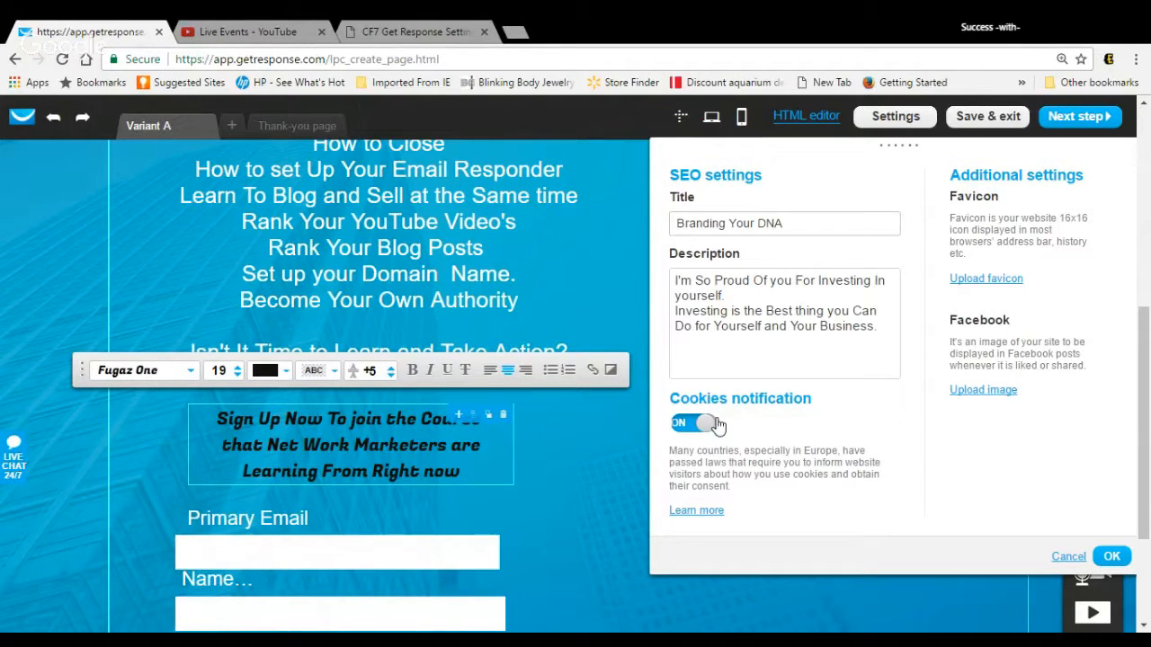
left_click(1113, 557)
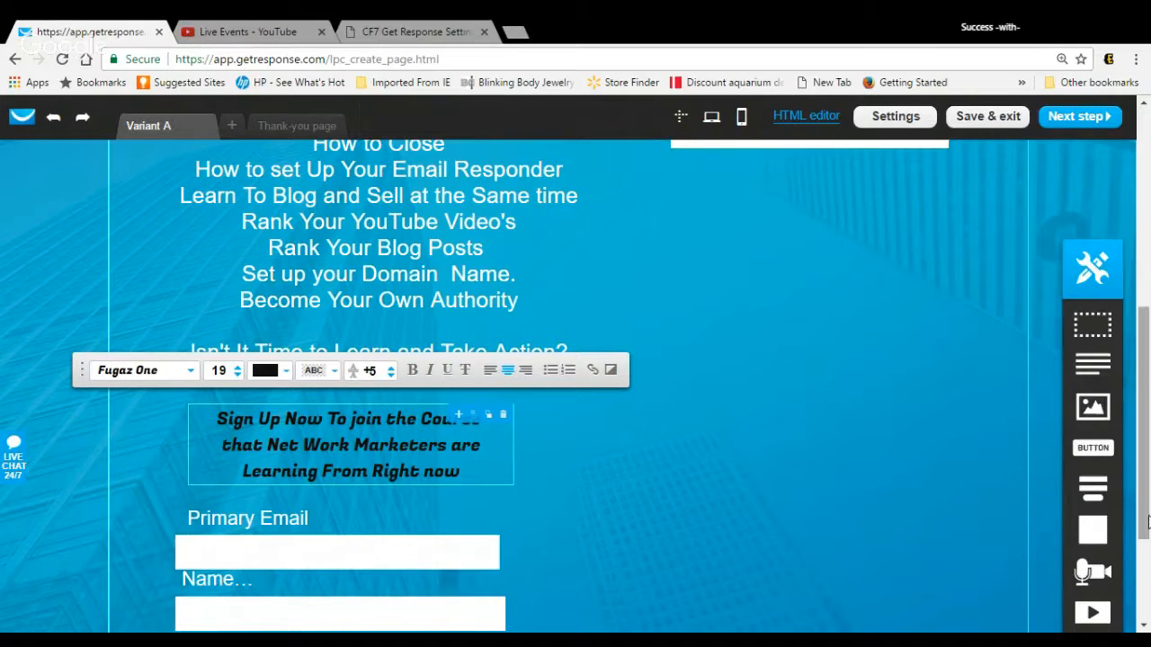
mouse_move(1147, 513)
left_mouse_down()
mouse_move(1147, 325)
mouse_move(1145, 508)
left_mouse_up()
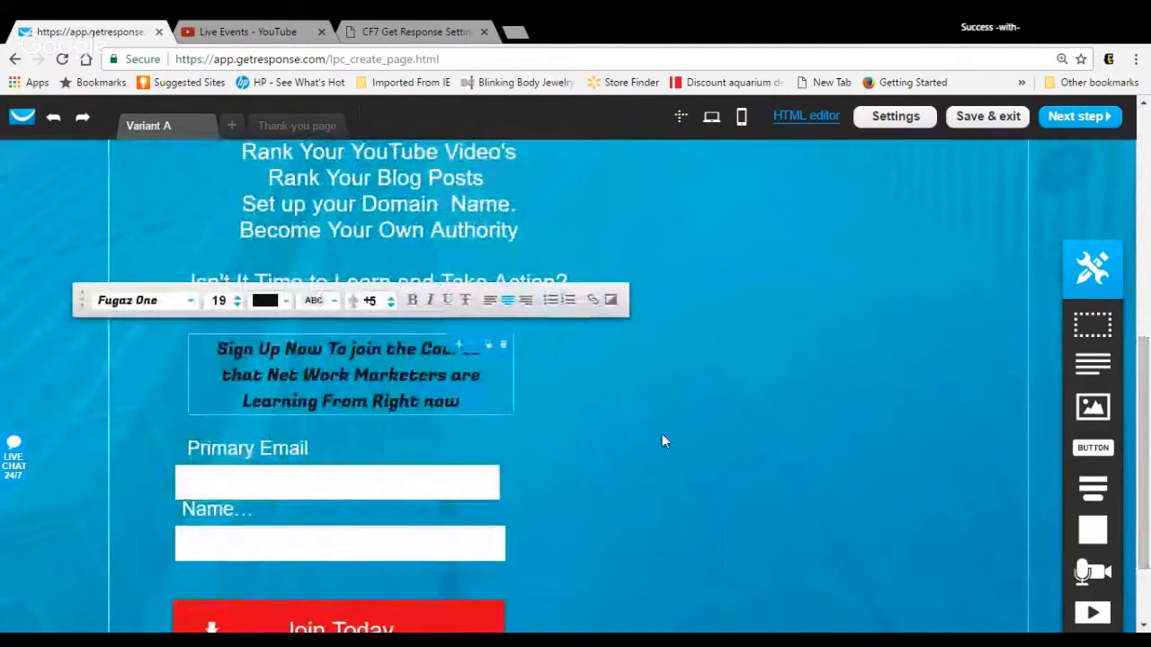
left_click(594, 401)
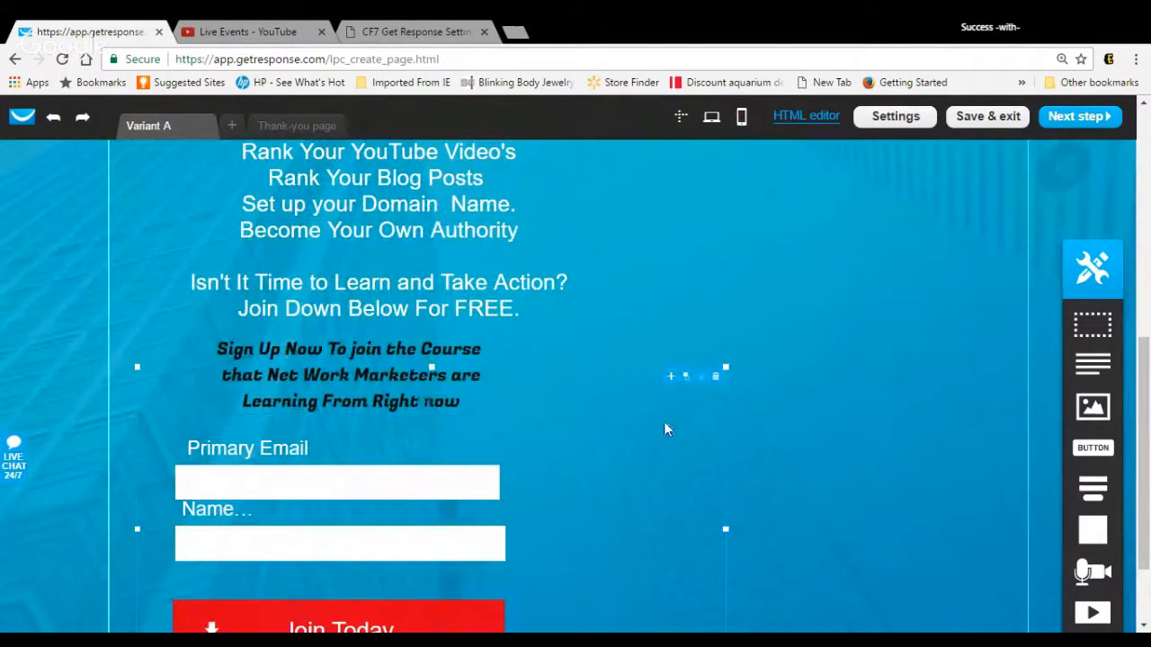
scroll(1145, 426, "down", 2)
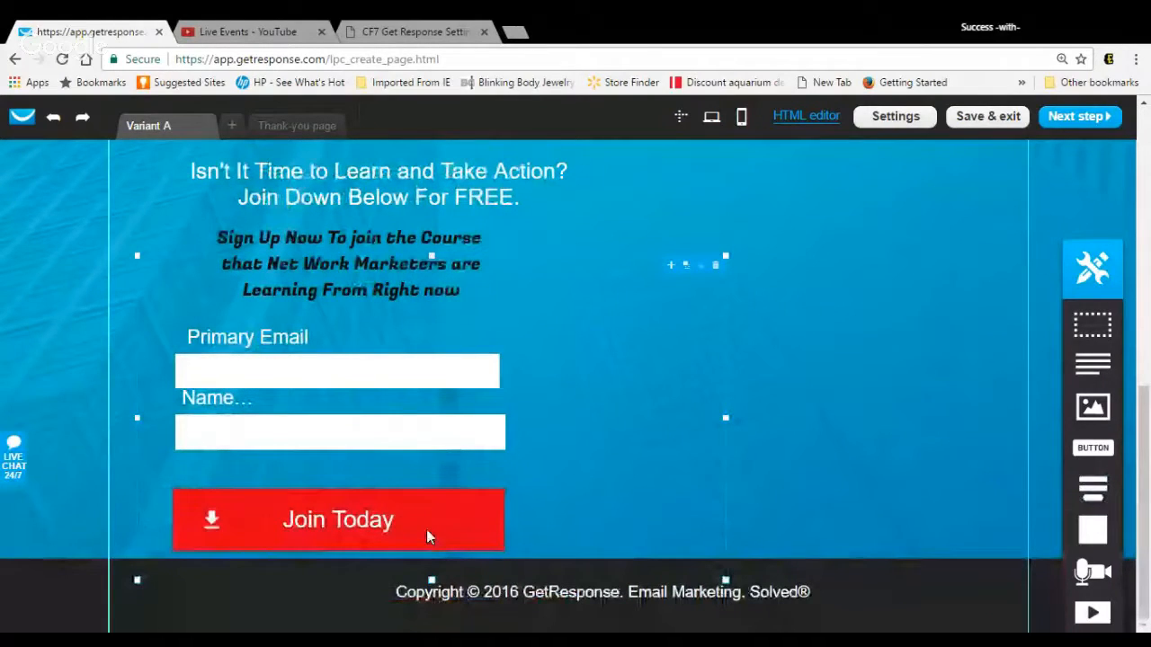
Step: Leave the sign-up form's block settings and proceed to the landing page's publishing settings
left_click(432, 531)
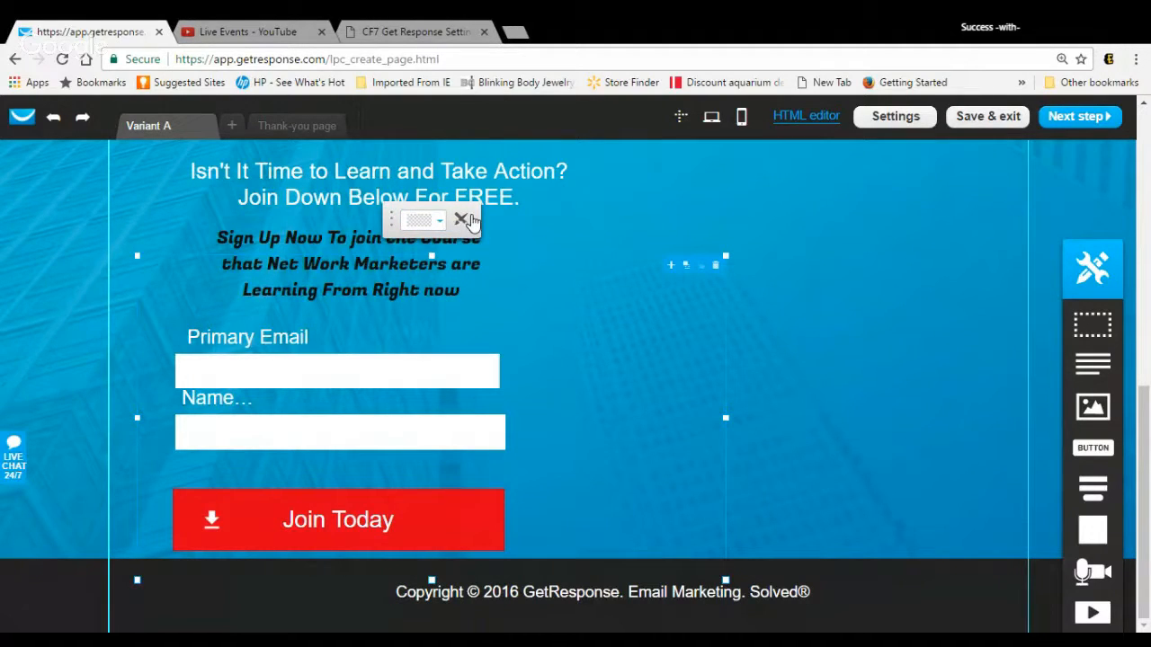
left_click(461, 221)
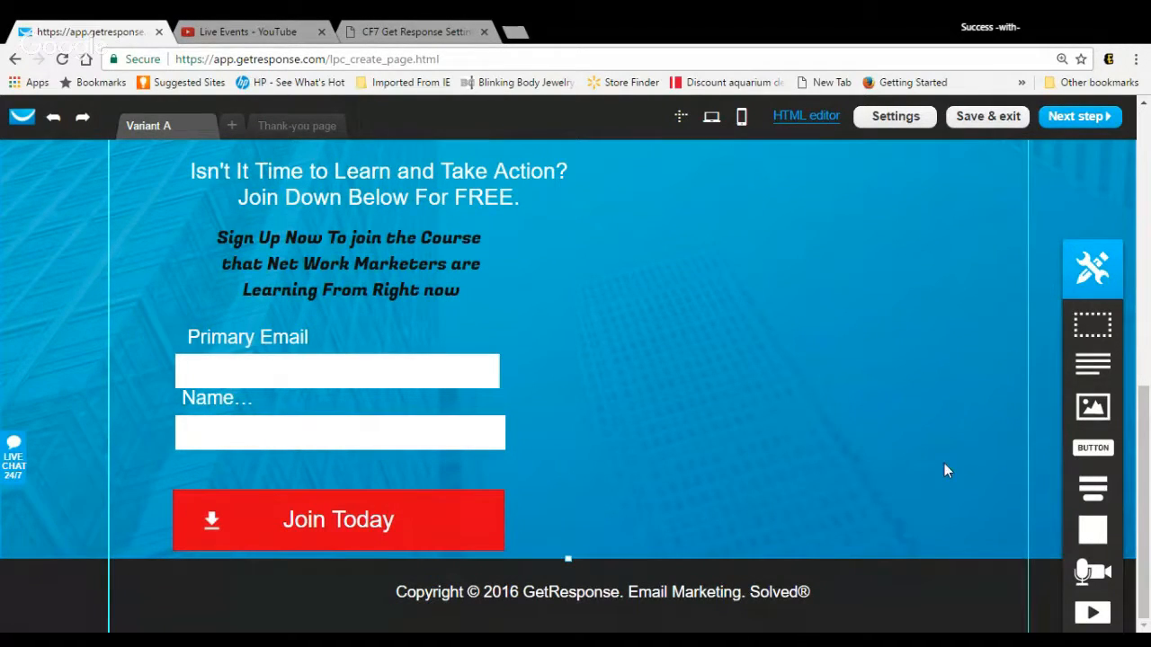
left_click(1066, 129)
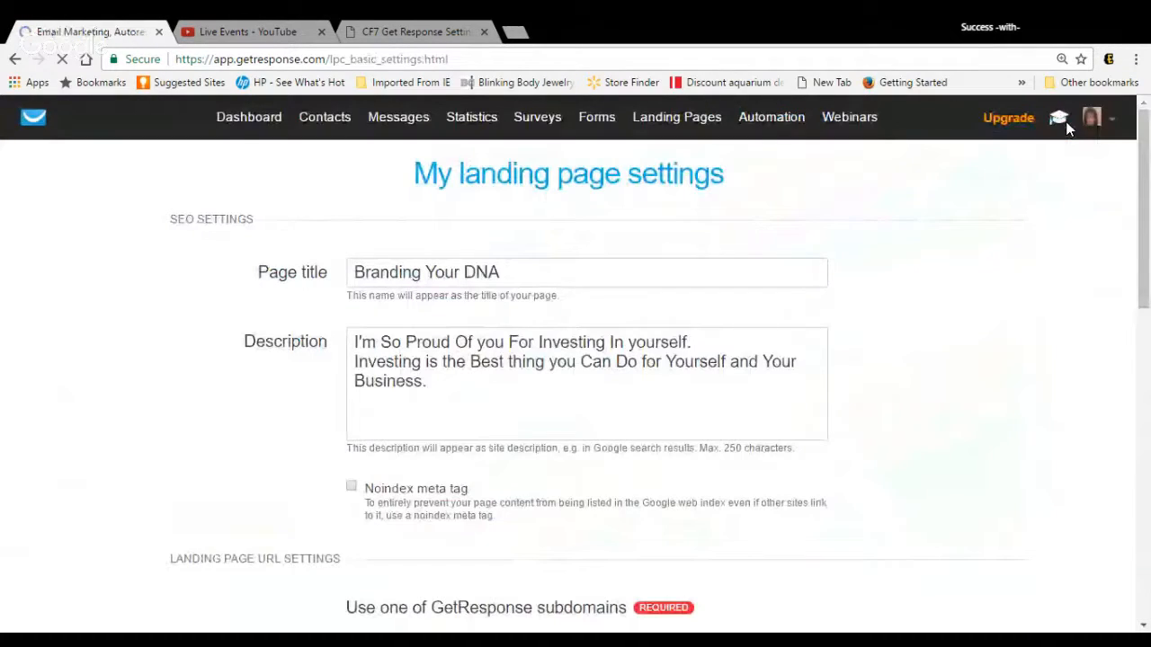
Step: Review the landing page's SEO, URL and subscription settings, keep subscribers out of the autoresponder cycle, and publish the page
left_click_drag(1144, 202, 1145, 234)
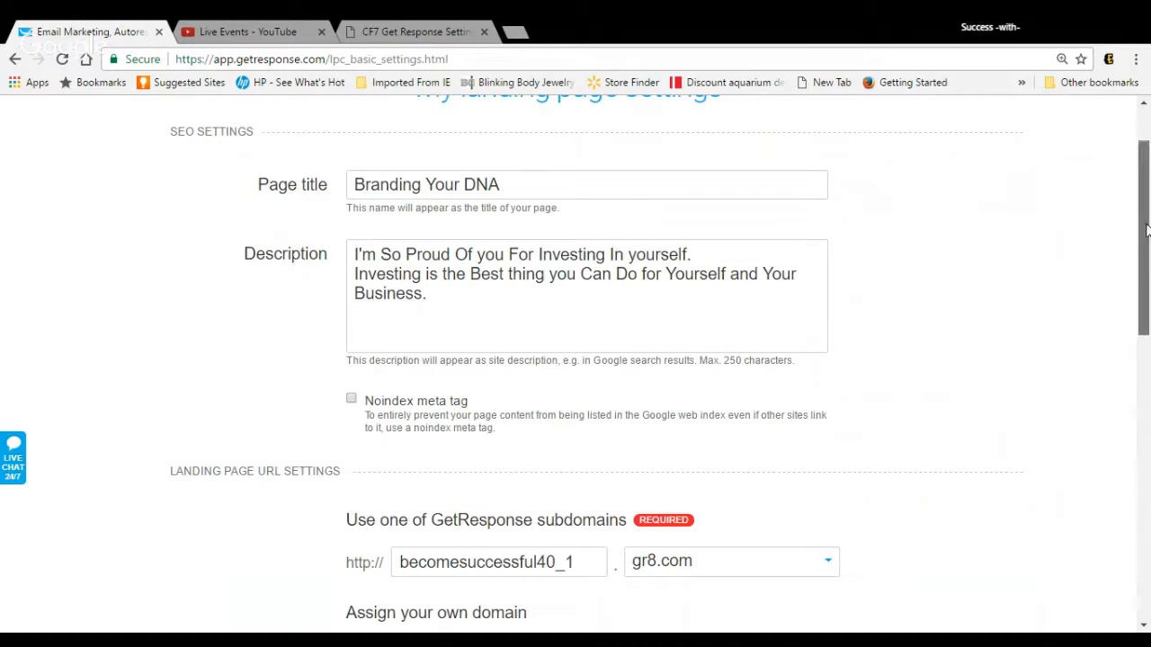
left_click_drag(1148, 232, 1147, 293)
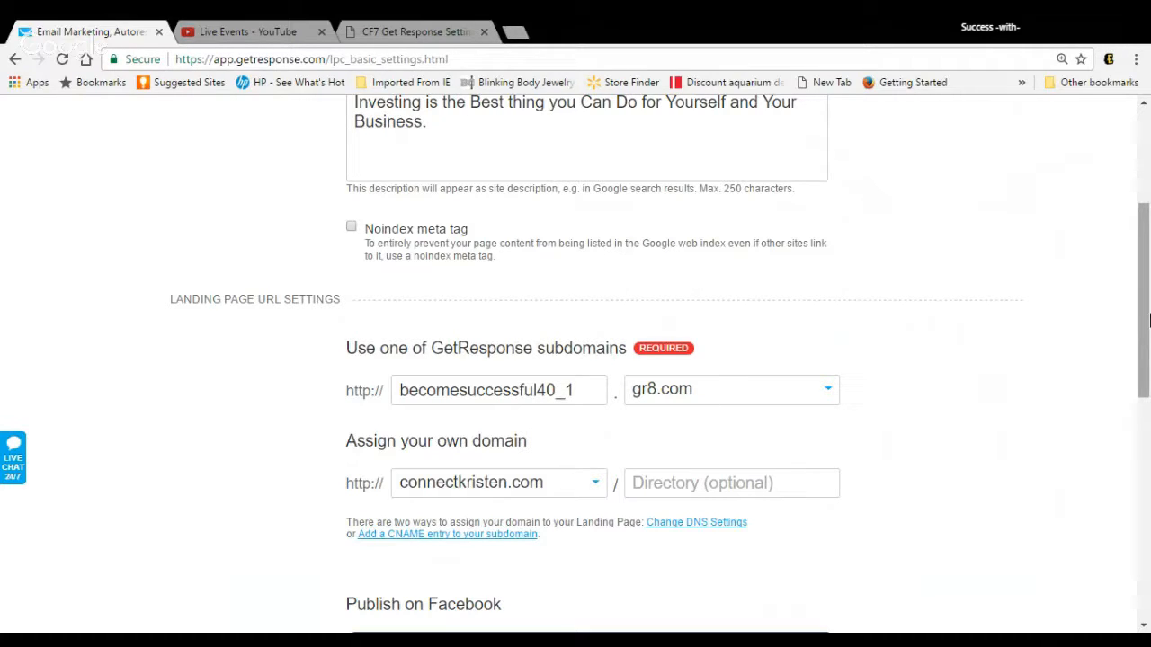
left_click_drag(1145, 313, 1146, 427)
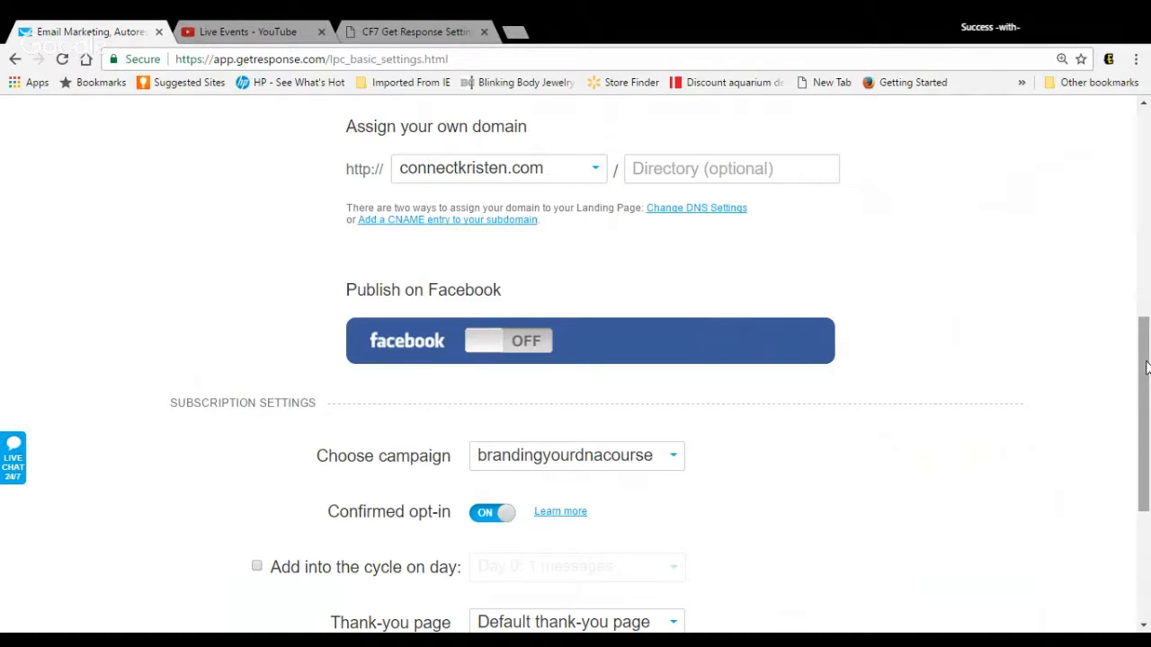
scroll(1146, 369, "down", 2)
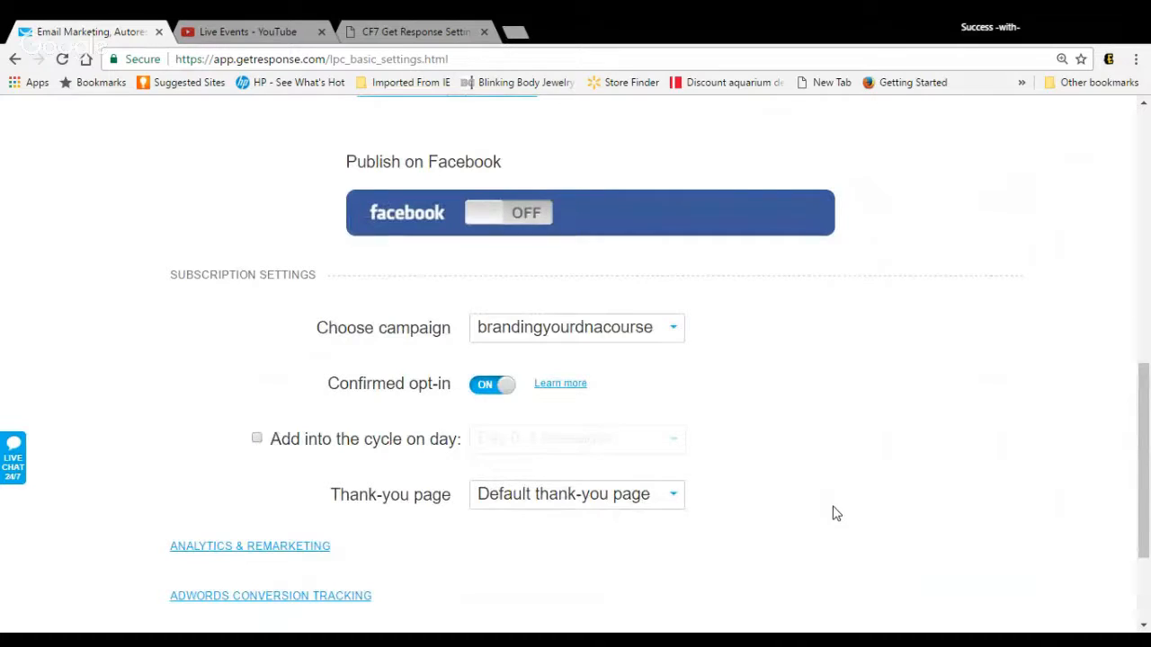
left_click(257, 439)
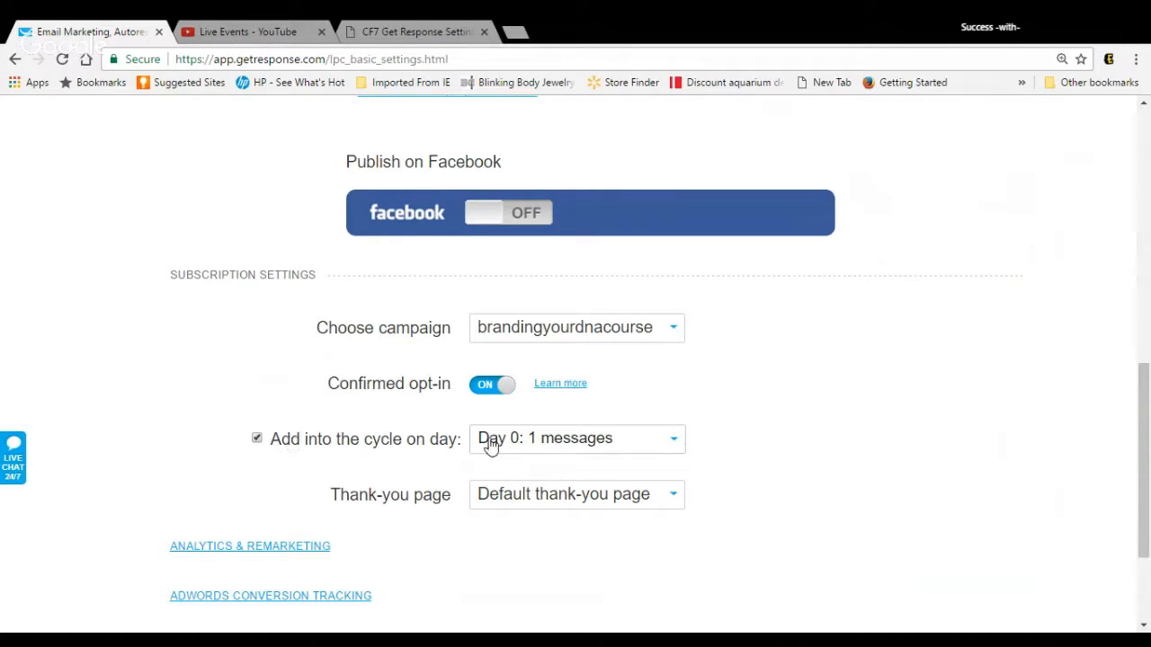
left_click(257, 439)
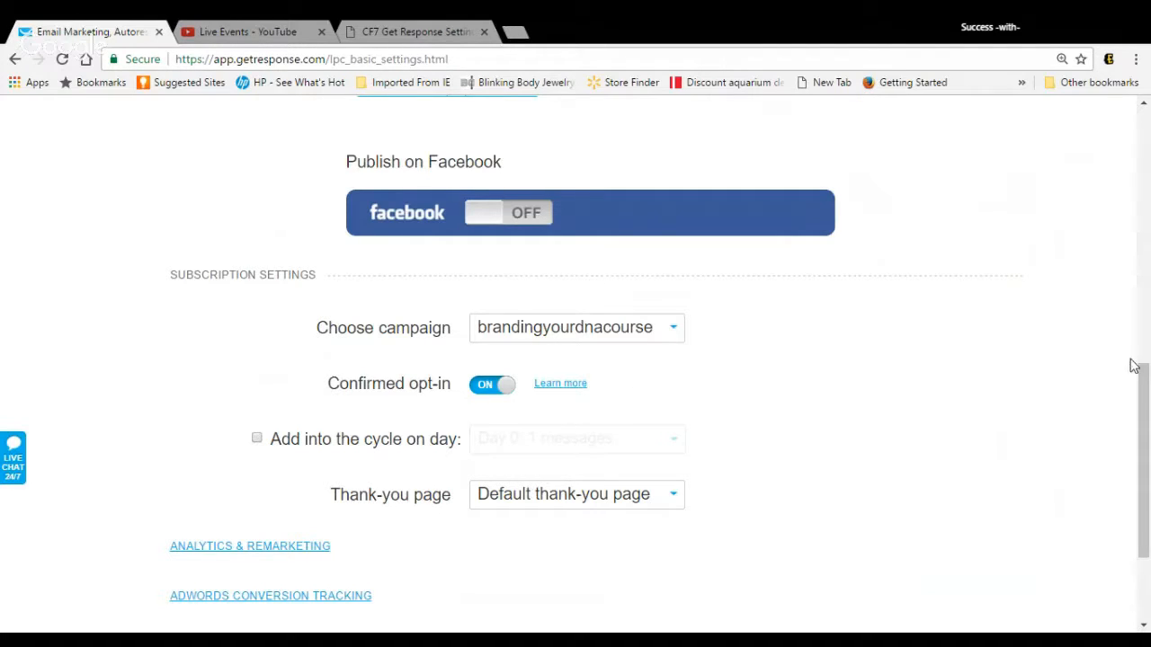
left_click_drag(1142, 382, 1017, 527)
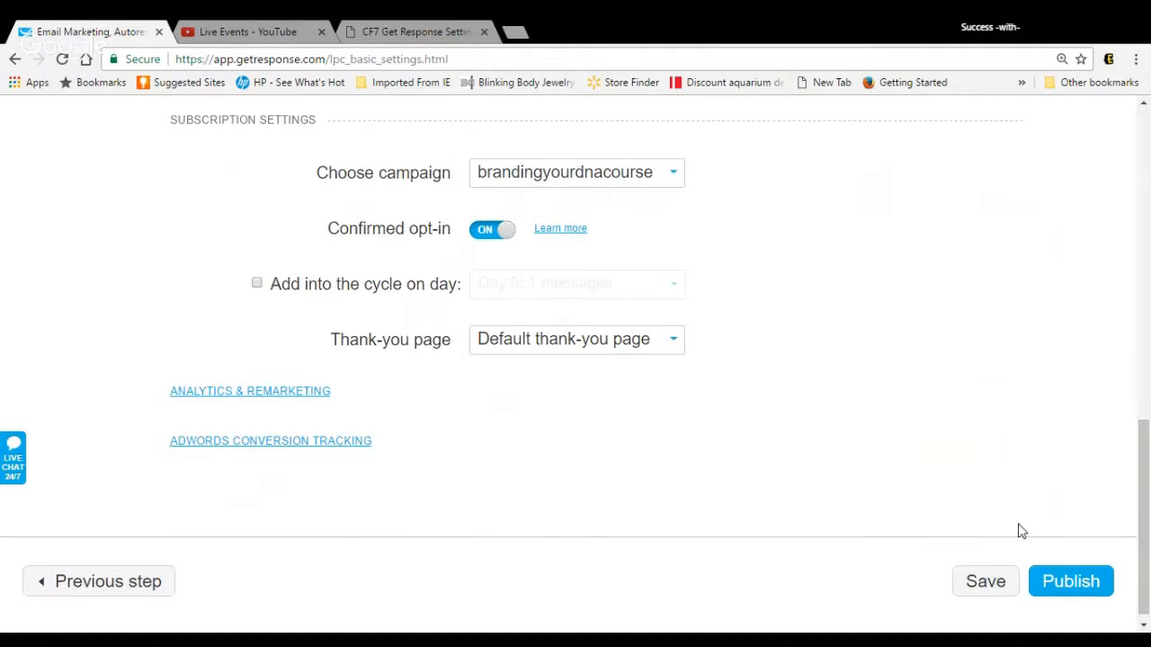
left_click(1080, 584)
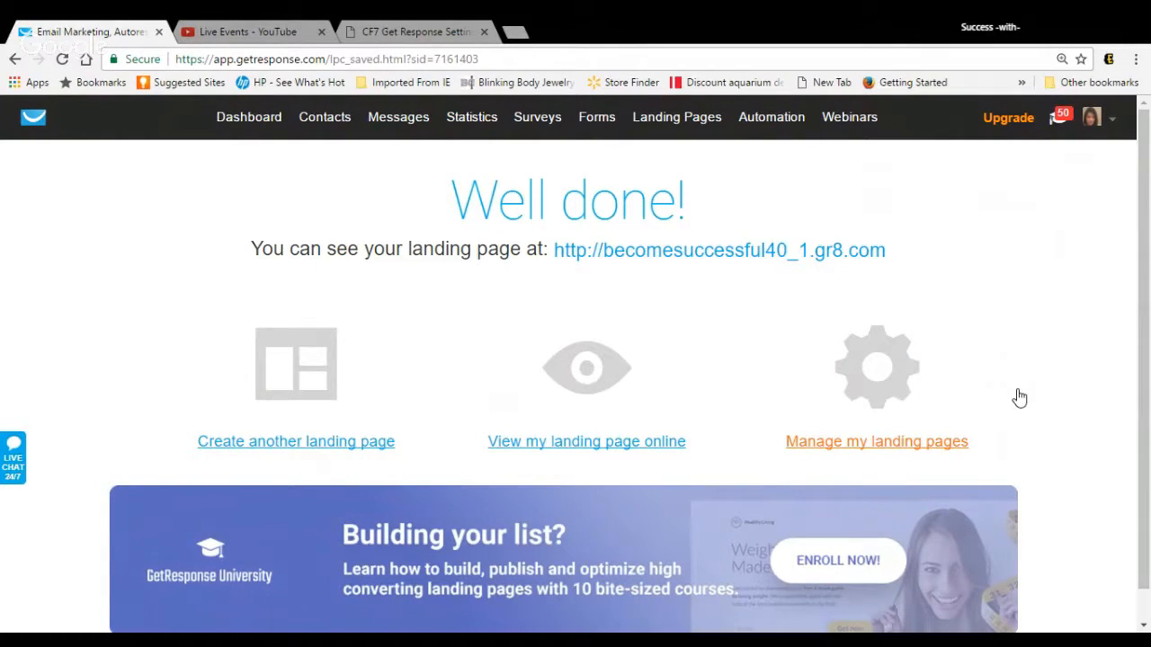
Step: Open the nofearvideosystem webform from the list of existing forms for editing
mouse_move(598, 120)
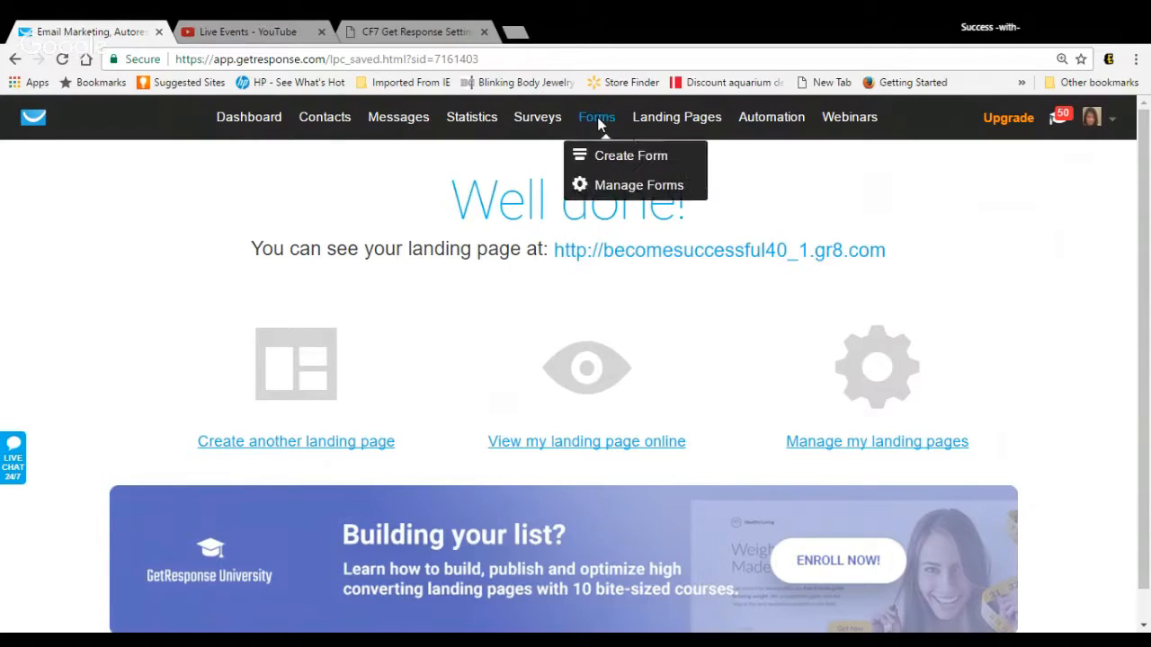
left_click(612, 178)
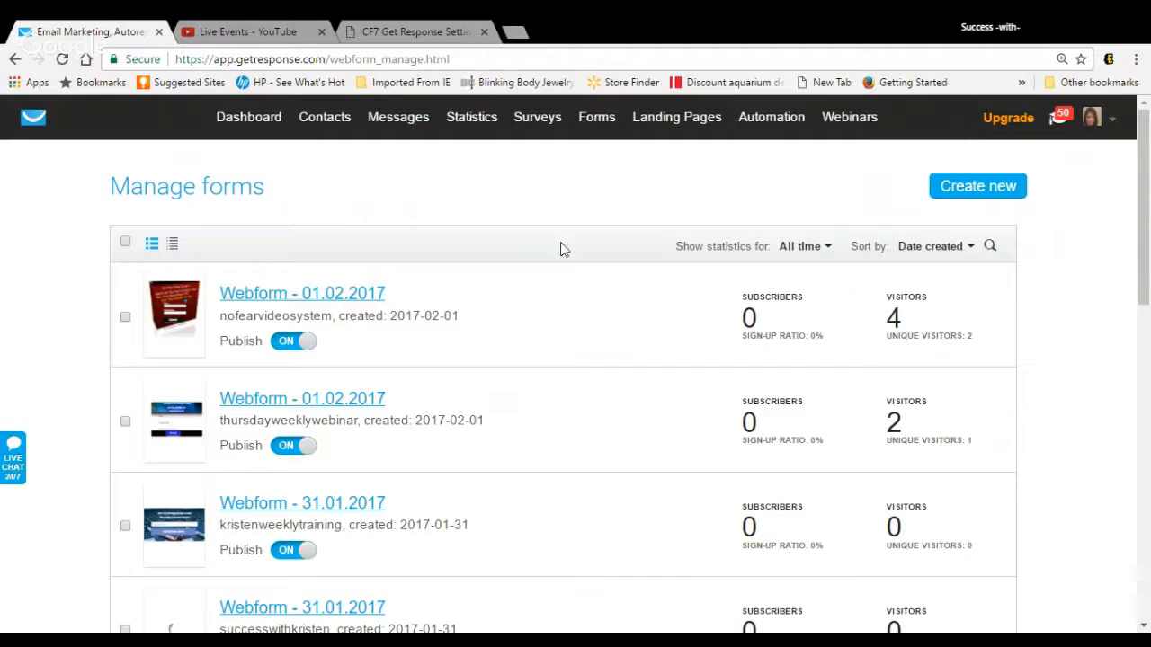
mouse_move(515, 300)
left_click(460, 298)
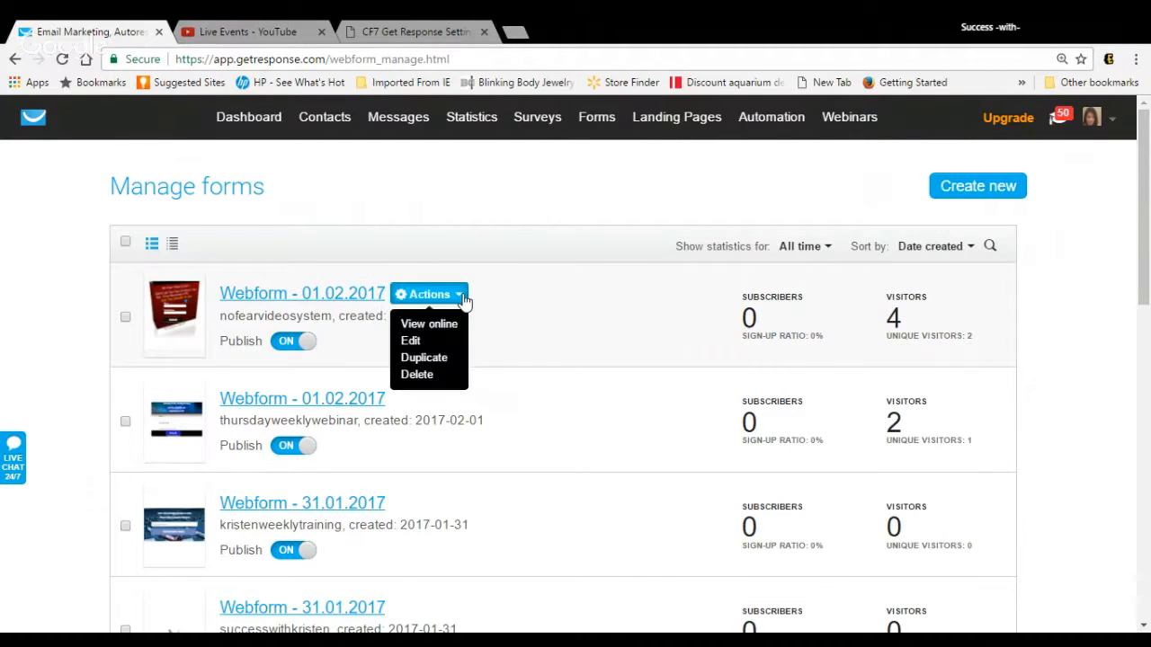
left_click(413, 345)
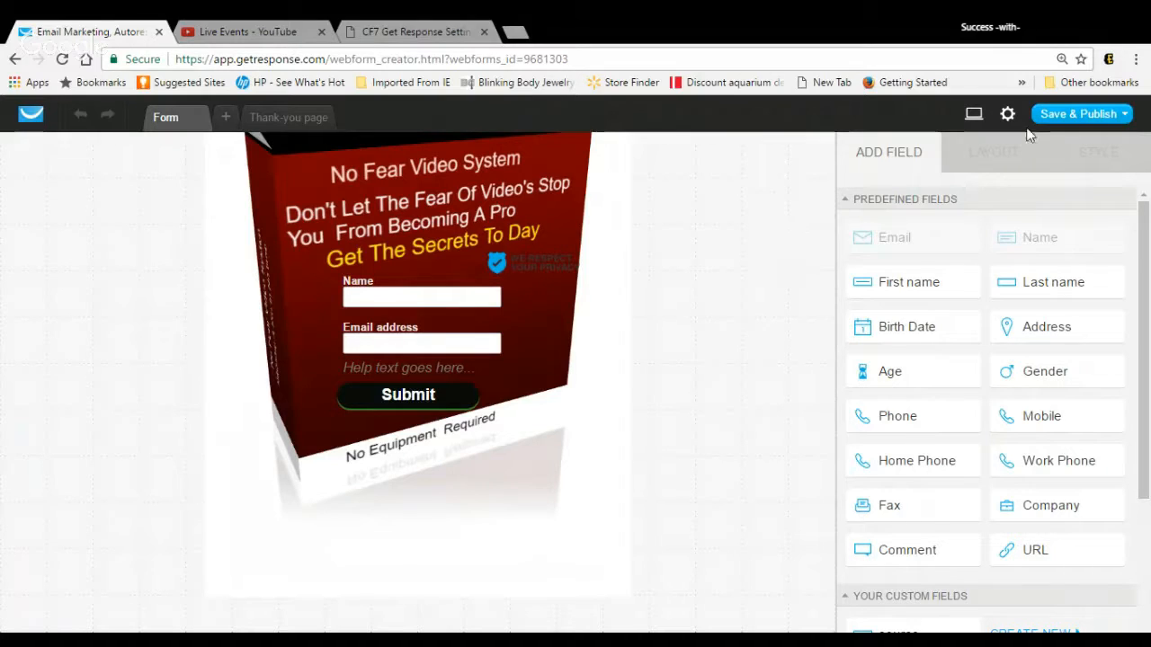
Step: Save and publish the No Fear Video System webform and review its options for installing it on a website
left_click(1058, 117)
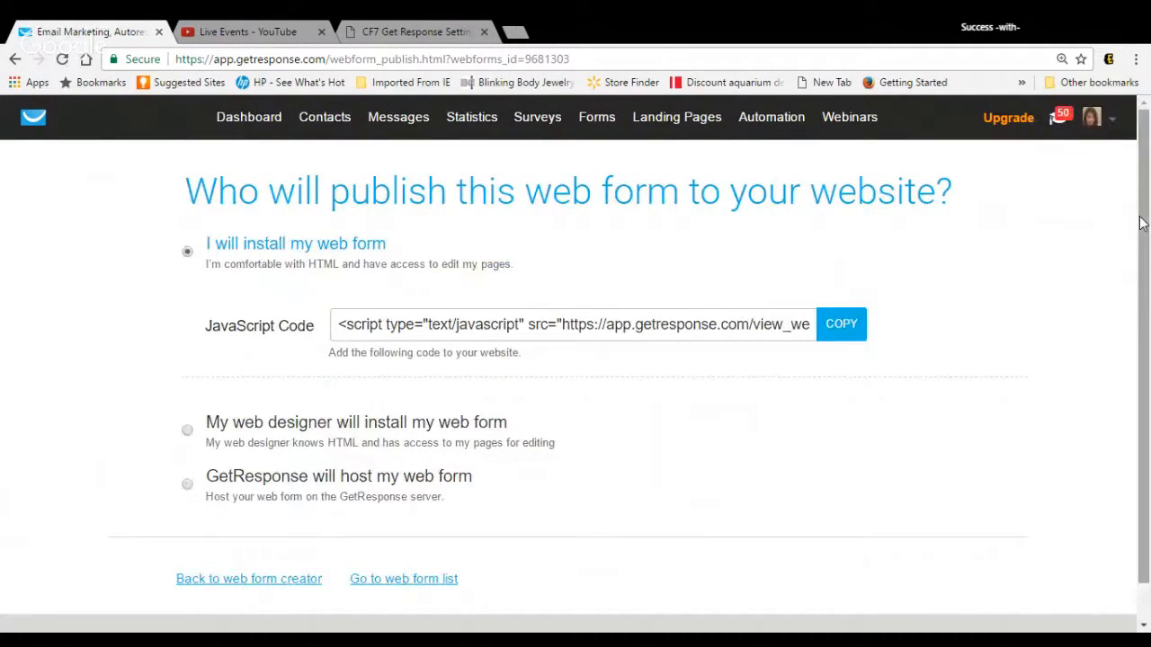
left_click_drag(1141, 223, 1142, 259)
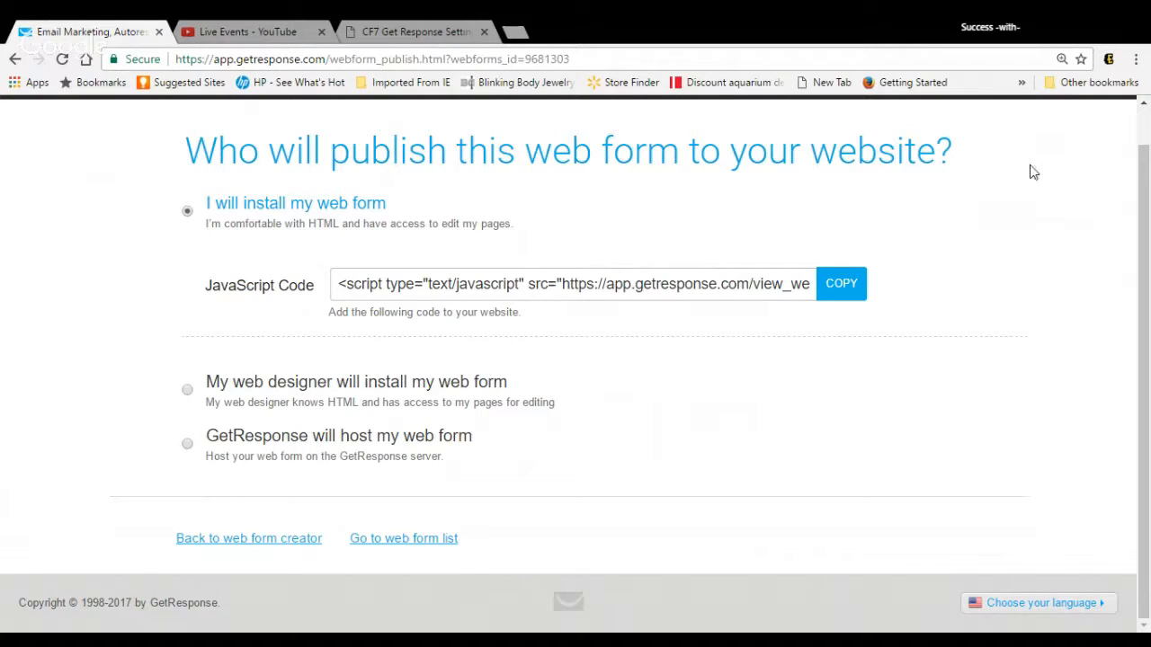
scroll(1142, 187, "up", 1)
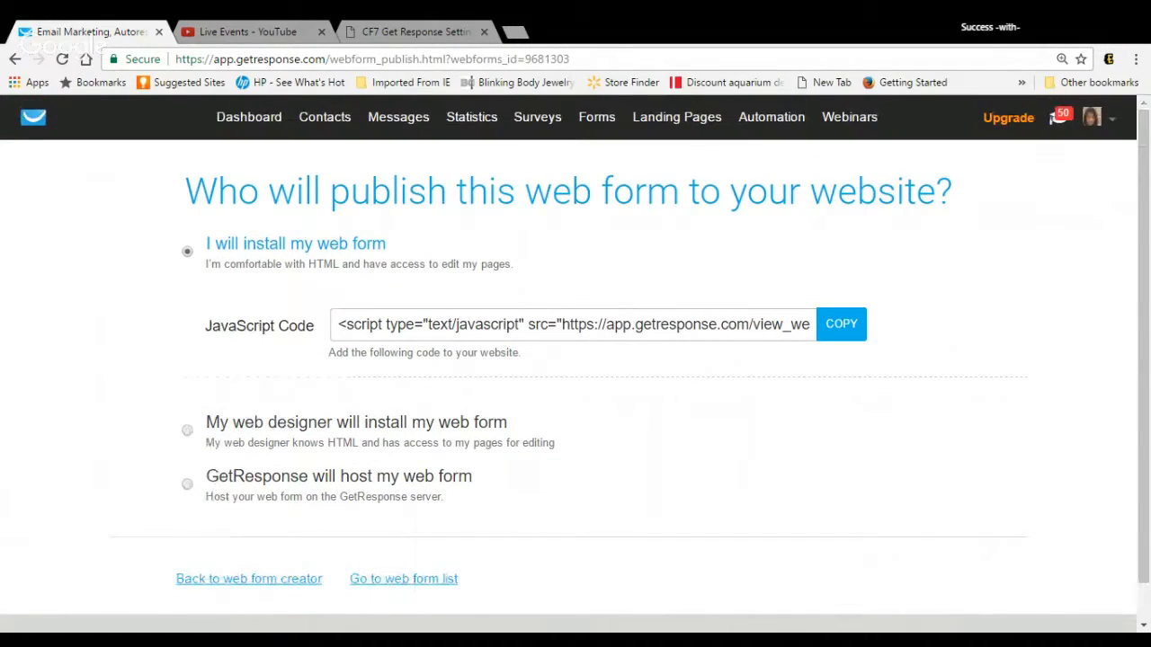
Step: Return to the list of existing forms and turn off publishing for the 31.01.2017 webform with the red thumbnail
left_click(34, 128)
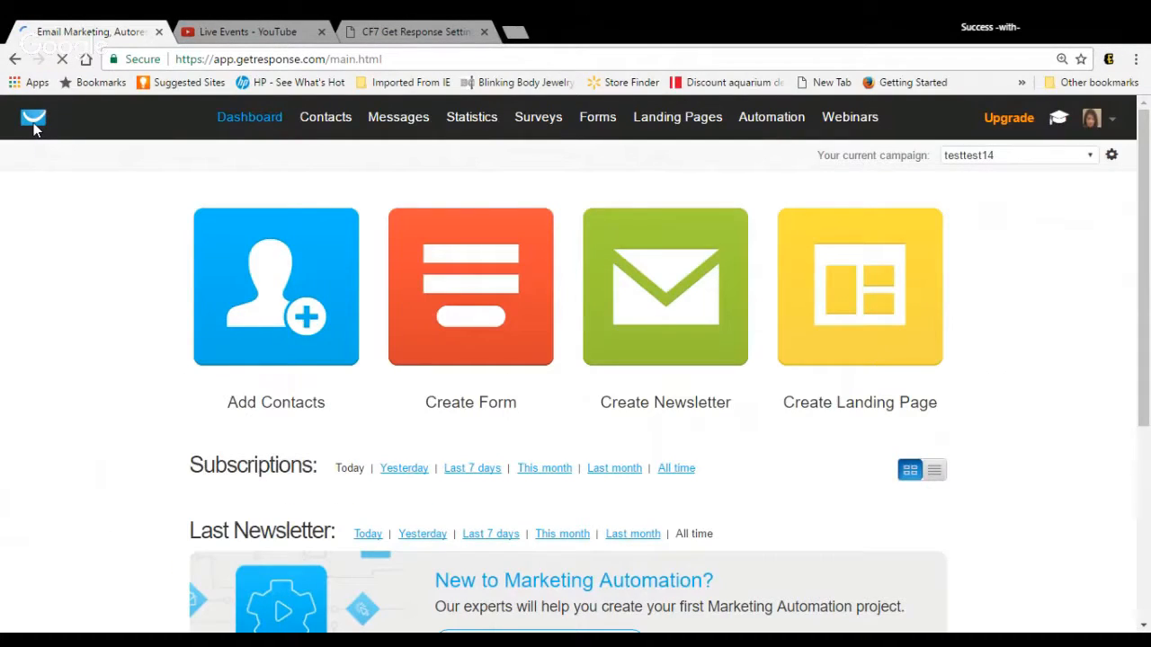
mouse_move(594, 112)
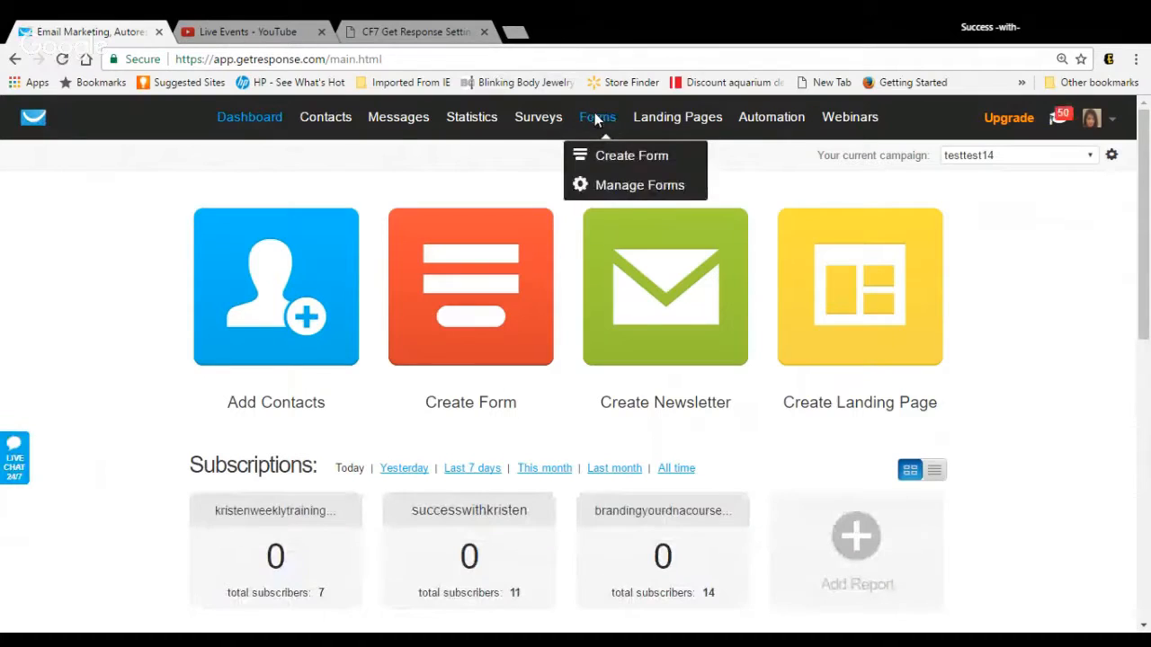
left_click(608, 190)
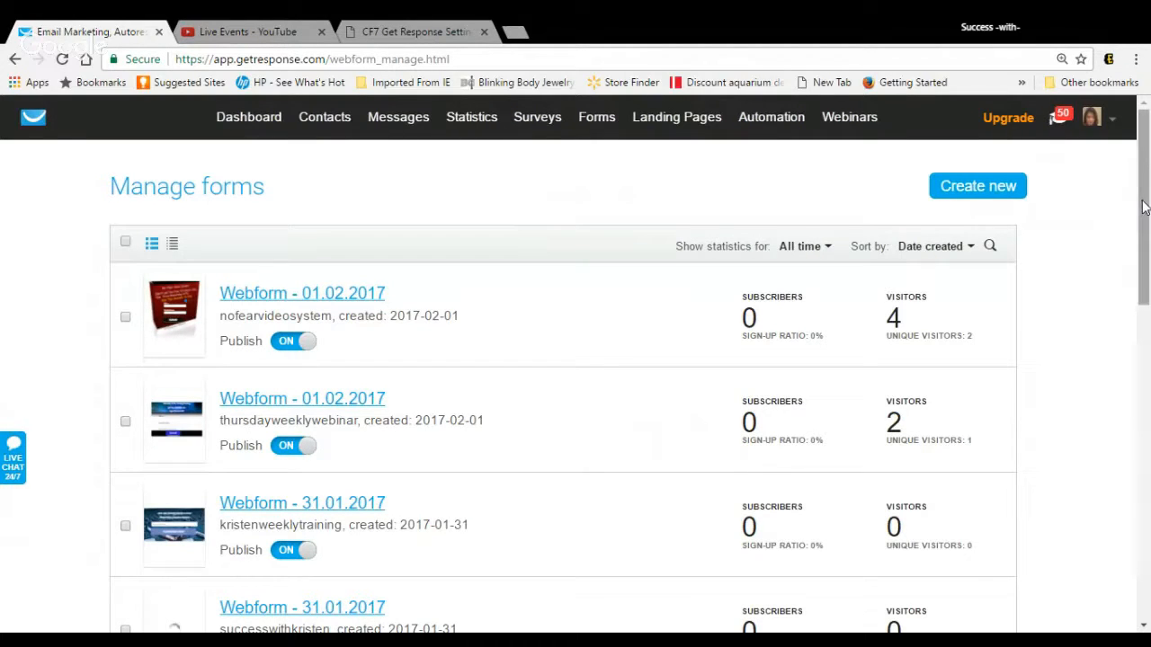
left_click_drag(1144, 206, 1144, 319)
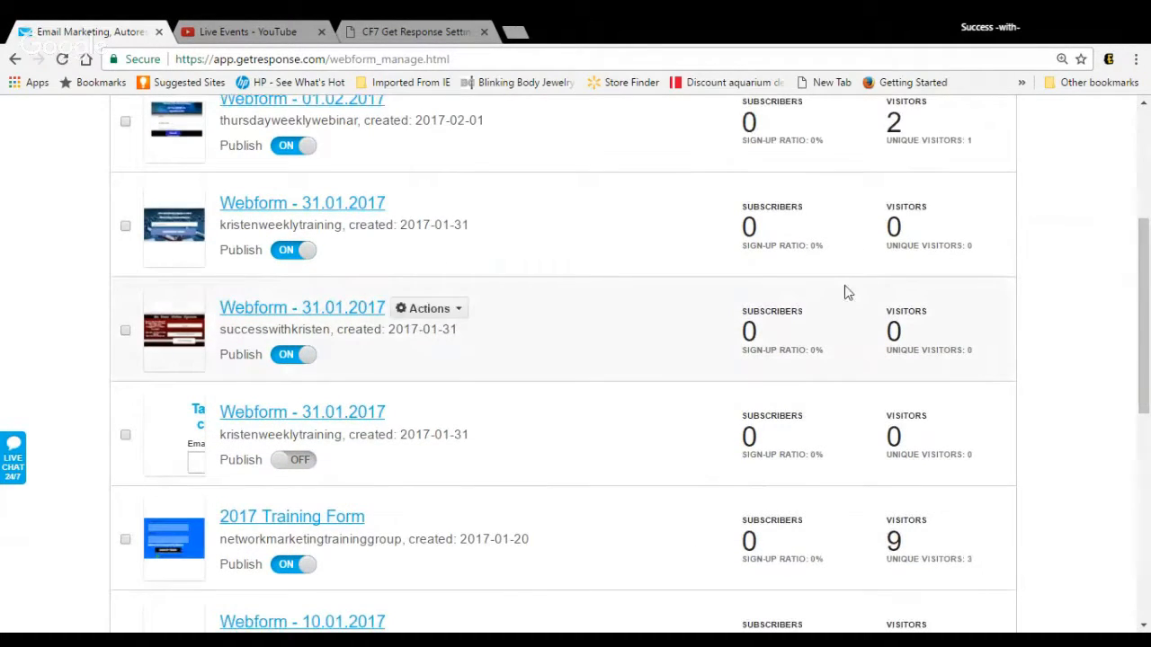
mouse_move(464, 420)
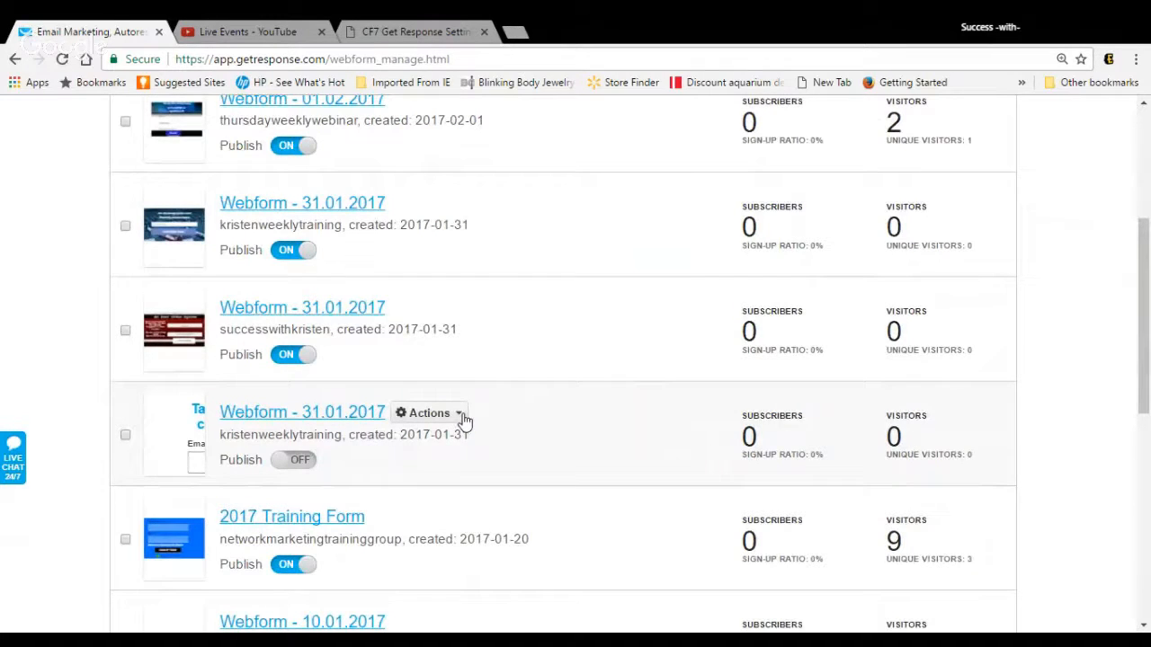
left_click(311, 358)
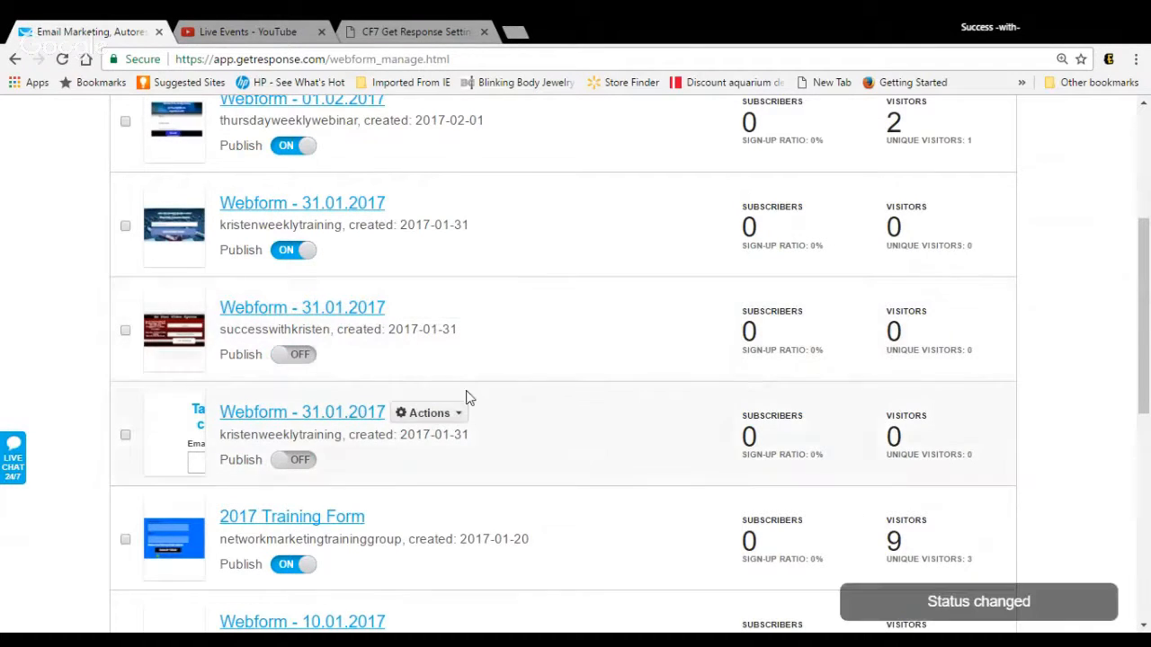
Step: Open the 31.01.2017 webform headed "Take the best online courses available." for editing and select its headline
left_click(465, 417)
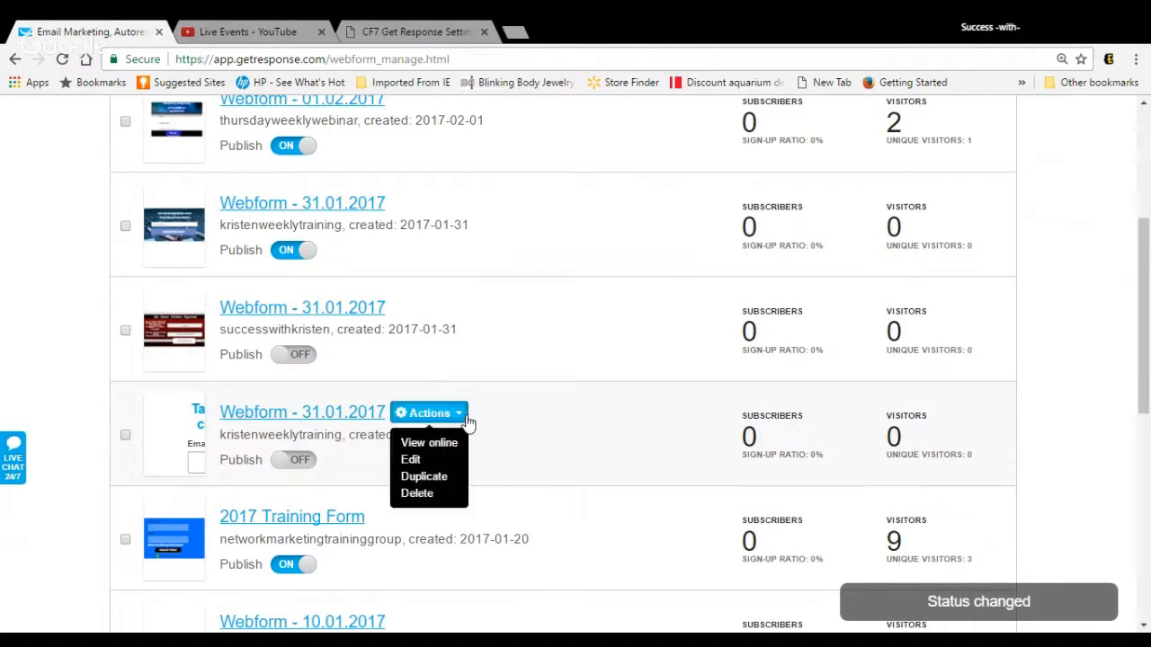
left_click(420, 460)
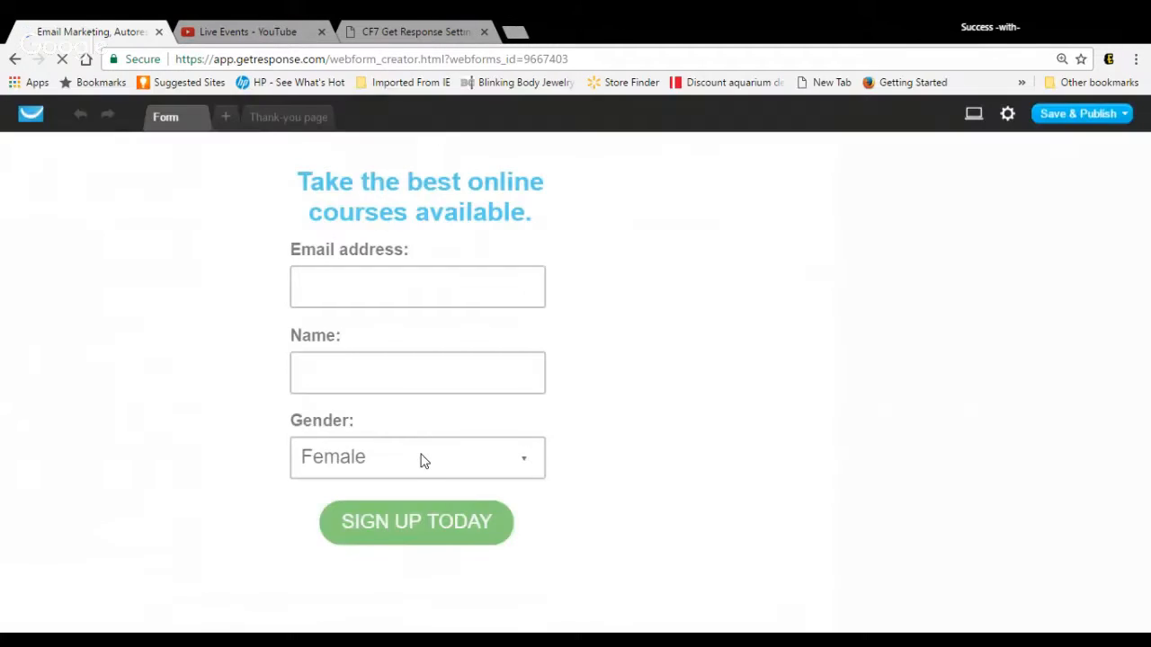
left_click(436, 212)
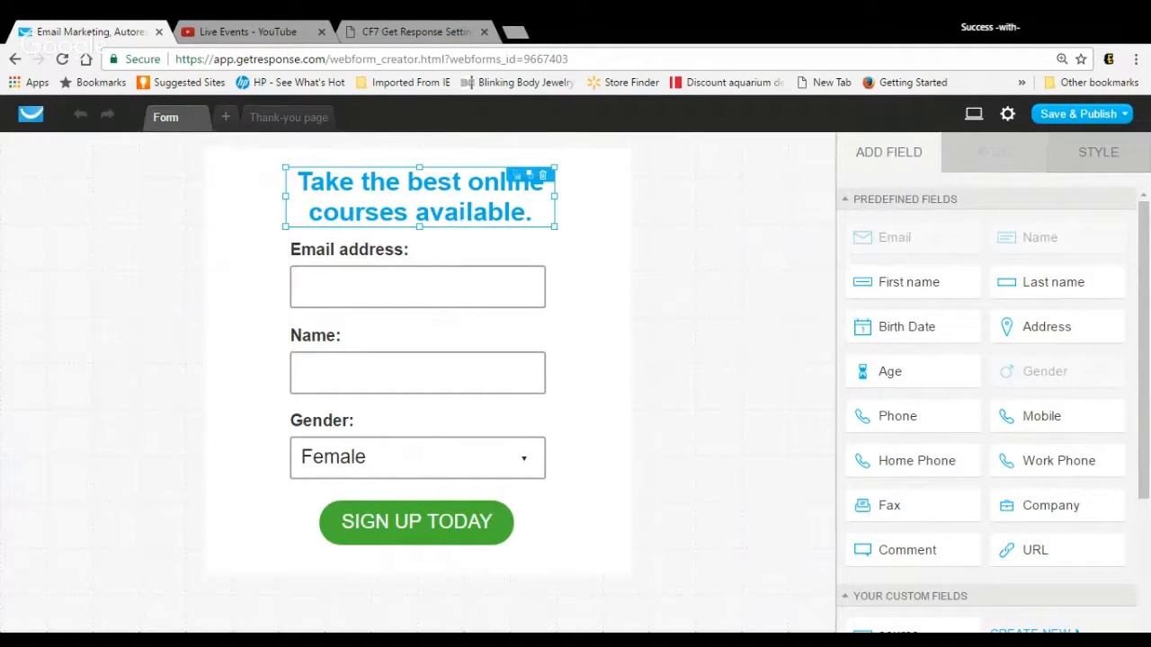
Step: Reduce the text size of the word "best" in the headline and adjust the headline's line height
double_click(465, 184)
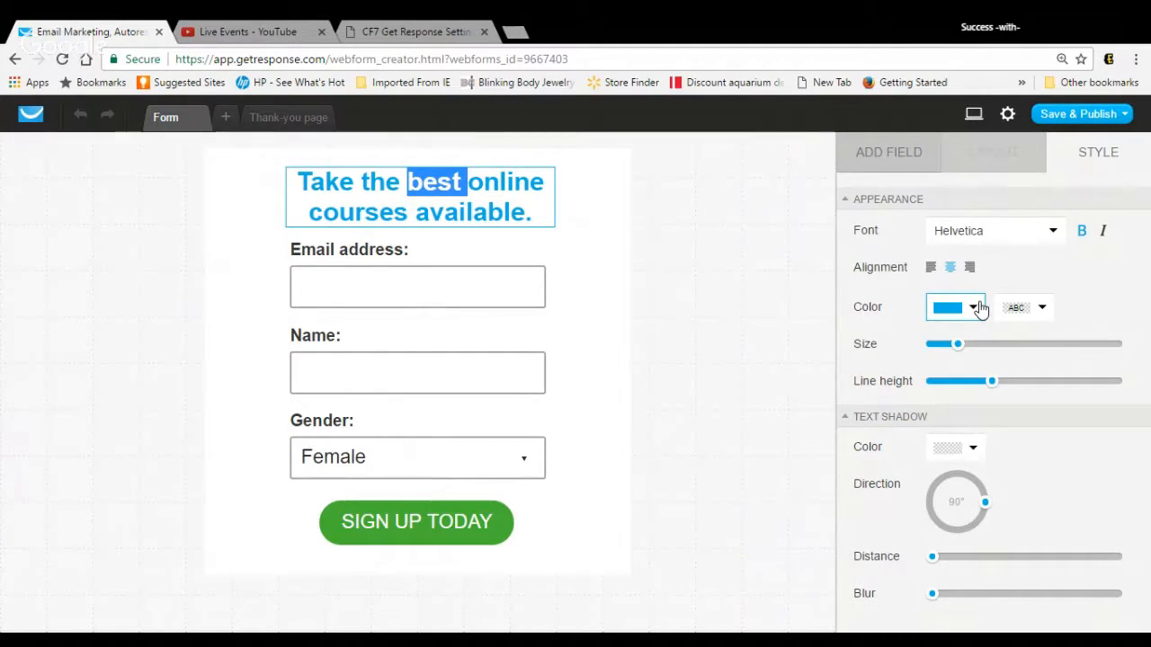
left_click(959, 349)
mouse_move(959, 350)
left_mouse_down()
mouse_move(937, 356)
mouse_move(952, 354)
left_mouse_up()
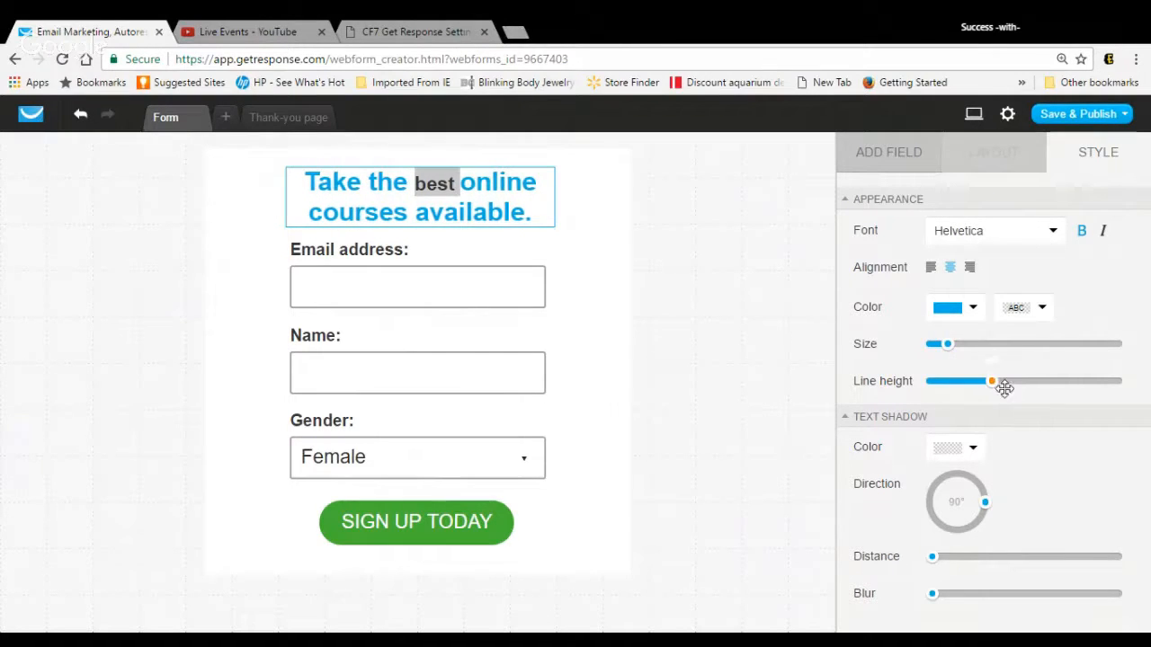
mouse_move(1002, 385)
left_mouse_down()
mouse_move(984, 393)
mouse_move(1008, 393)
left_mouse_up()
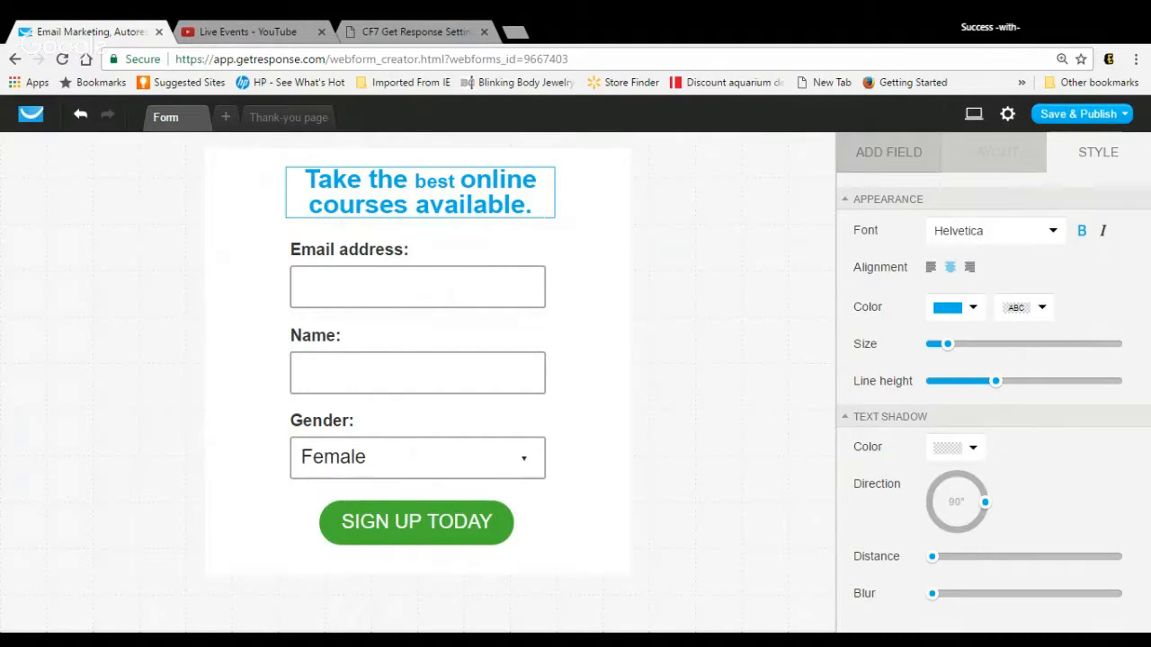
left_click(533, 206)
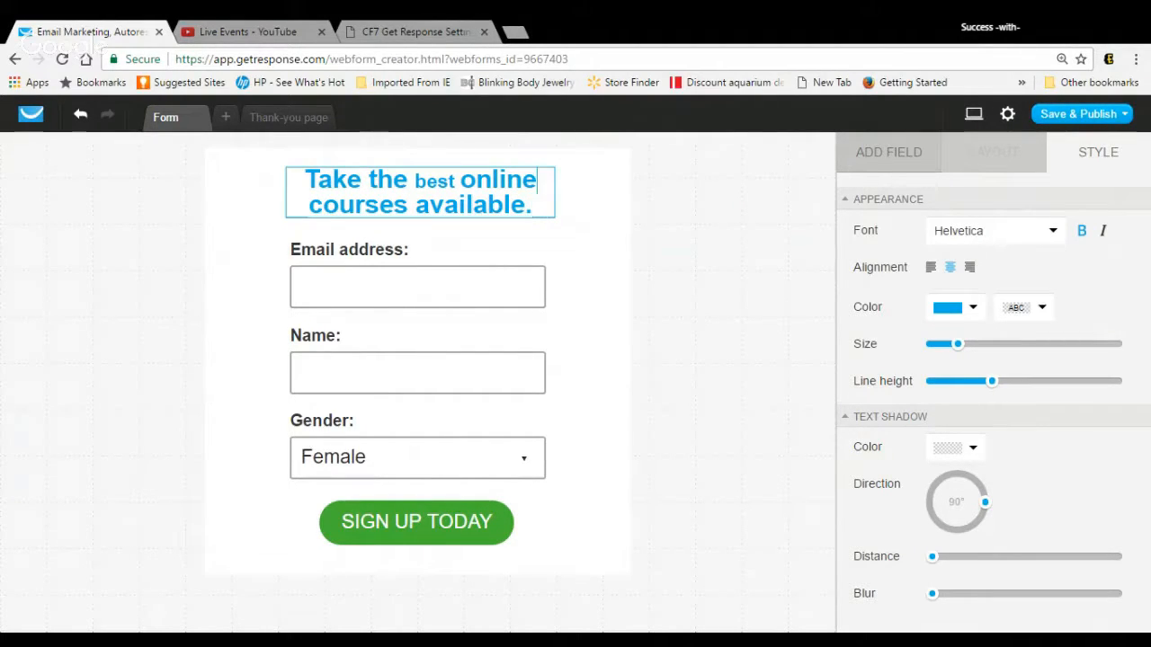
double_click(540, 181)
left_click(538, 180)
Step: Delete the Gender and Name fields from the webform and move the Email address field down to just above the SIGN UP TODAY button
left_click(533, 472)
left_click(534, 414)
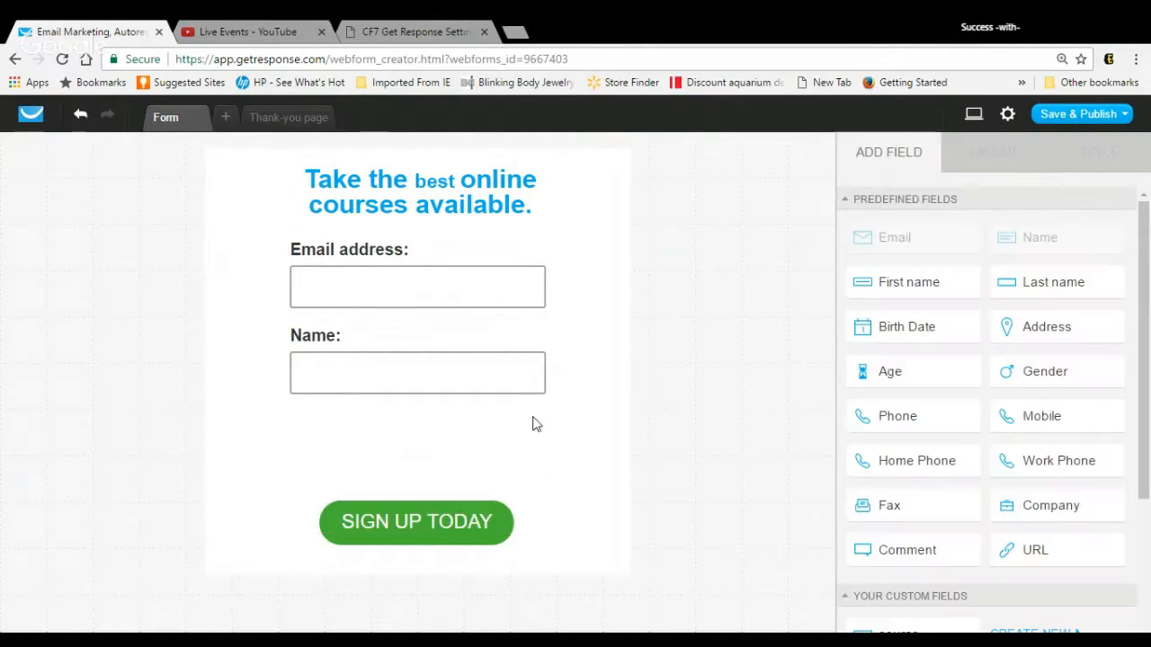
left_click(529, 370)
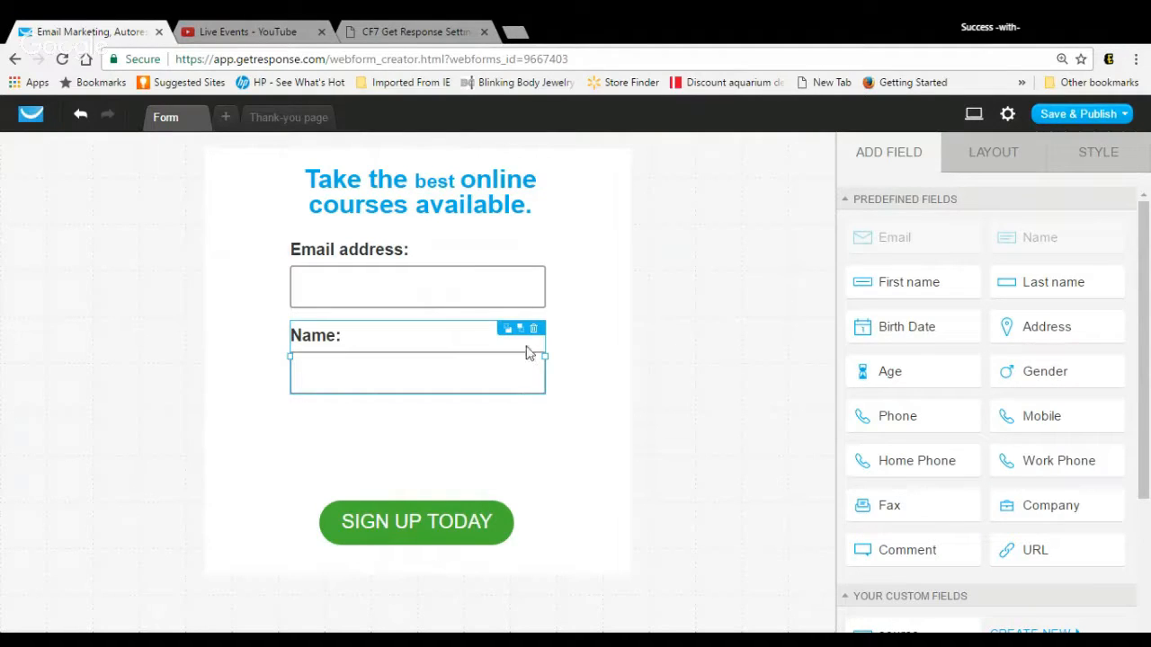
left_click(539, 329)
left_click(536, 306)
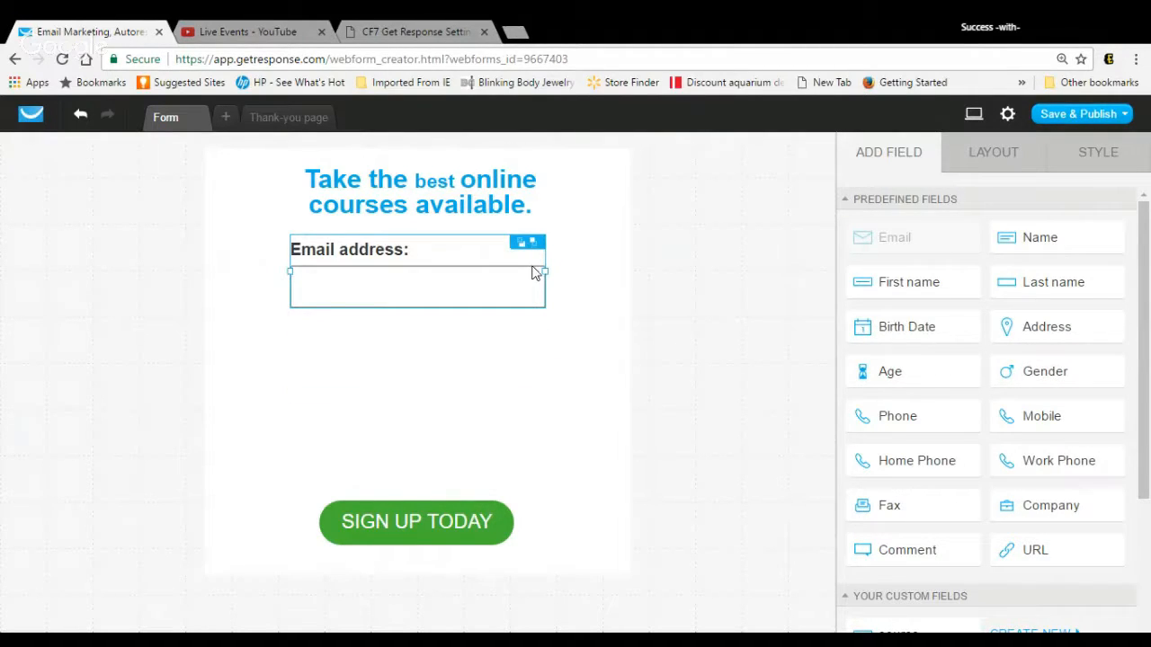
left_click_drag(503, 288, 499, 441)
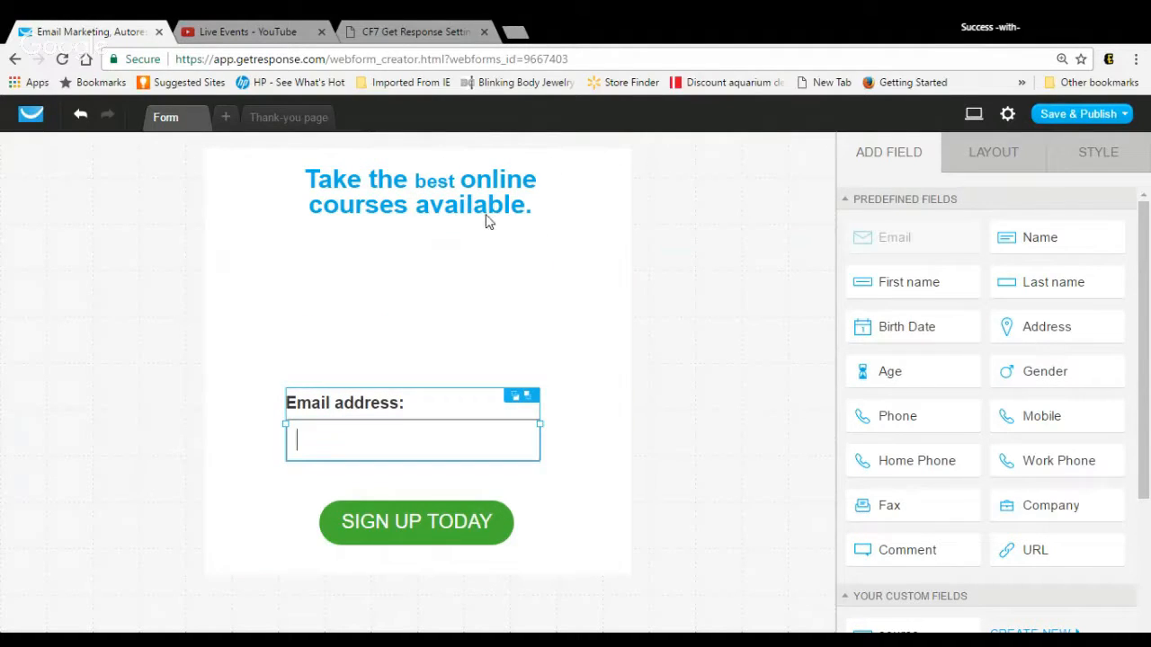
Step: Delete the headline "Take the best online courses available." from the webform
left_click(444, 161)
double_click(444, 204)
left_click(444, 205)
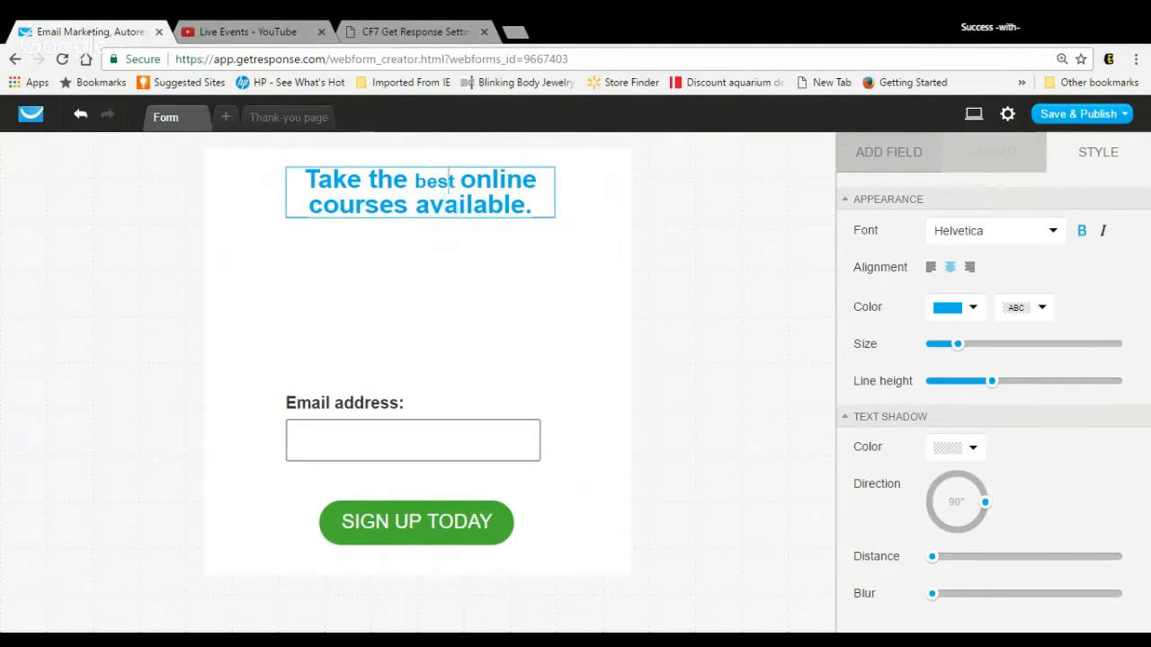
double_click(447, 181)
left_click_drag(546, 181, 304, 181)
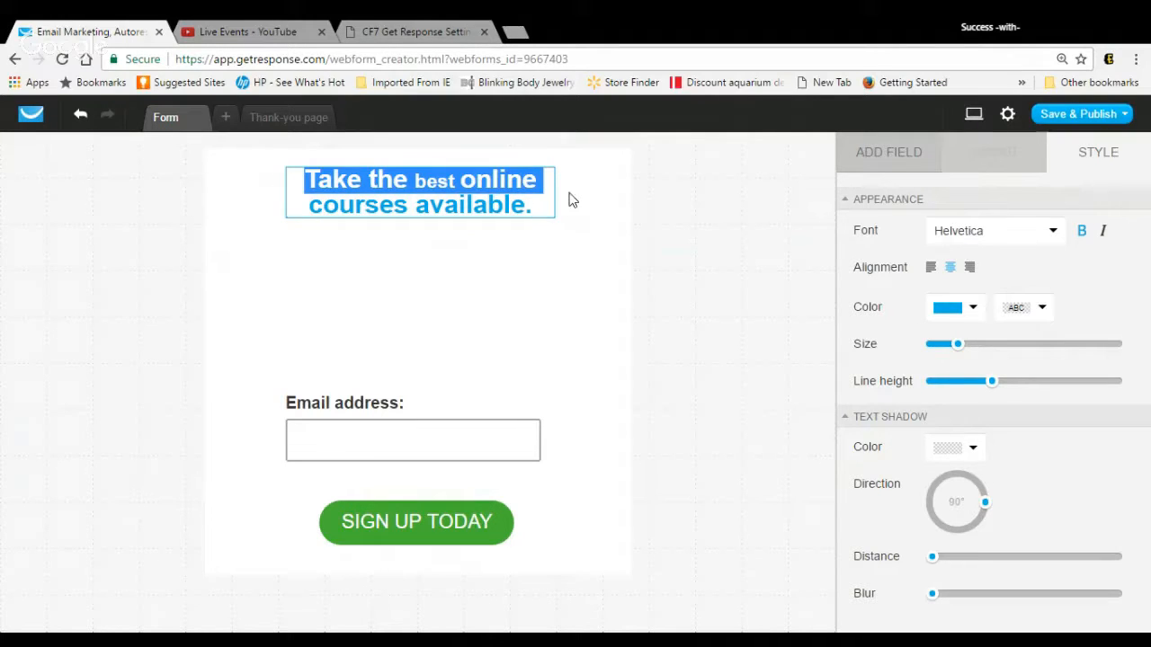
left_click(563, 198)
left_click(540, 180)
left_click(600, 206)
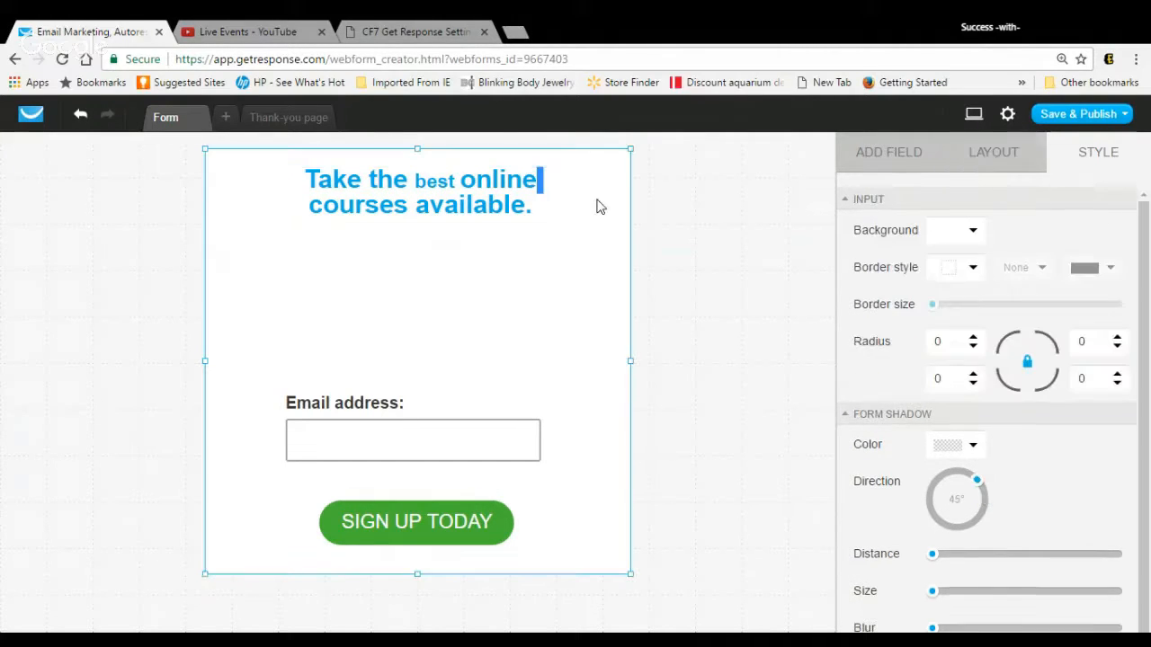
left_click(549, 201)
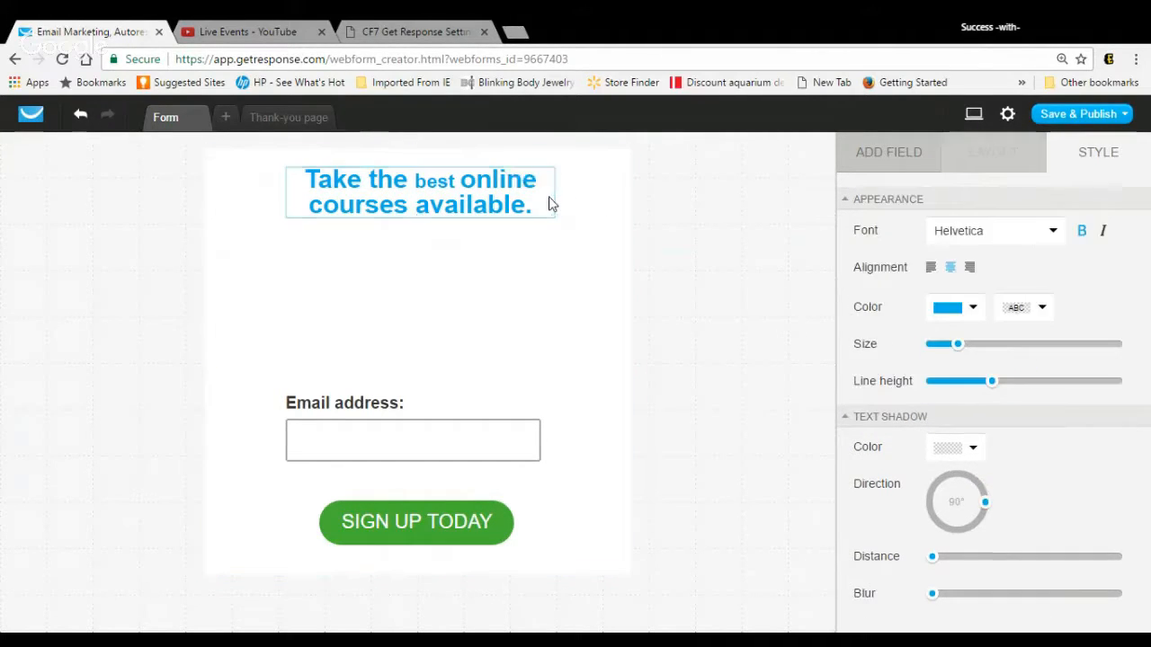
left_click(548, 181)
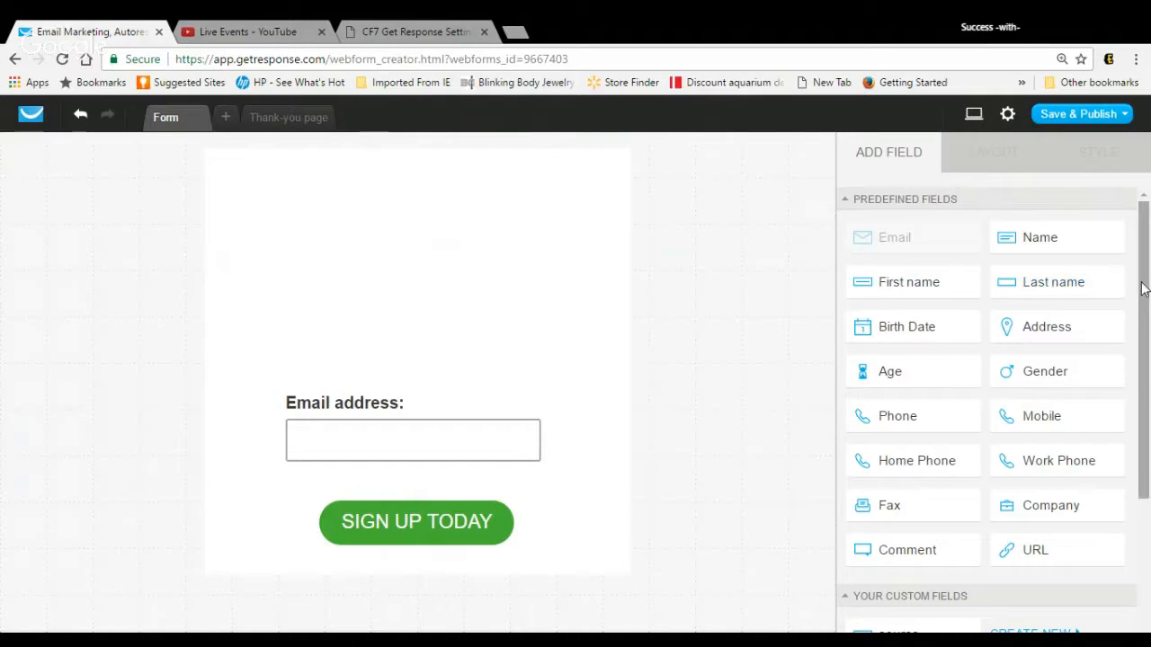
Step: Add an image element above the Email address field and open the My Images collection to replace its placeholder picture
left_click_drag(1144, 288, 1149, 481)
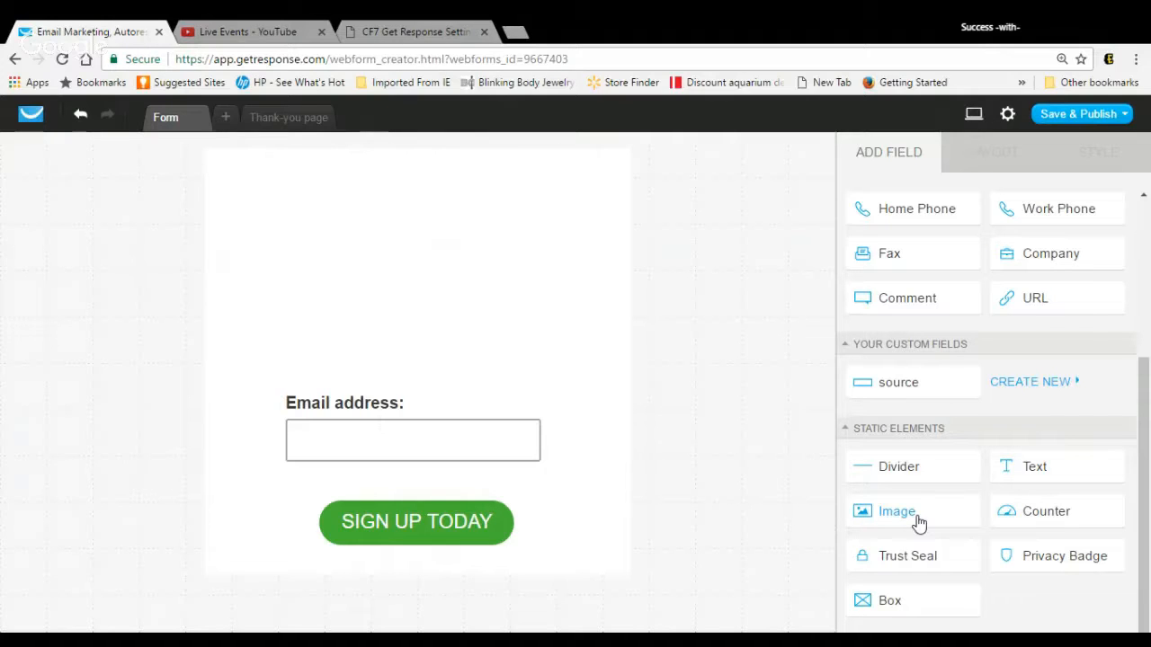
left_click_drag(919, 524, 488, 260)
left_click(384, 191)
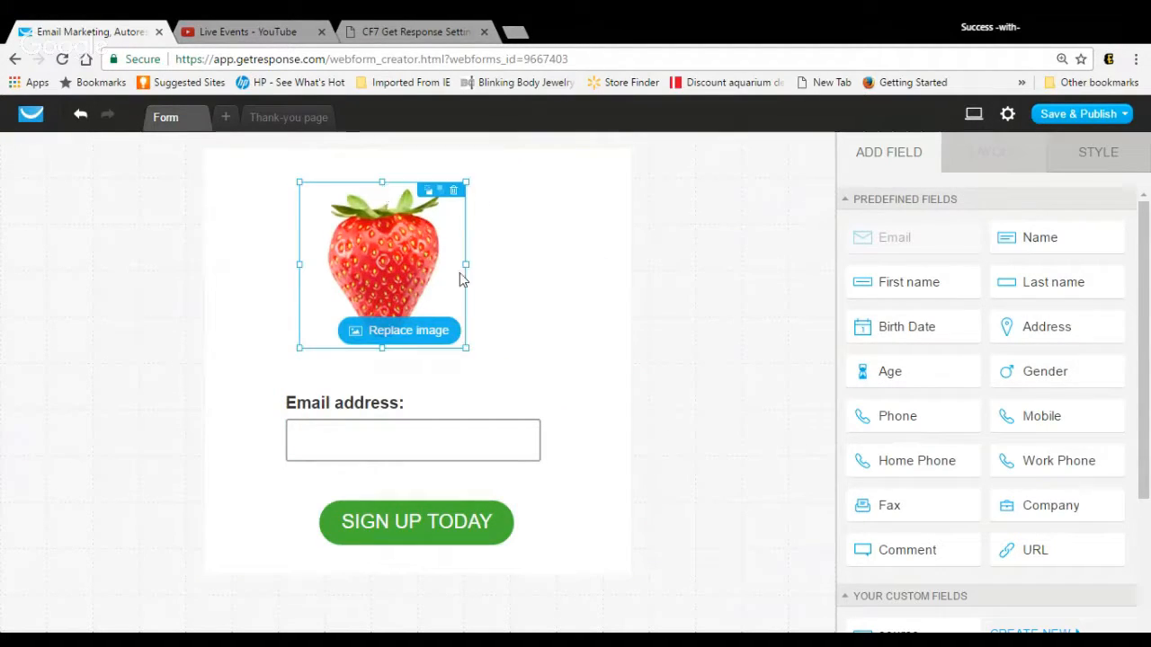
left_click(445, 333)
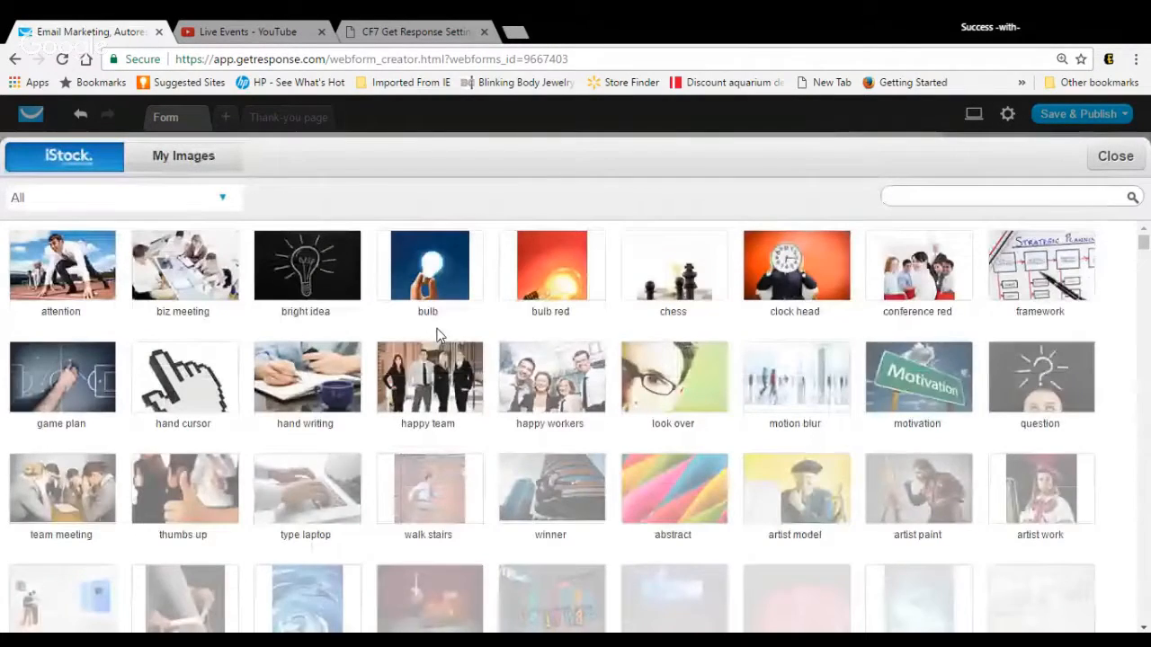
left_click(206, 156)
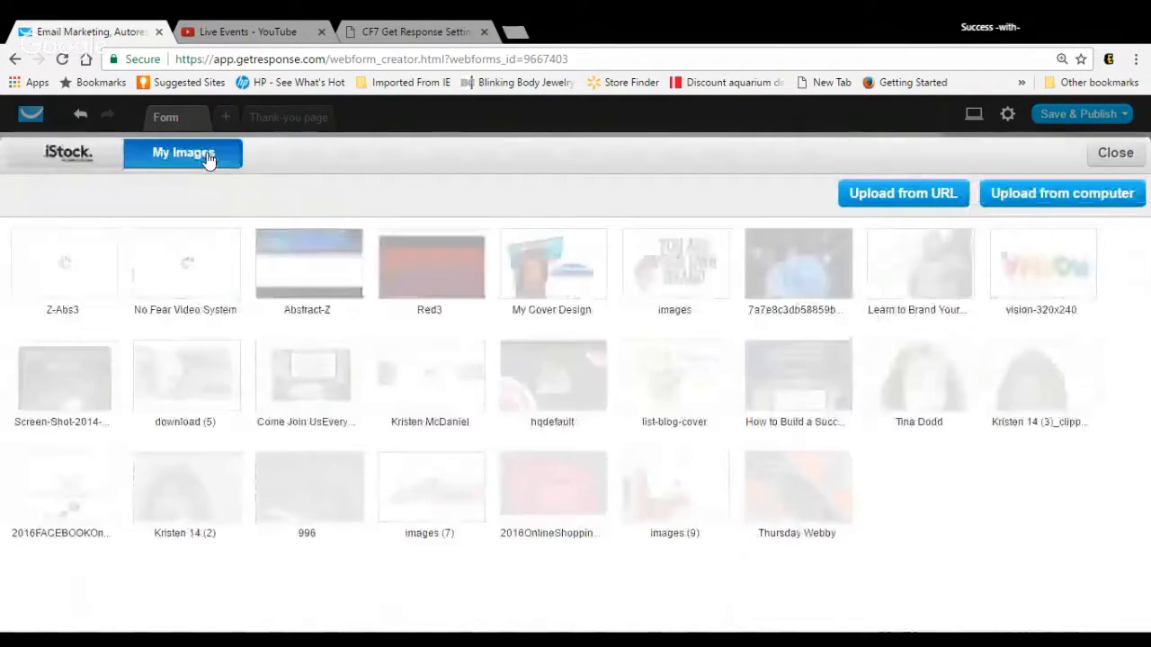
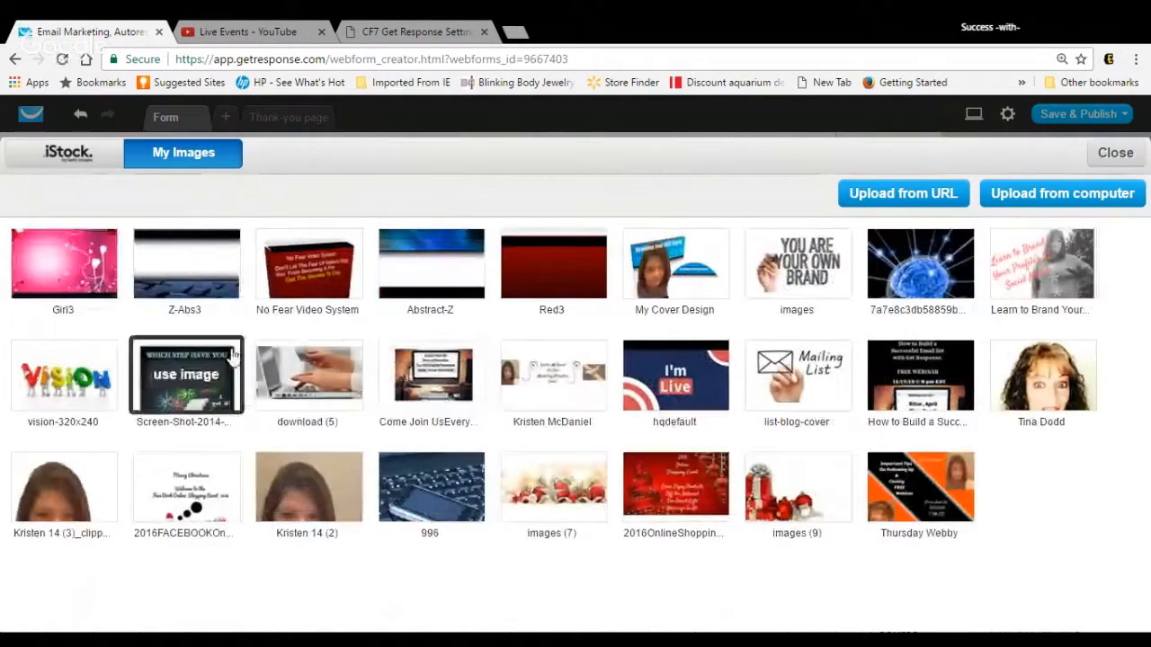
Step: Insert the Girl3 picture from My Images into the placeholder and enlarge it to about the full width of the form
left_click(87, 271)
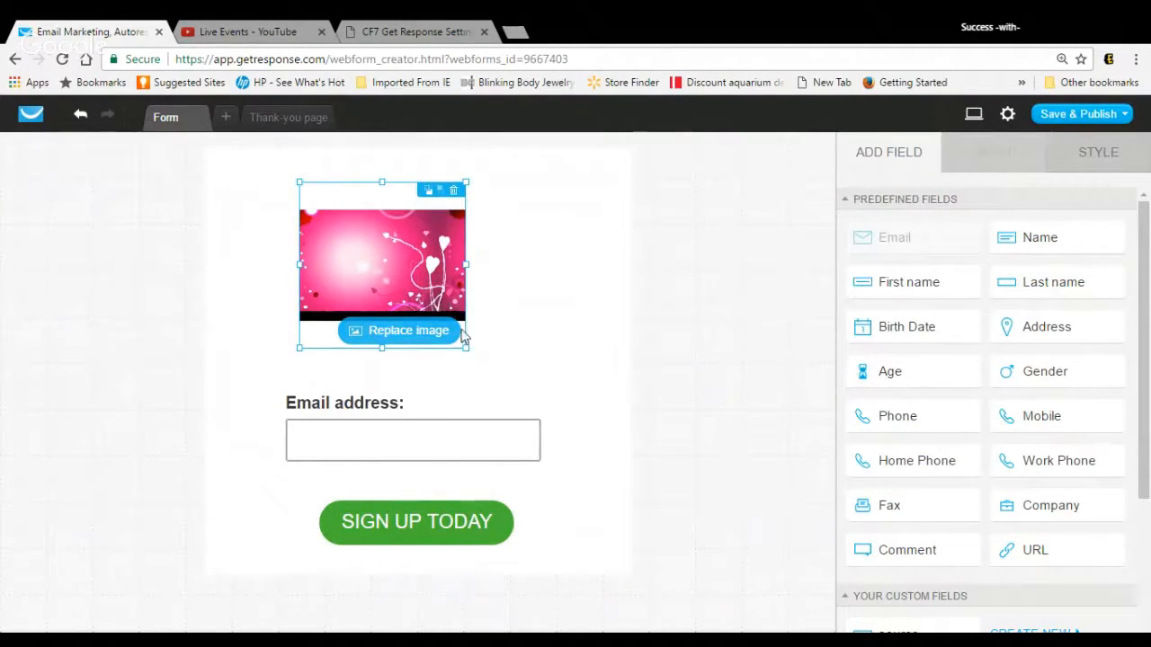
left_click_drag(470, 353, 620, 500)
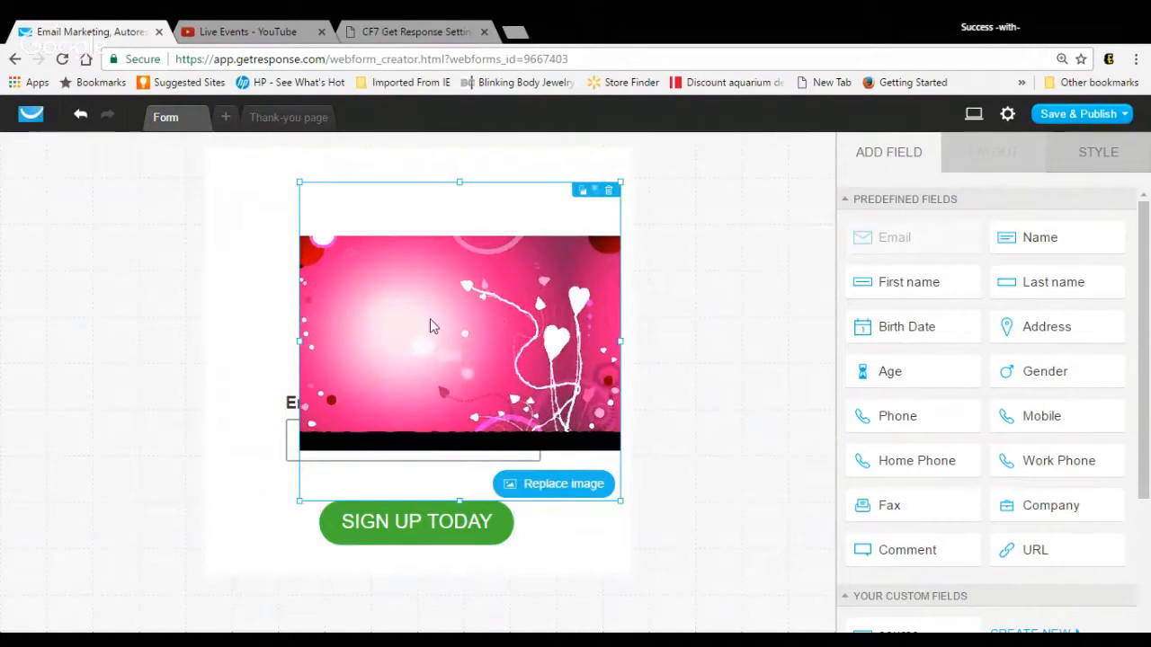
left_click_drag(300, 183, 195, 72)
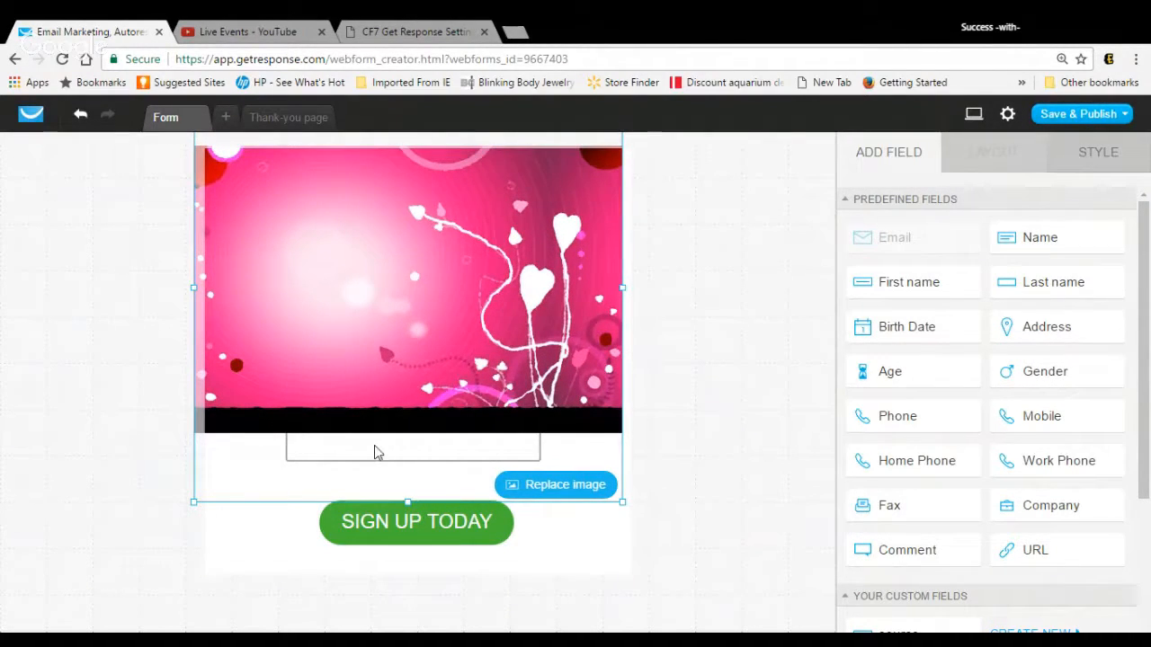
Step: Shift the image to uncover the Email address field, move that field to the top of the form, and place the image lower
left_click_drag(374, 446, 416, 414)
left_click(419, 442)
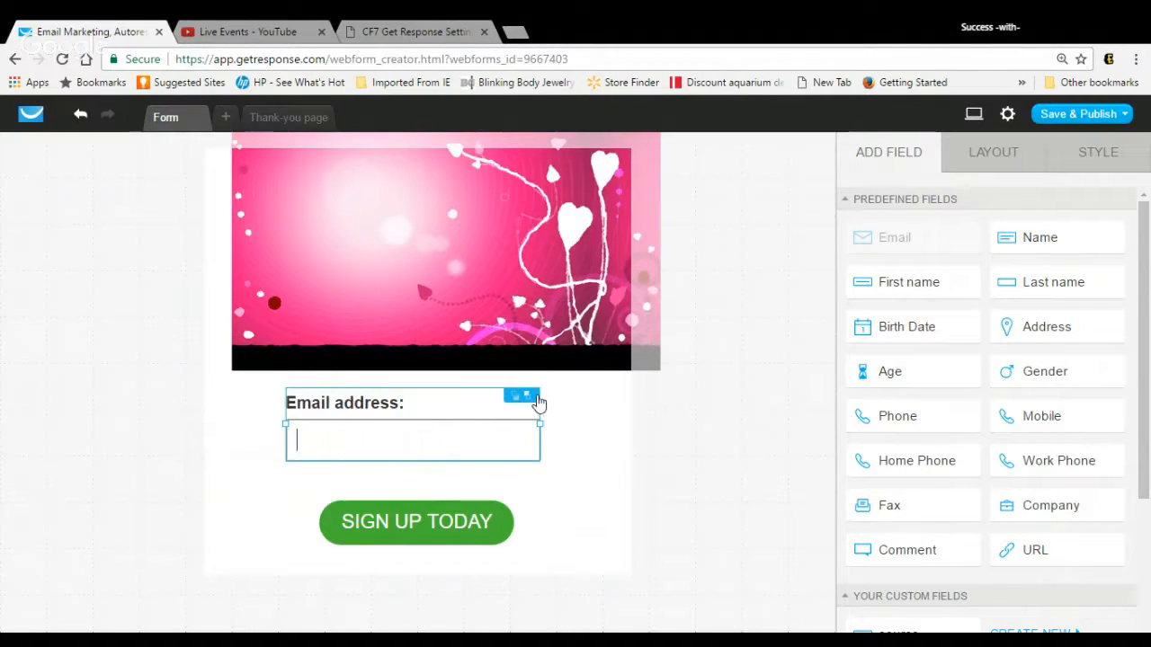
left_click_drag(463, 344, 464, 277)
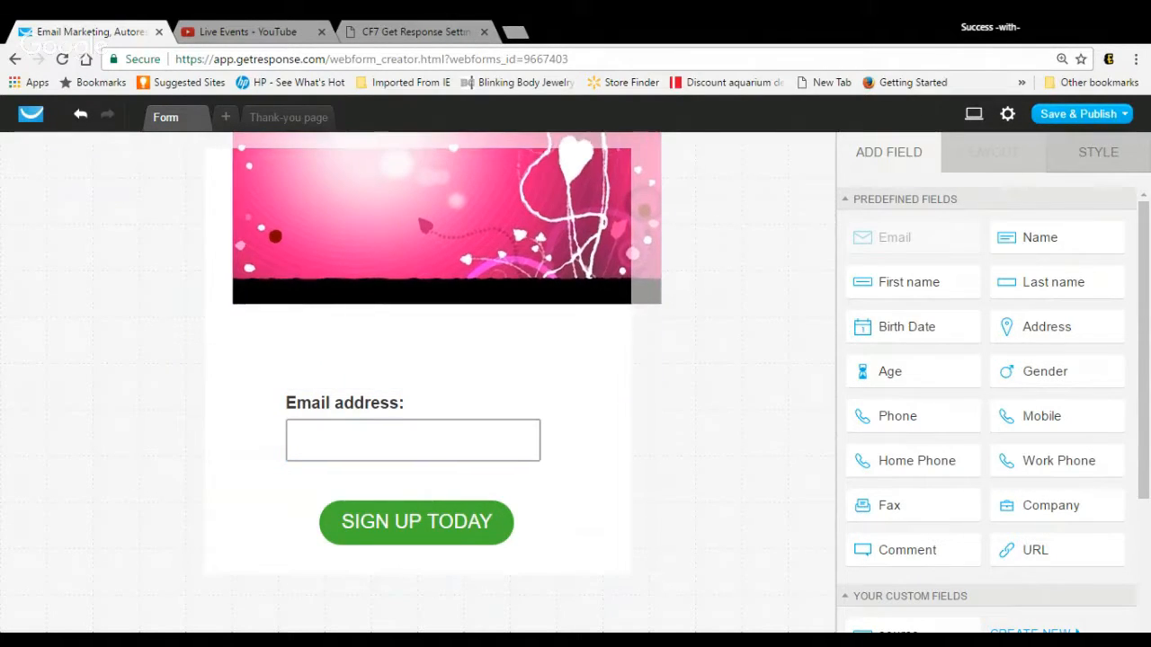
left_click(461, 428)
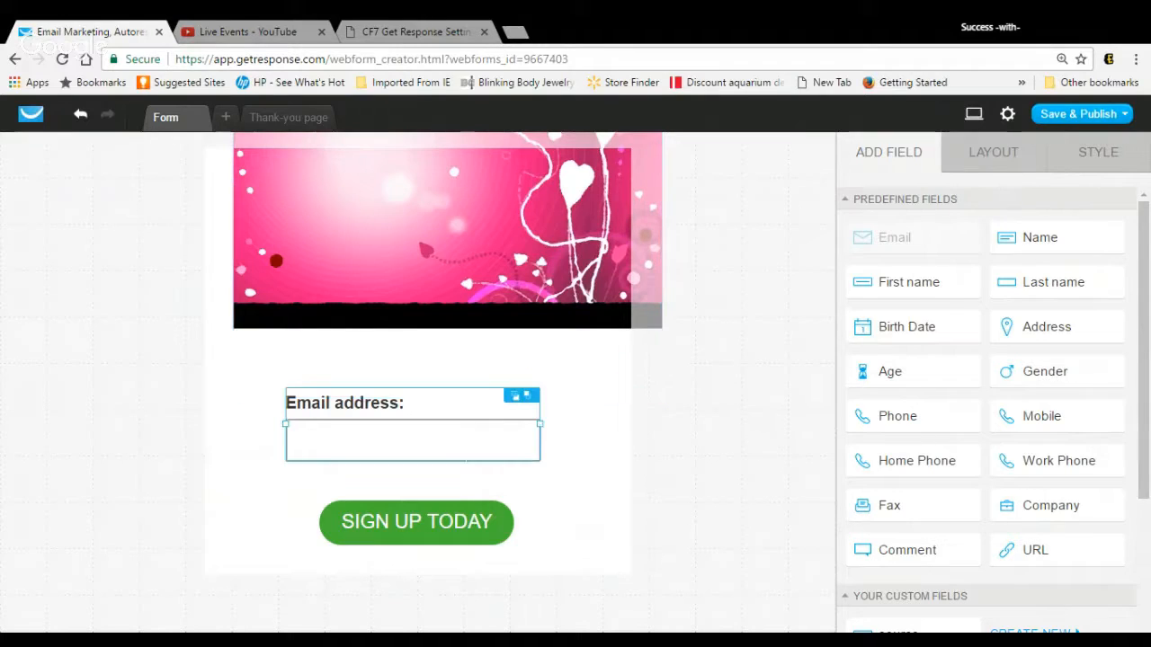
left_click_drag(460, 428, 465, 206)
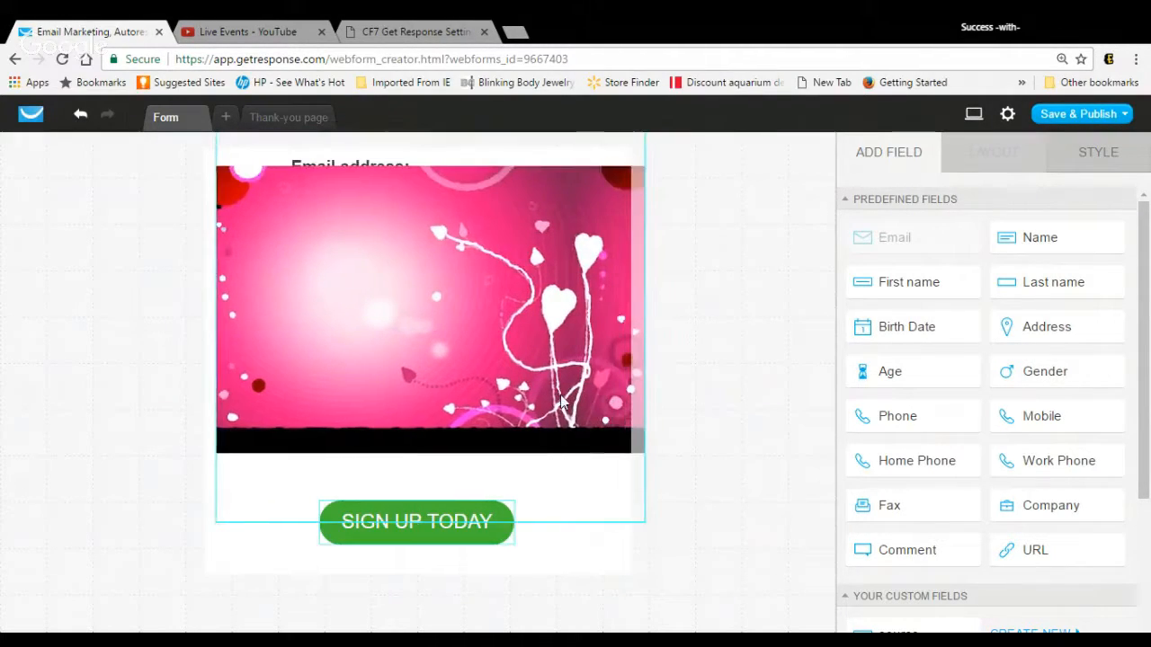
left_click(561, 402)
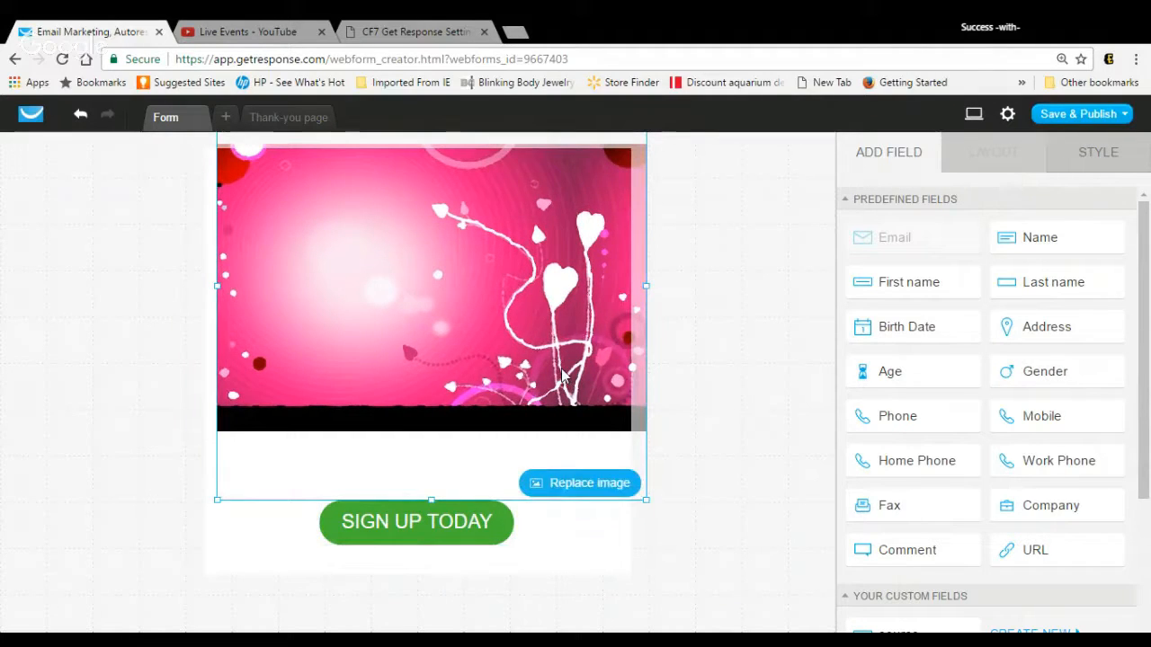
left_click_drag(562, 371, 562, 424)
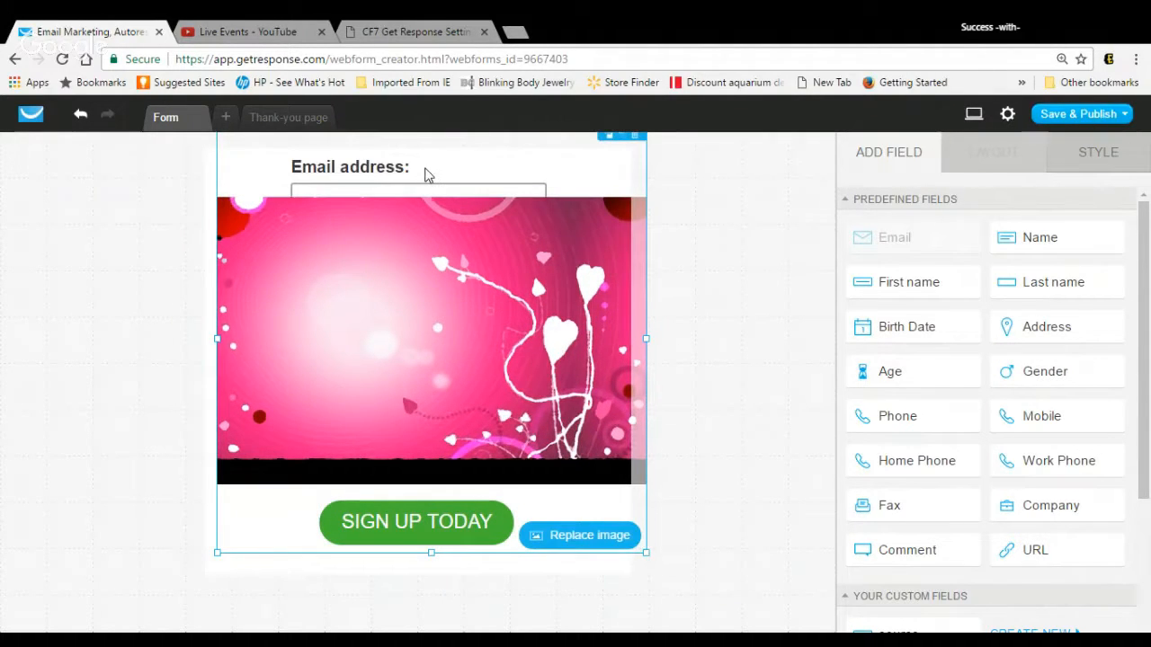
left_click(425, 169)
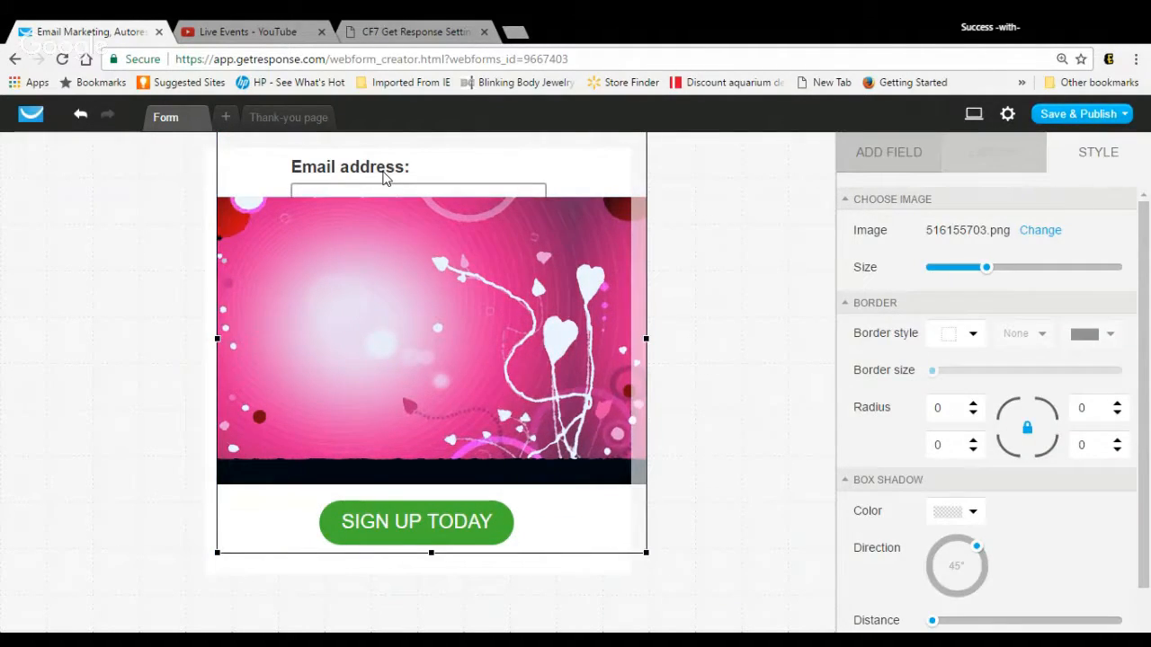
Step: Reposition the picture in its frame, crop its left side to about 318 px wide, and place the Email address field over the image
left_click_drag(362, 286, 551, 294)
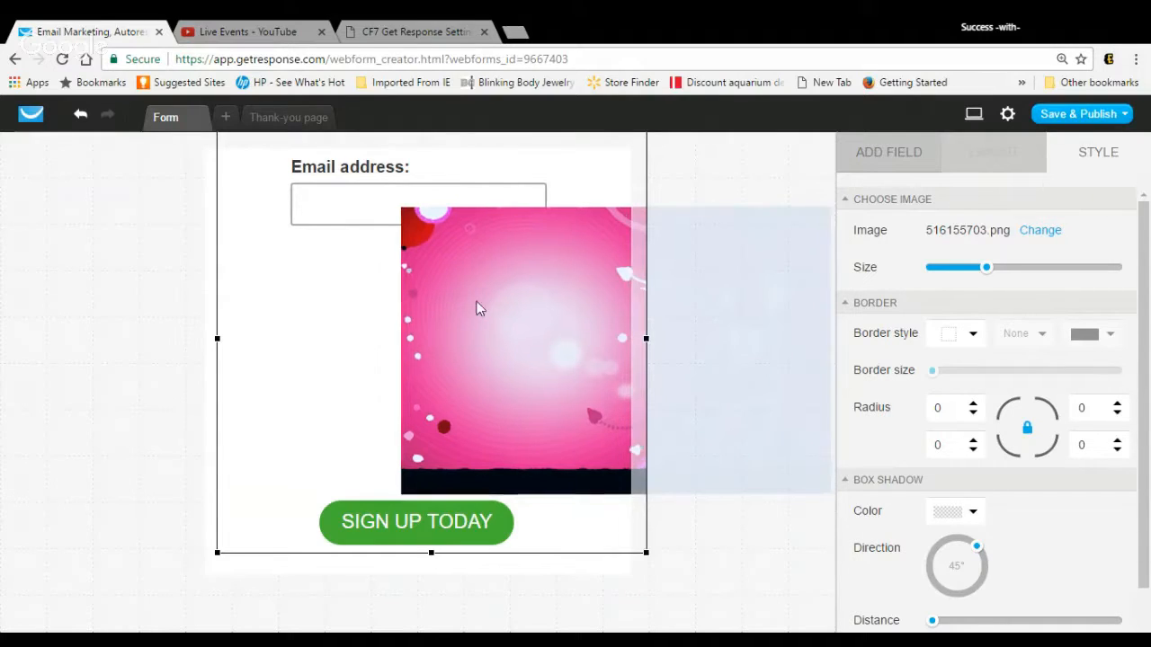
left_click_drag(487, 303, 330, 345)
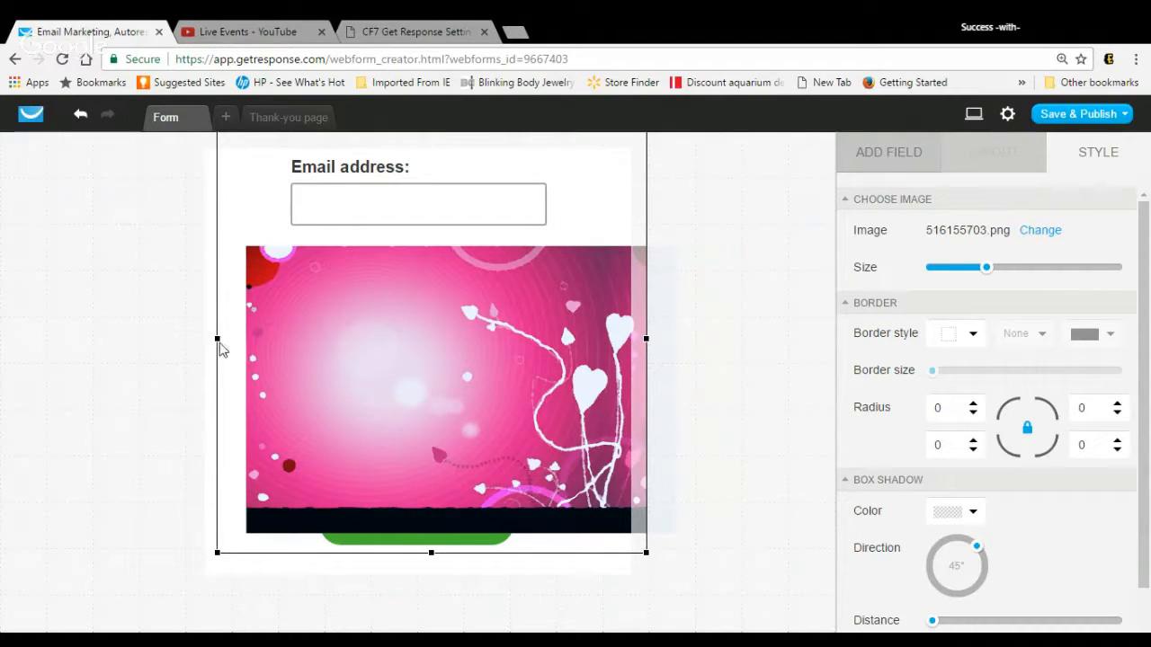
left_click_drag(218, 339, 364, 346)
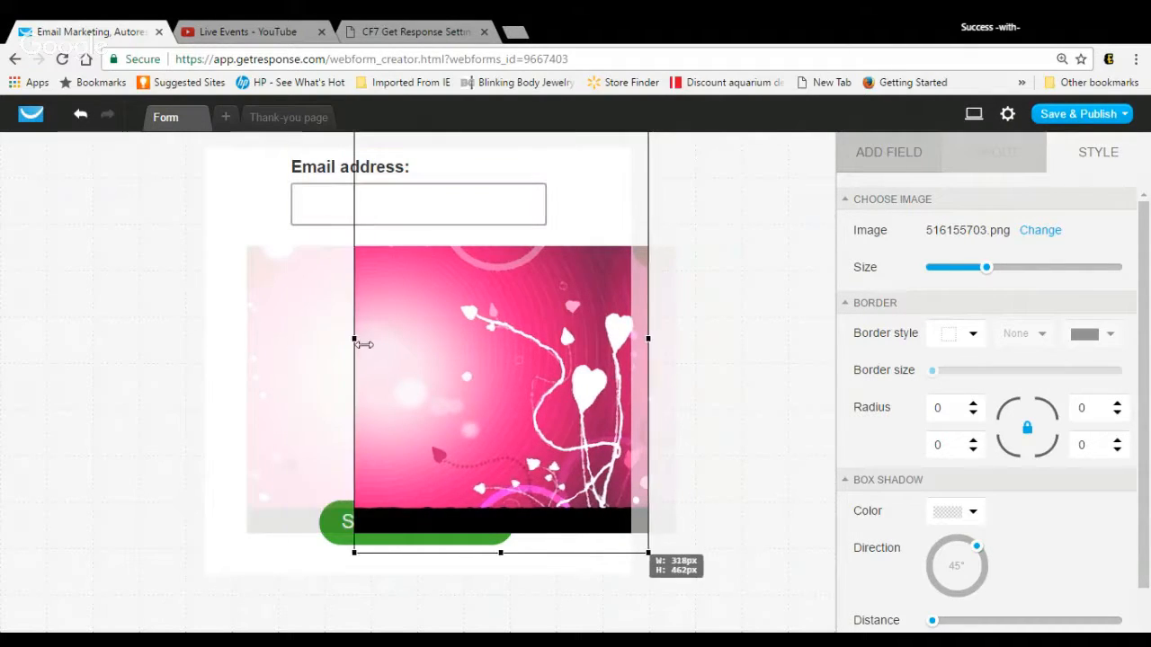
left_click(297, 201)
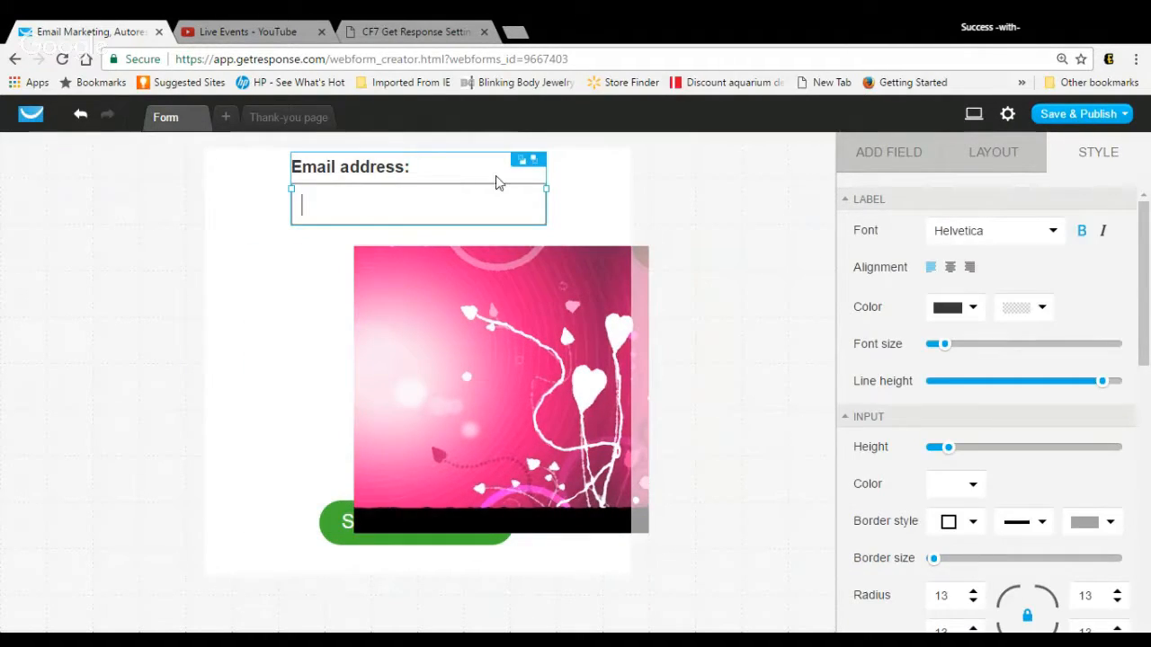
left_click_drag(532, 162, 529, 321)
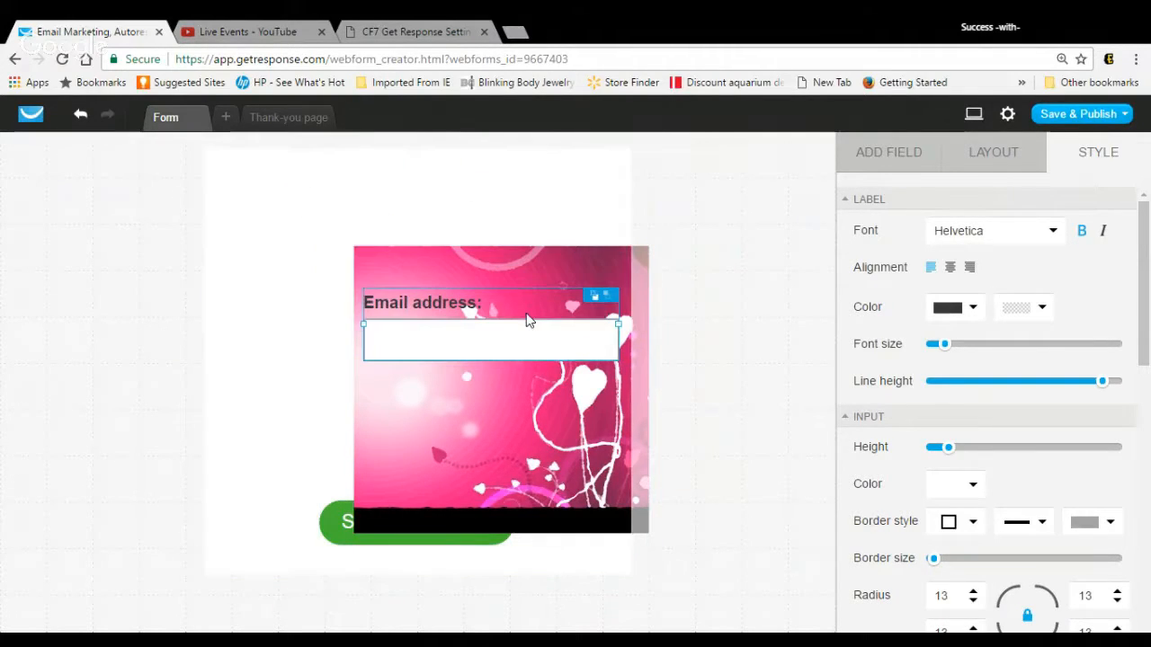
Step: Widen the image to about 427 px and crop the black strip off its lower edge
left_click(479, 260)
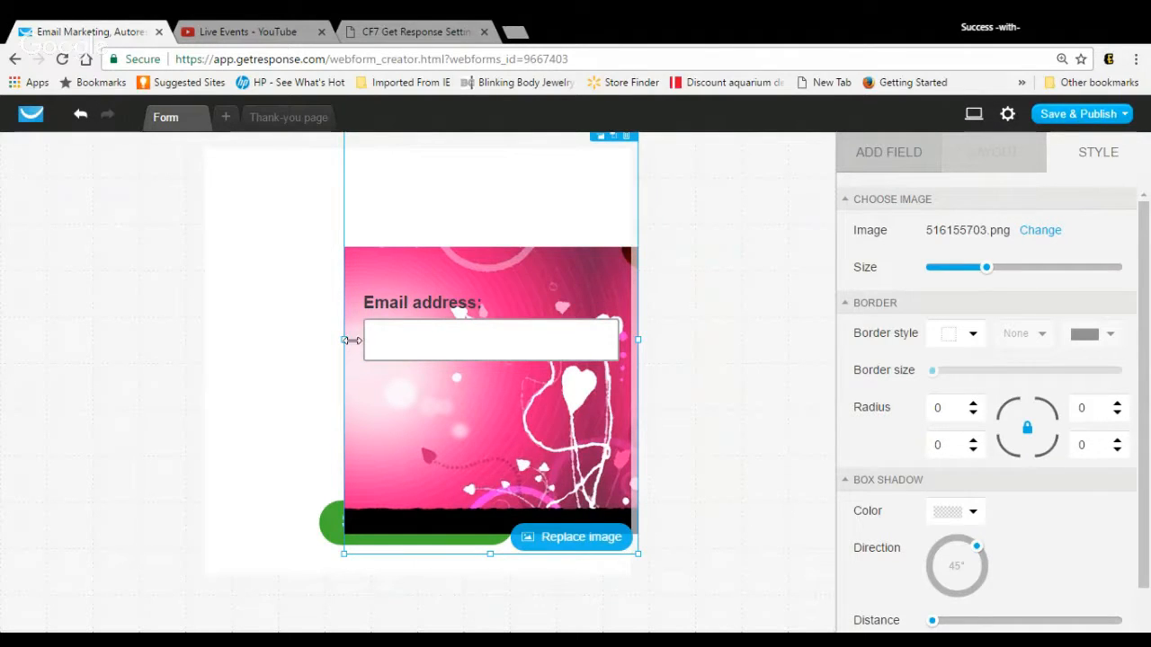
left_click_drag(344, 340, 285, 335)
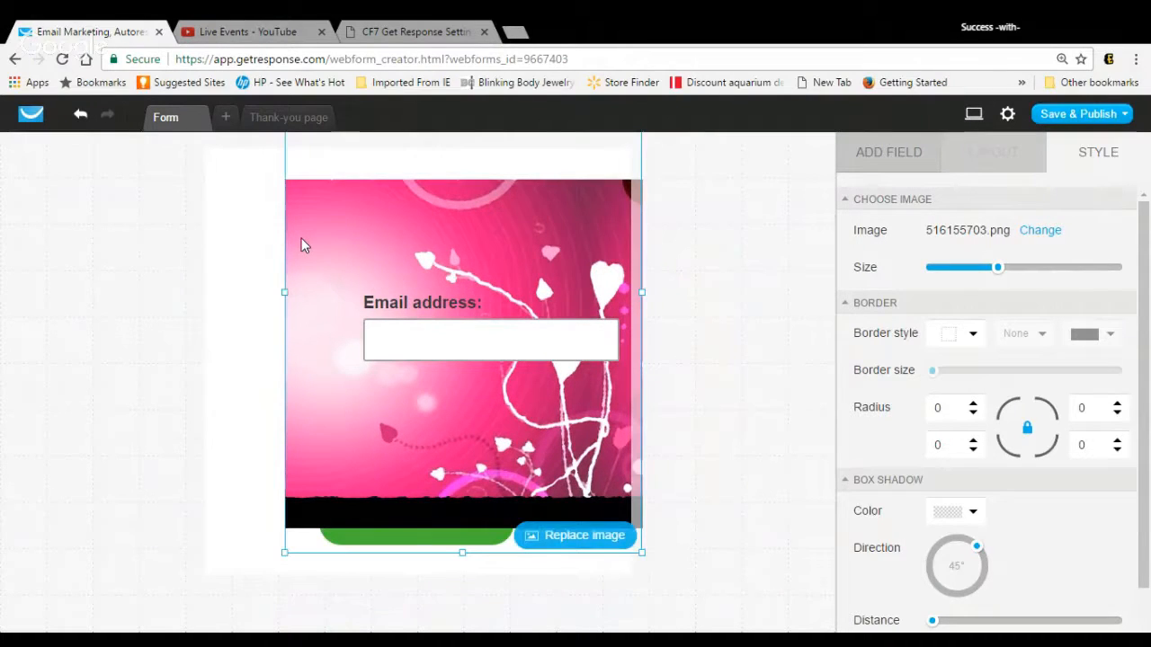
left_click_drag(285, 293, 290, 254)
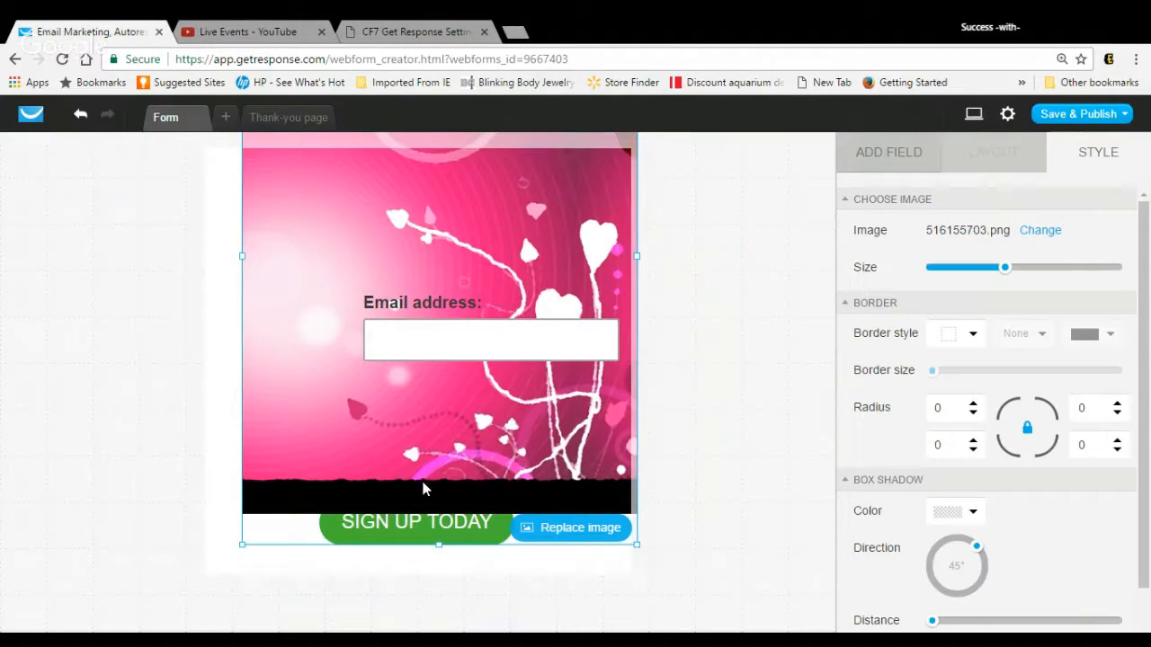
left_click(429, 525)
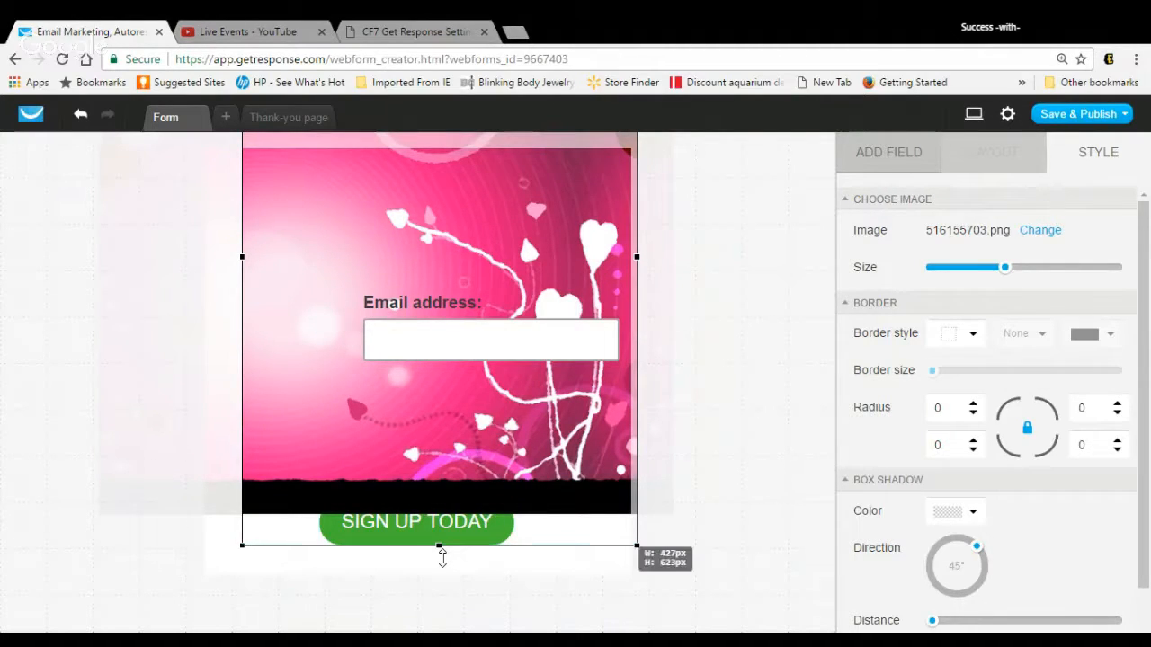
left_click_drag(442, 558, 441, 470)
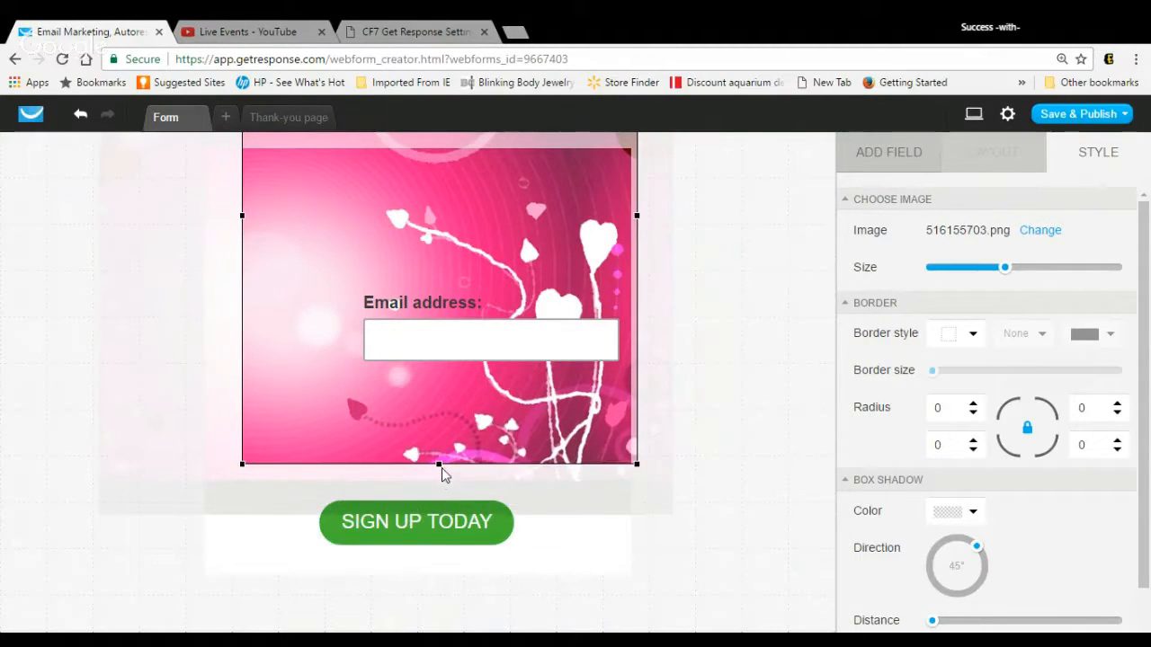
Step: Move the image down on the form and place the SIGN UP TODAY button over the lower part of the picture
left_click(454, 525)
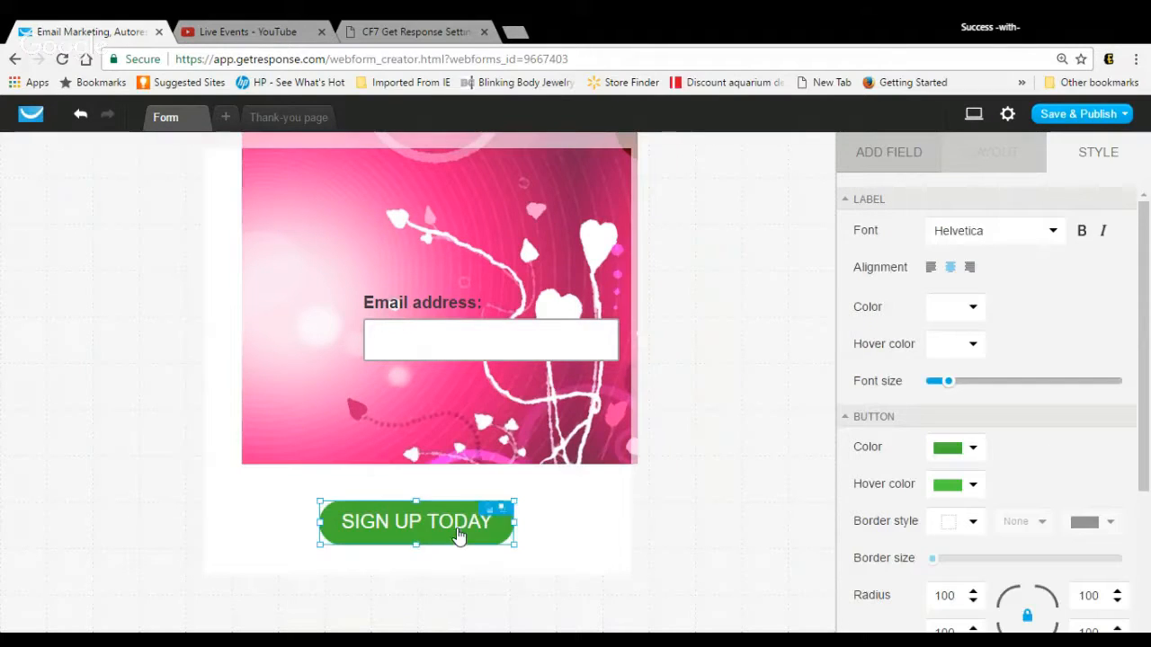
left_click(432, 523)
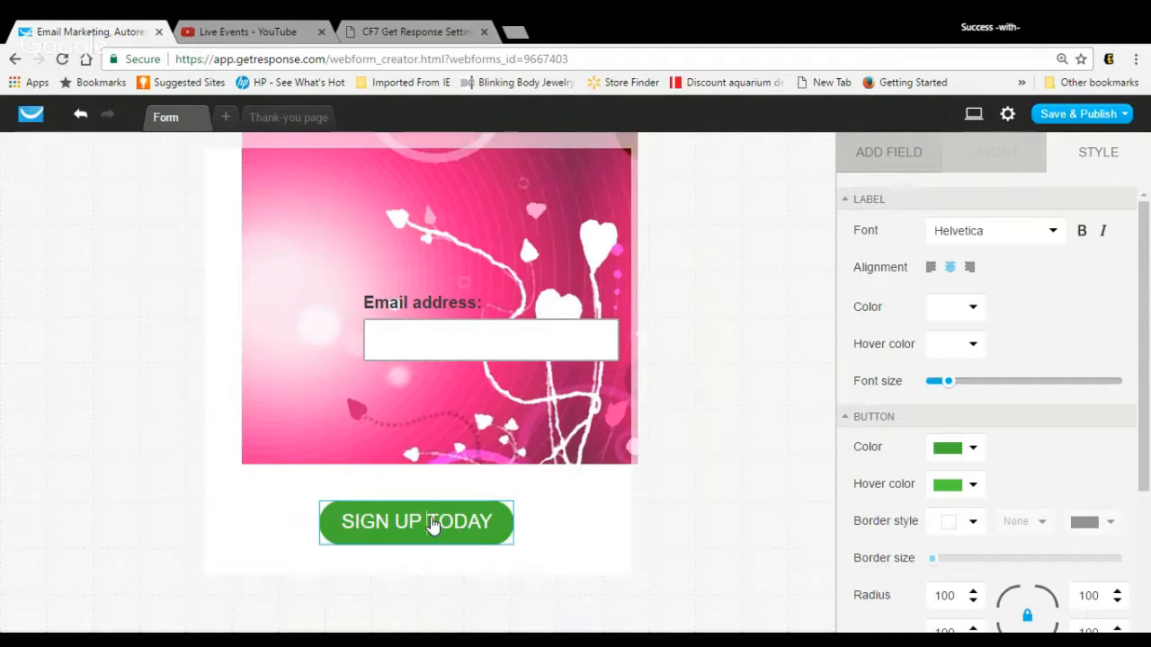
key("shift+Home")
left_click(394, 503)
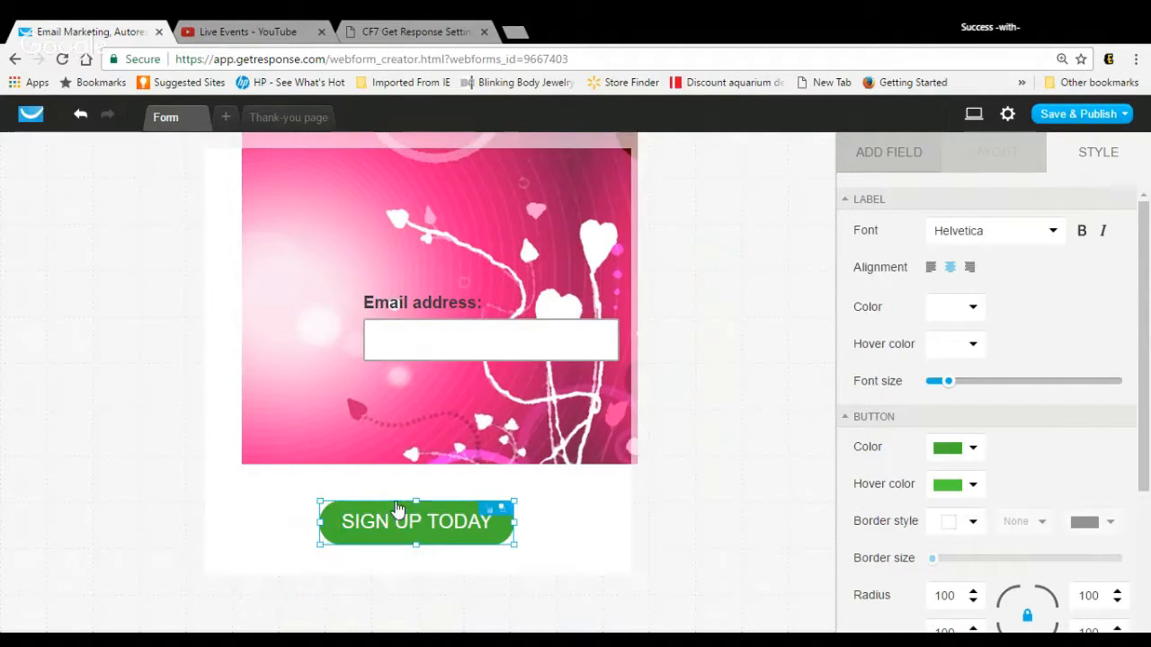
left_click_drag(398, 509, 419, 483)
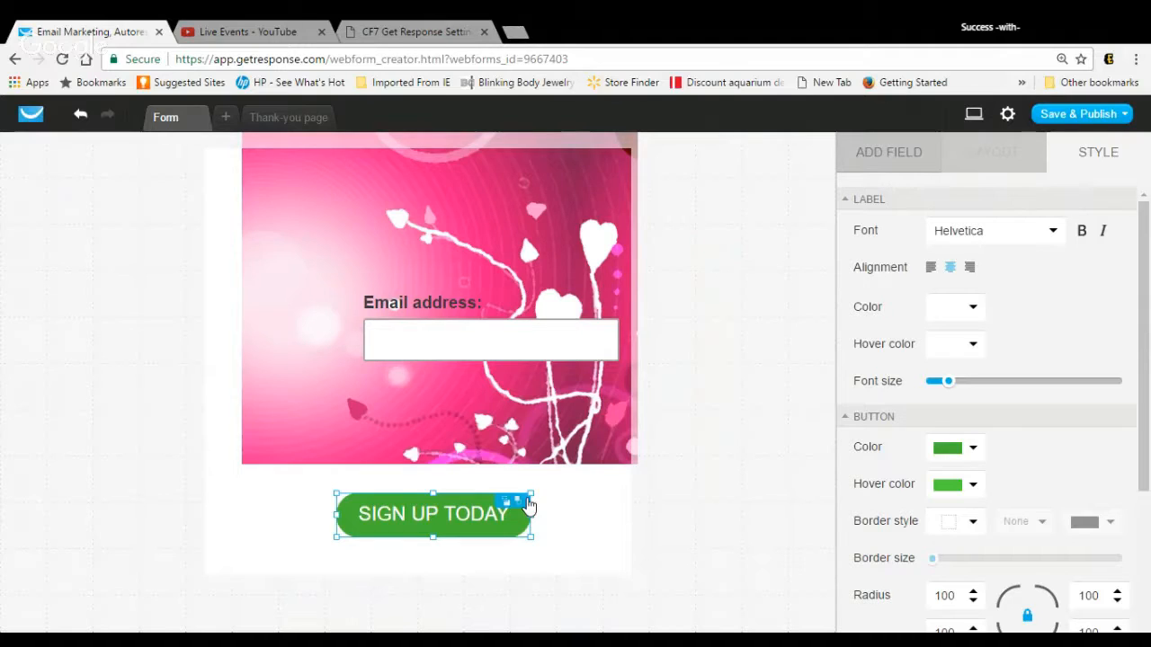
left_click_drag(435, 517, 452, 394)
left_click(260, 393)
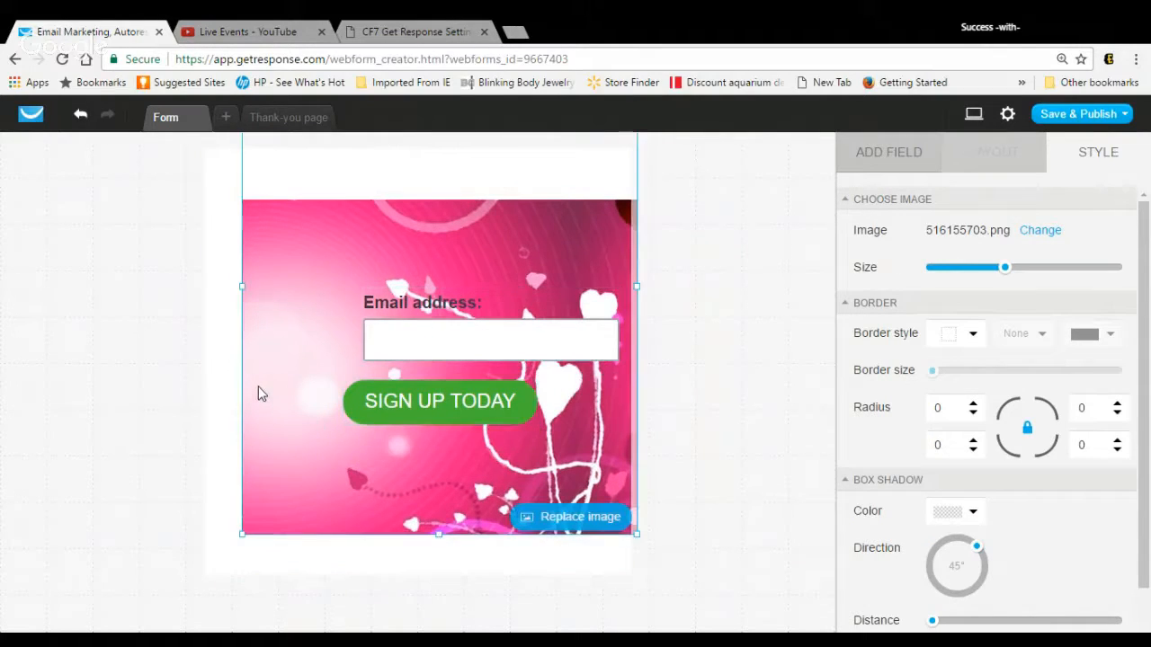
left_click(385, 421)
left_click_drag(386, 421, 388, 506)
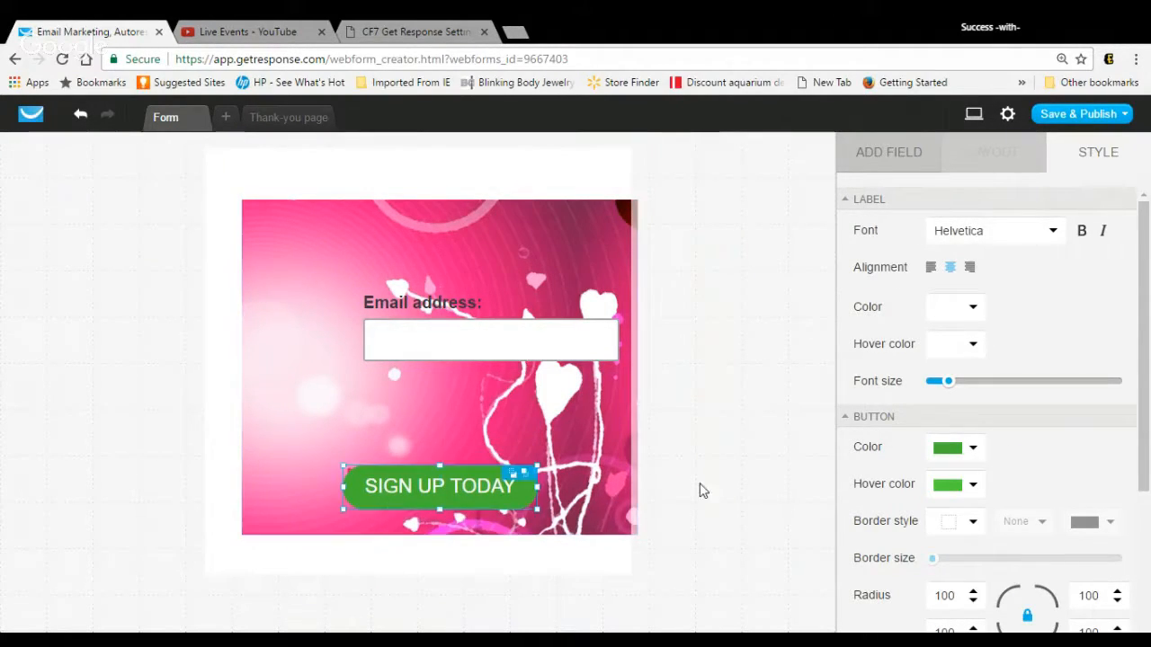
Step: Change the fill color of the SIGN UP TODAY button to solid purple #B234AD
left_click(951, 450)
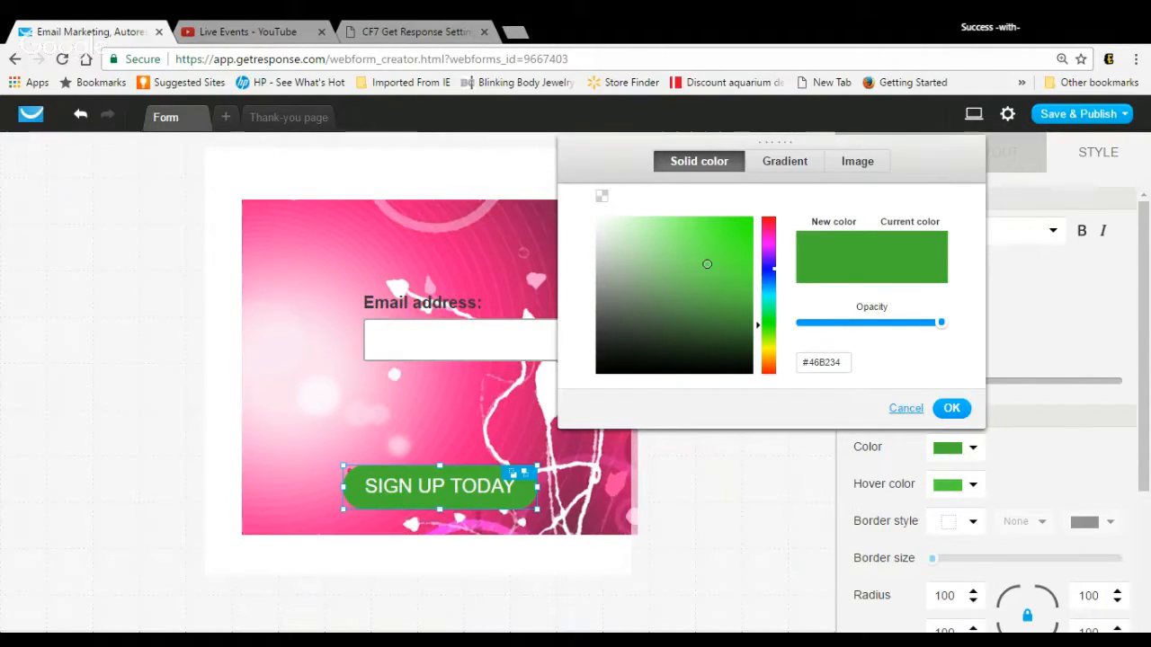
left_click(768, 241)
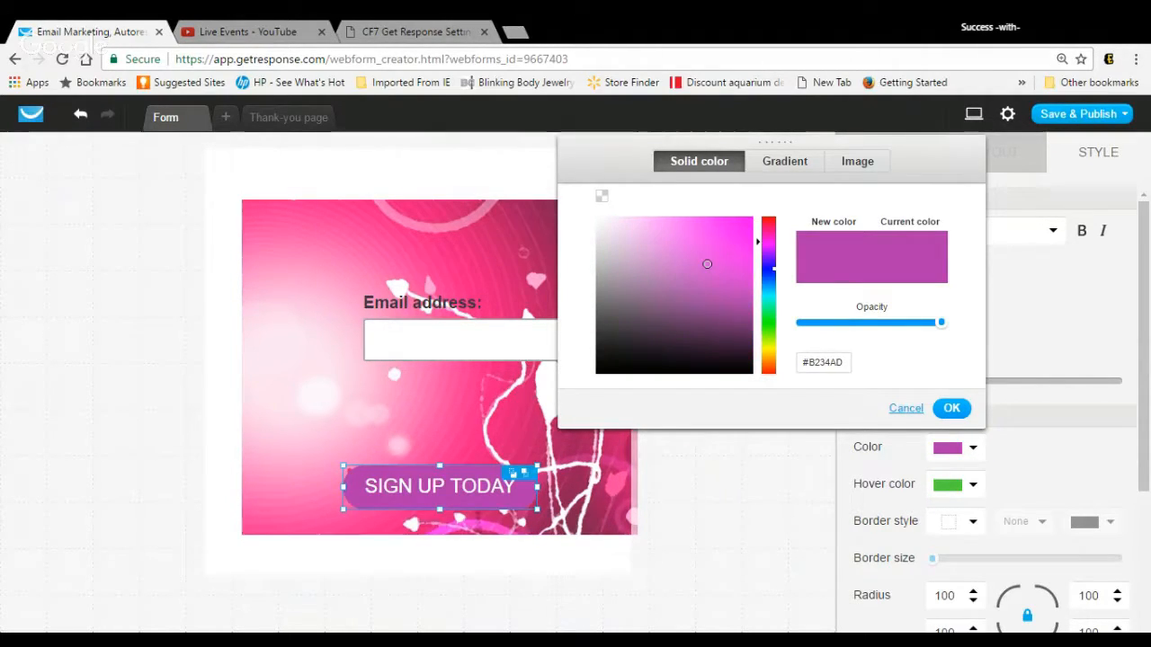
left_click(955, 411)
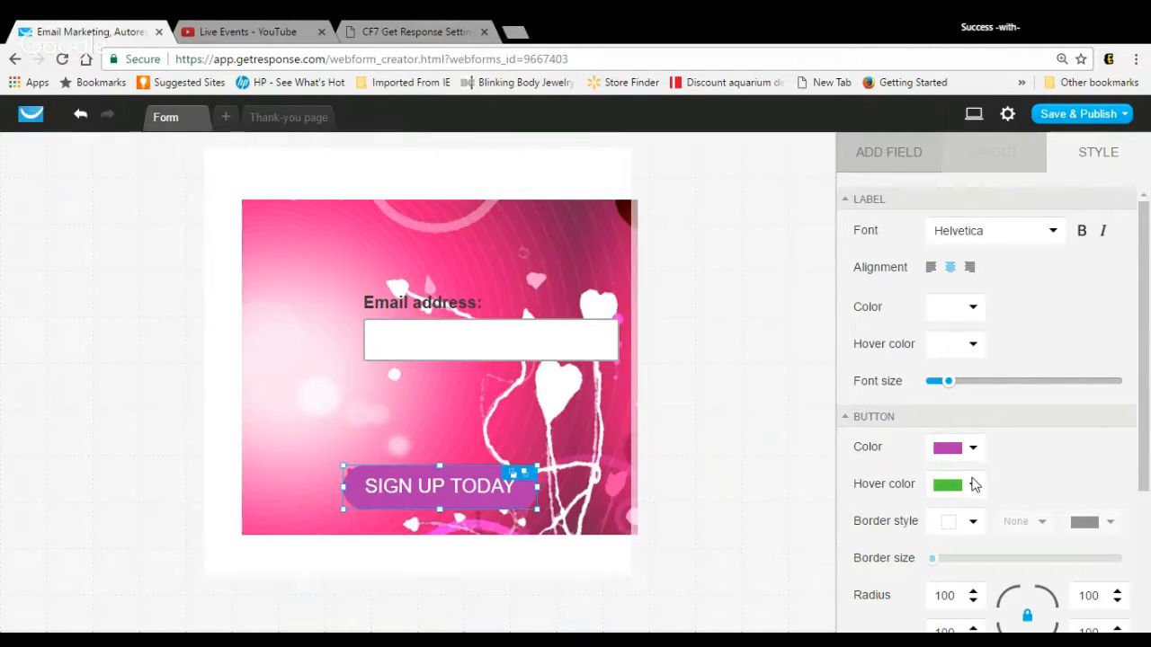
Step: Move the Email address field to just above the SIGN UP TODAY button and reduce its label's line height to the minimum
left_click(619, 442)
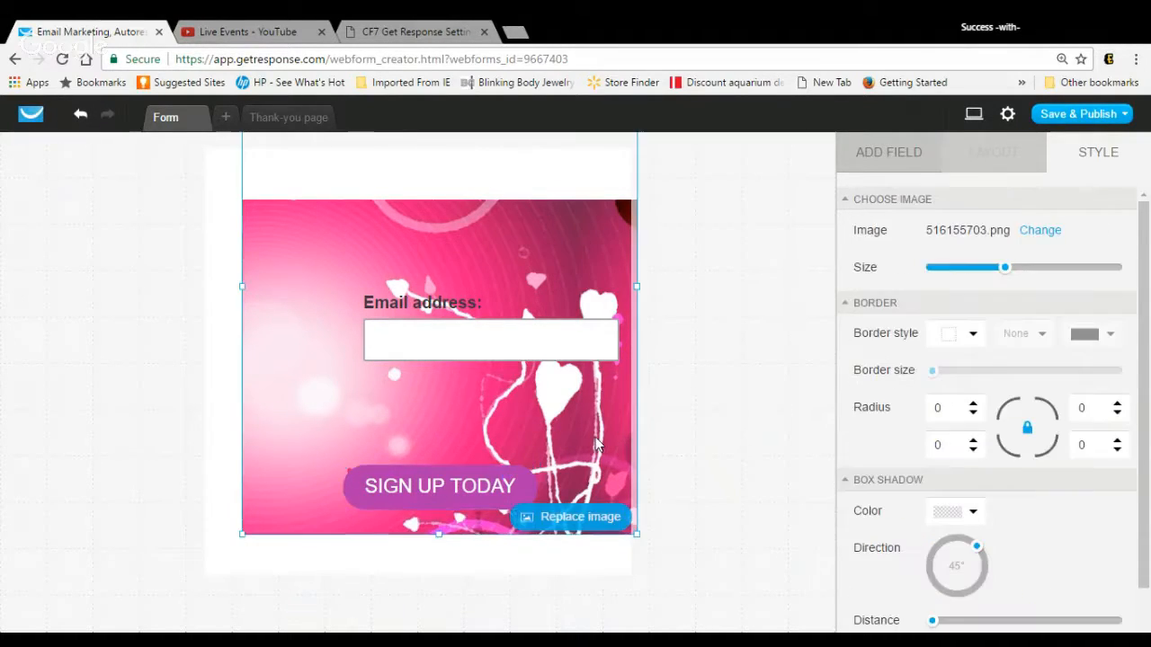
left_click(534, 358)
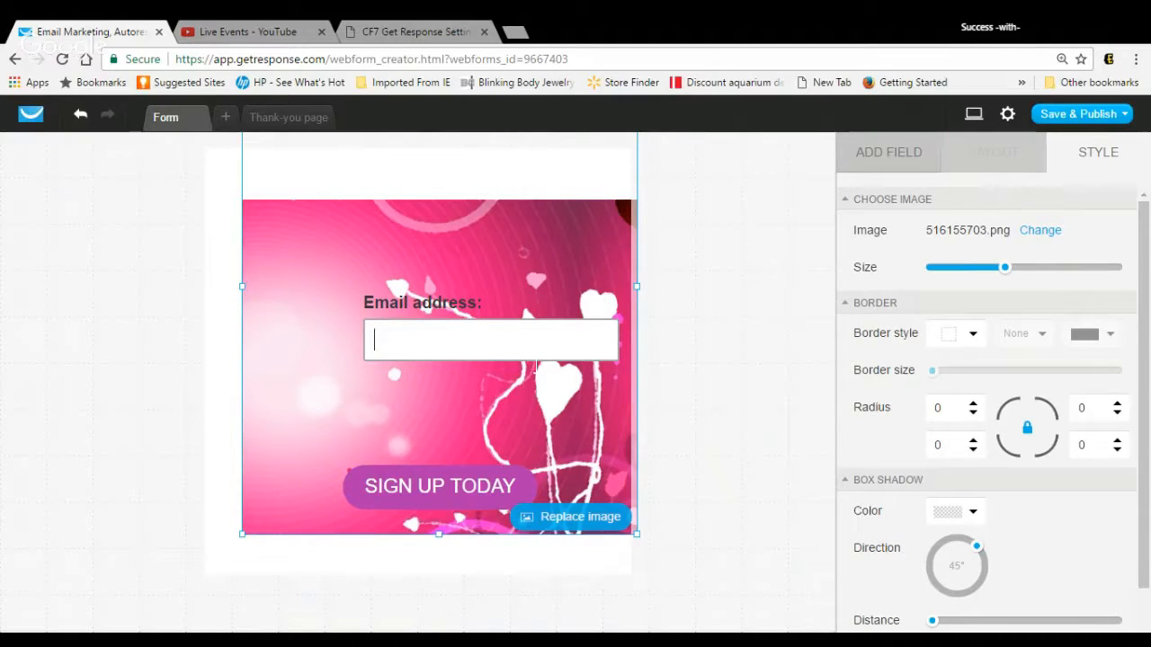
left_click_drag(534, 365, 483, 457)
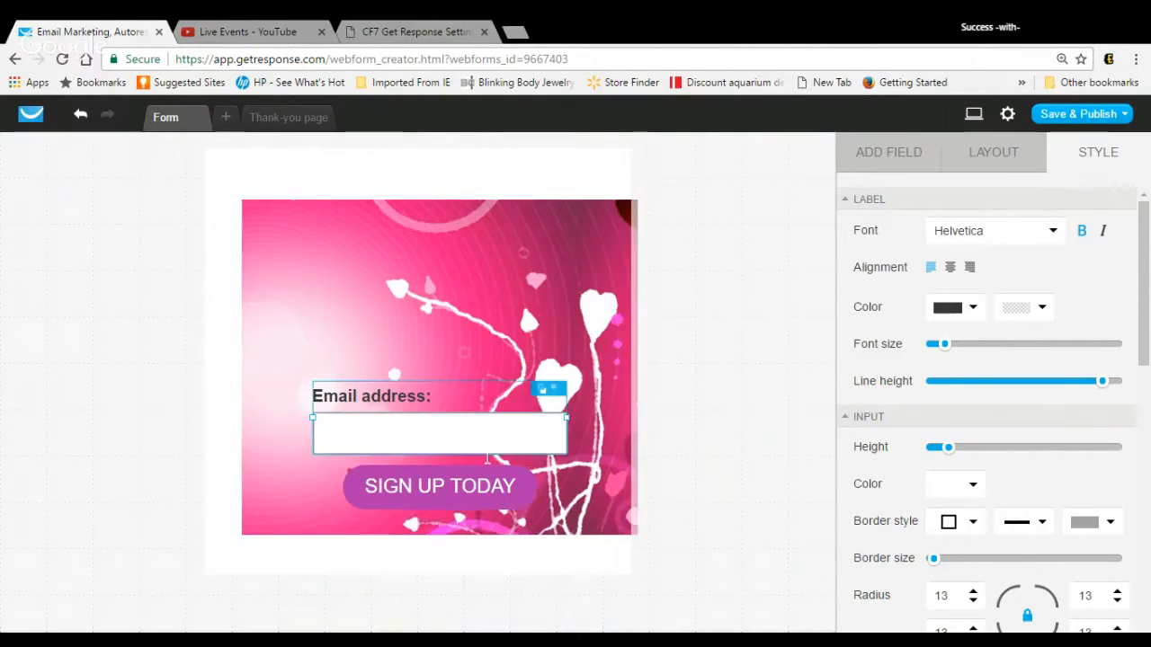
left_click_drag(1102, 383, 933, 411)
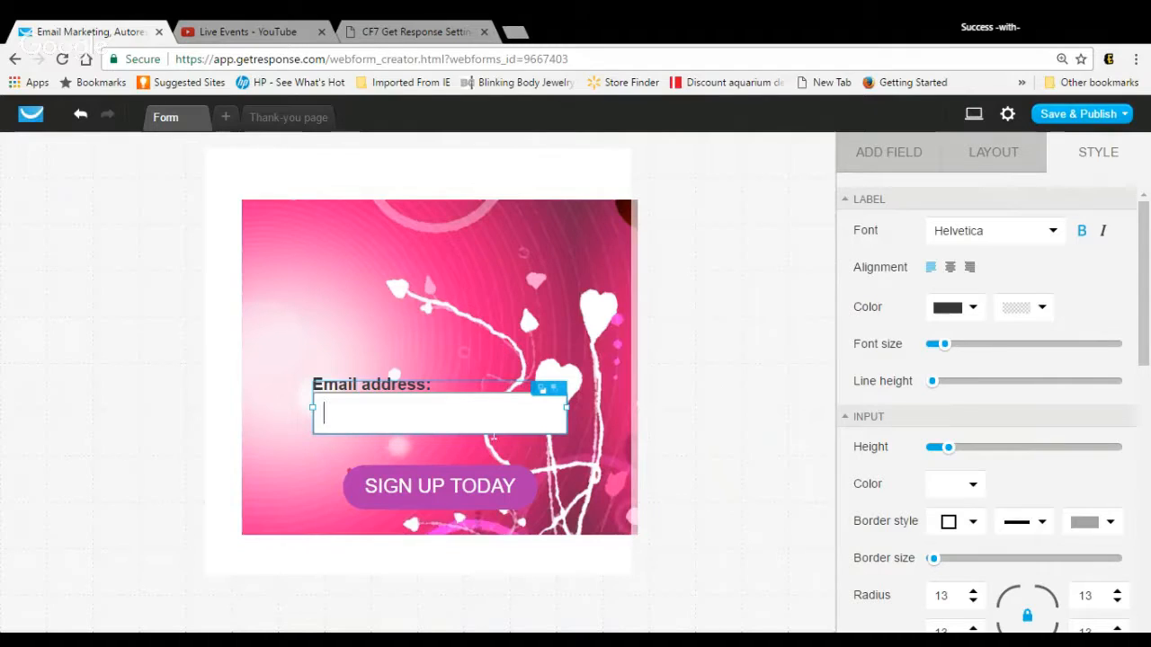
left_click_drag(494, 437, 493, 461)
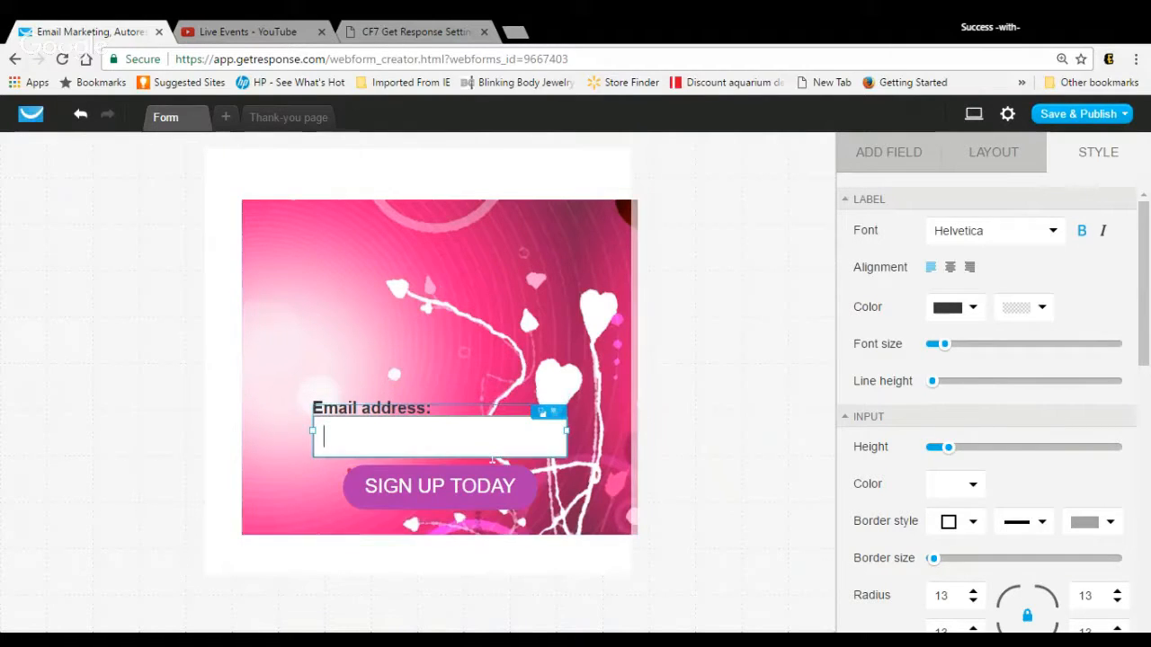
Step: Try to edit the Email address label's text and raise its line height to a little under a quarter of the range
double_click(338, 414)
left_click(316, 415)
double_click(317, 416)
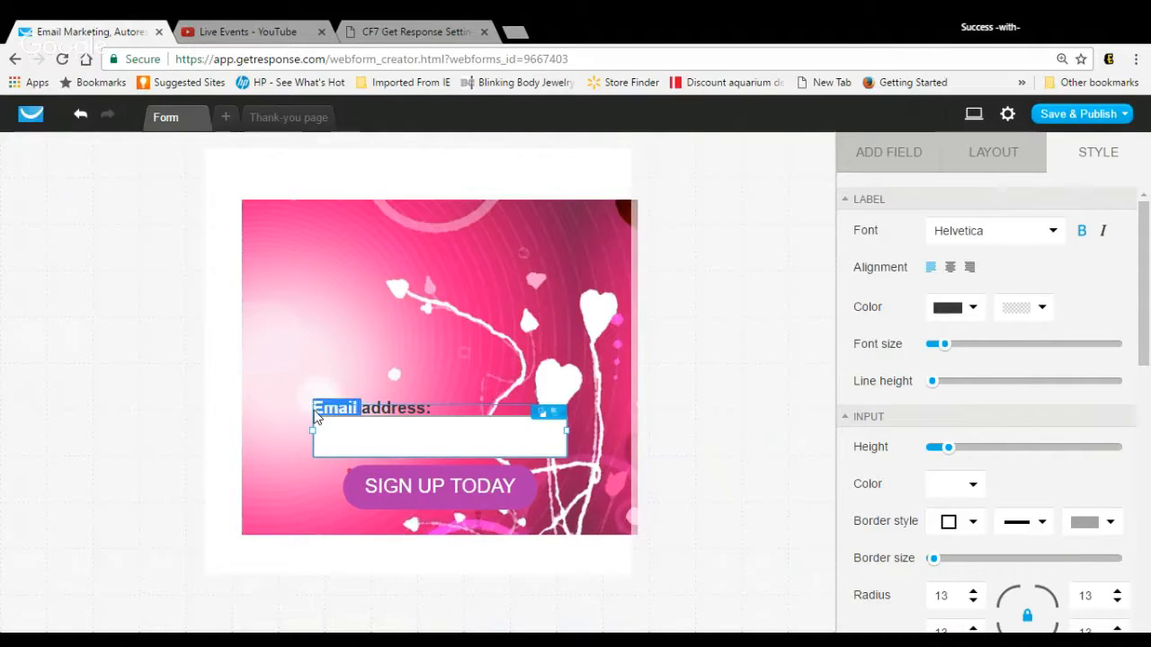
left_click(432, 416)
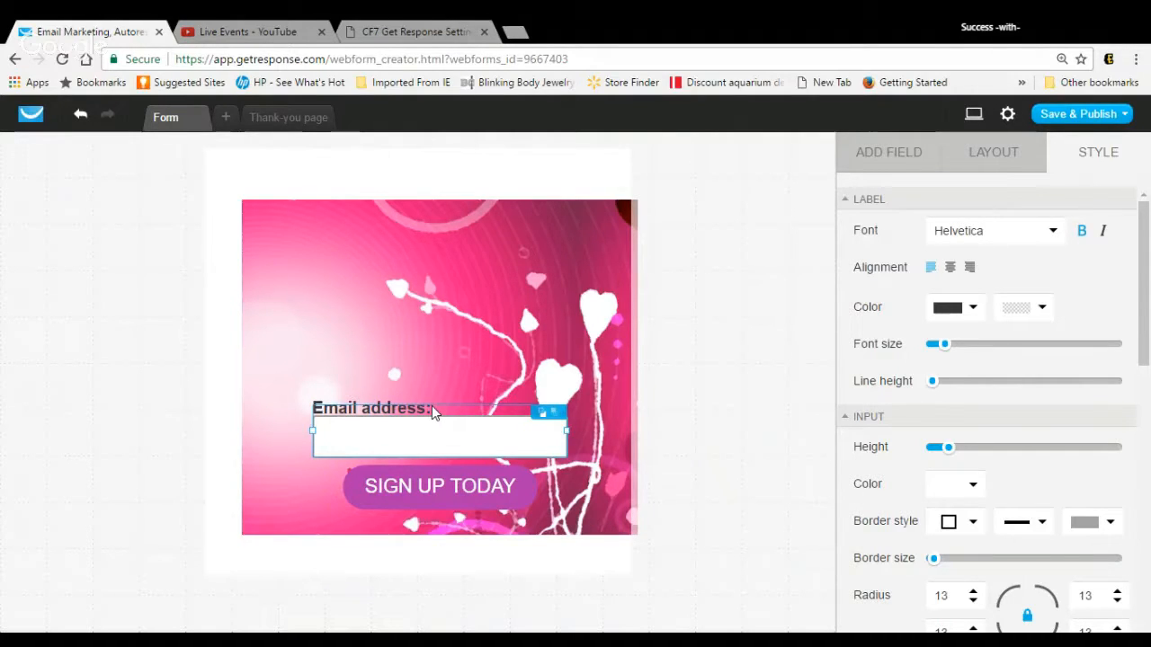
left_click_drag(937, 383, 1035, 401)
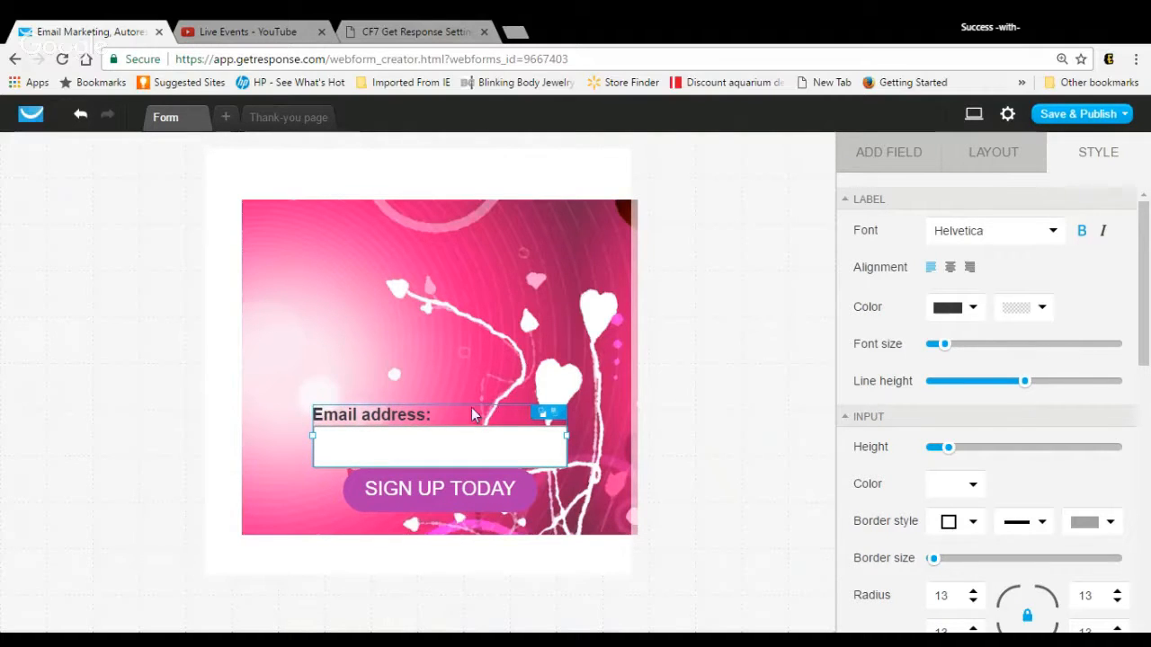
left_click(437, 416)
key("BackSpace")
left_click_drag(1035, 386, 978, 393)
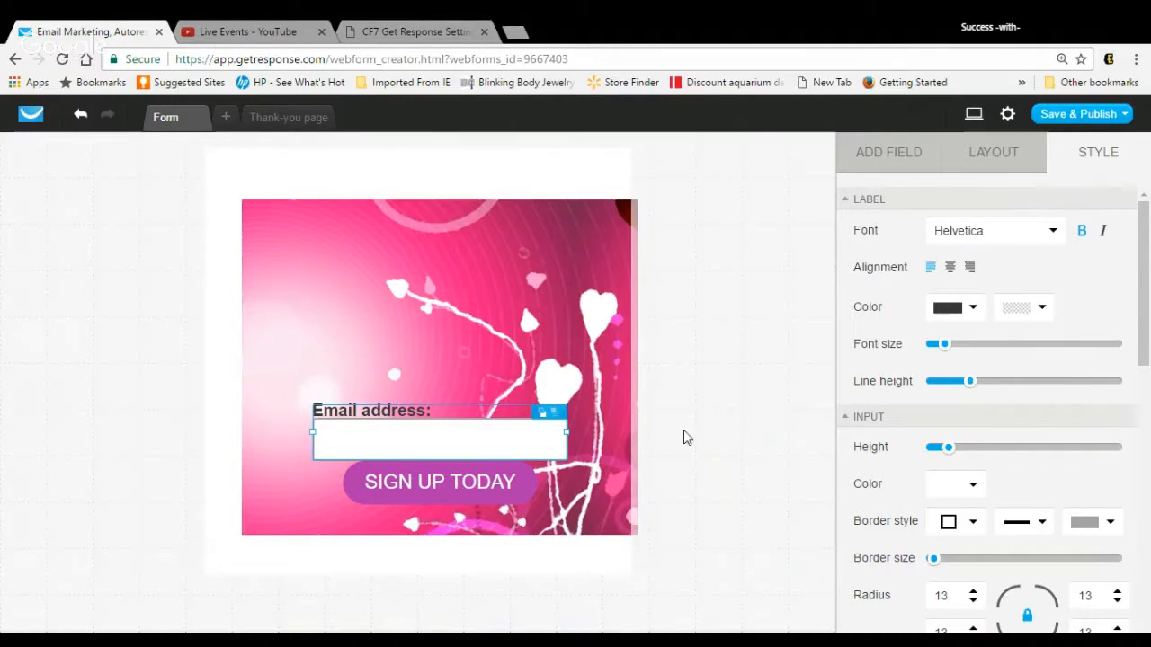
Step: Shift the SIGN UP TODAY button slightly lower and add a First name field directly above the Email address field
left_click(485, 493)
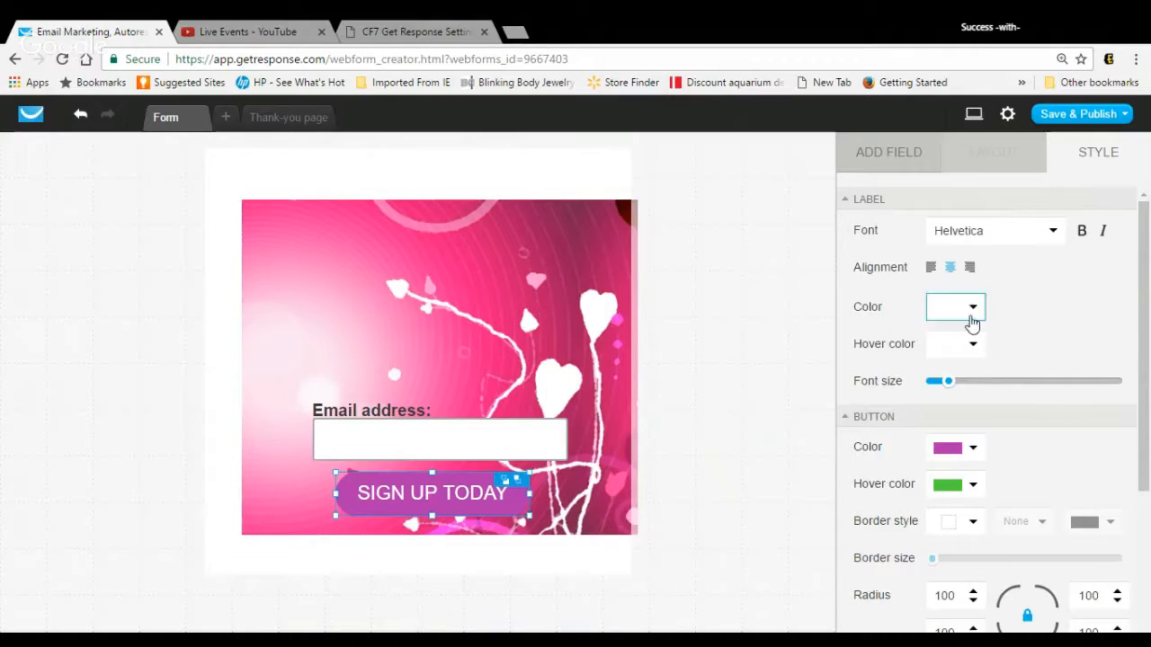
left_click(861, 172)
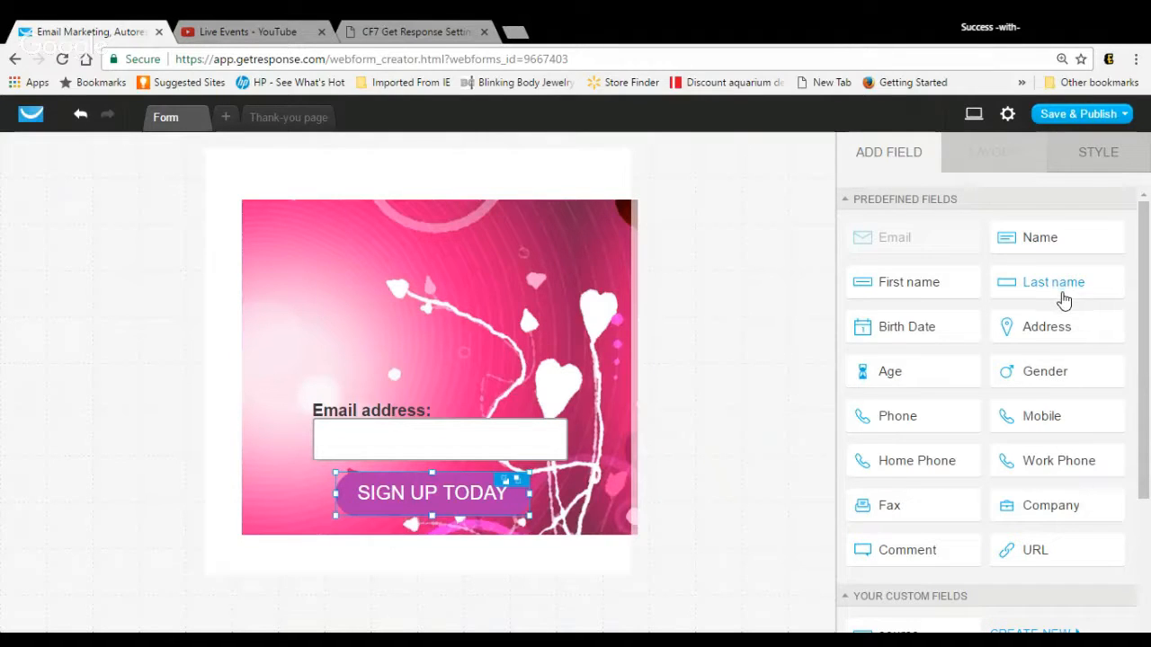
mouse_move(1083, 327)
left_click_drag(933, 286, 455, 349)
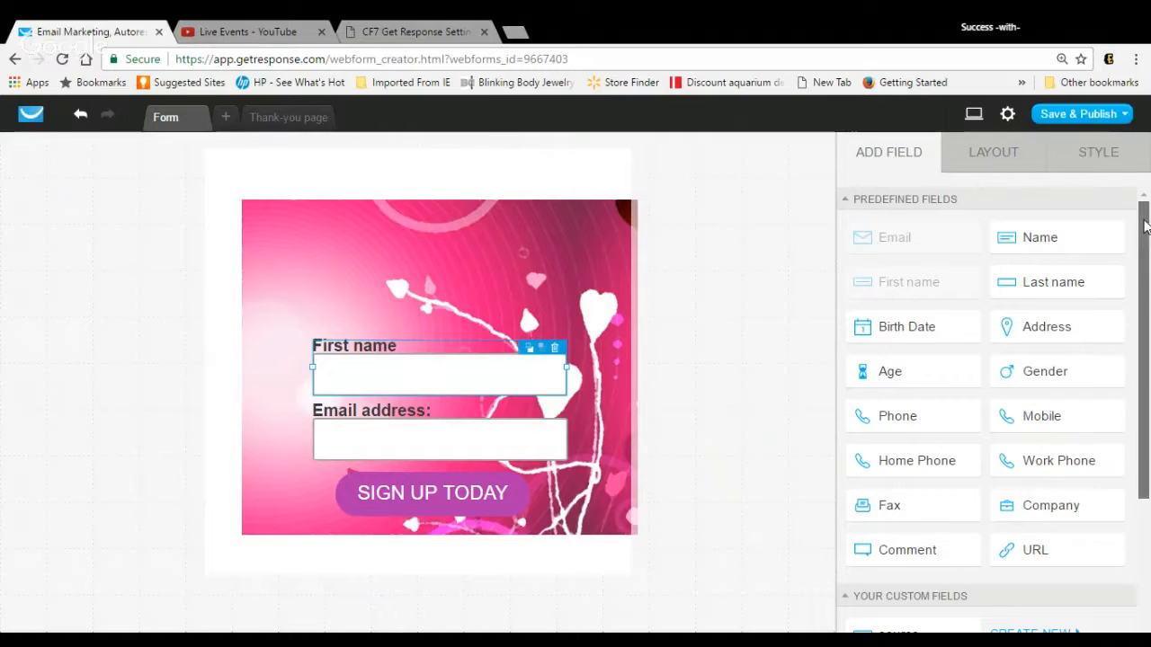
Step: Add a text element over the upper part of the picture and set its text color to #E5EEF1
left_click_drag(1143, 228, 1141, 411)
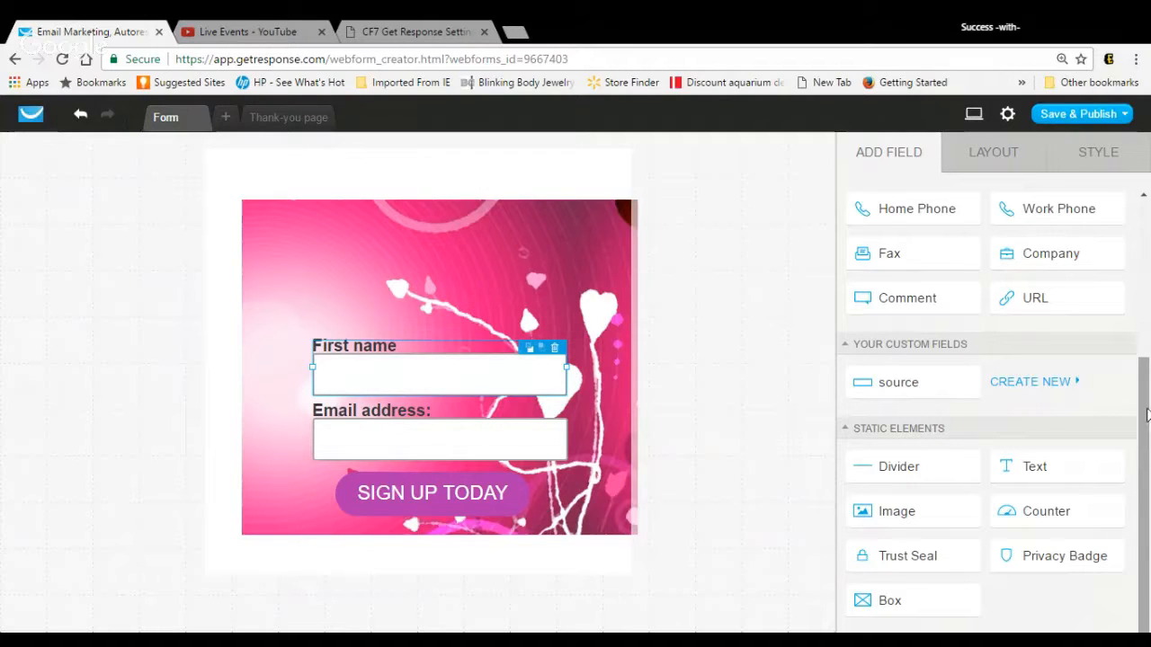
left_click_drag(1038, 479, 444, 255)
left_click(460, 270)
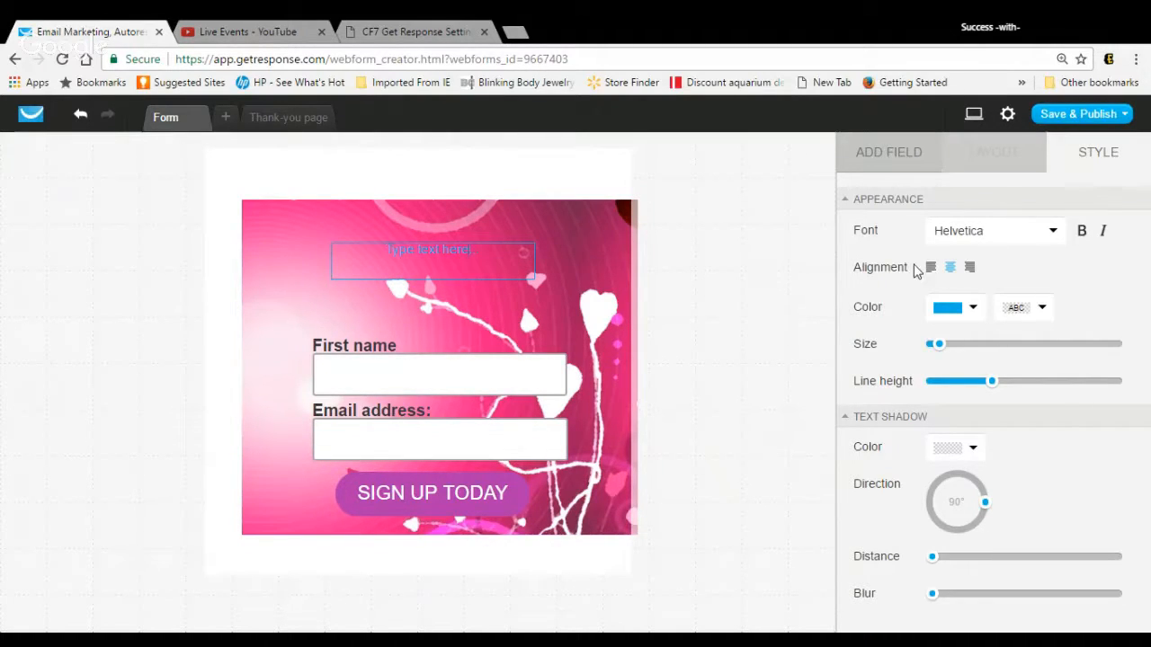
left_click(978, 308)
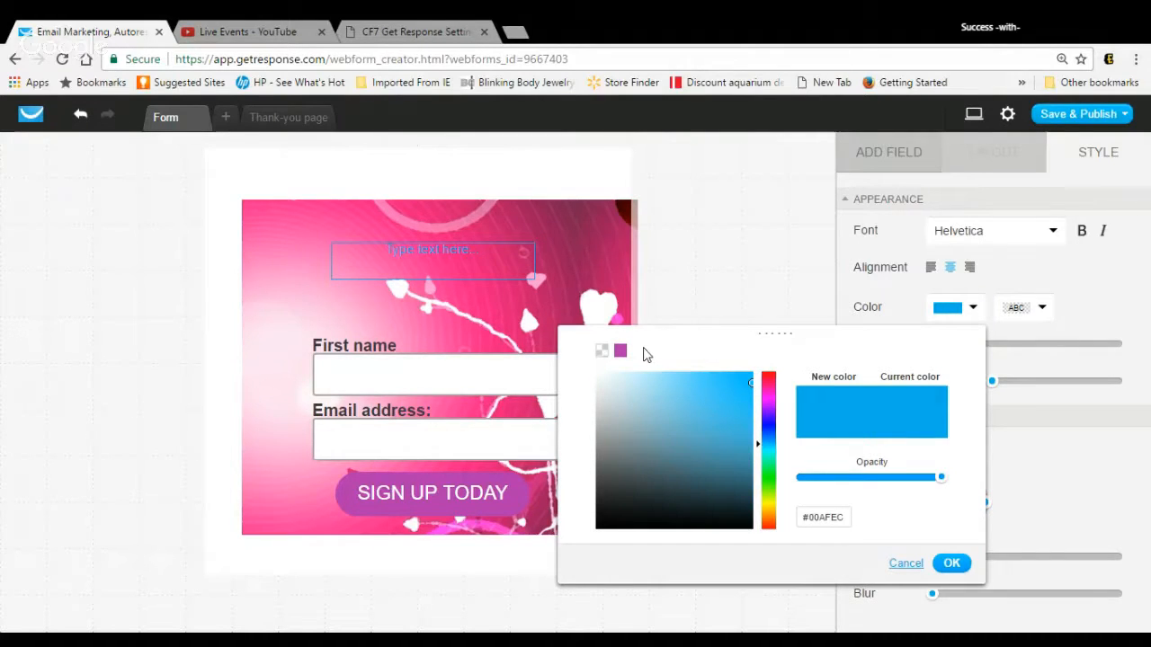
left_click(603, 379)
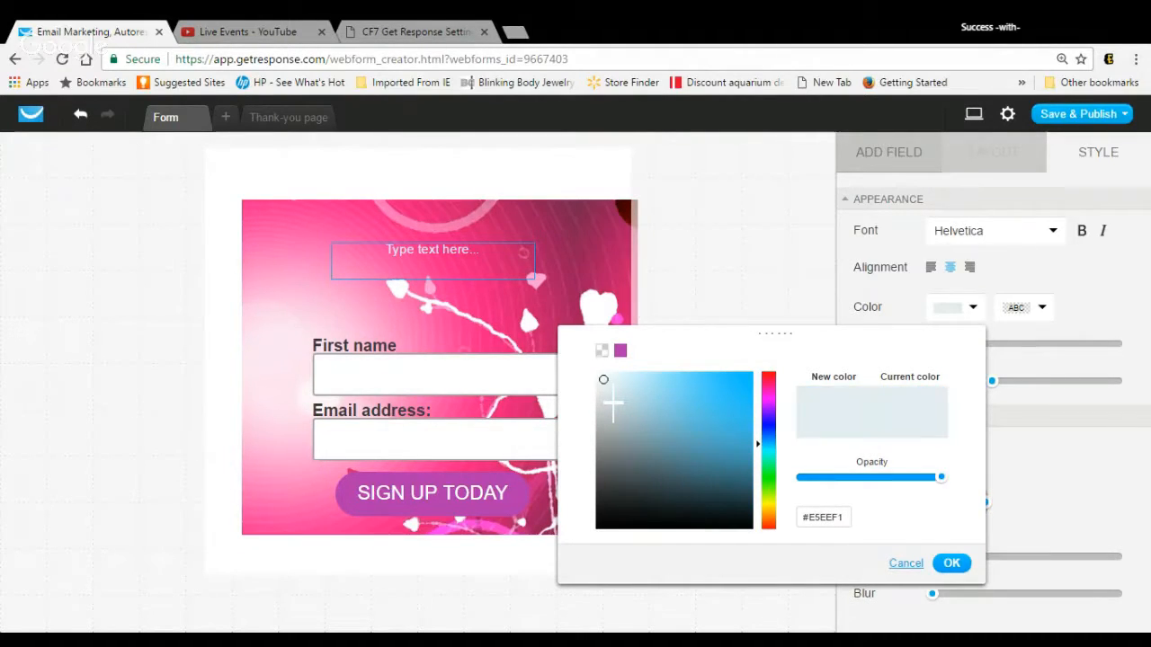
left_click(955, 564)
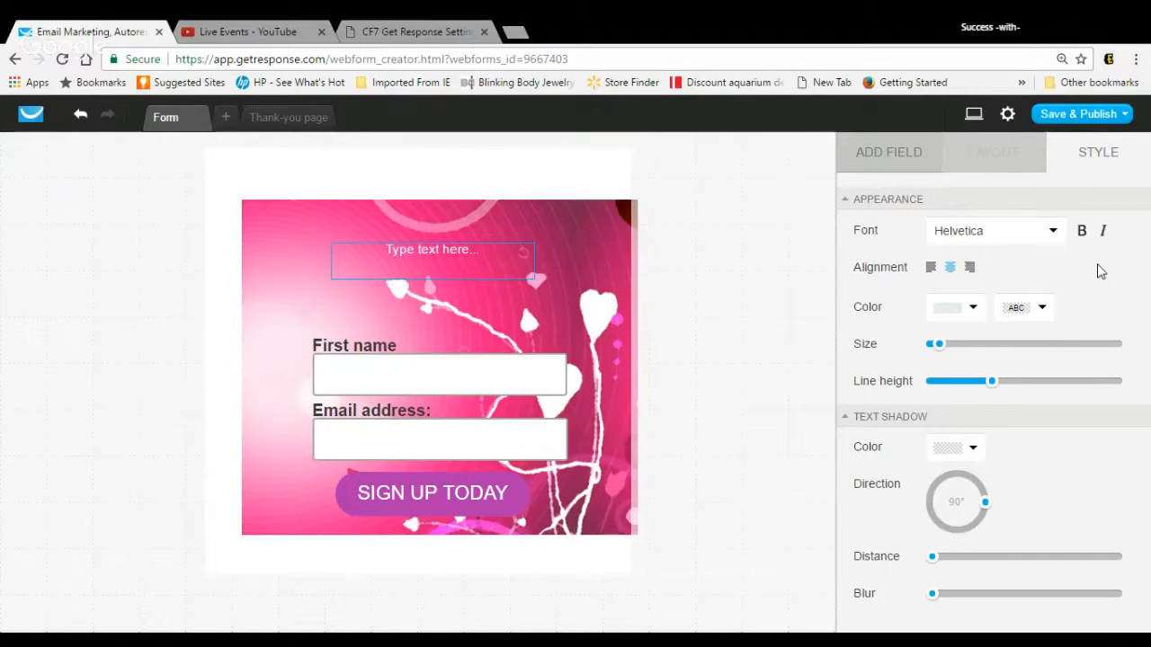
Step: Set the new text element's font to Gabriela and increase its size slightly
left_click(1054, 232)
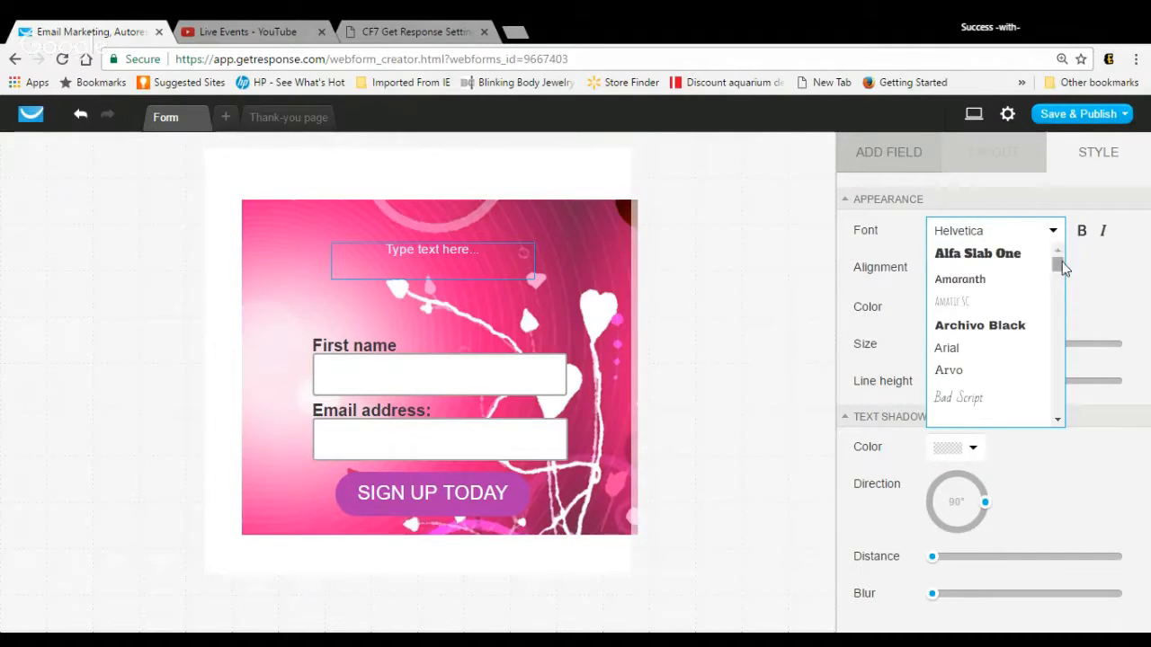
left_click_drag(1062, 262, 1061, 301)
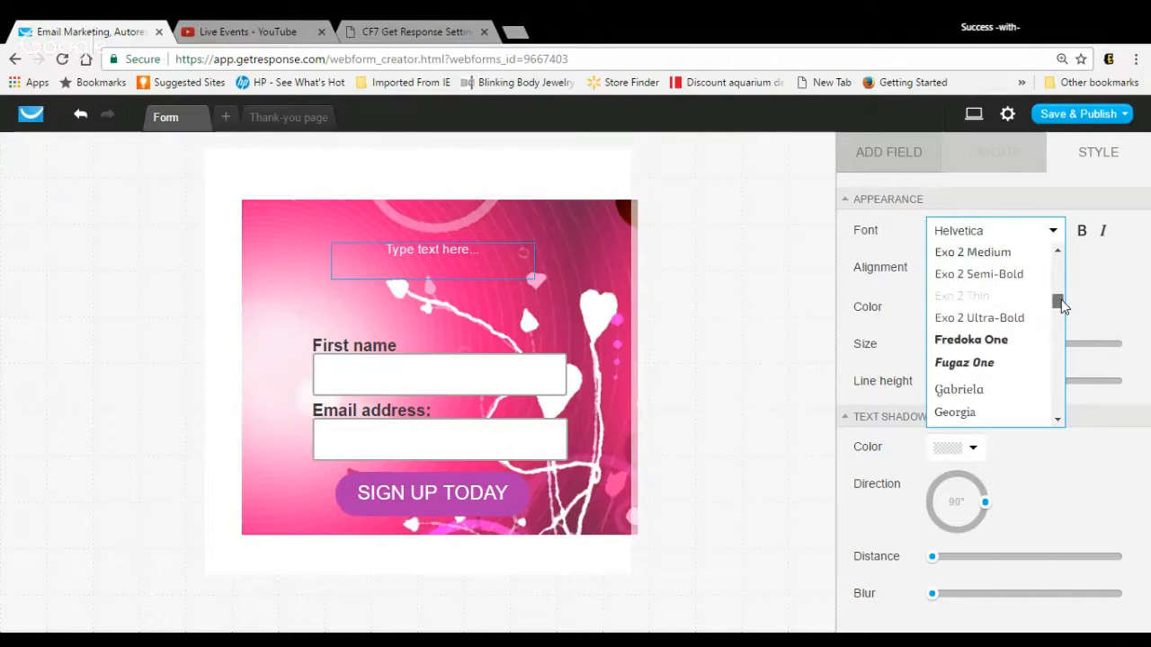
left_click(973, 391)
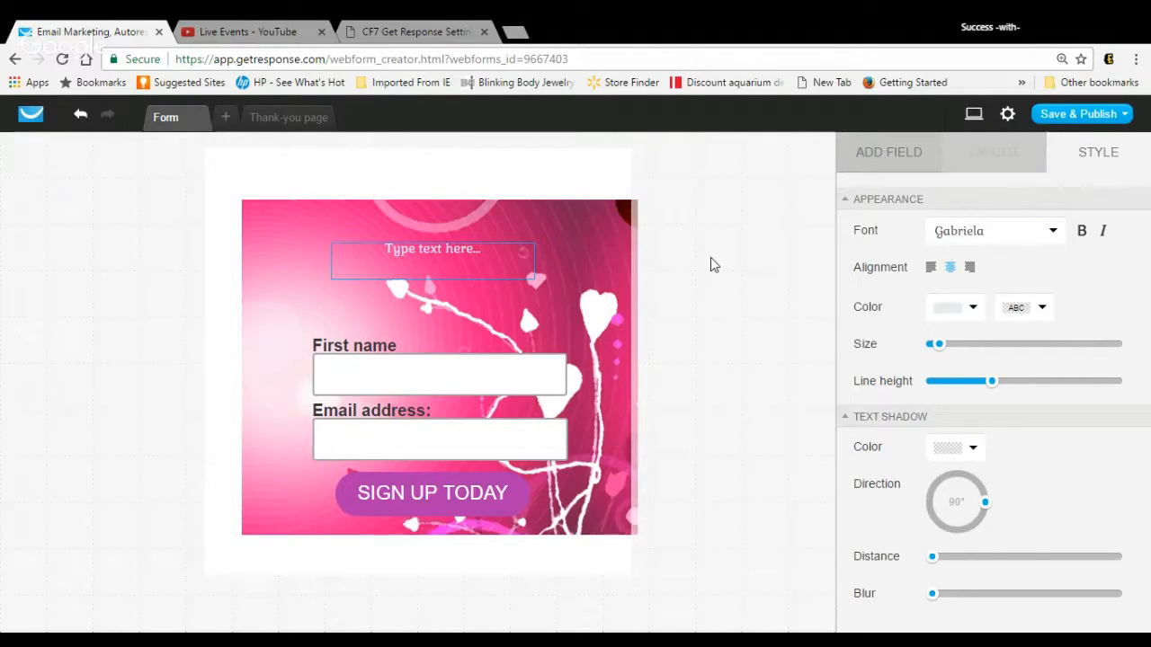
left_click_drag(945, 352, 956, 352)
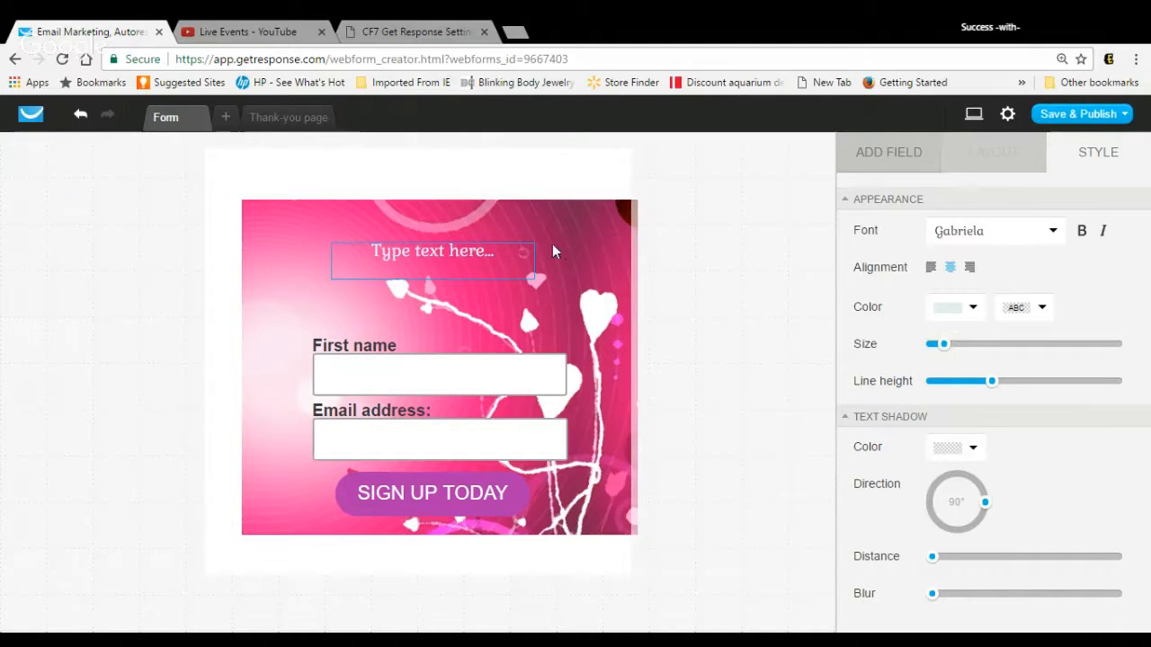
Step: Replace the text element's placeholder with "Join My Email List"
key("BackSpace")
key("BackSpace")
key("BackSpace")
key("BackSpace")
key("BackSpace")
key("BackSpace")
key("BackSpace")
key("BackSpace")
key("BackSpace")
key("BackSpace")
key("BackSpace")
key("BackSpace")
key("BackSpace")
key("BackSpace")
key("BackSpace")
key("BackSpace")
key("BackSpace")
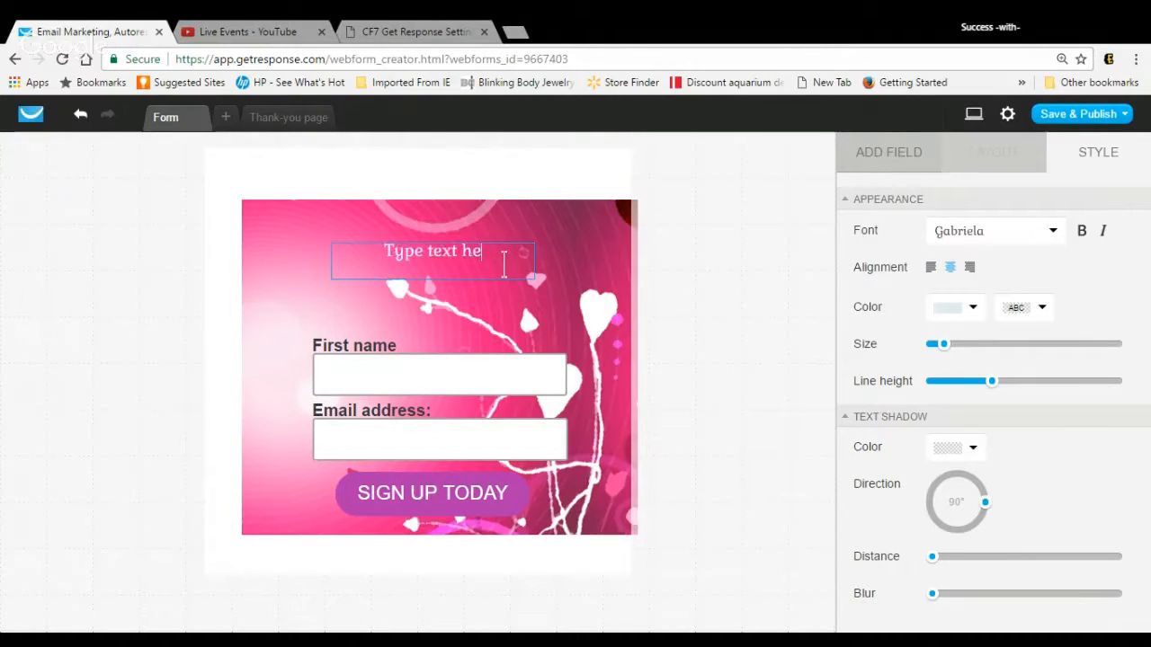
type("Join")
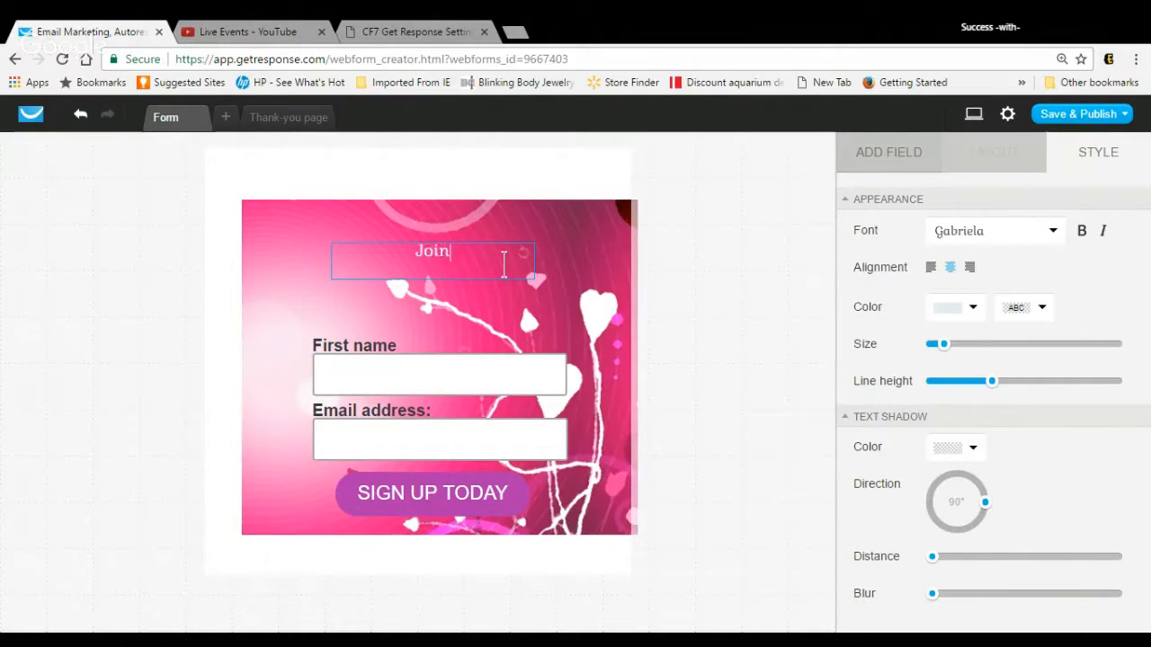
type(" My Emil")
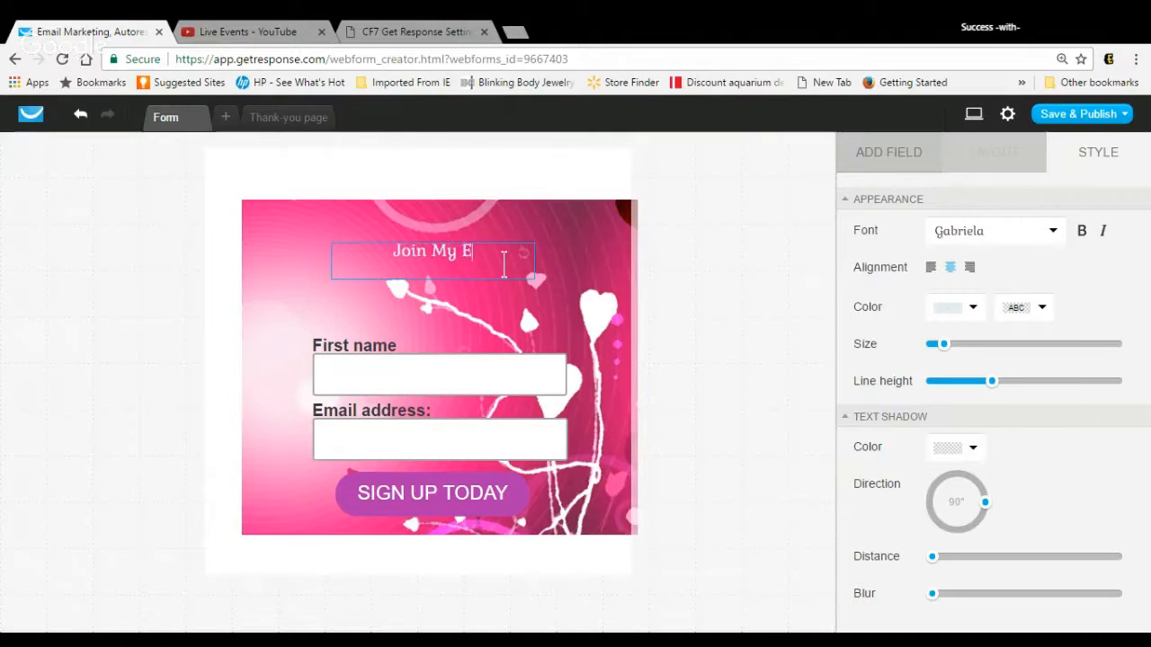
key("BackSpace")
key("BackSpace")
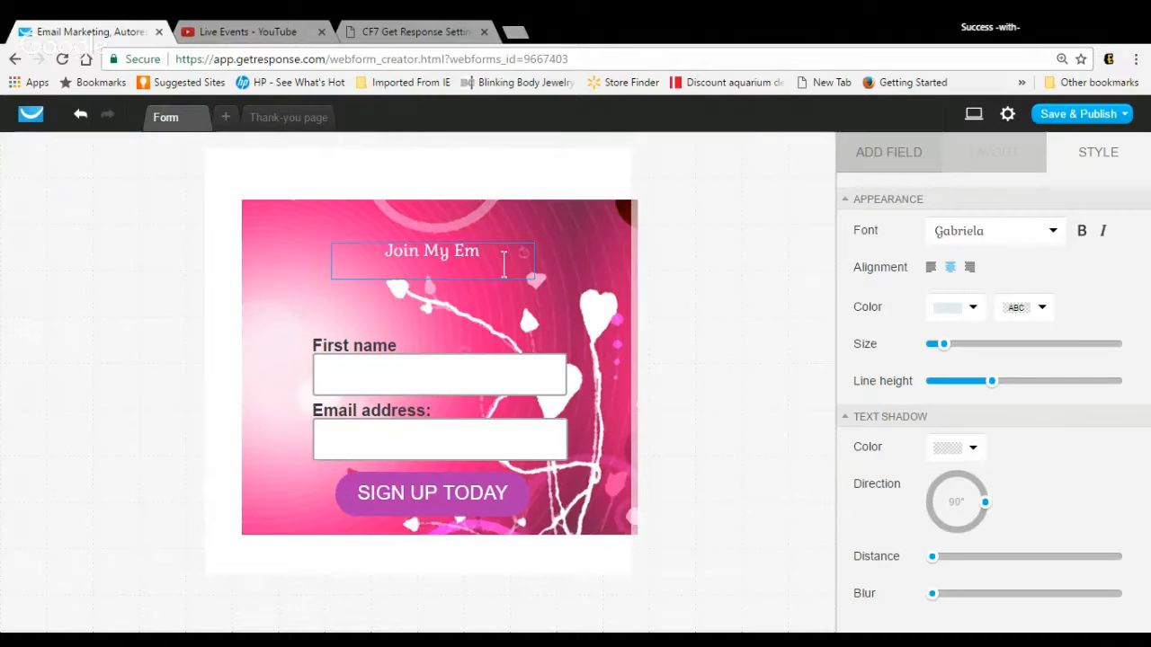
type("ail List")
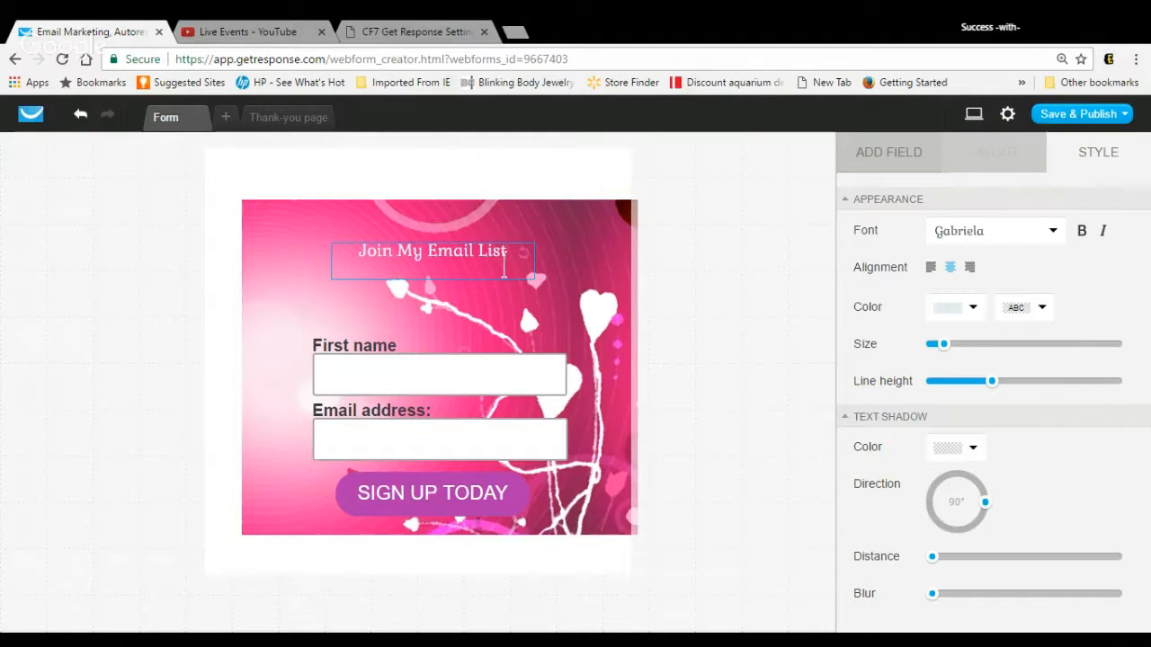
left_click(561, 261)
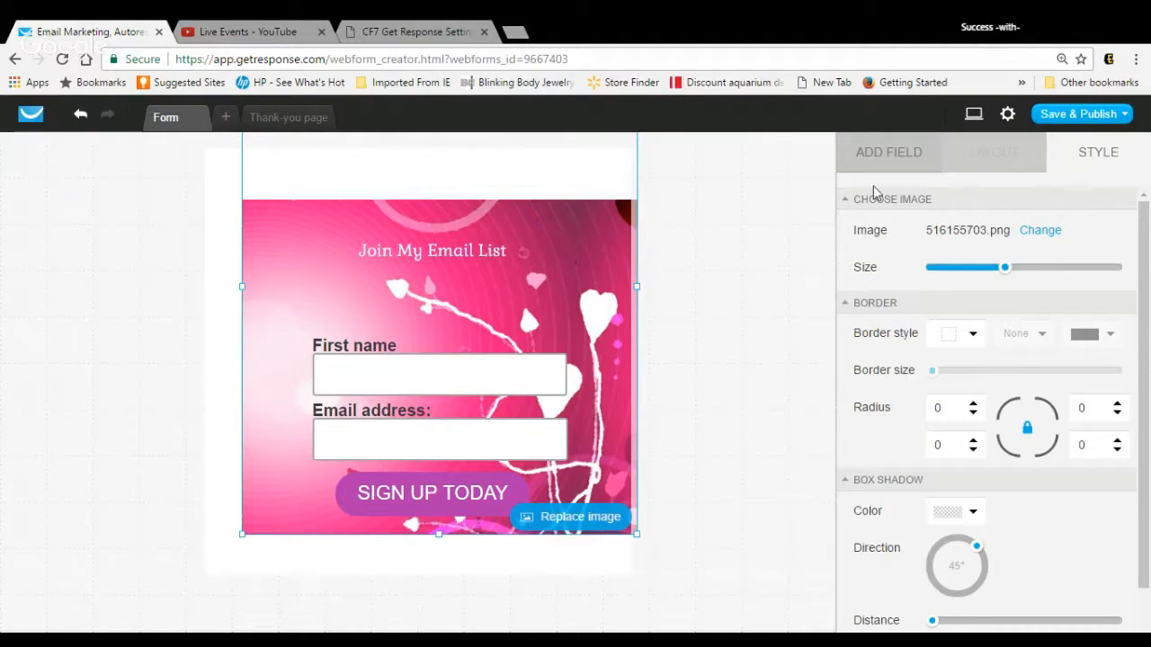
Step: Open the form settings, check the campaign choices, and rename the form "Weekly Training"
left_click(1011, 117)
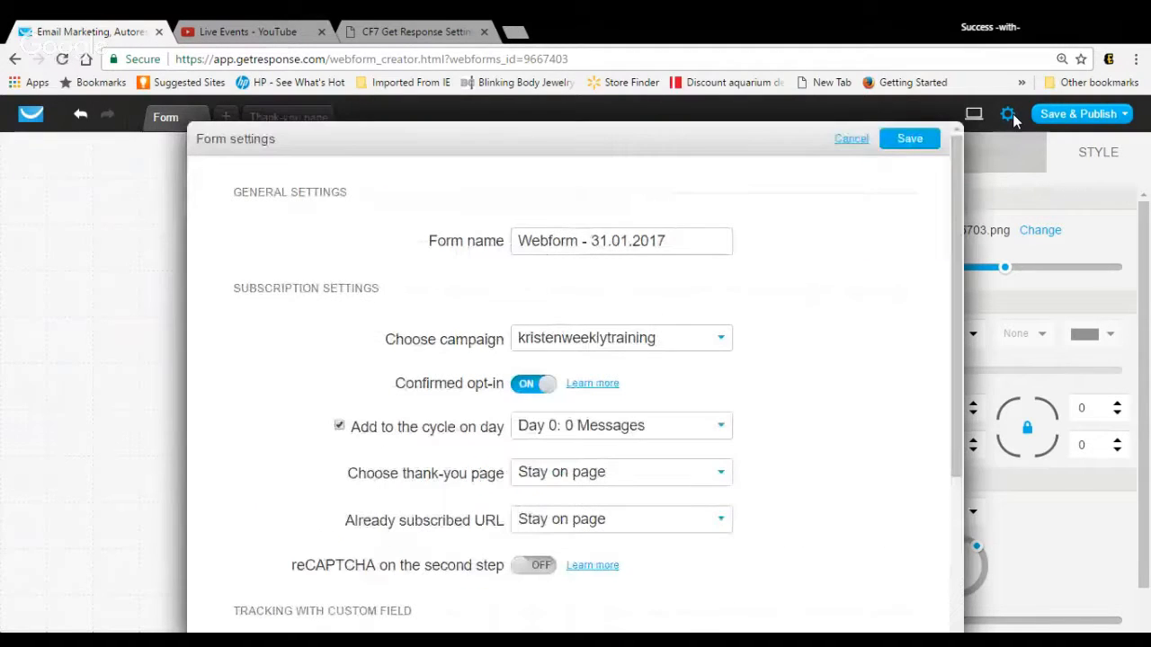
left_click(724, 342)
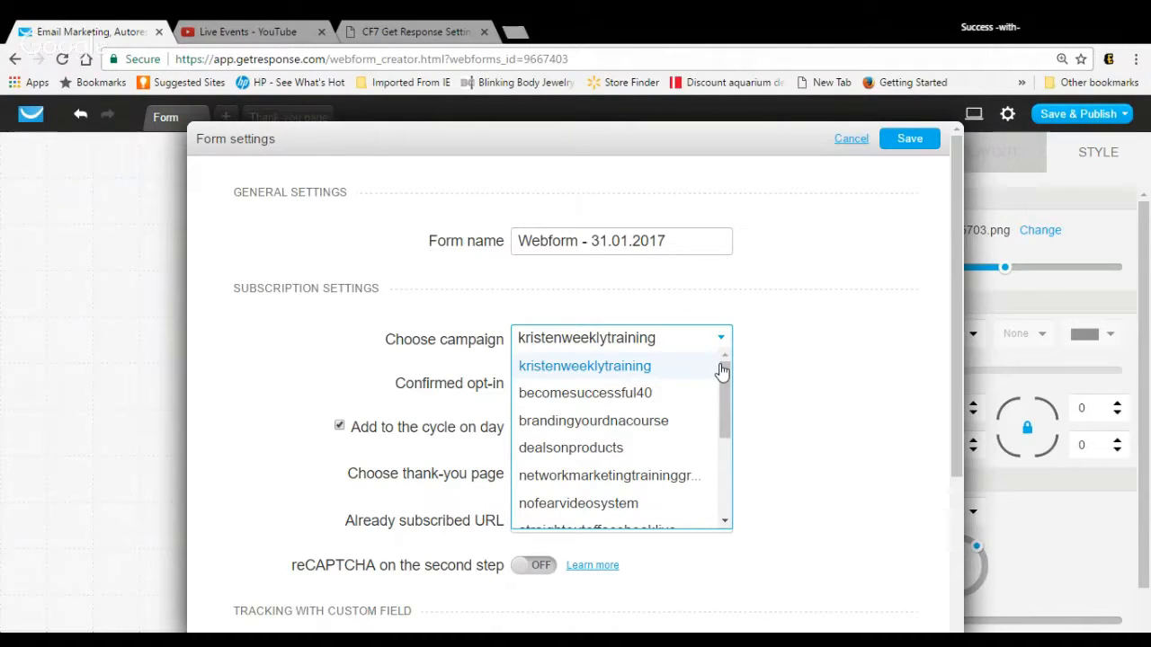
left_click(796, 339)
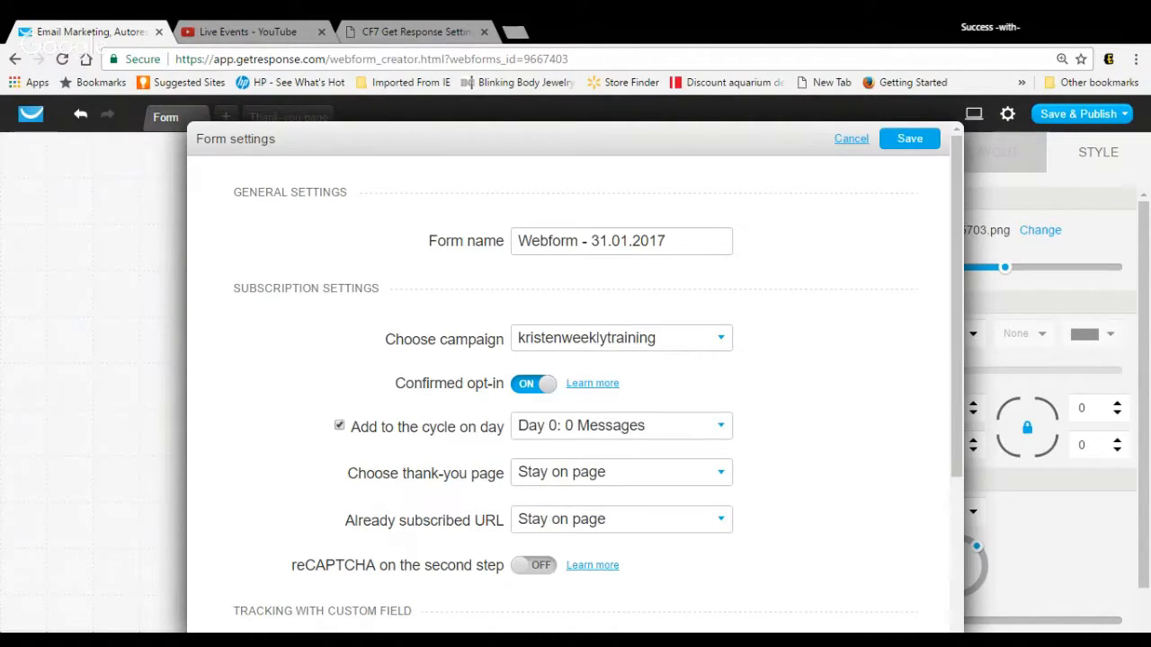
left_click(687, 245)
left_click_drag(667, 241, 507, 255)
key("BackSpace")
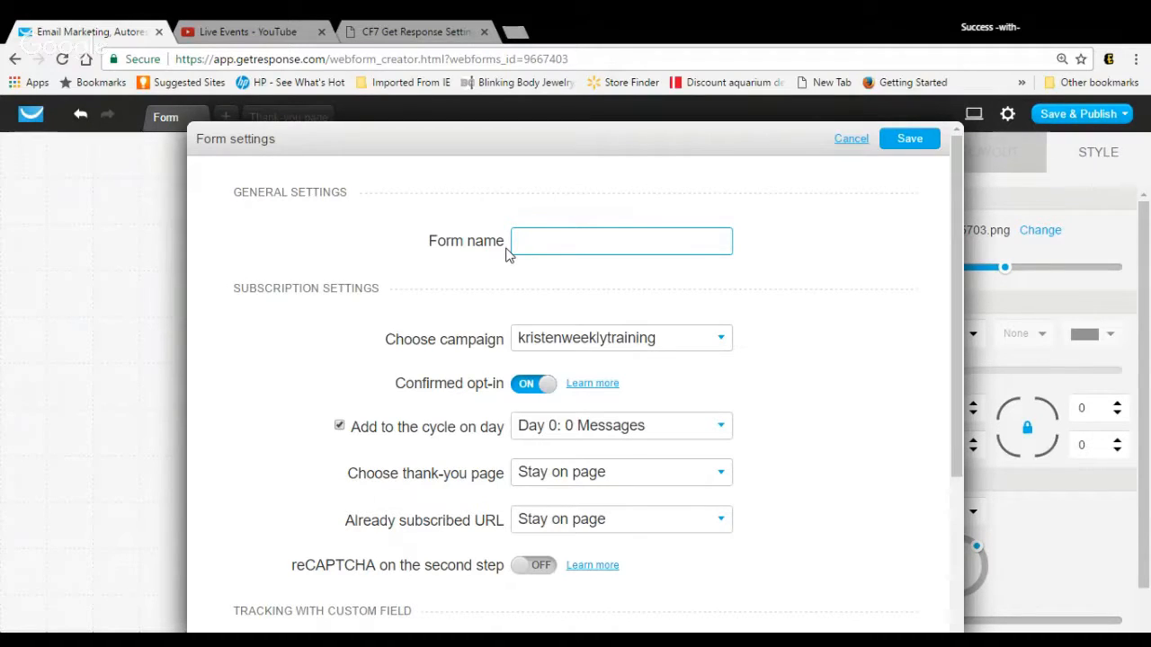
type("Weekly Training")
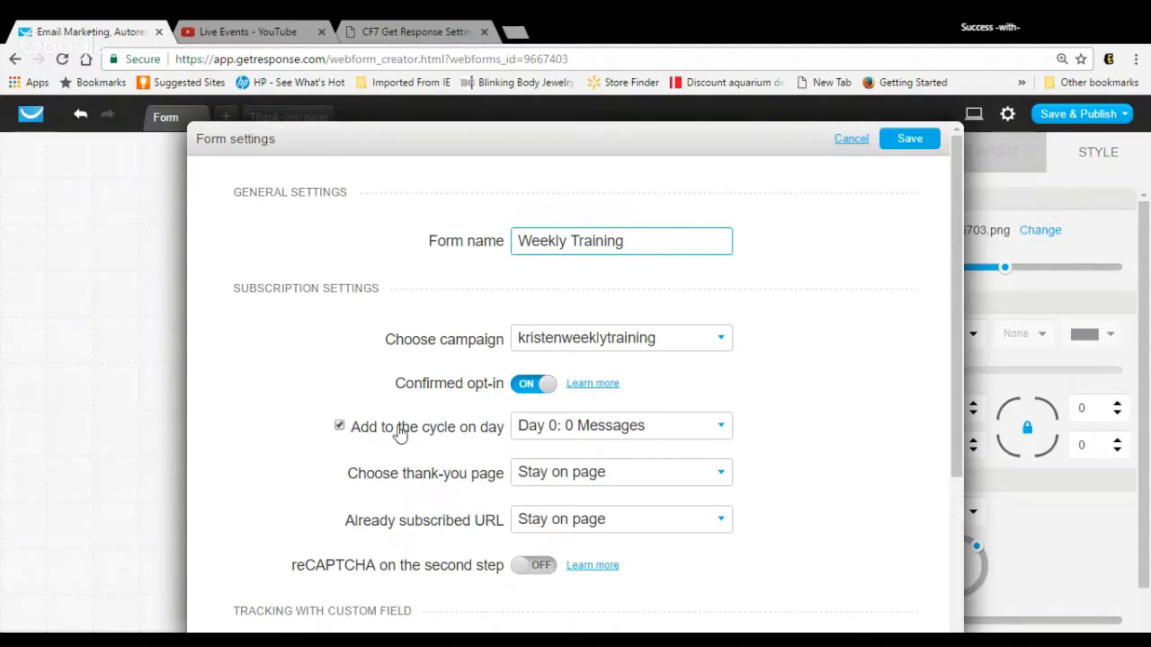
Step: Set the thank-you page to Default, turn on reCAPTCHA on the second step, and save the form settings
left_click(720, 477)
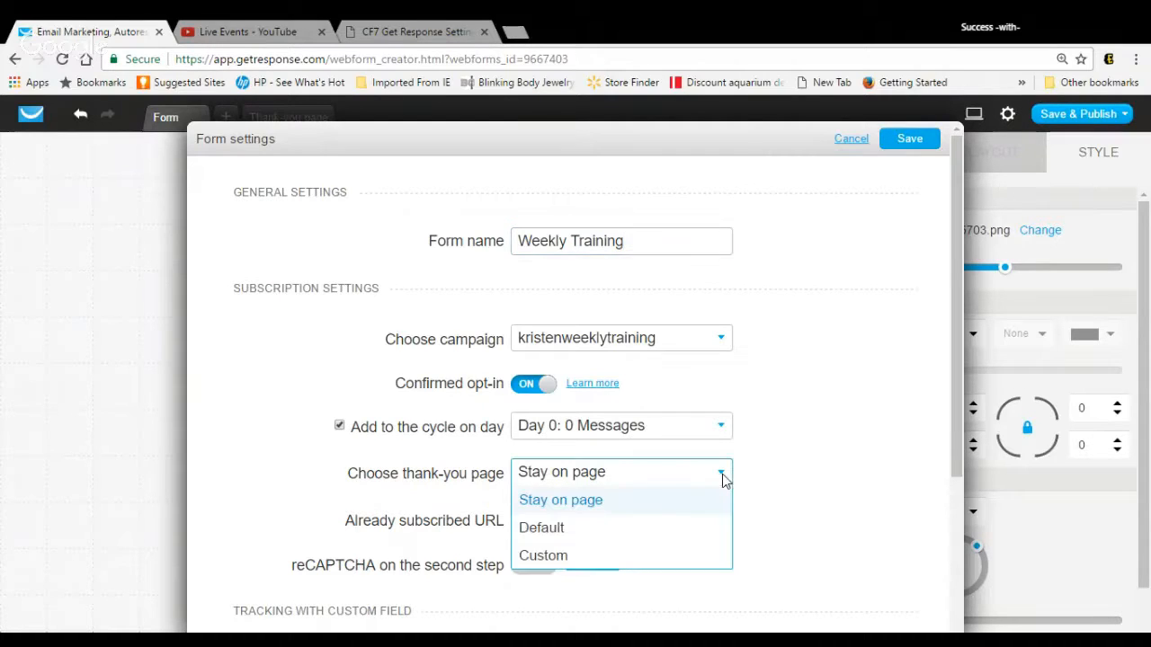
left_click(690, 539)
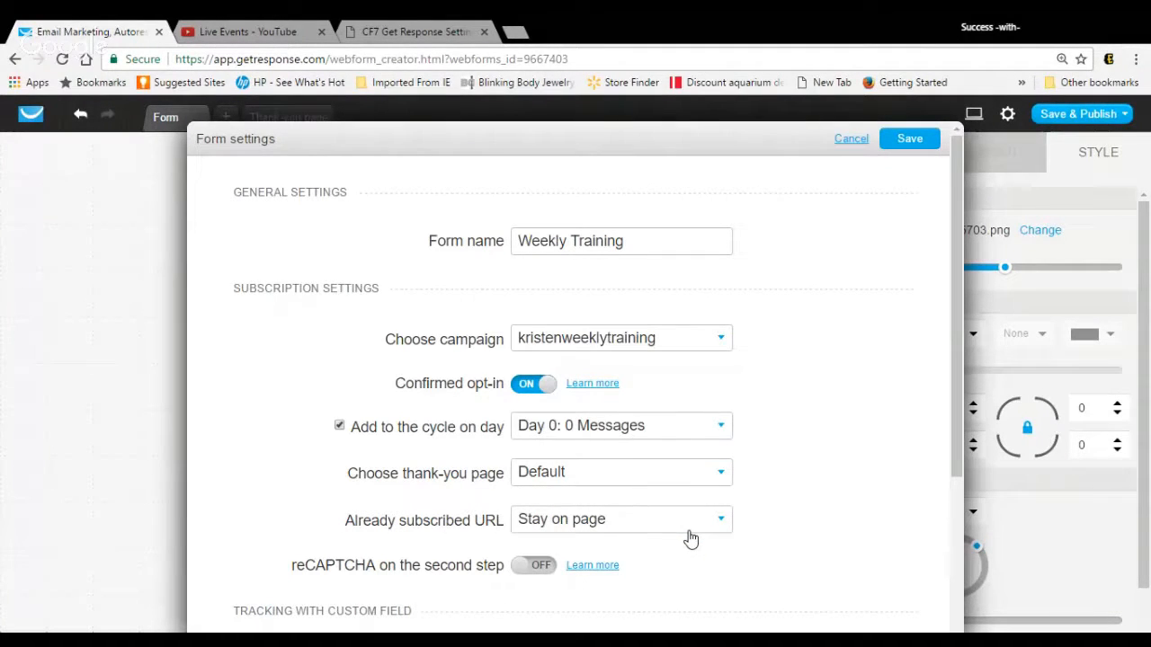
left_click(722, 476)
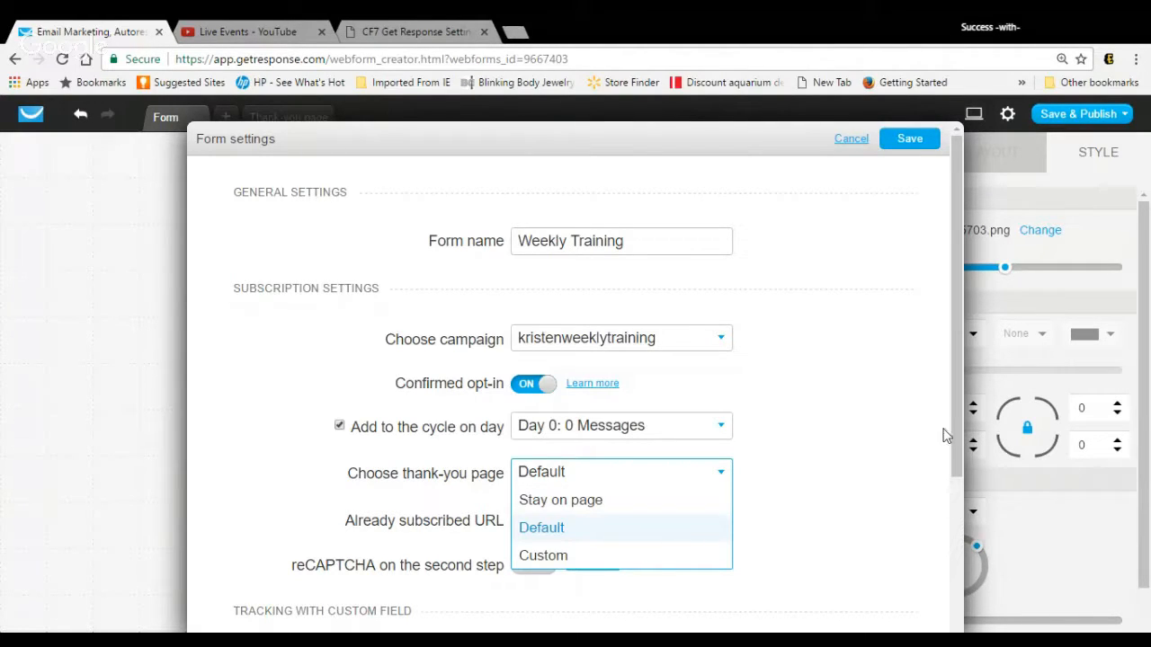
left_click_drag(958, 437, 960, 492)
left_click(532, 480)
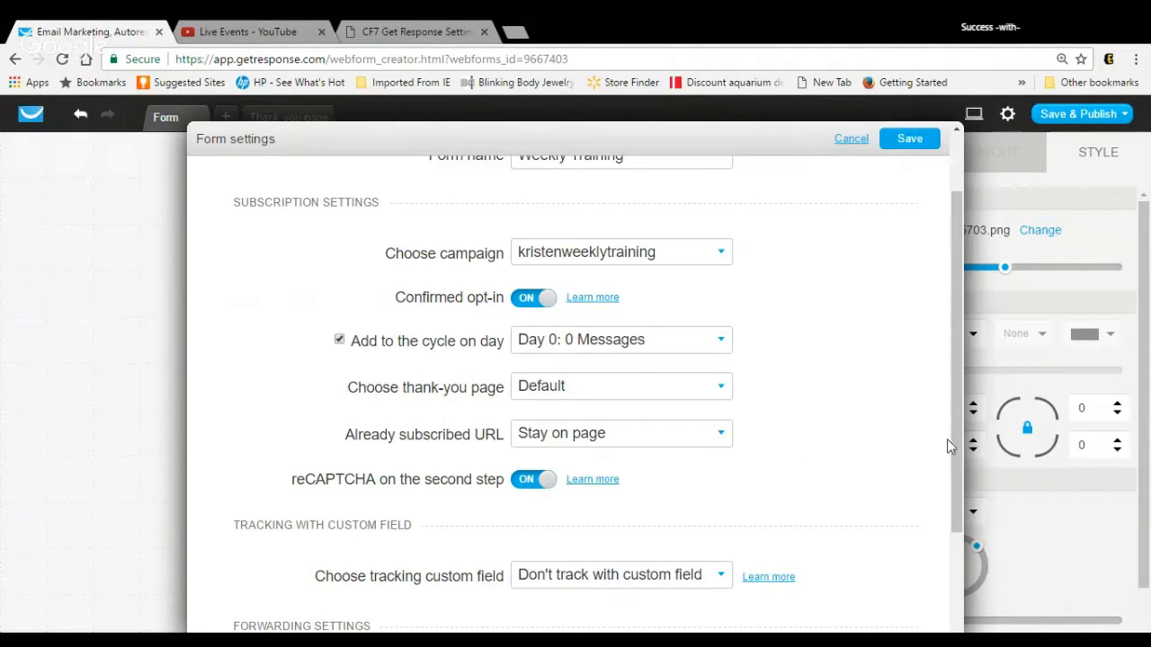
left_click_drag(958, 450, 974, 353)
left_click(920, 141)
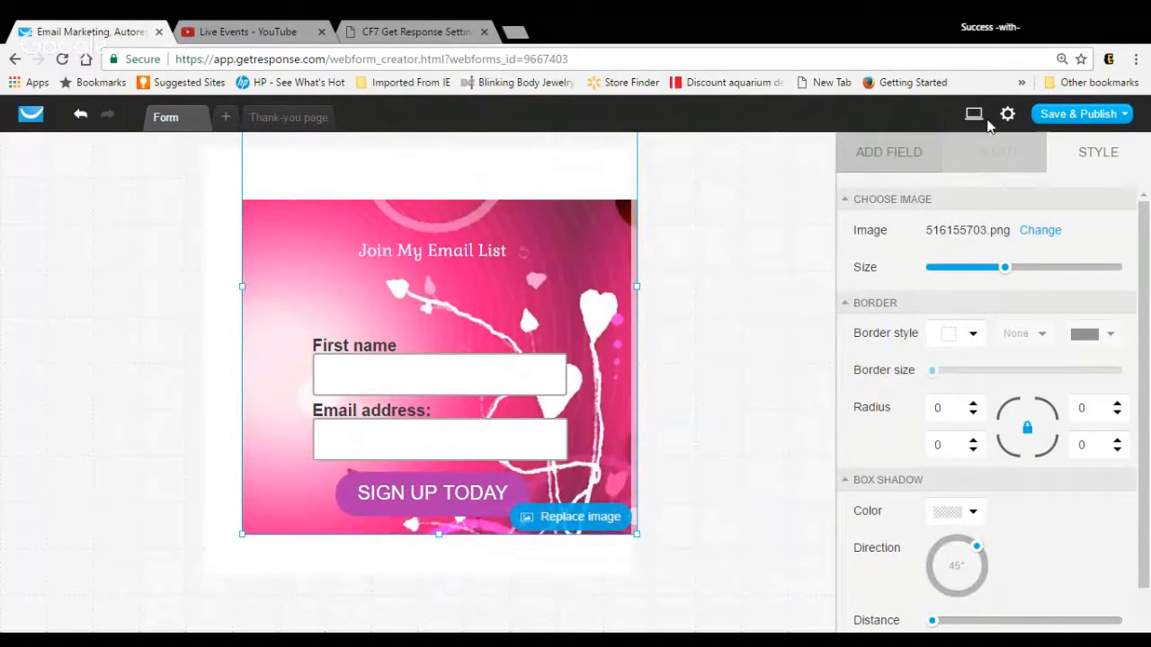
Step: Save and publish the form and copy its JavaScript code for installation on a website
mouse_move(1048, 132)
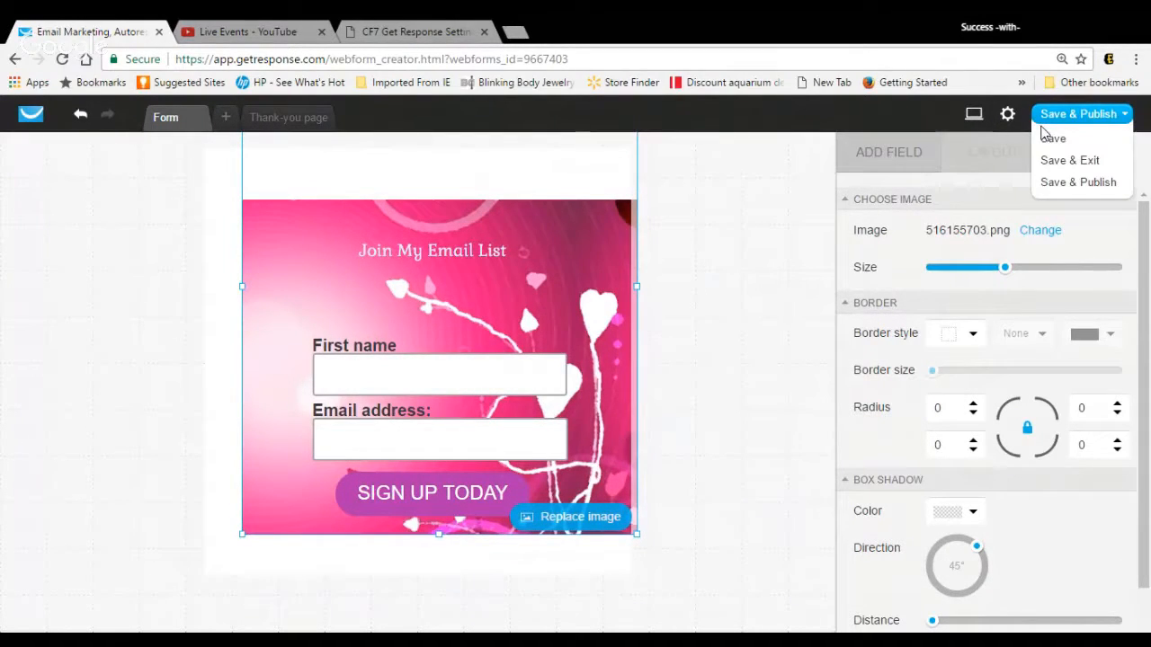
left_click(1049, 135)
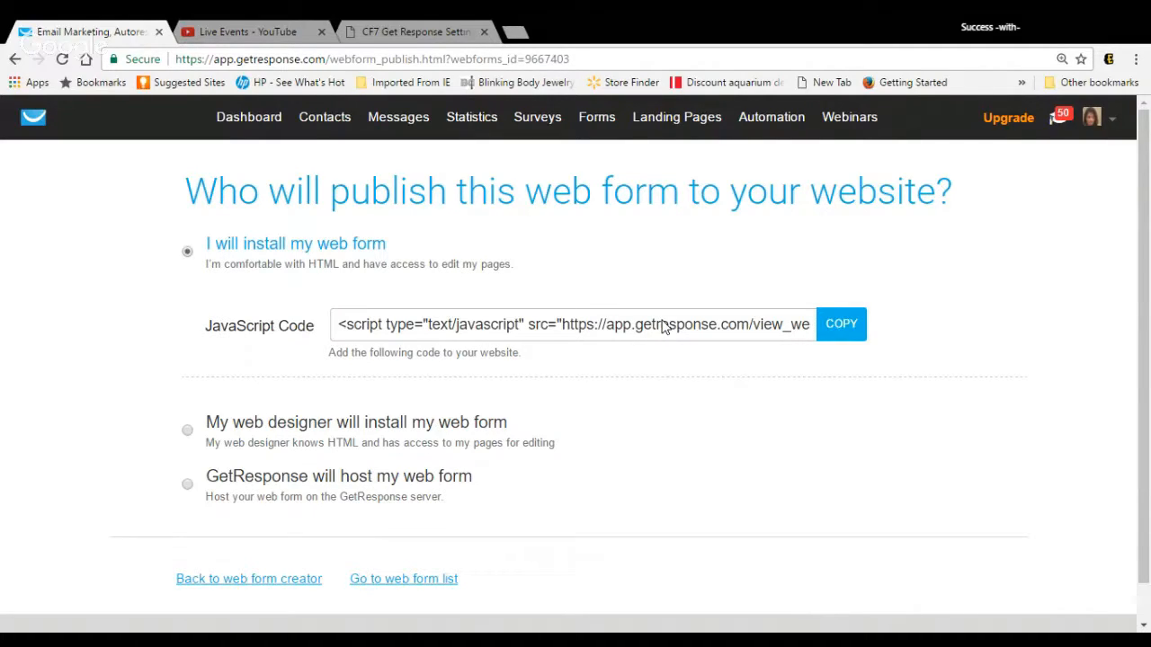
left_click(850, 332)
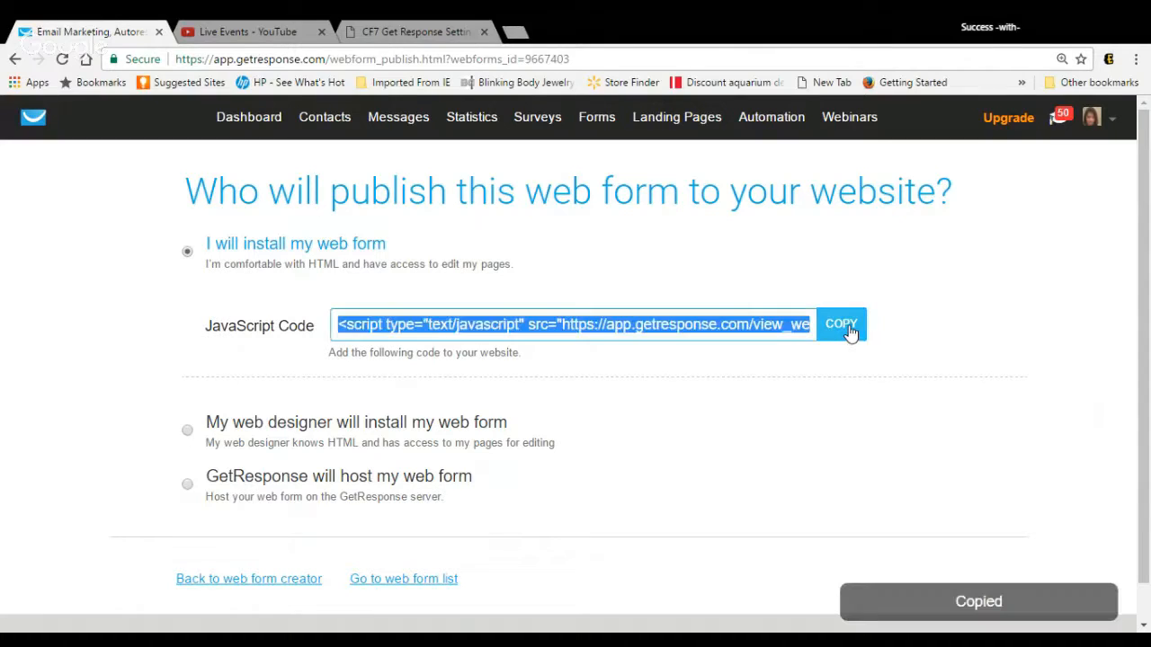
Step: Switch to the WordPress admin and open the Widgets page at the sidebar's Weekly Trainings text widget
left_click(435, 31)
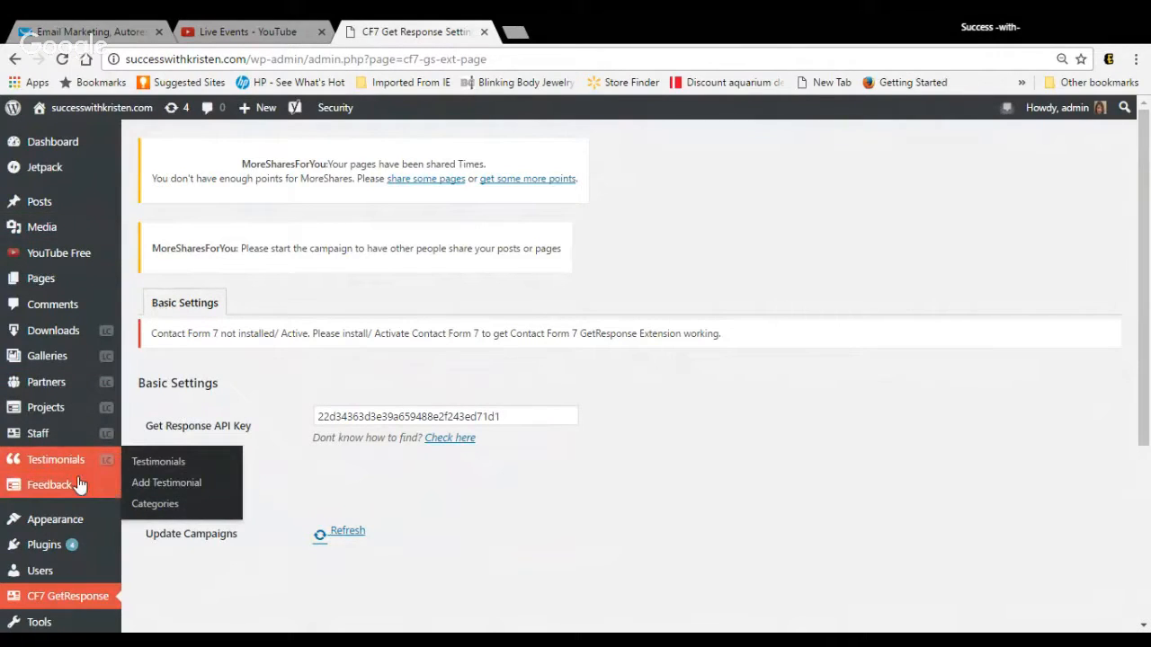
mouse_move(72, 519)
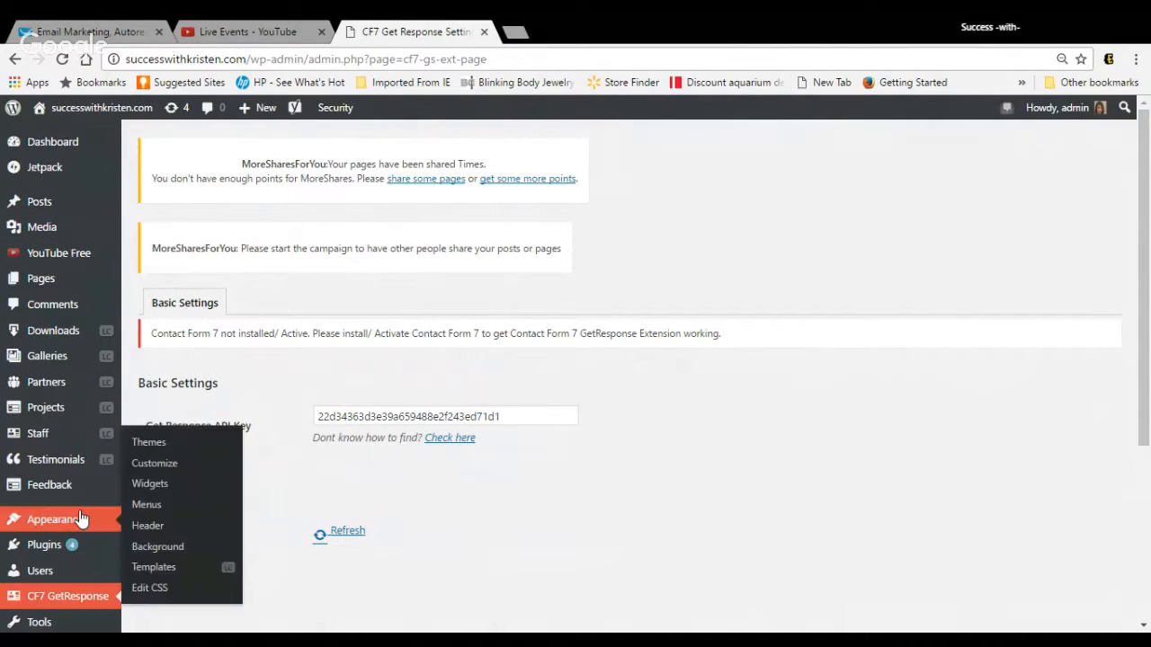
left_click(165, 484)
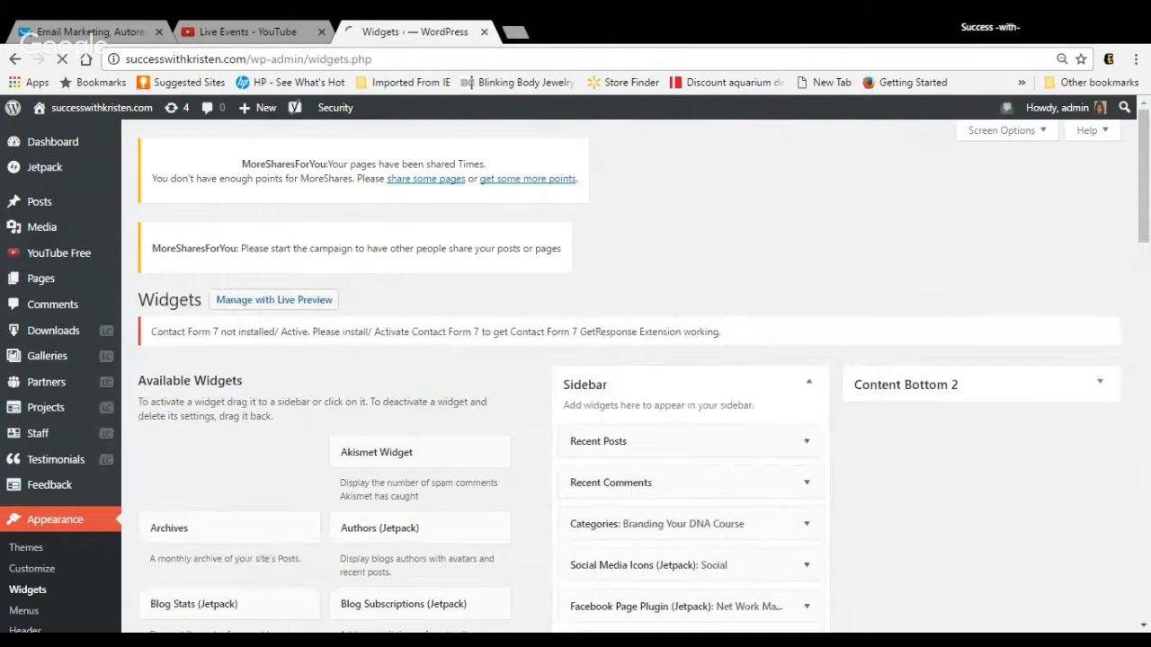
left_click_drag(1147, 198, 1146, 263)
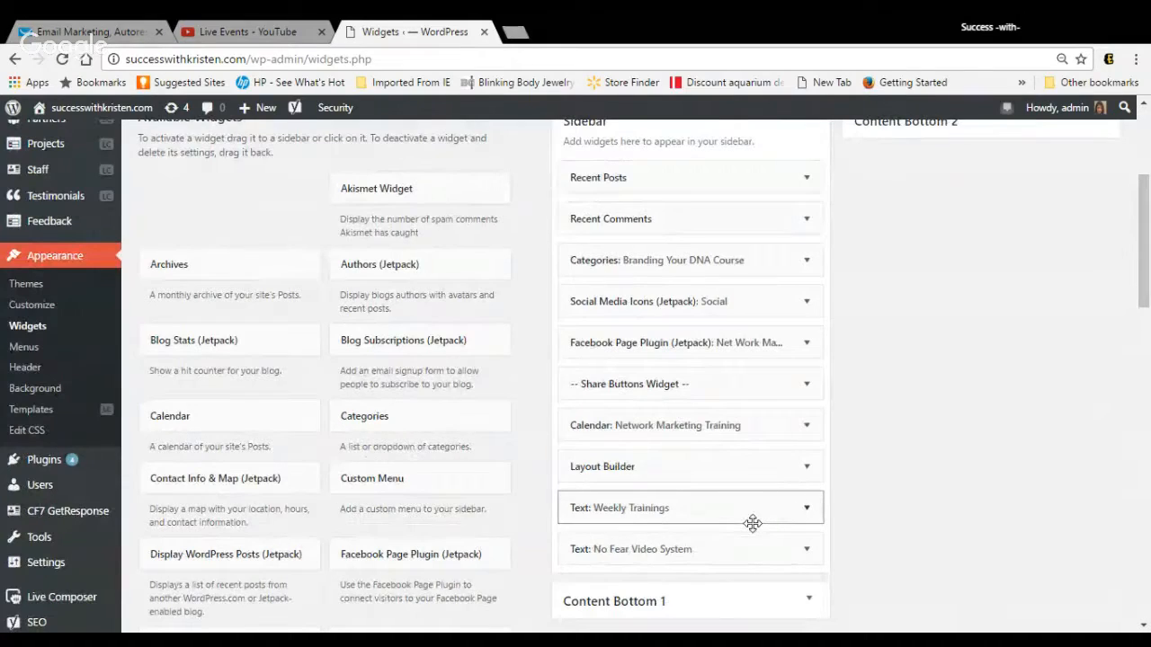
Step: Expand the Weekly Trainings text widget to examine its embedded form script, and close the widget
left_click(807, 512)
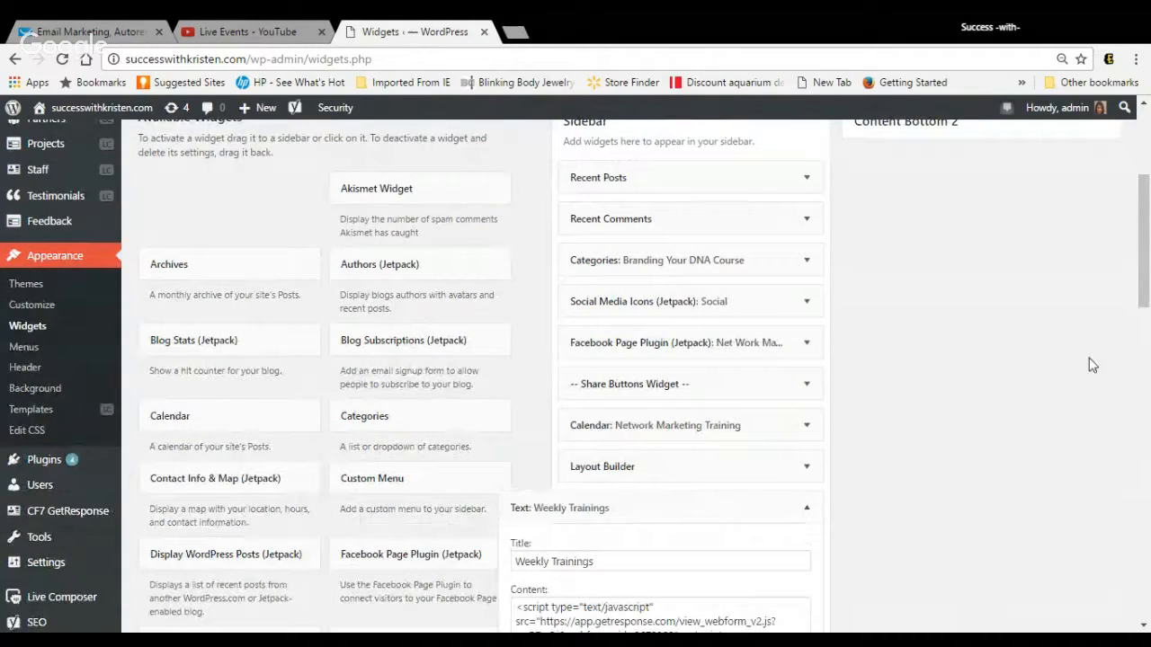
left_click_drag(1145, 247, 1138, 355)
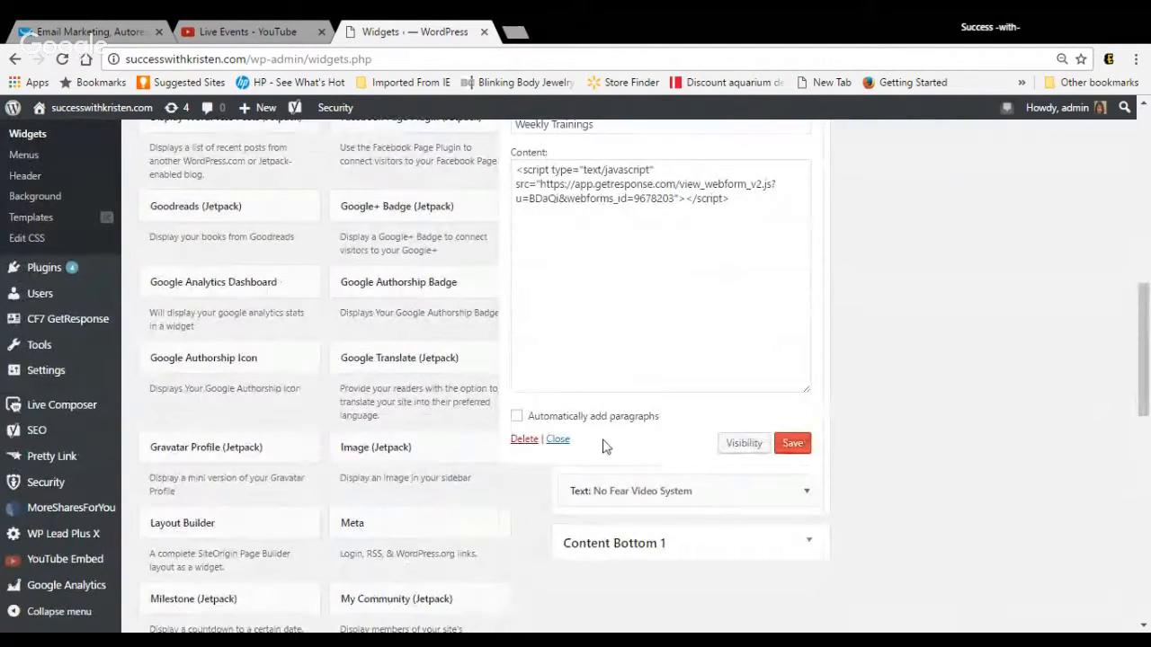
left_click(562, 440)
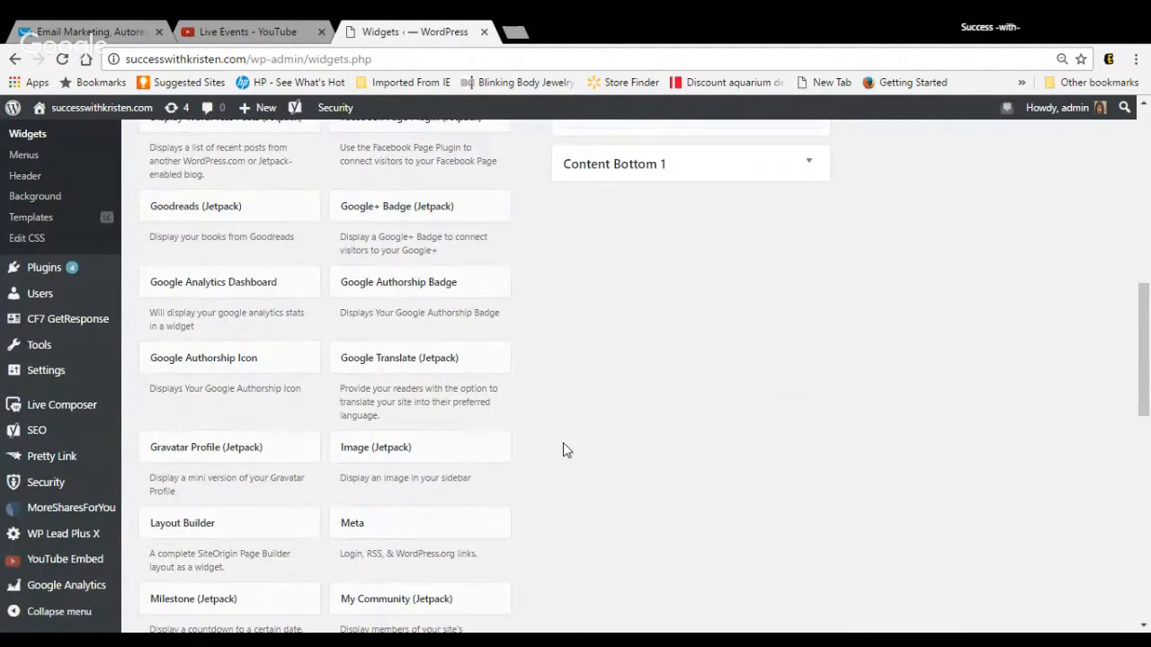
Step: Visit the live site and examine the Weekly Trainings and No Fear Video System forms in its sidebar
mouse_move(105, 123)
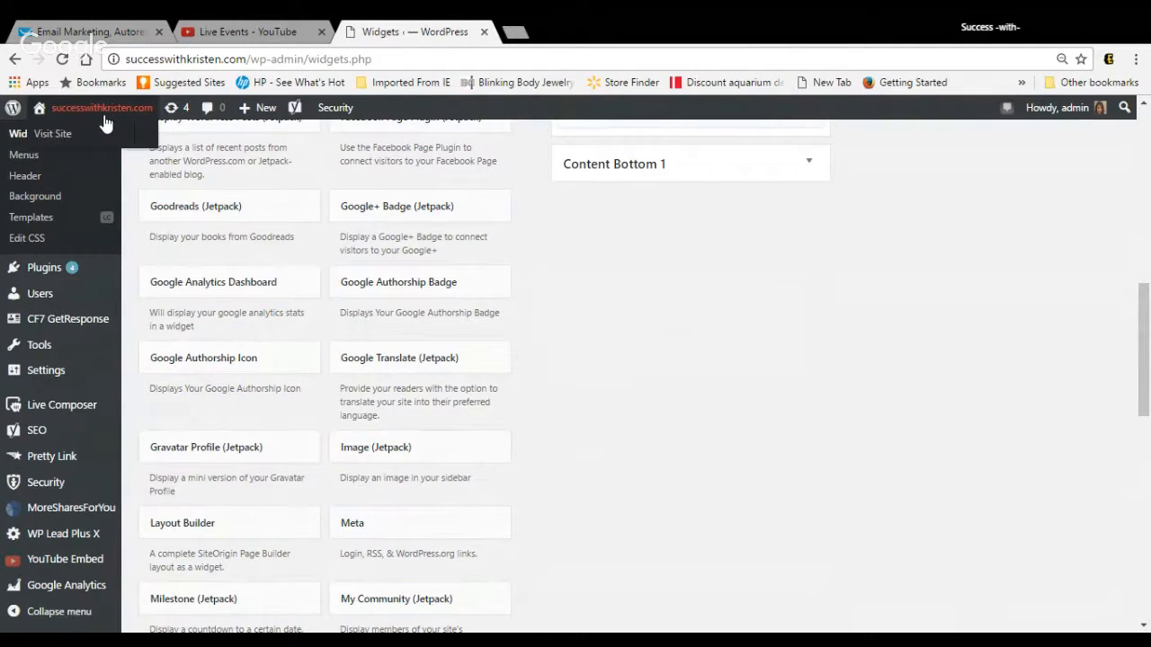
left_click(62, 136)
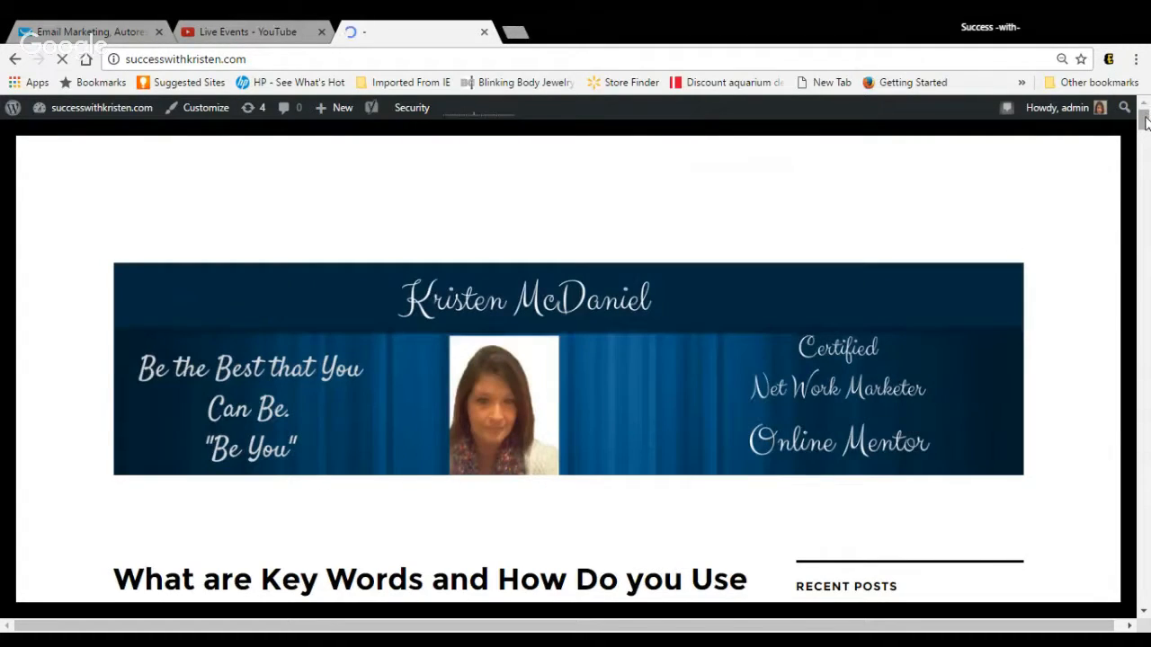
left_click_drag(1145, 121, 1142, 187)
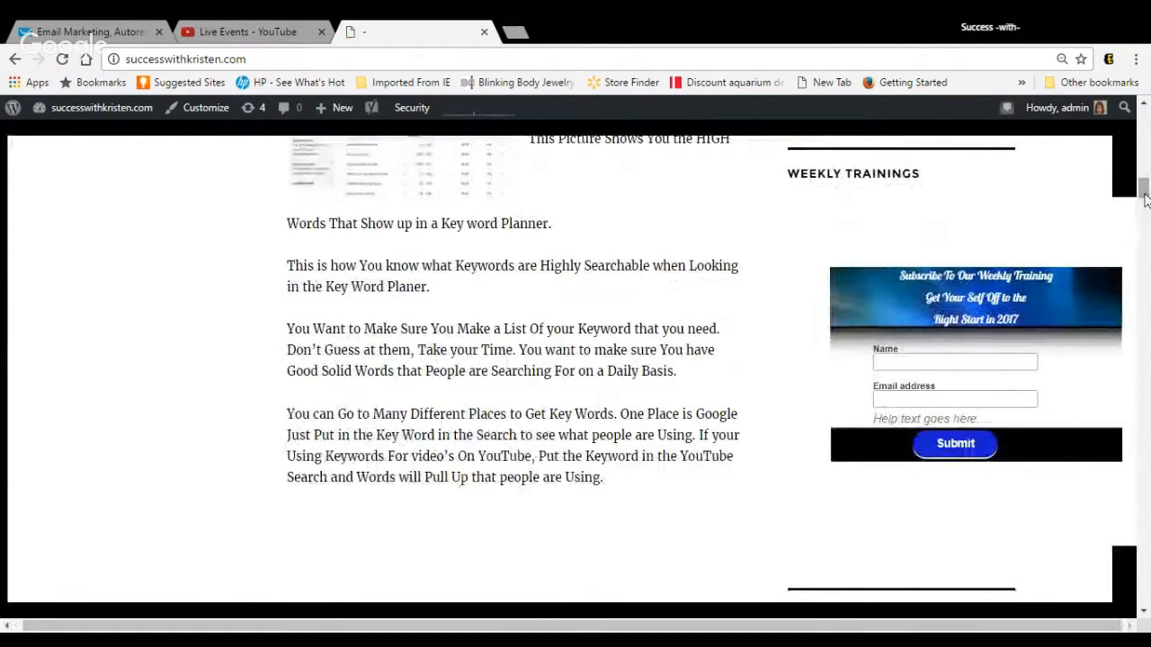
left_click_drag(1143, 191, 1145, 217)
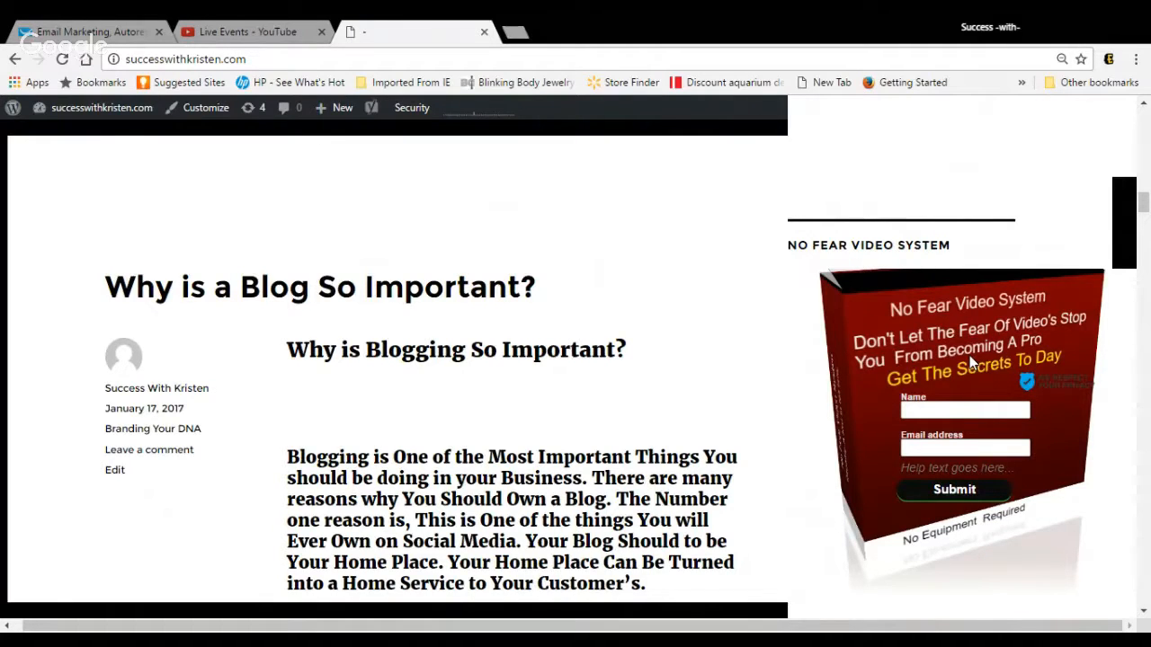
scroll(969, 355, "left", 1)
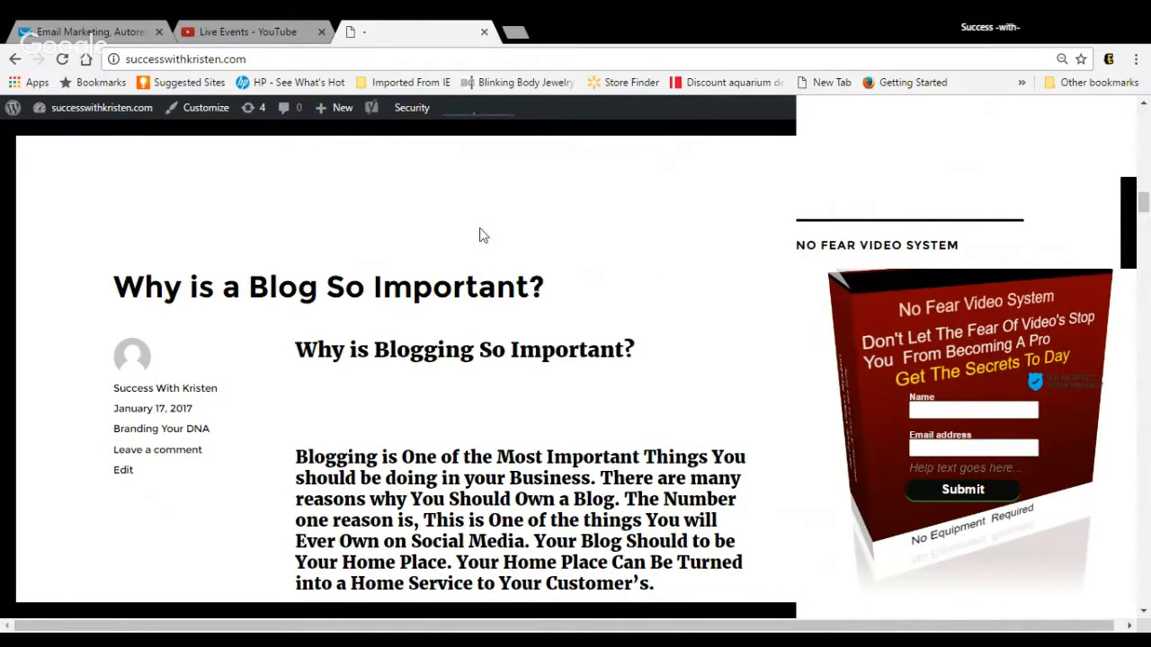
Step: Switch back to GetResponse, start a new time-based autoresponder and assign it to the brandingyourdnacourse campaign
left_click(82, 27)
mouse_move(419, 115)
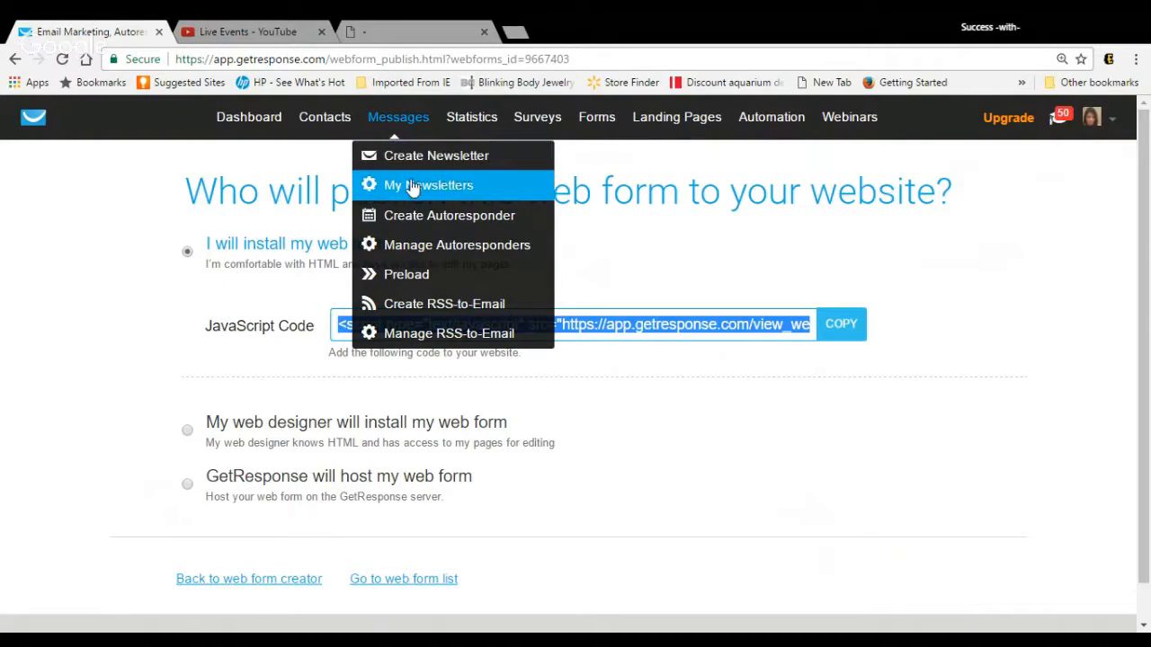
left_click(416, 214)
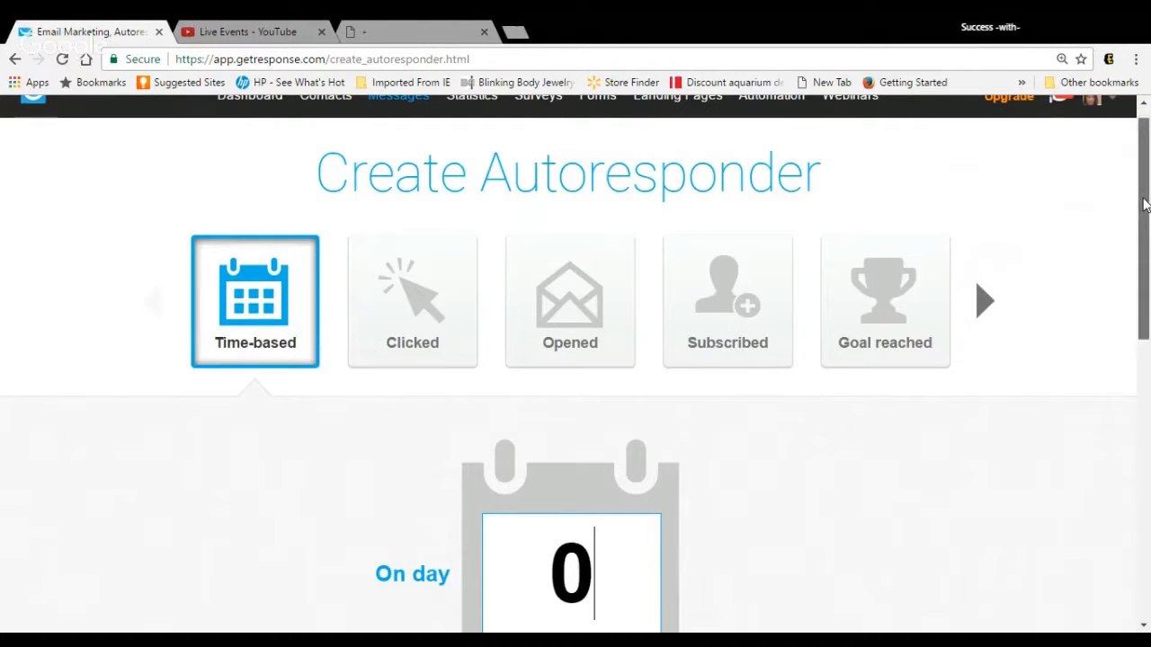
left_click_drag(1144, 207, 1144, 242)
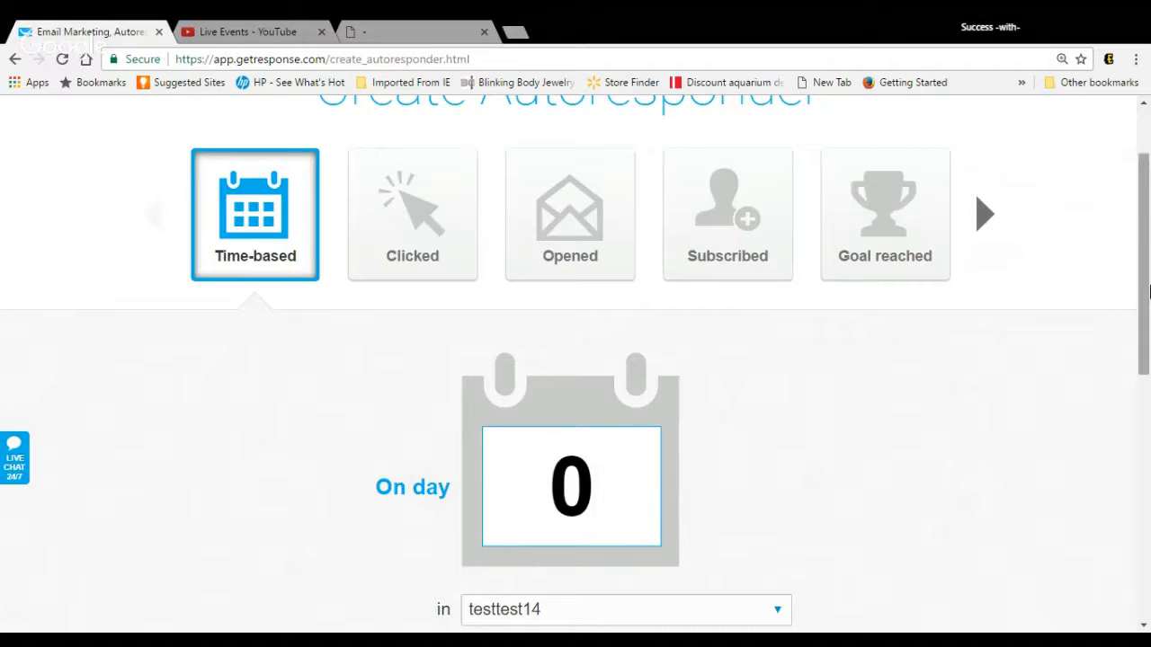
left_click_drag(1144, 288, 1130, 476)
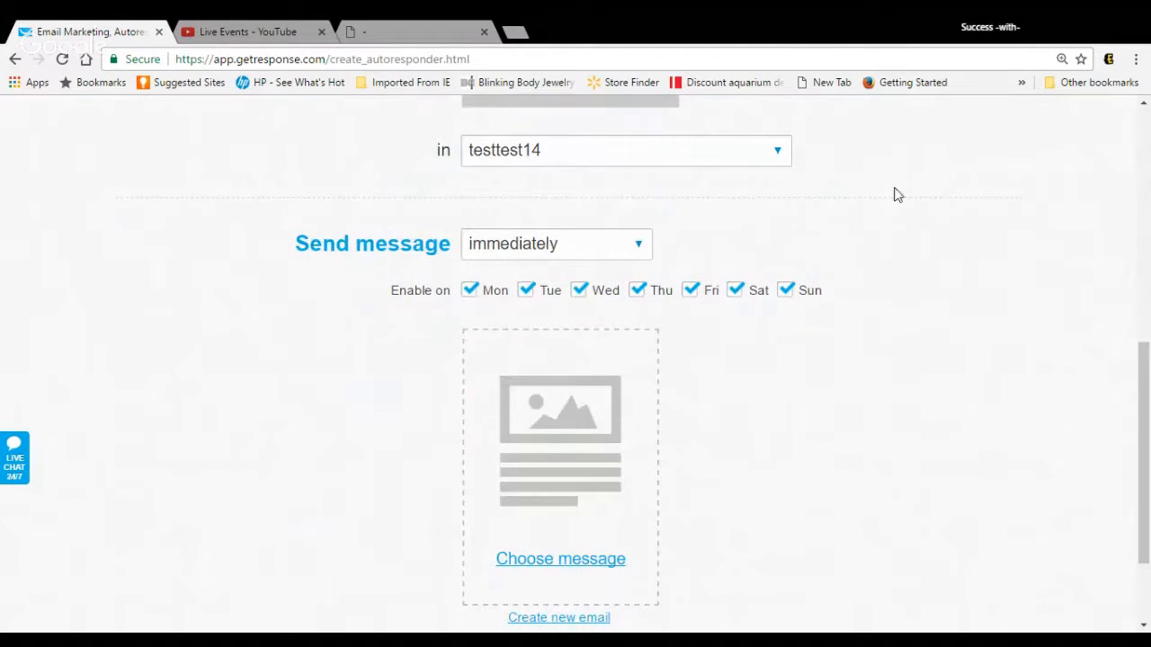
left_click(787, 162)
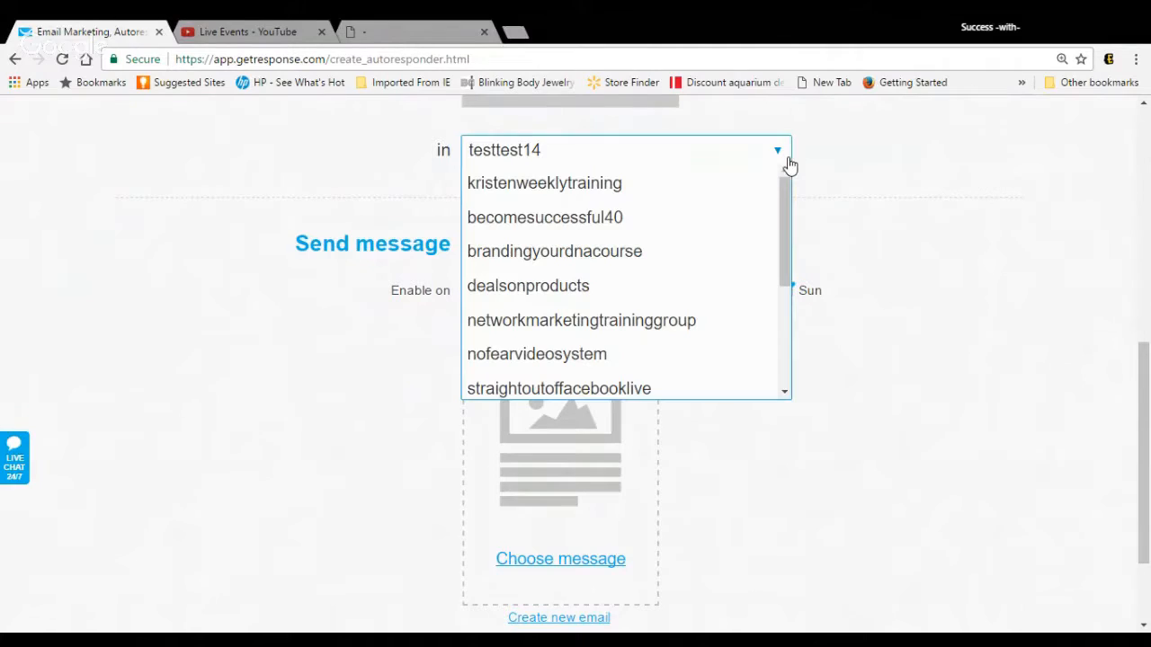
left_click(700, 251)
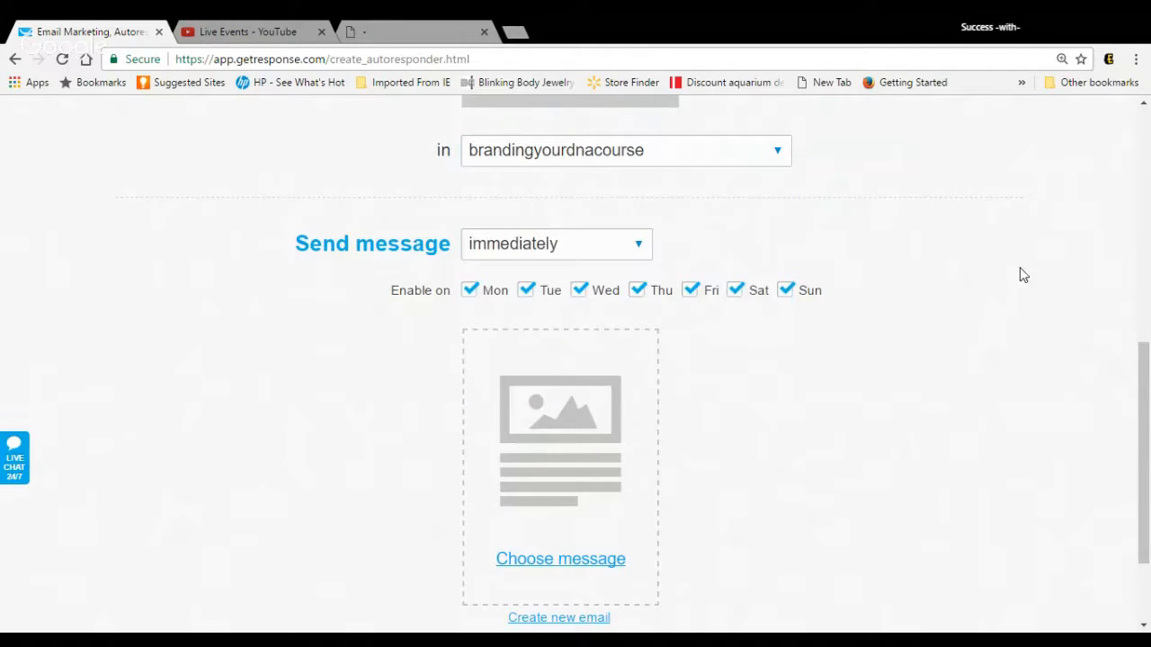
Step: Name the autoresponder "Welcome" and choose the "[first] Hello" newsletter as its message
left_click_drag(1146, 368, 1143, 427)
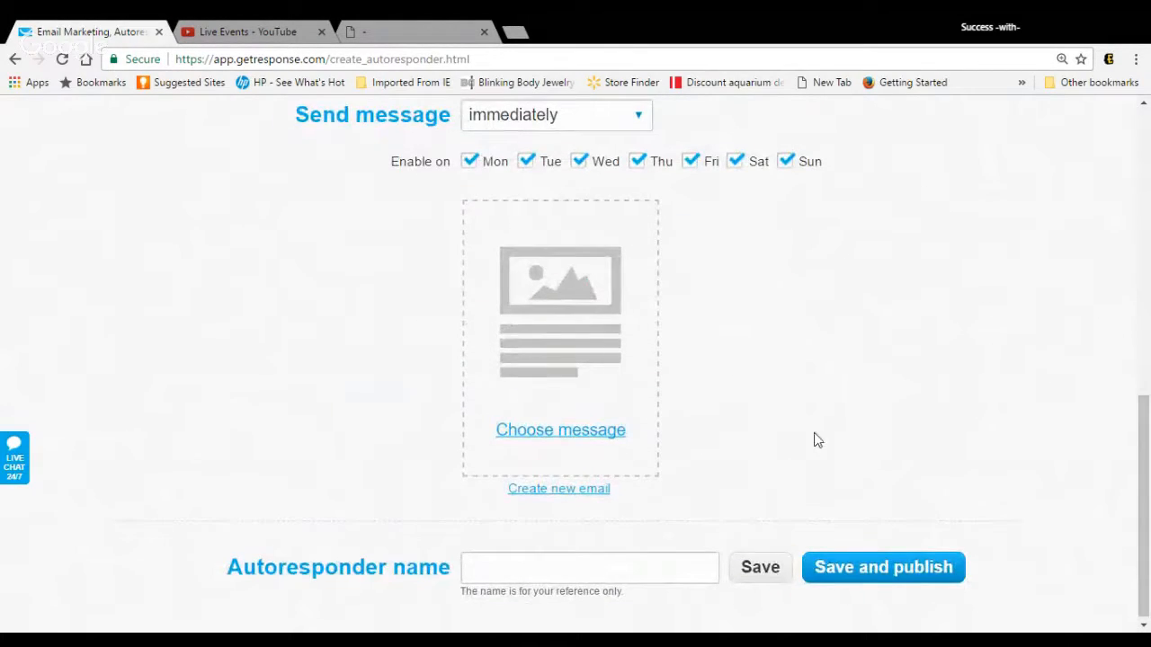
type("Welcon")
key("BackSpace")
type("me")
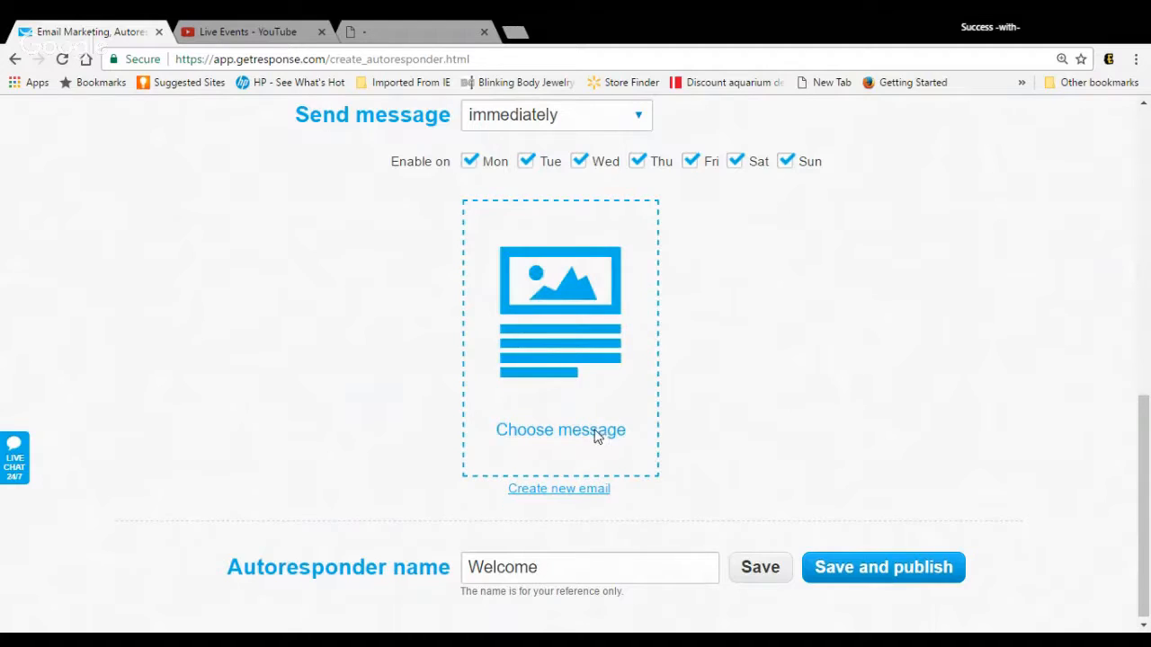
left_click(596, 432)
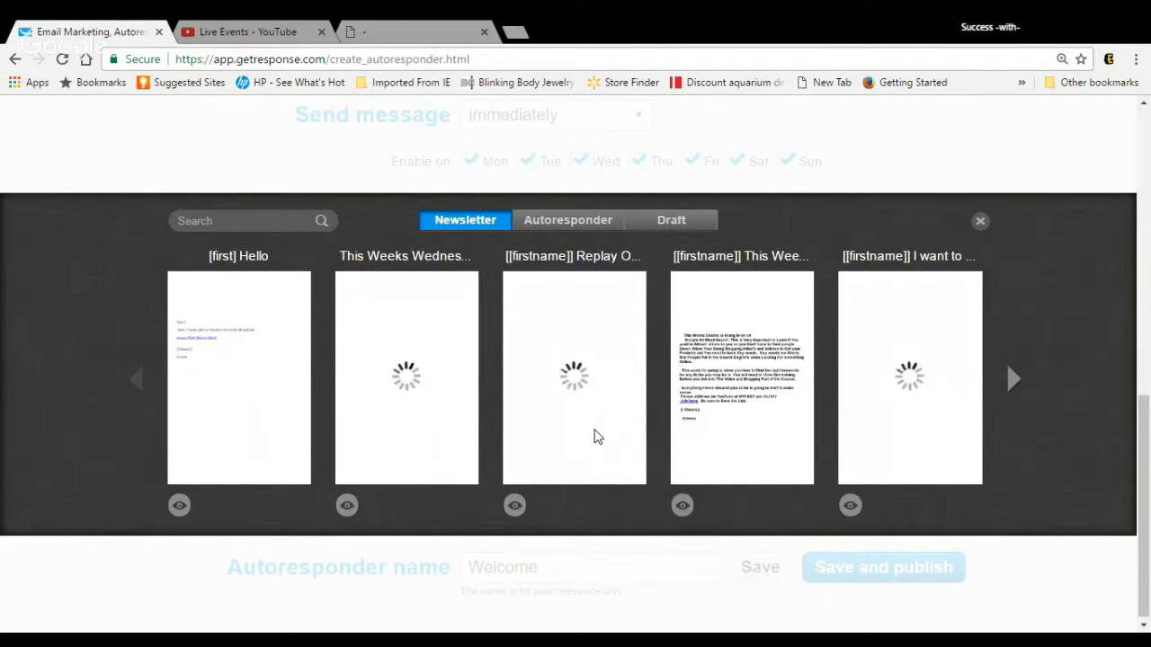
mouse_move(306, 361)
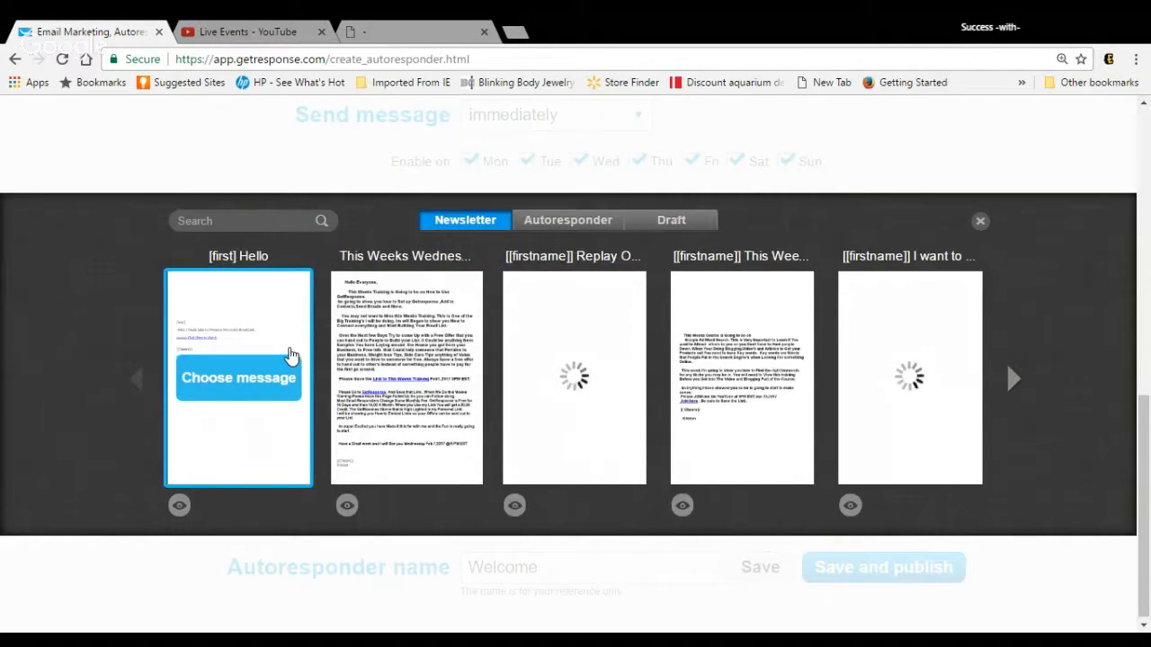
left_click(284, 340)
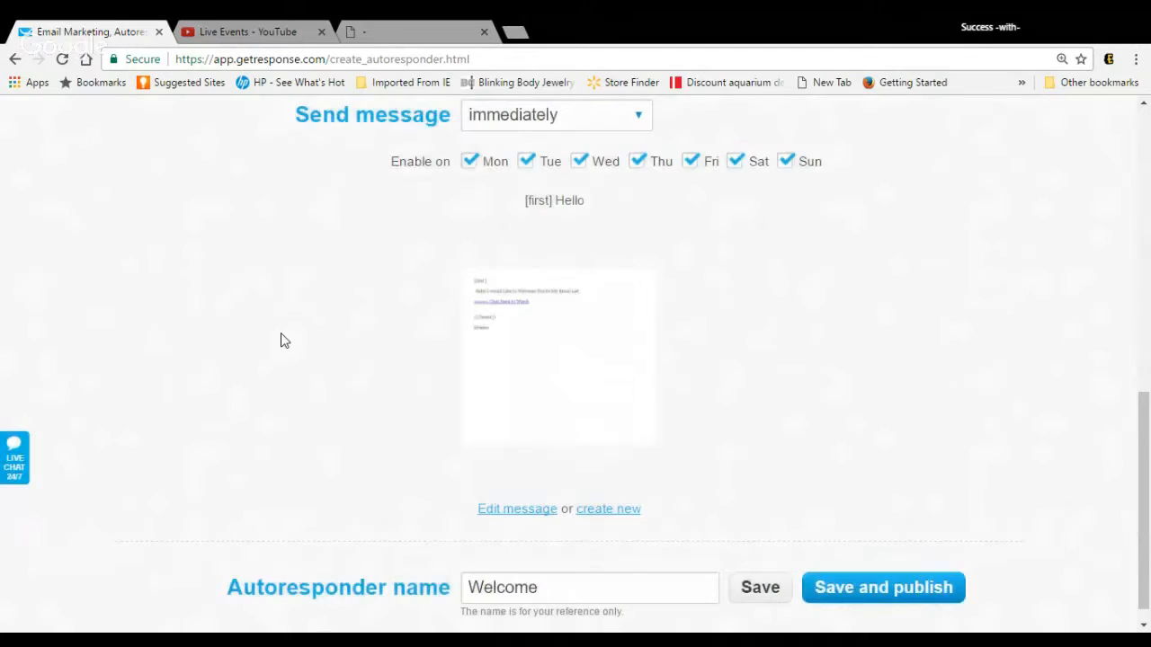
Step: Check the send-time options, keep immediate sending, and publish the autoresponder without sending it to subscribers already on the list
mouse_move(509, 367)
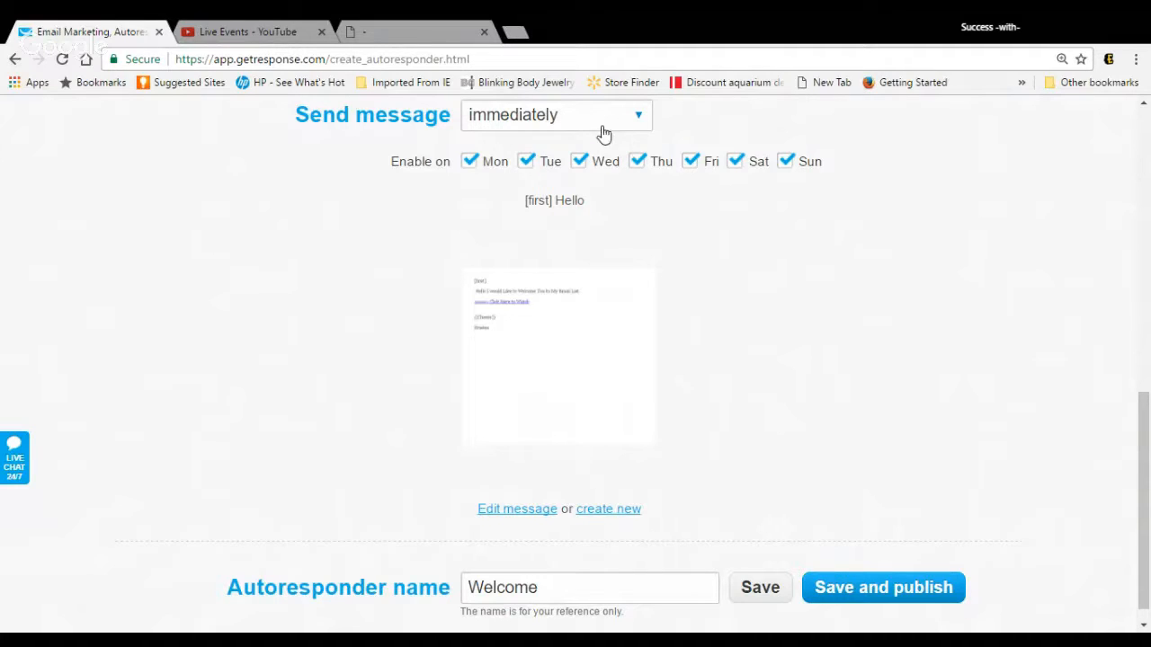
left_click(644, 117)
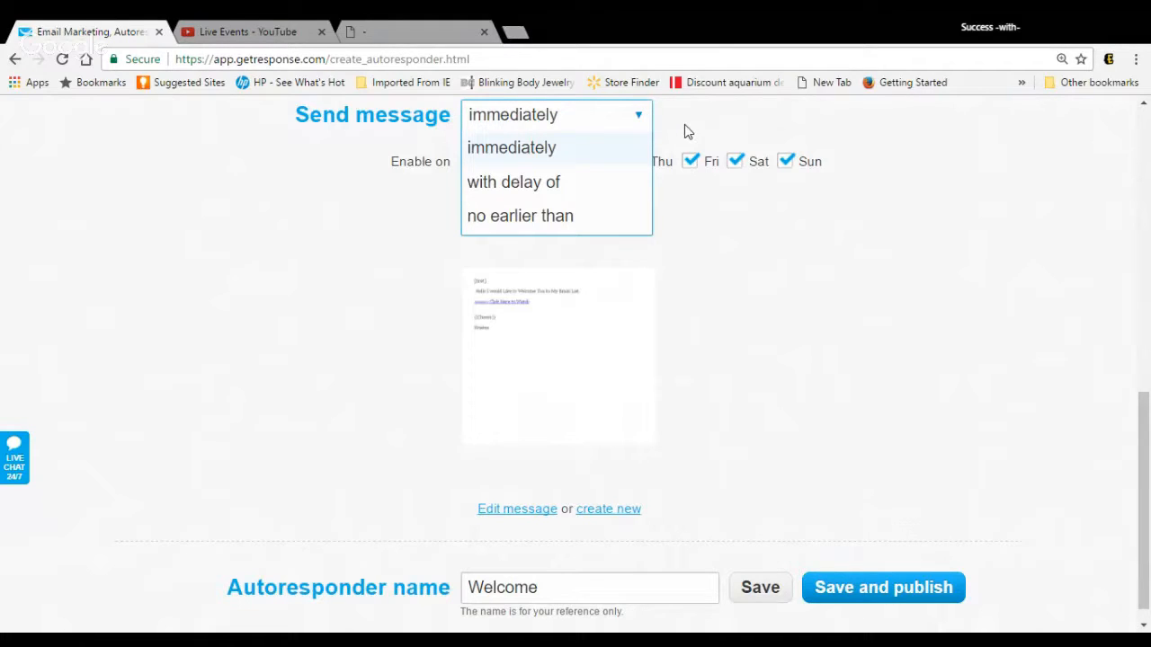
left_click(685, 126)
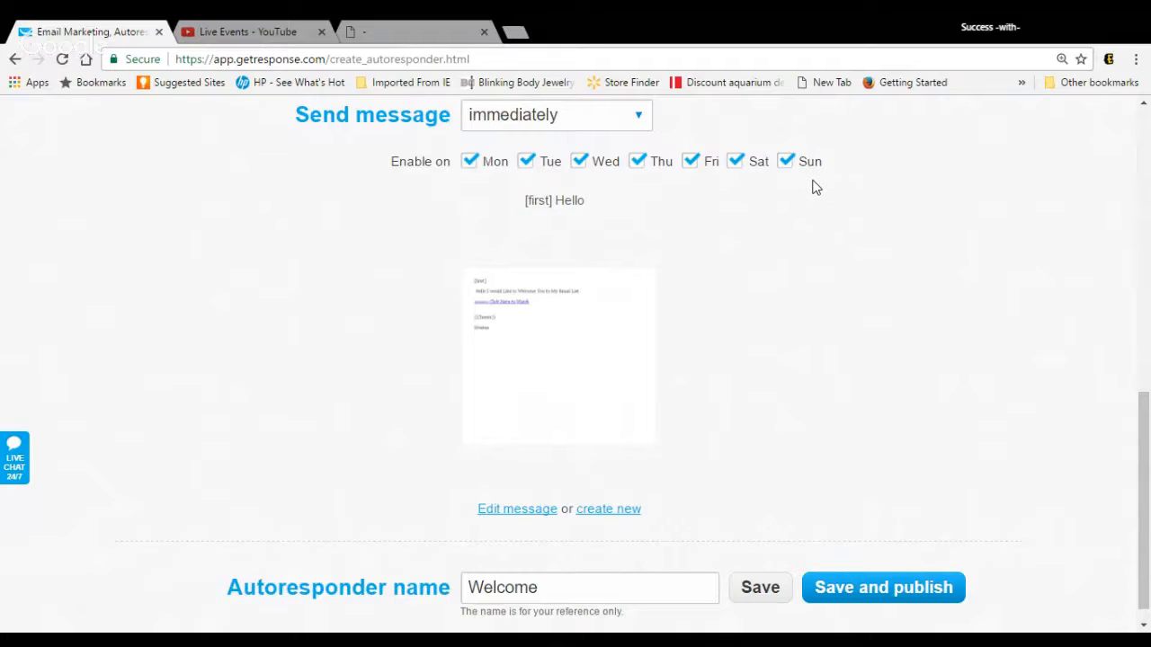
left_click(911, 600)
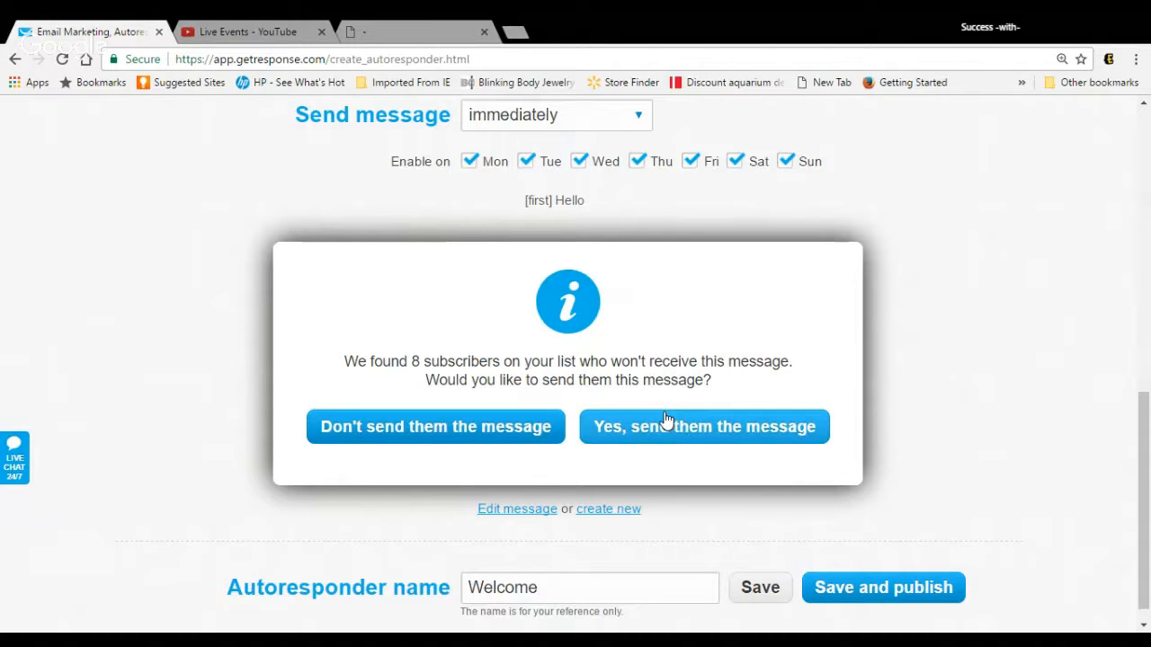
left_click(513, 428)
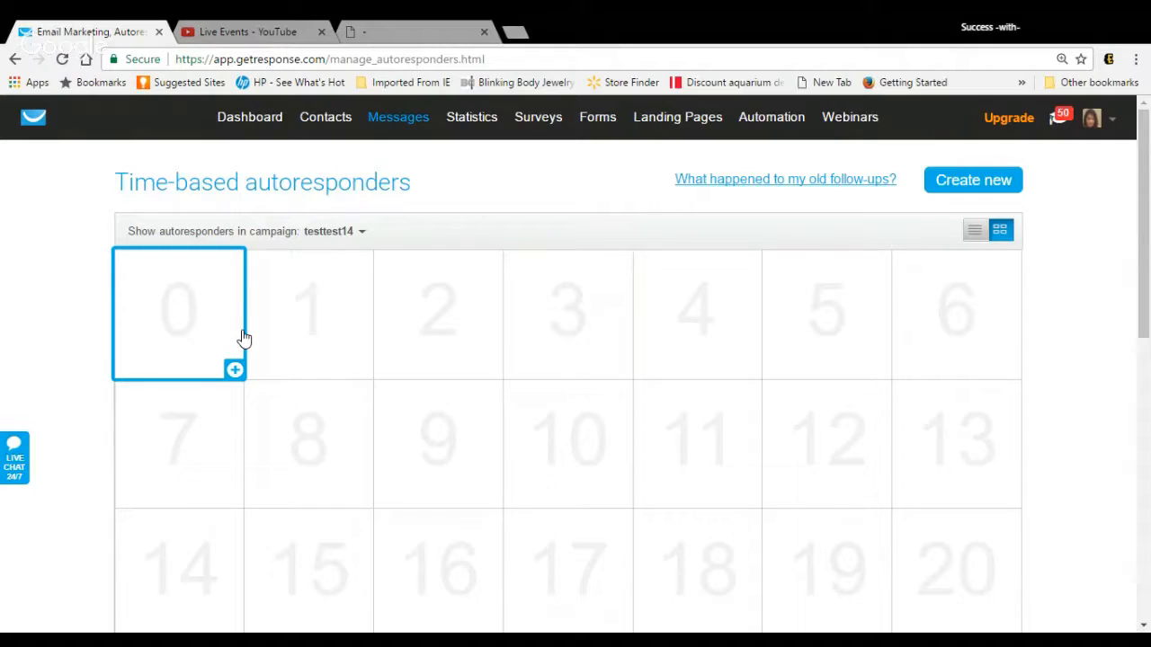
Step: Start a day 1 autoresponder in campaign testtest14 and create a new email for it
left_click(350, 349)
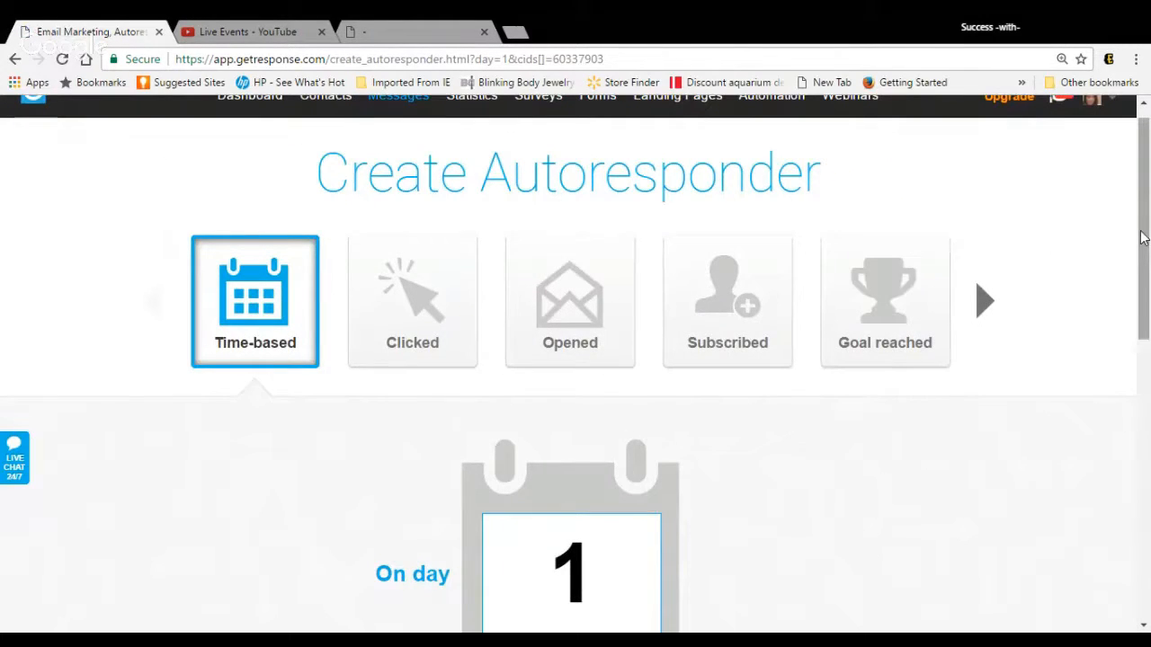
left_click_drag(1142, 237, 1137, 475)
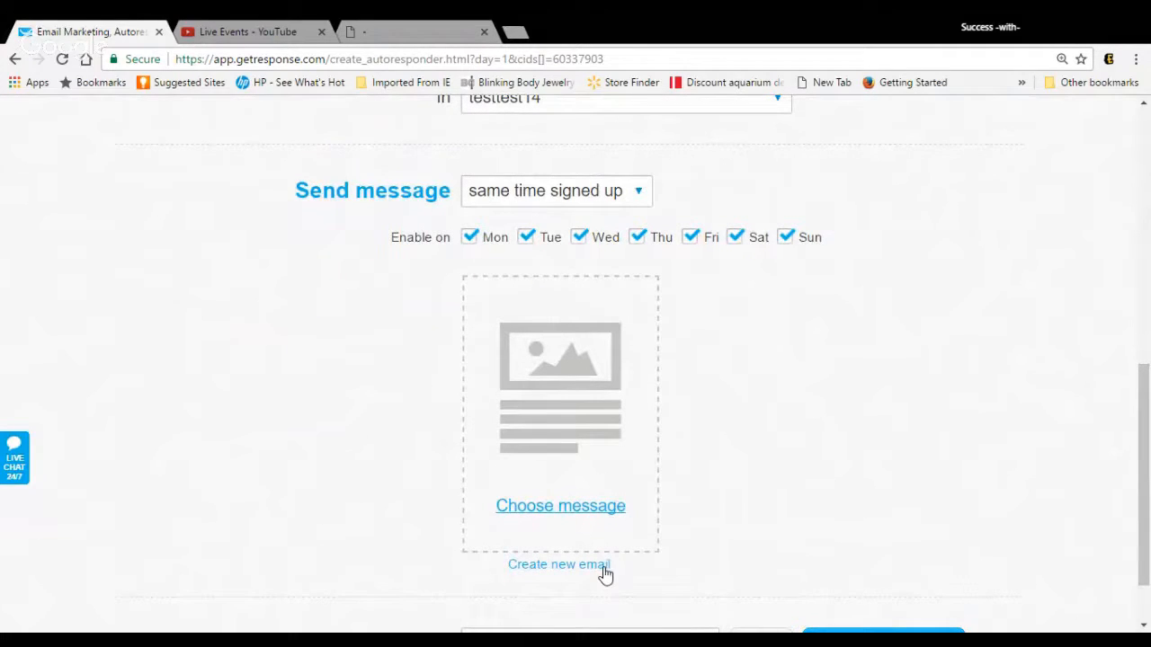
left_click(602, 573)
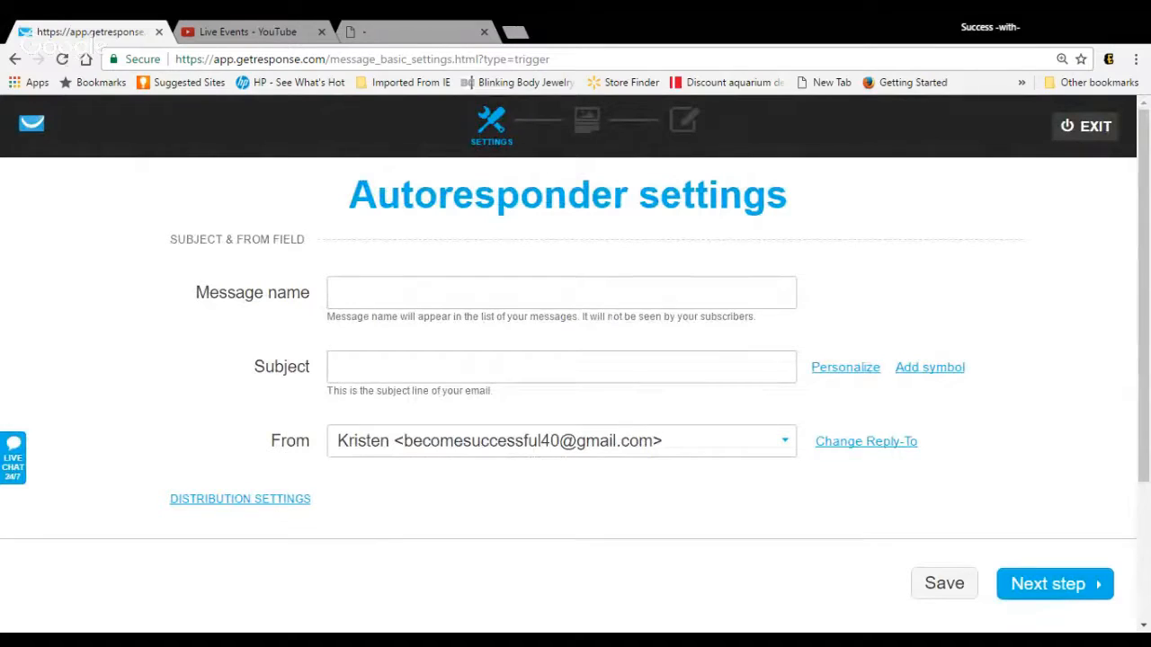
Step: Set both the message name and the subject of the autoresponder email to "[first] Hello"
left_click(612, 306)
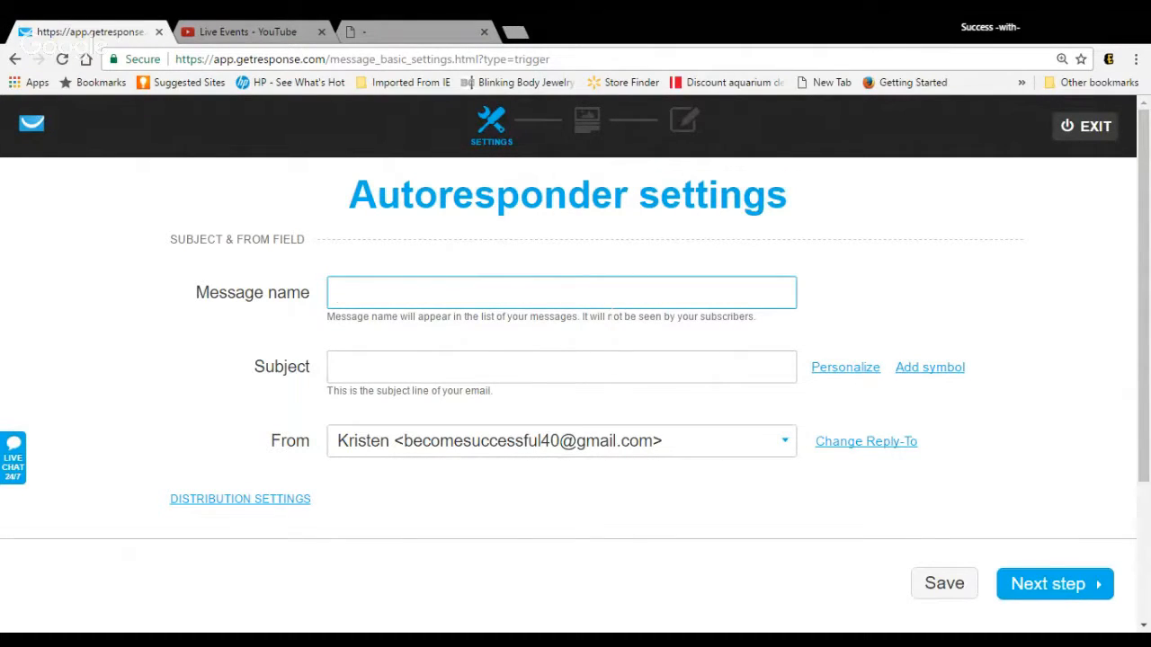
type("[first] Hello")
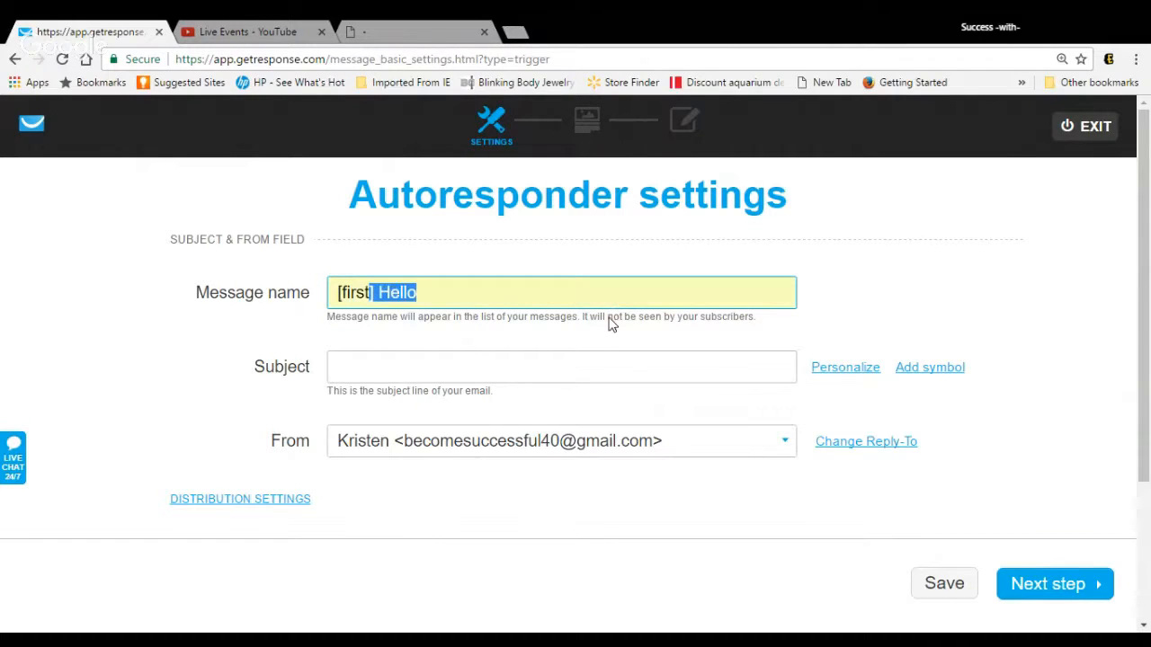
left_click(611, 323)
key("Tab")
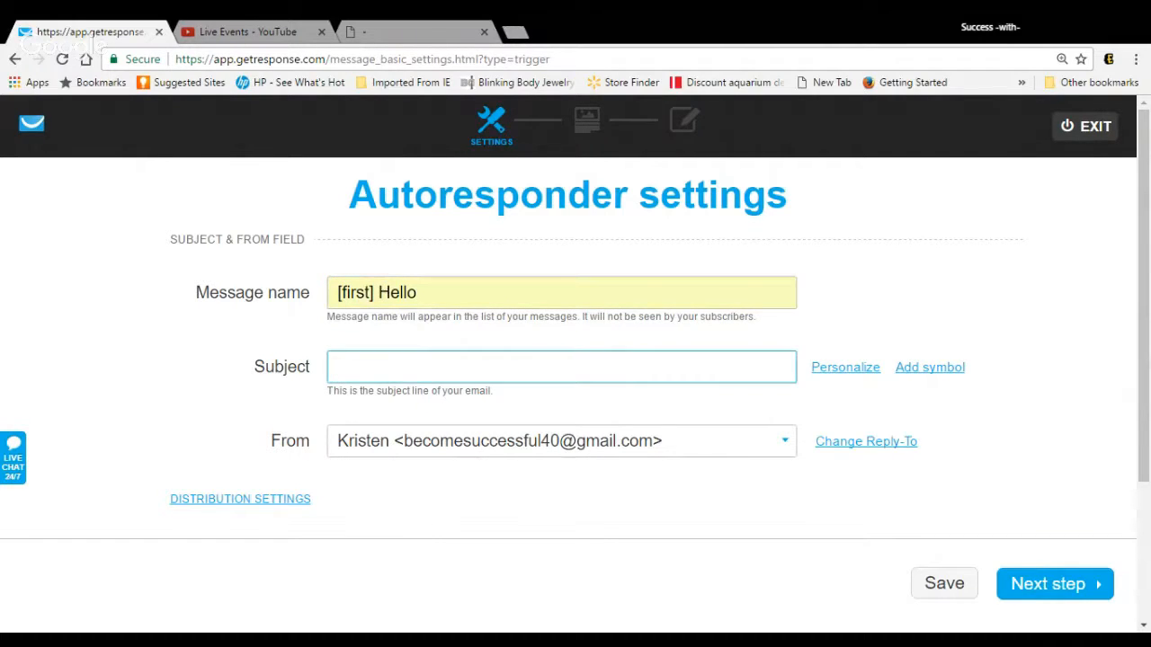
type("[firstname")
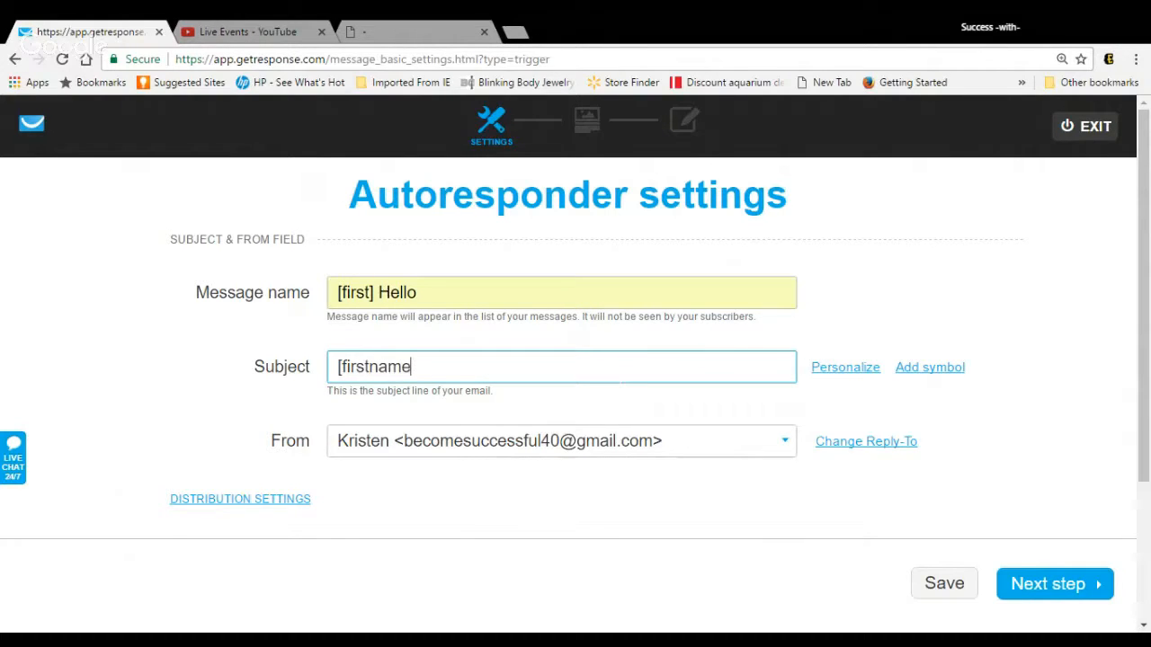
key("BackSpace")
key("BackSpace")
key("BackSpace")
key("BackSpace")
type("]")
left_click(620, 394)
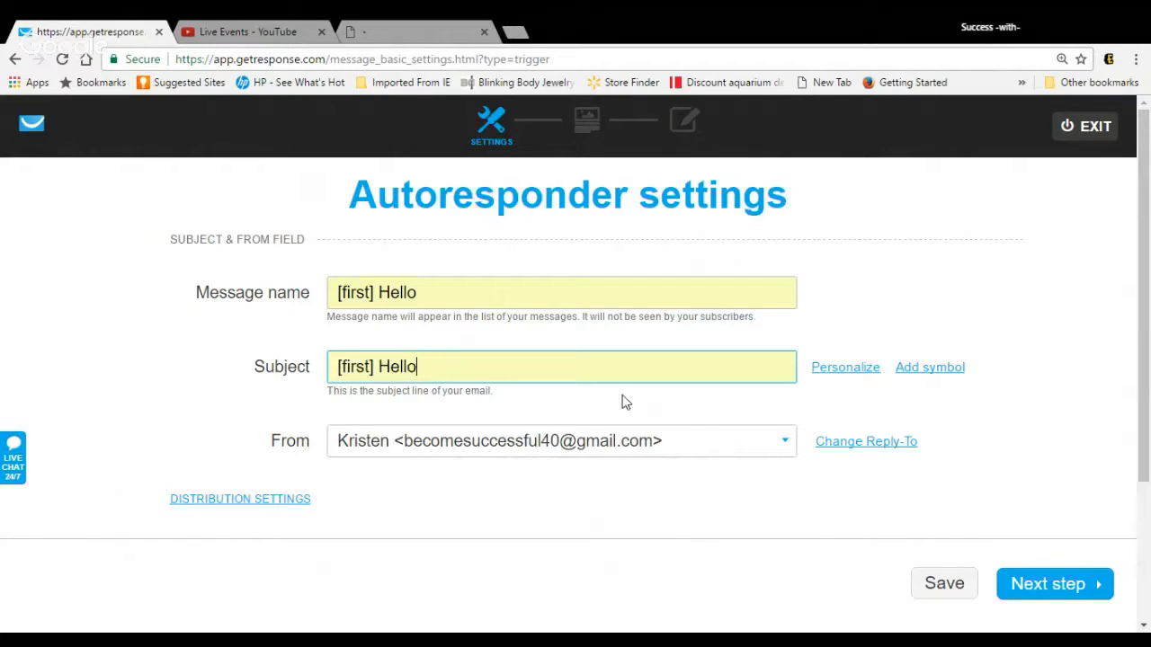
Step: Continue to the template choice and start the email from scratch with the 1 column-3 layout
left_click(1030, 593)
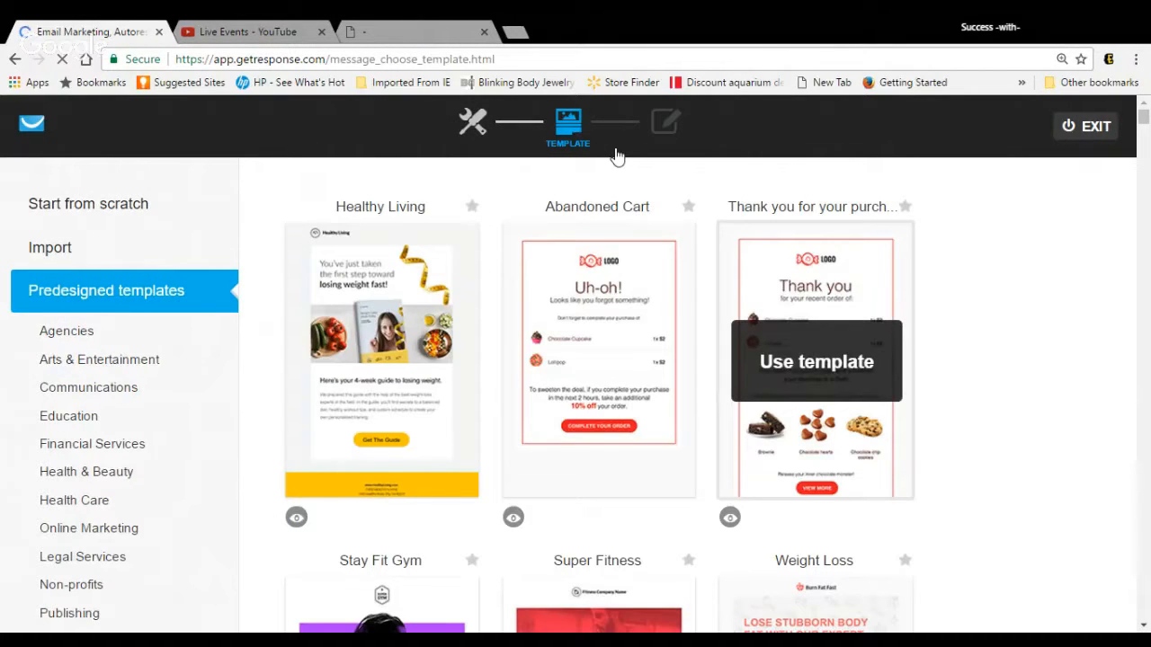
left_click(138, 204)
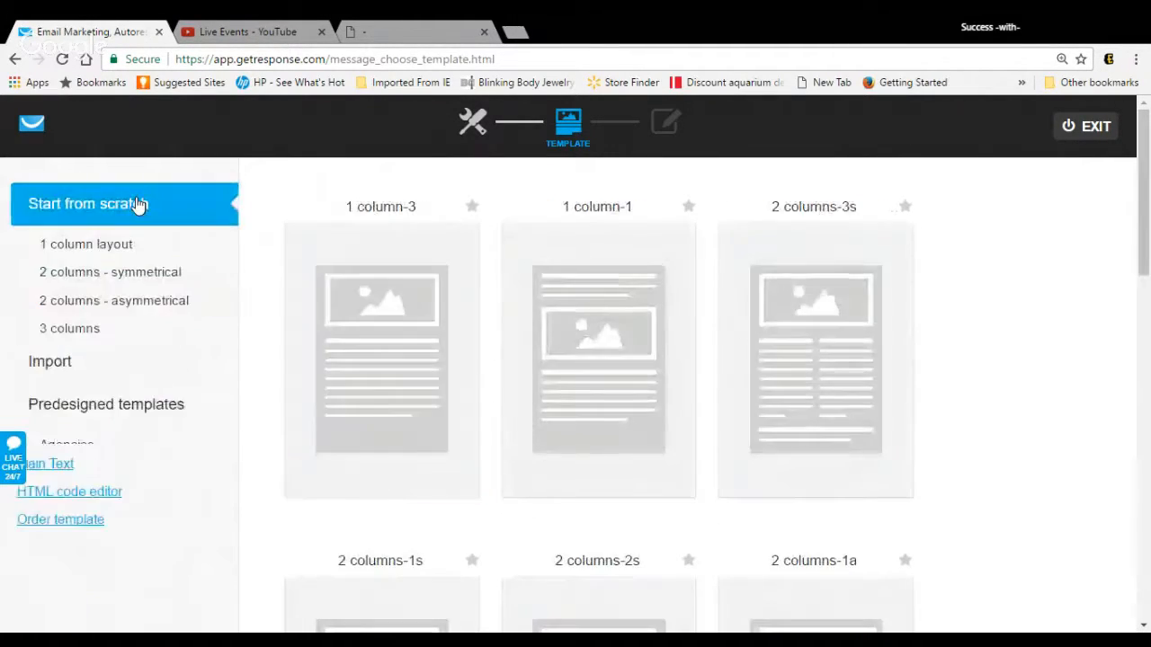
left_click(369, 304)
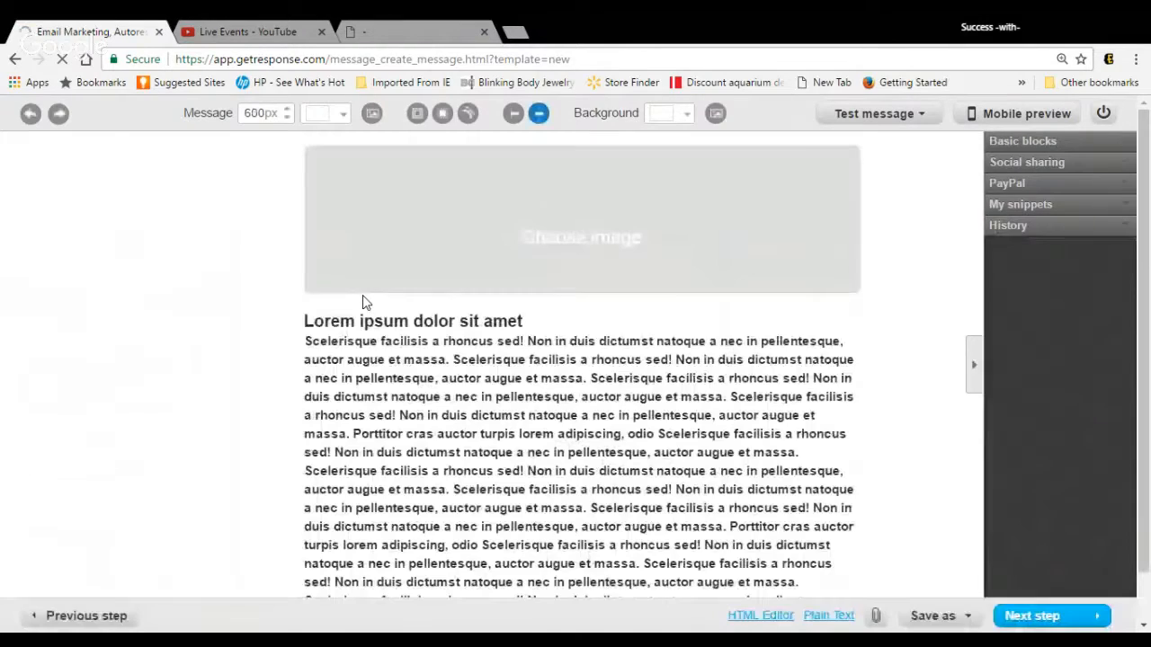
Step: Remove the image block from the email layout and clear all placeholder text from the text block
mouse_move(751, 178)
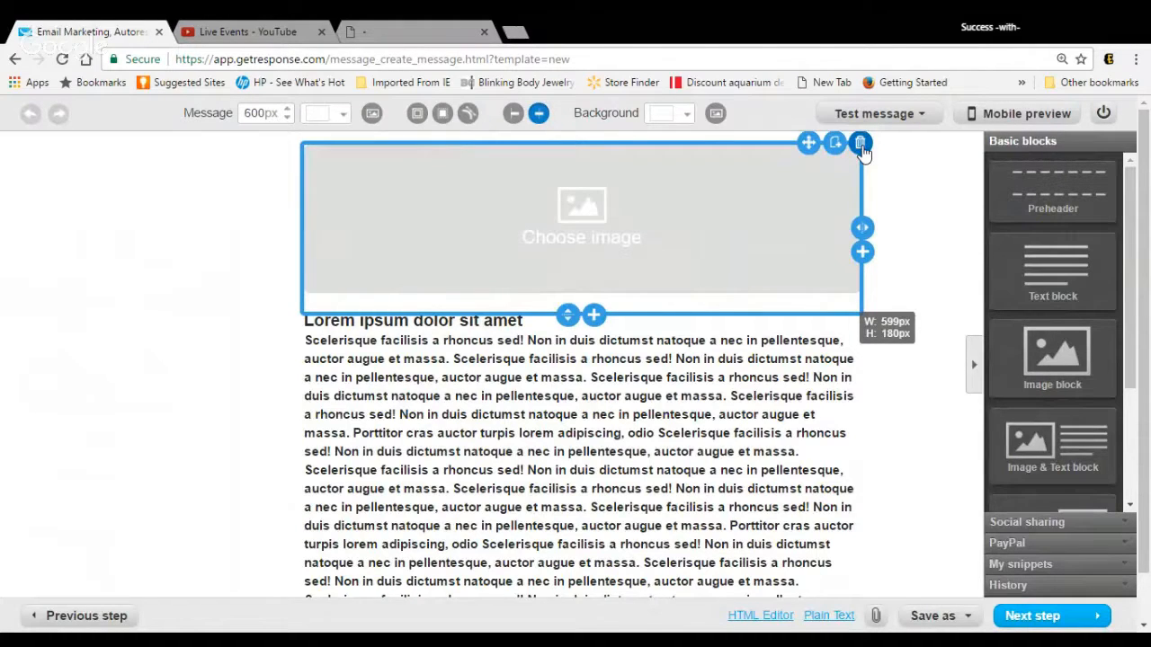
left_click(861, 144)
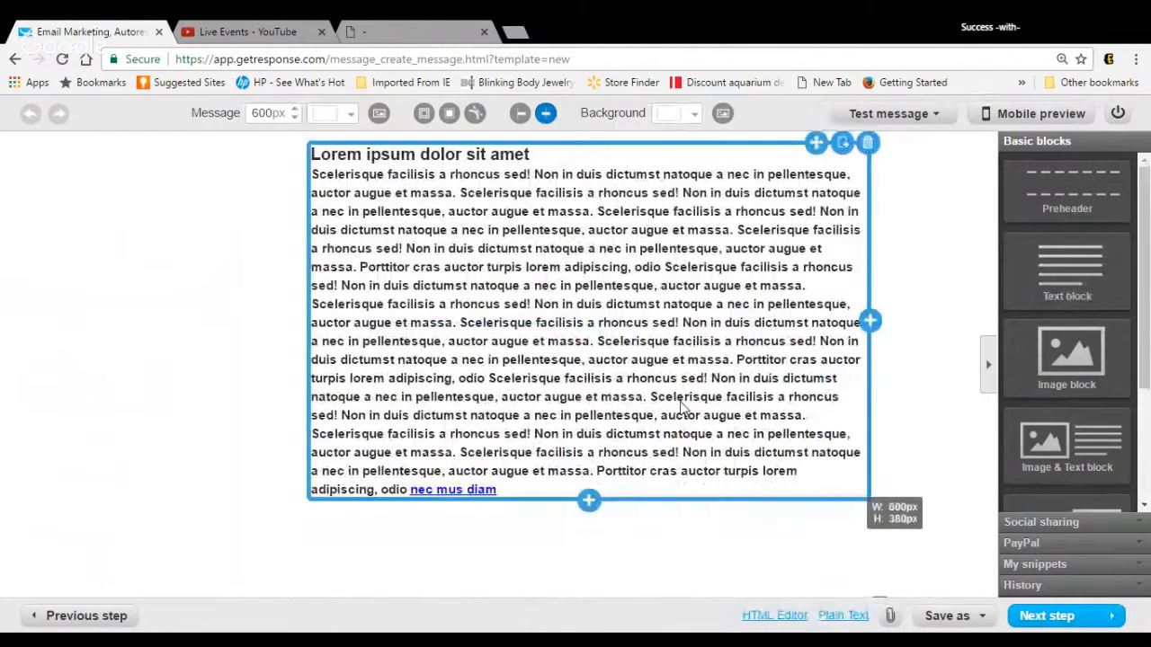
left_click(711, 479)
left_click_drag(708, 470, 363, 180)
key("BackSpace")
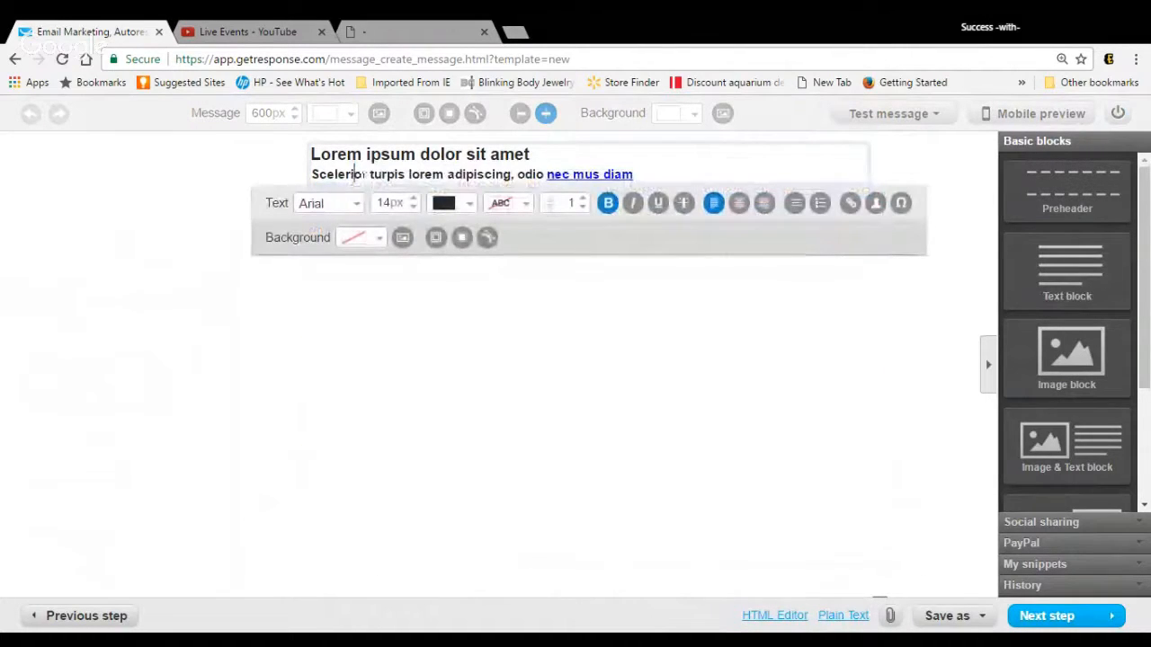
key("End")
mouse_move(635, 175)
left_mouse_down()
mouse_move(483, 174)
mouse_move(345, 154)
left_mouse_up()
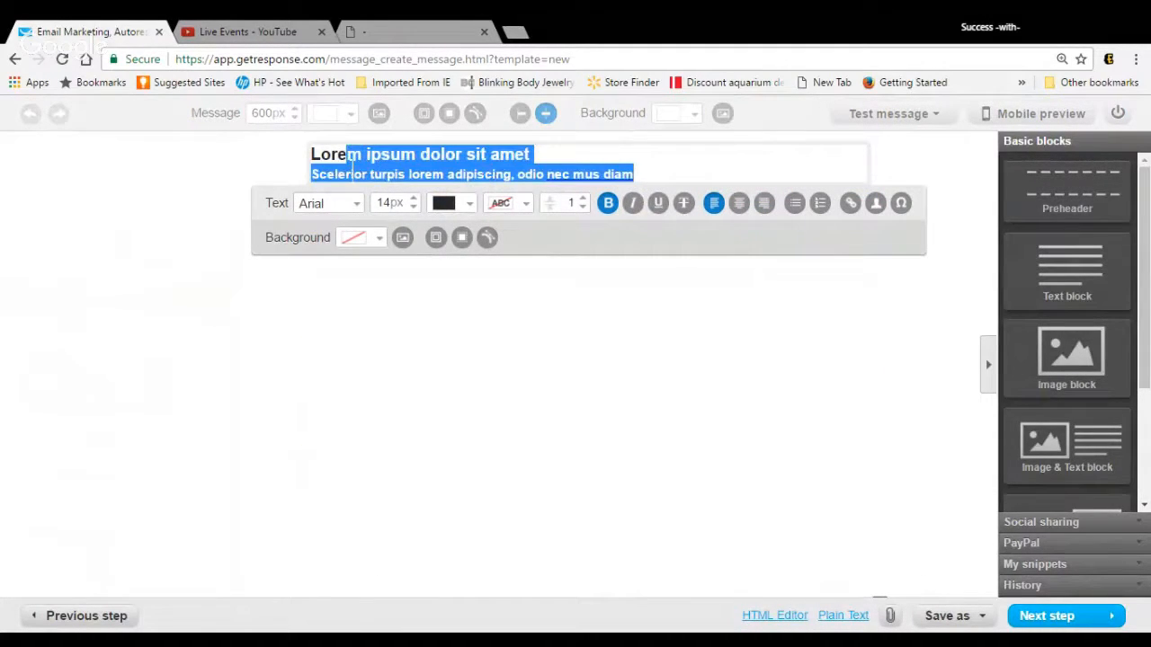
key("BackSpace")
key("BackSpace")
key("BackSpace")
key("BackSpace")
Step: Fill the text block with four filler lines: "hikahskledoserj", "klsdhjoseirjosejr", "sklerhsolerhwoer" and "lserhjeljrpwe"
key("Return")
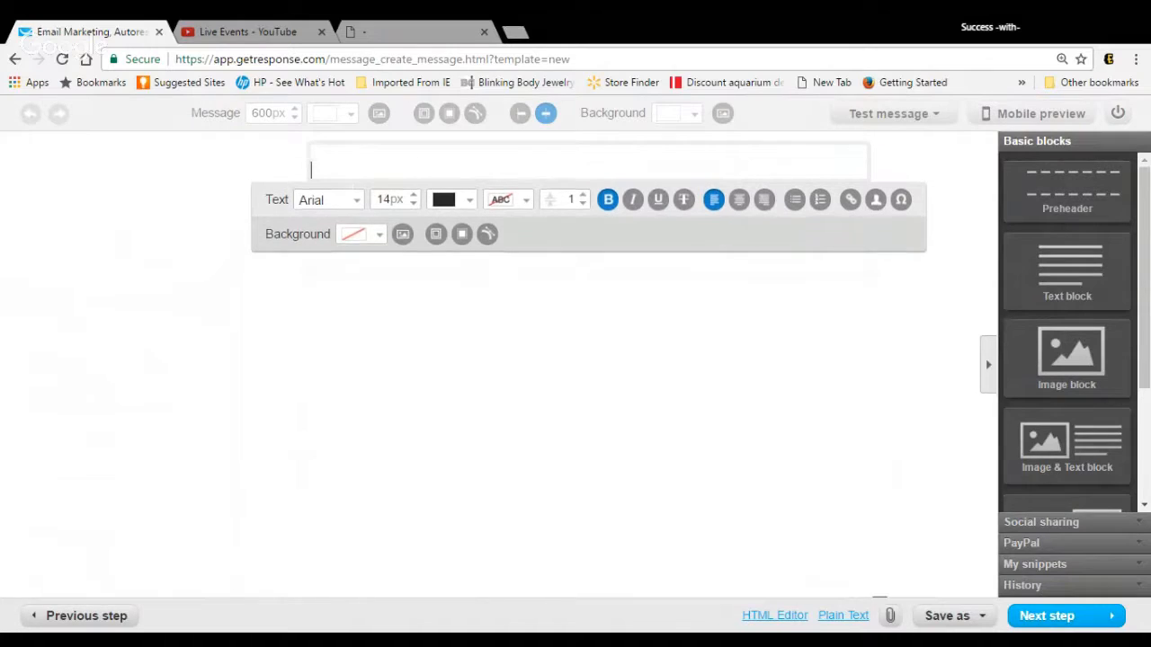
type("hikaskledoserj")
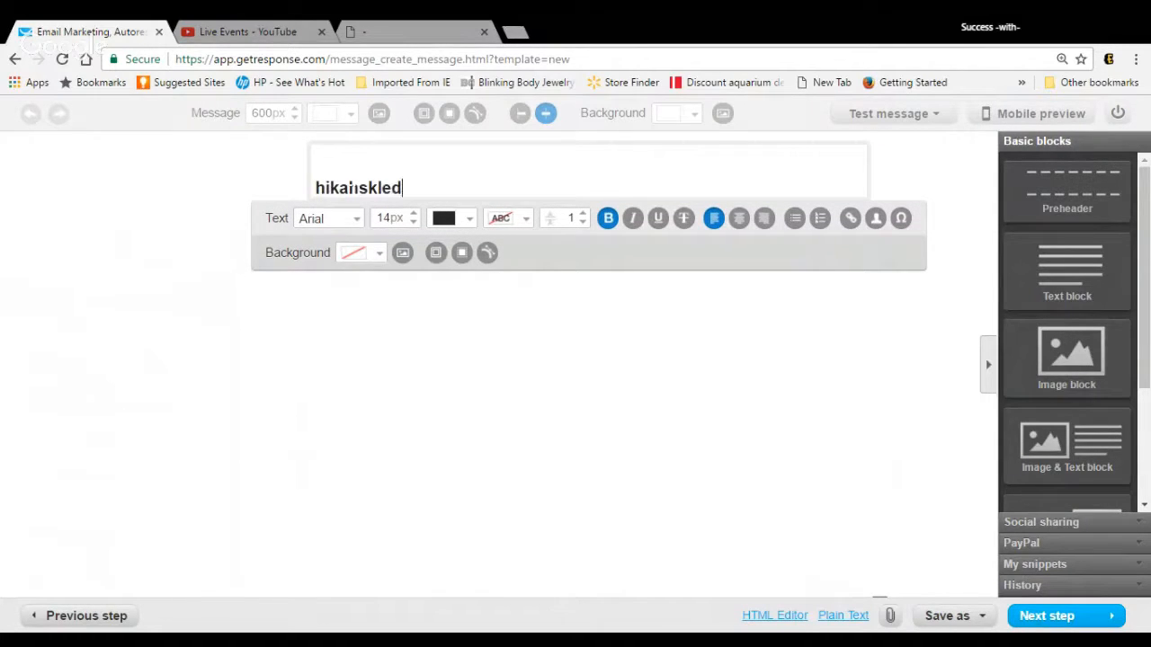
key("Return")
type("klsdhjoseirjosejr")
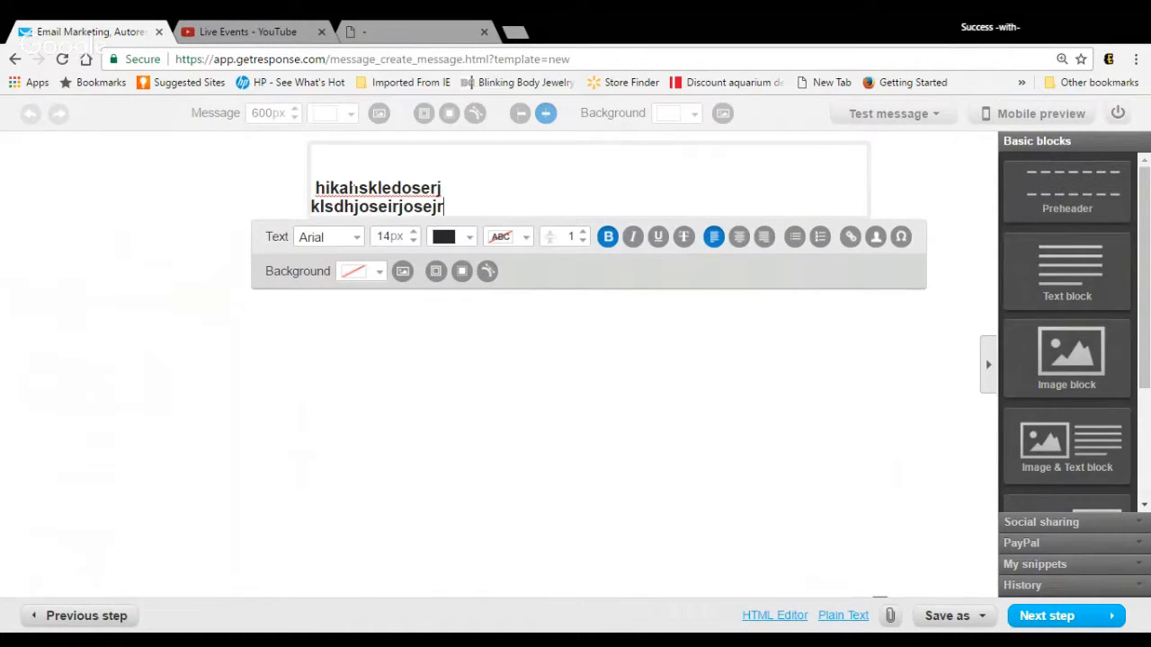
key("Return")
type("sklerhsolerhwoer")
key("Return")
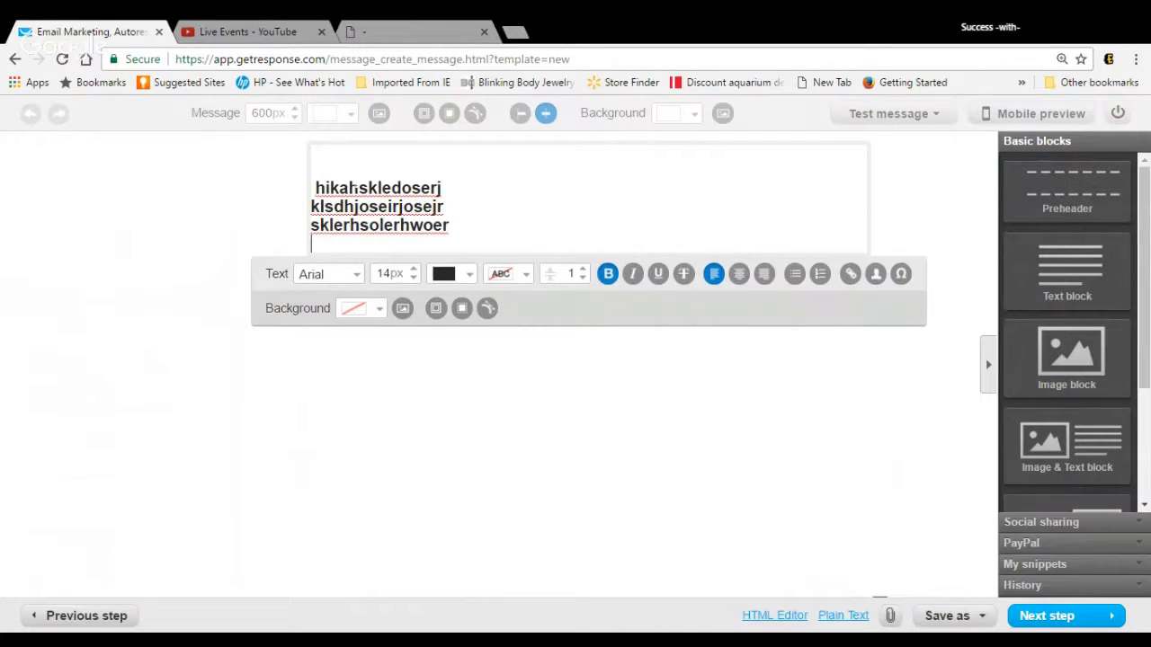
type("lserhjeljrpwe")
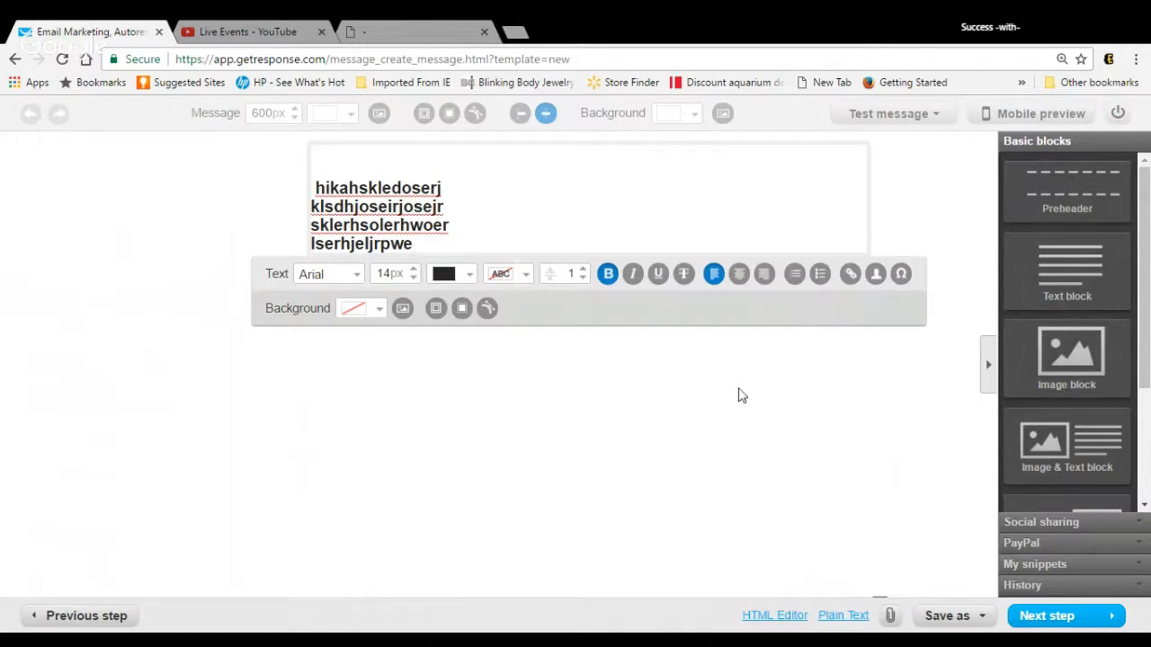
Step: Finish the email, then save and publish the "[first] Hello" autoresponder with its same-time-signed-up sending on all weekdays
left_click(1045, 616)
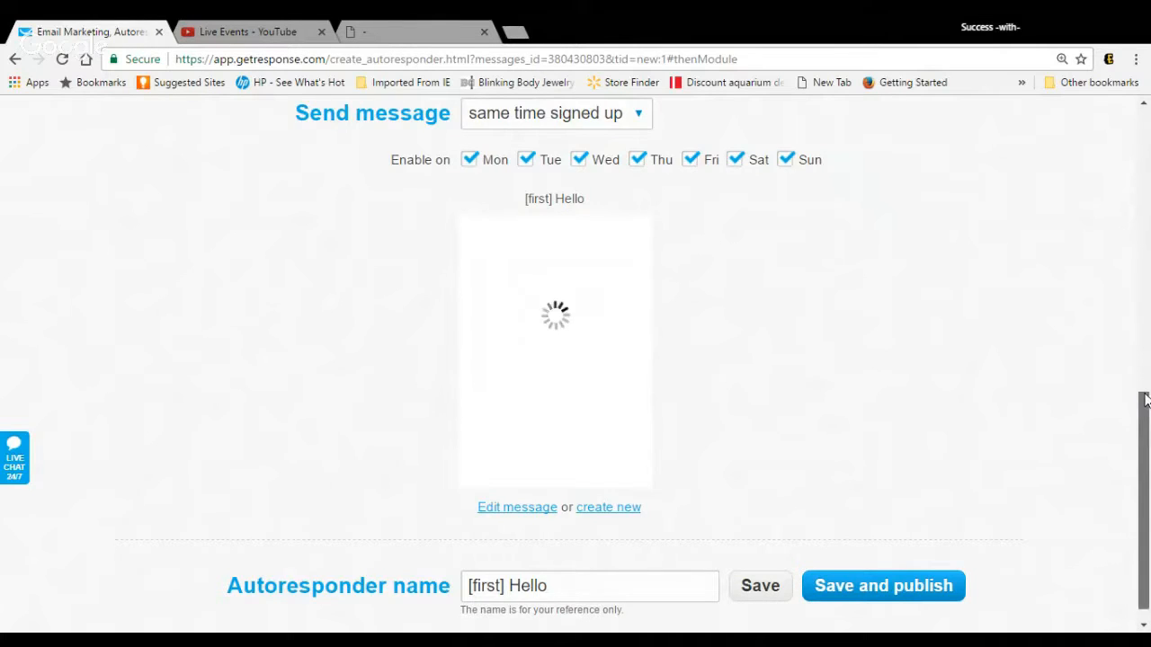
scroll(1142, 432, "down", 1)
mouse_move(611, 395)
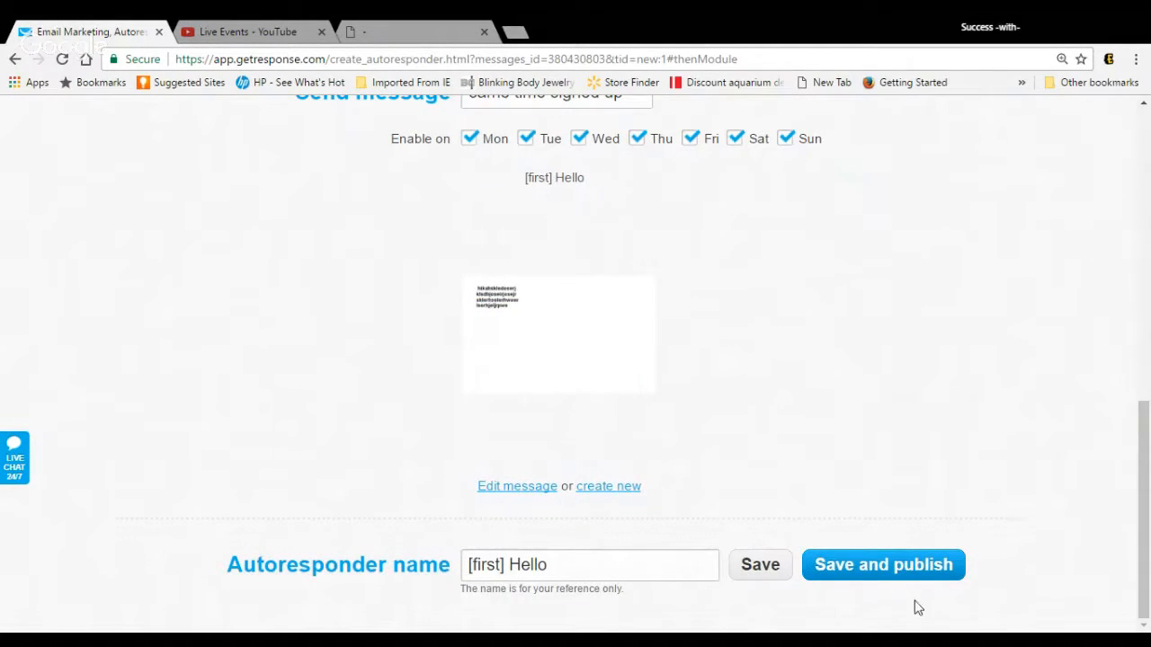
left_click(920, 565)
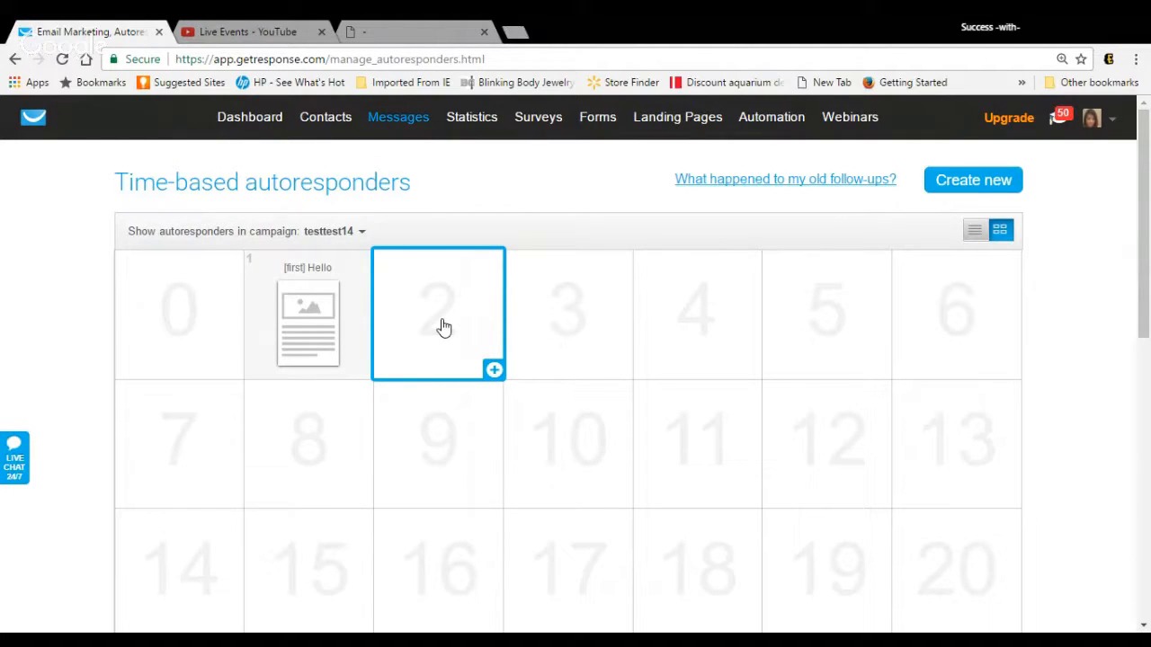
Step: Open the newsletter email analytics and include the success-themed campaign alongside testtest14 in the campaign filter
mouse_move(325, 316)
mouse_move(559, 126)
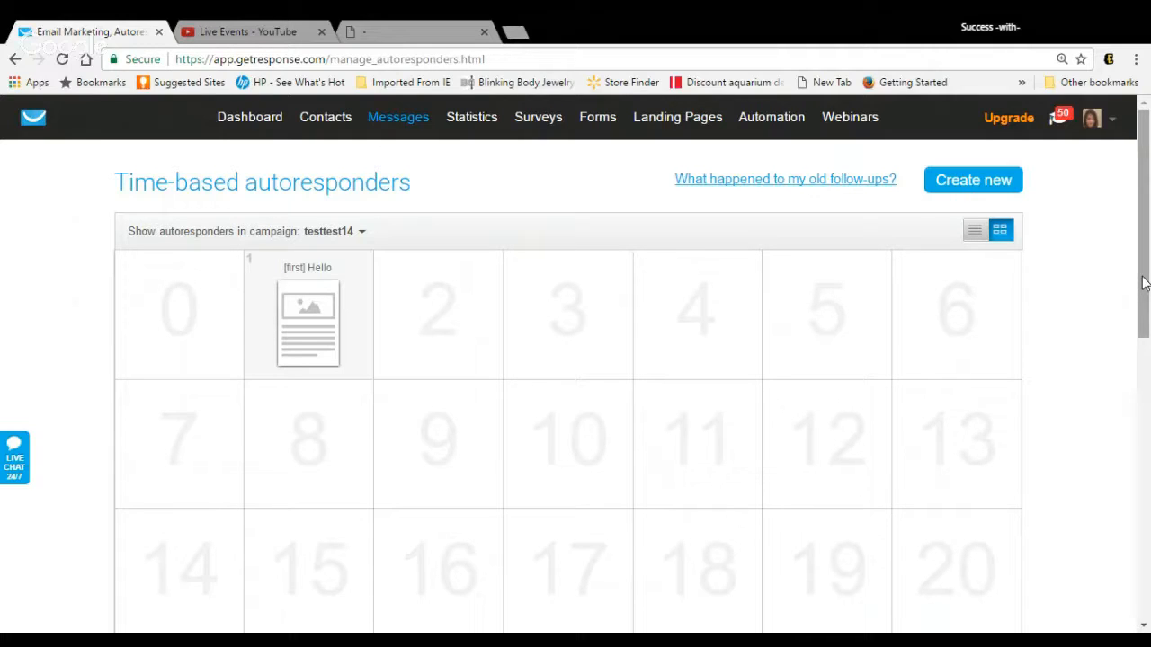
mouse_move(879, 130)
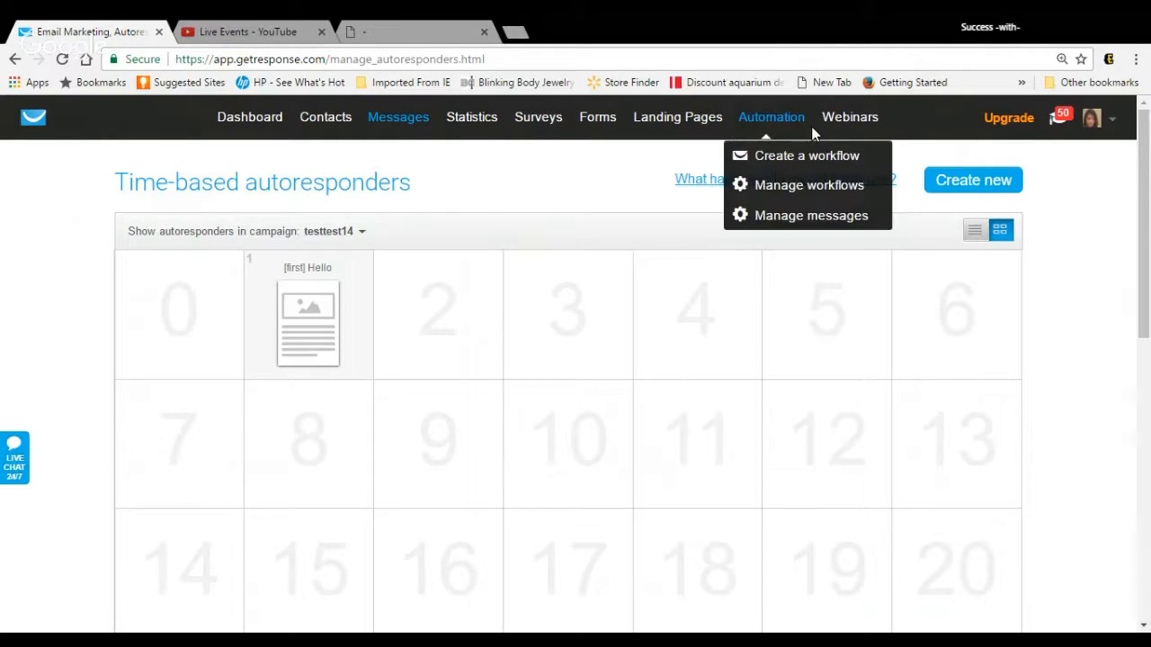
mouse_move(493, 141)
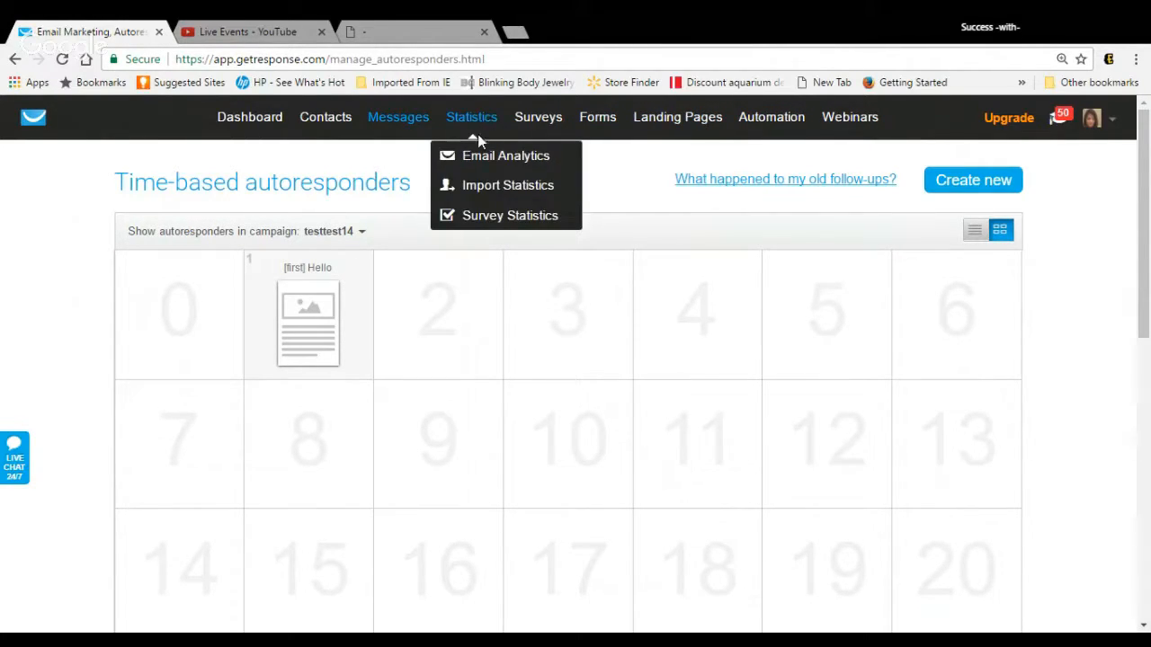
left_click(479, 159)
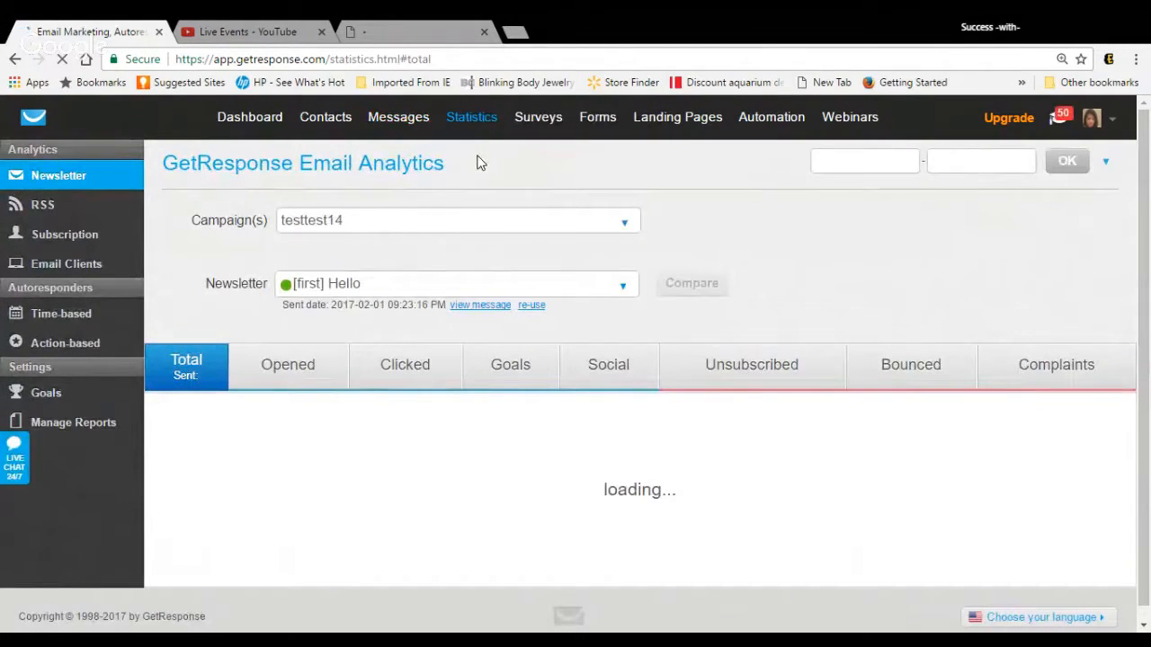
left_click(626, 229)
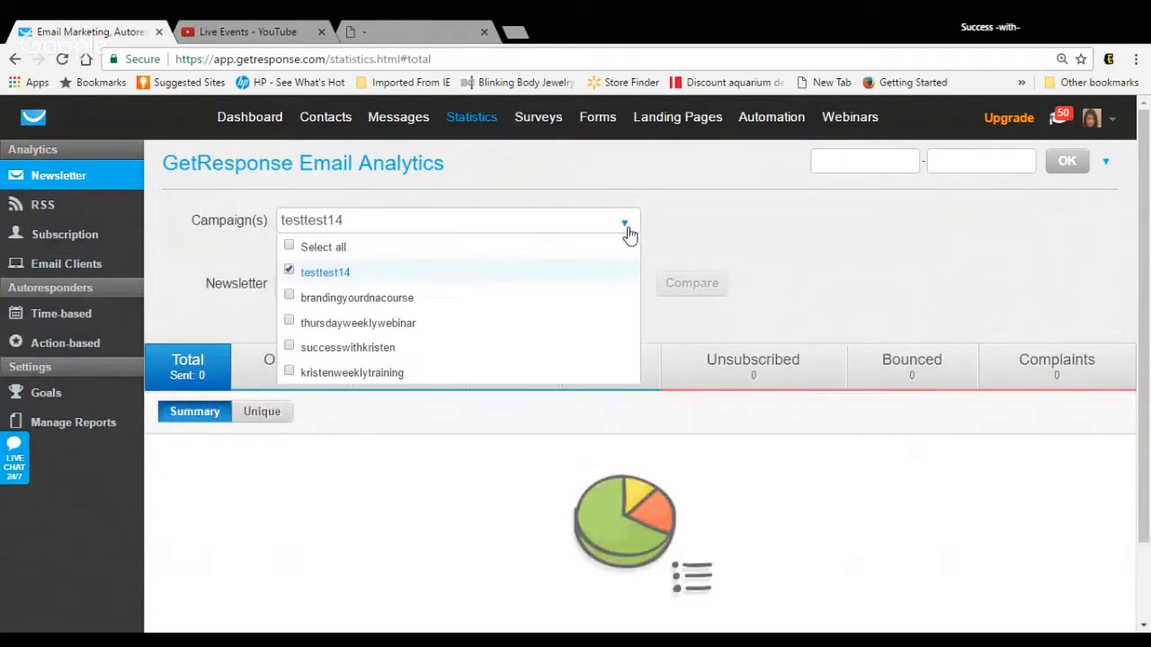
left_click(597, 345)
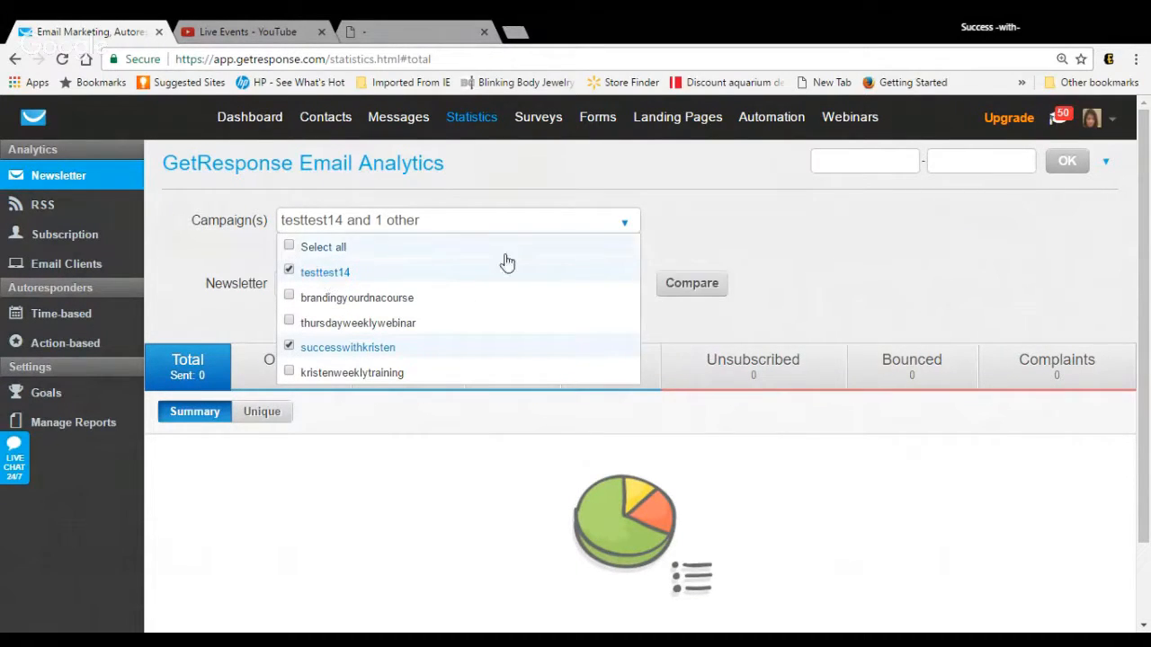
left_click(807, 224)
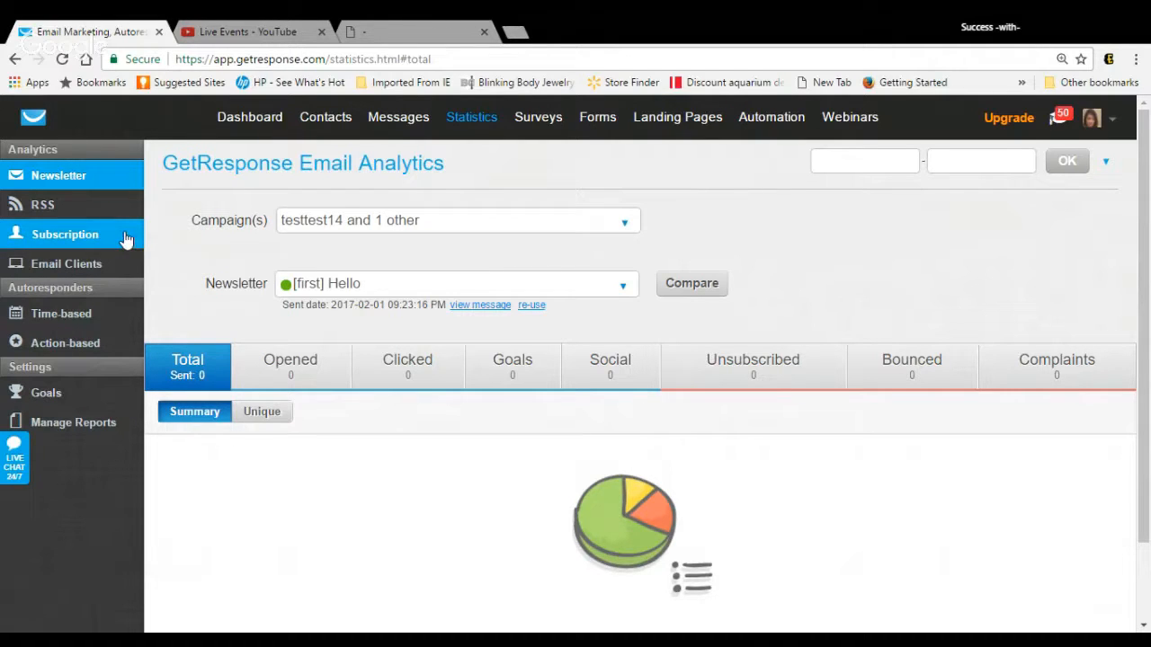
Step: Show the subscription statistics for campaigns becomesuccessful40 and brandingyourdnacourse together with testtest14
left_click(71, 234)
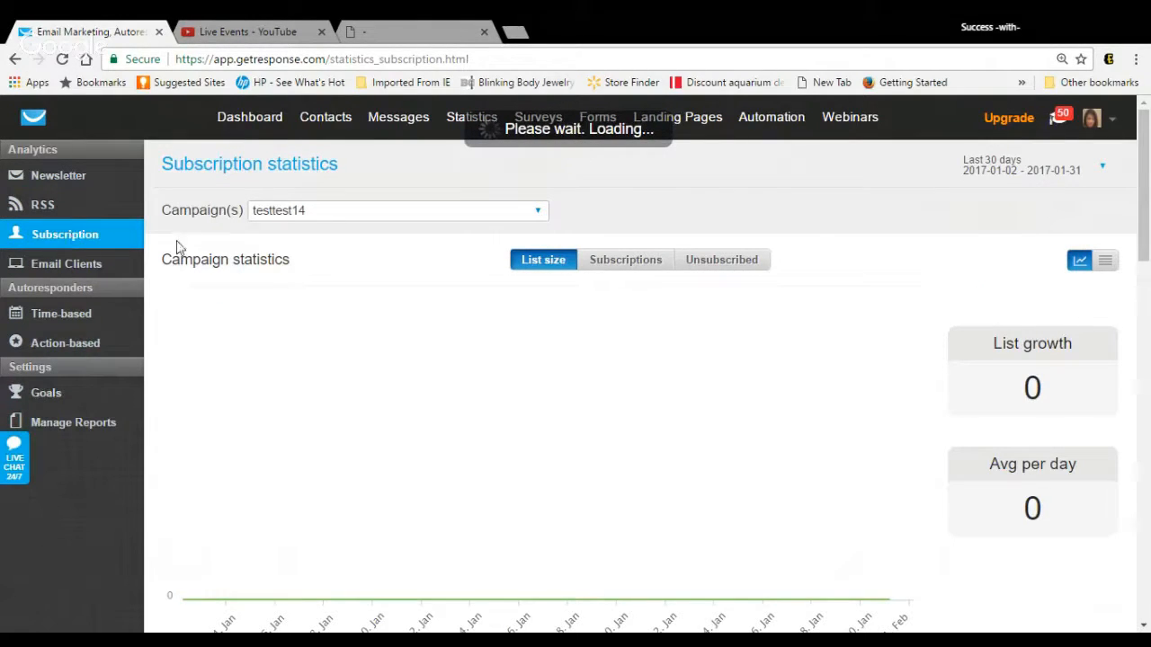
left_click(539, 214)
left_click(490, 299)
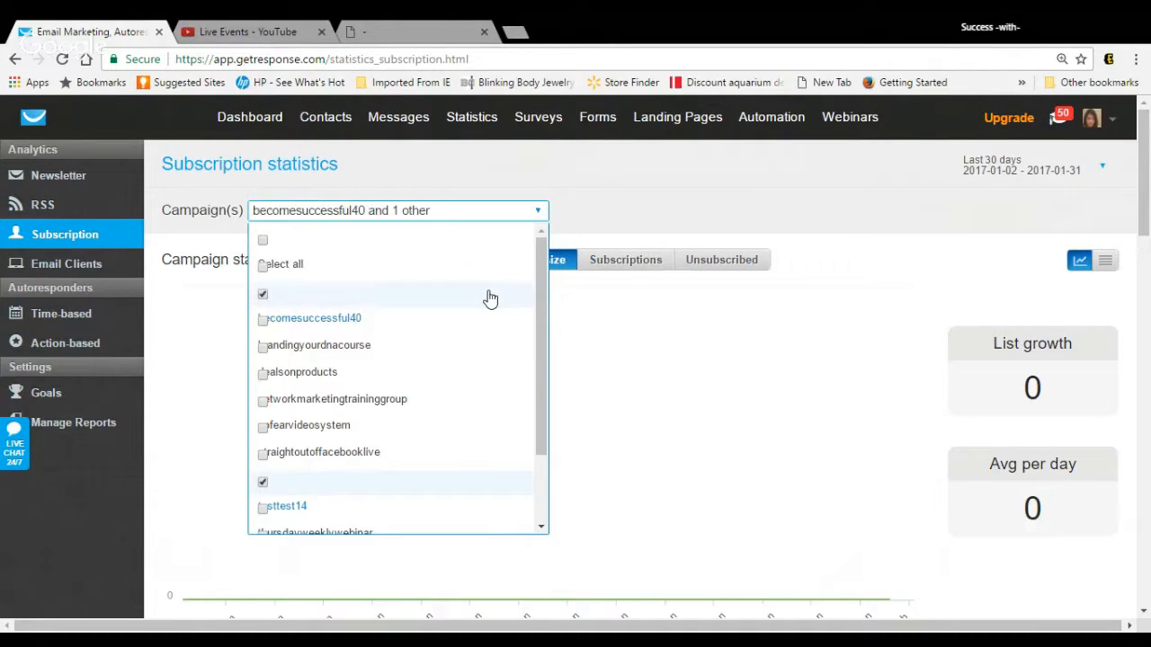
left_click(473, 321)
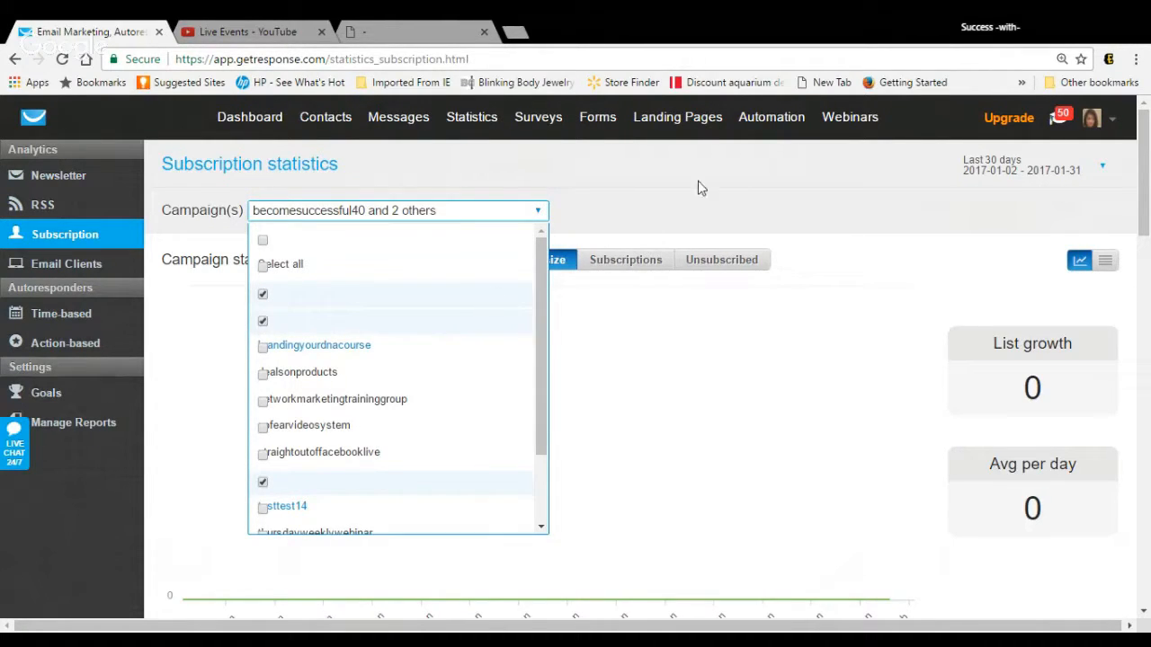
left_click(758, 204)
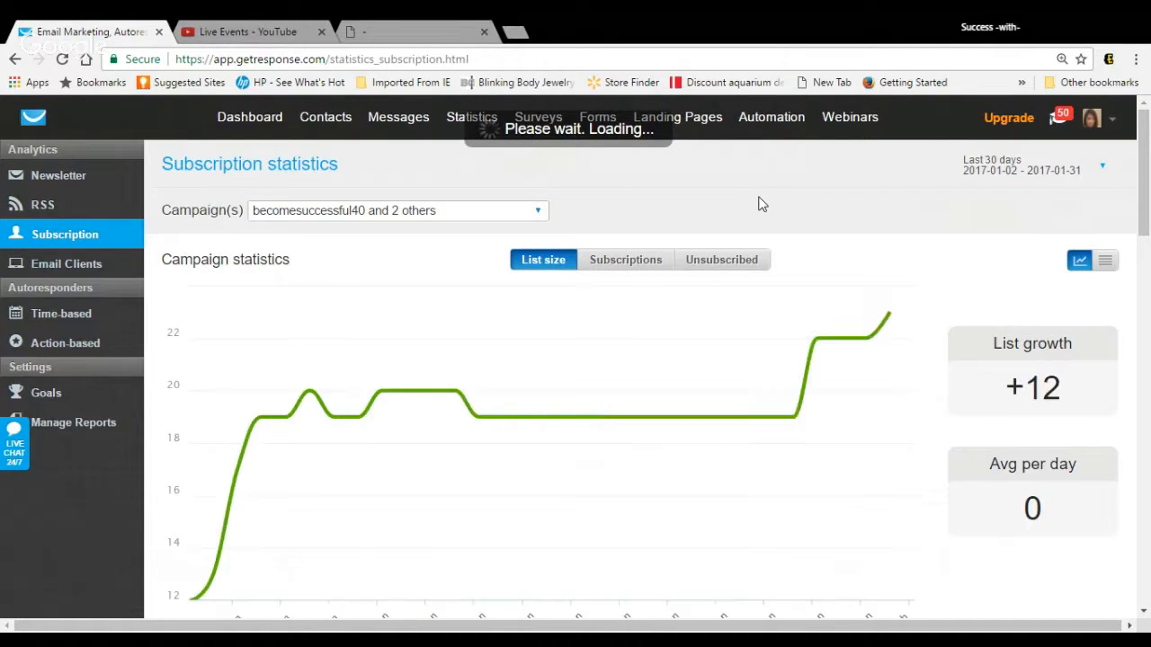
Step: Review the subscription sources, the subscriber locations map and the list growth of the selected campaigns
scroll(758, 205, "down", 10)
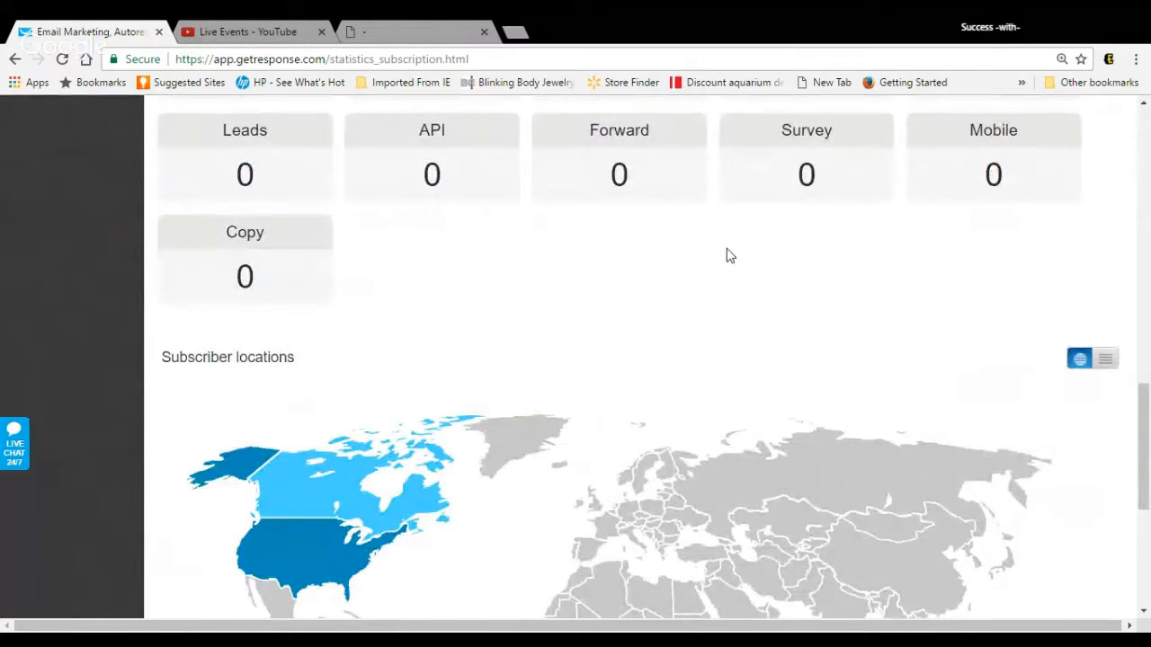
mouse_move(327, 501)
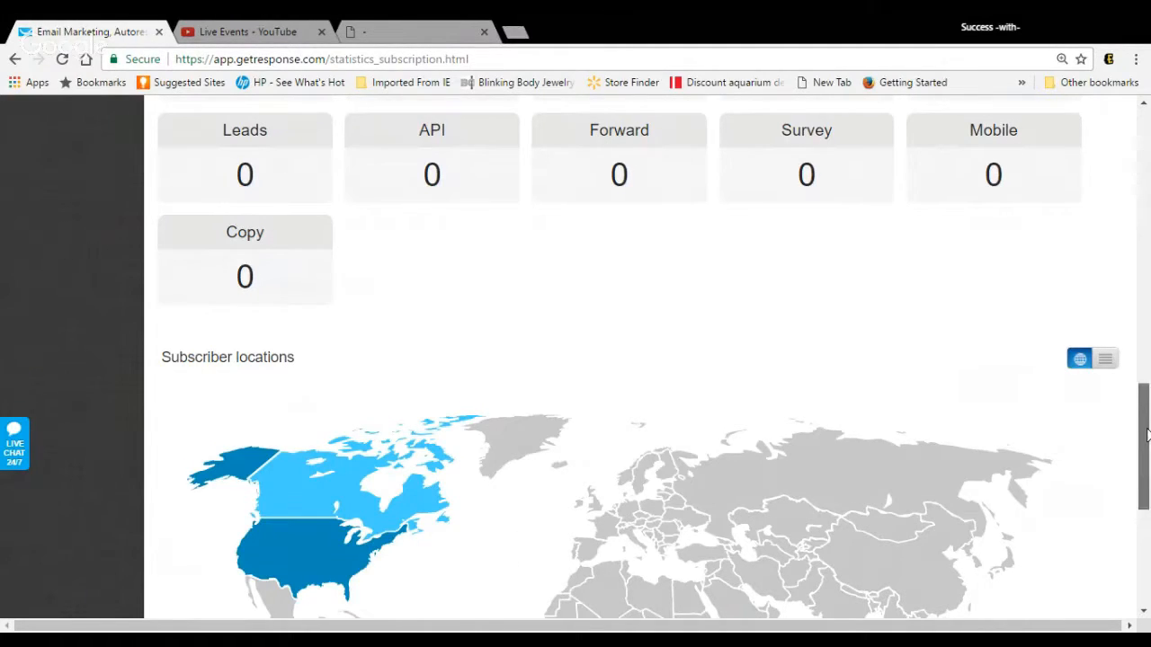
mouse_move(1146, 438)
left_mouse_down()
mouse_move(1143, 502)
mouse_move(1143, 445)
left_mouse_up()
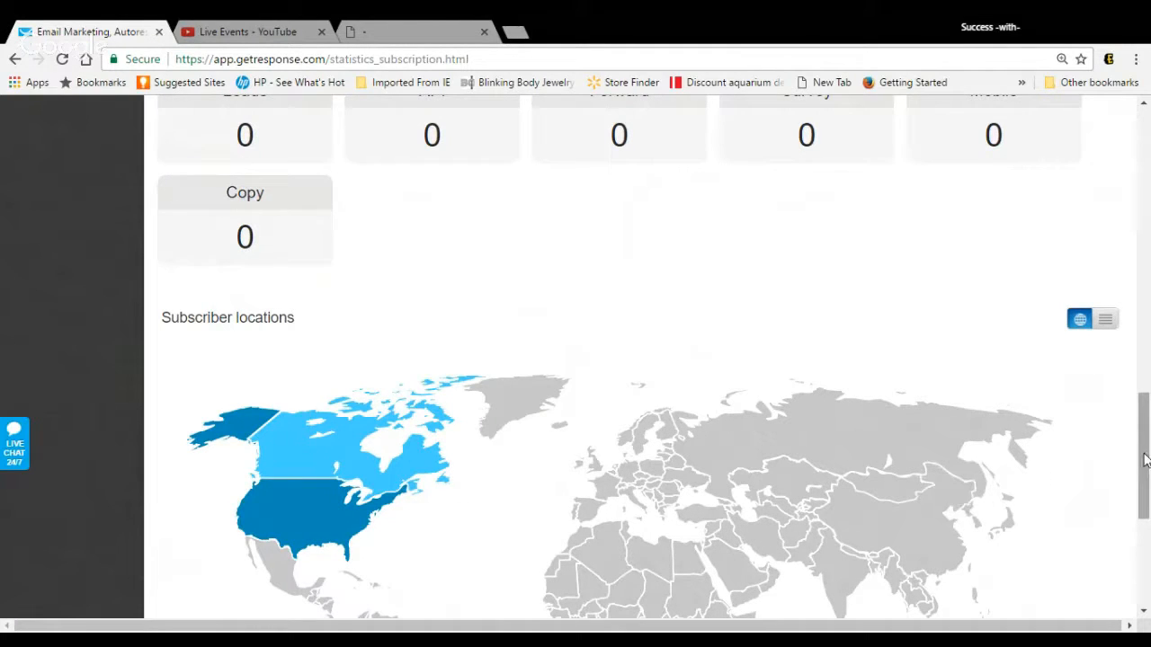
left_click_drag(1143, 460, 1144, 387)
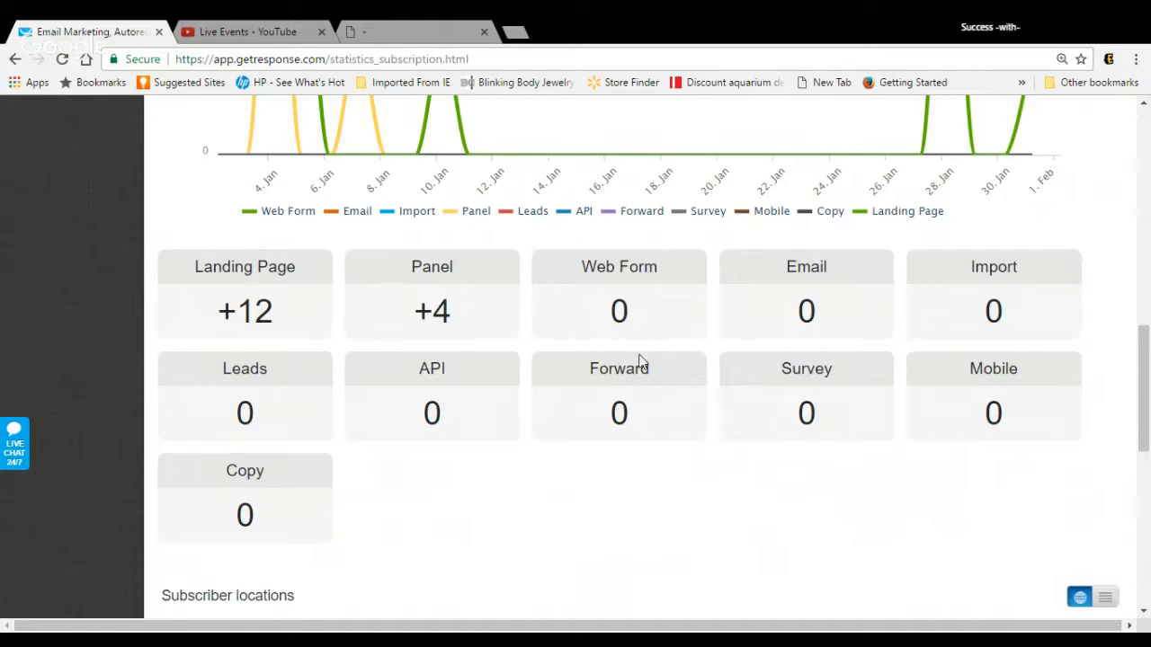
left_click_drag(1148, 376, 1149, 166)
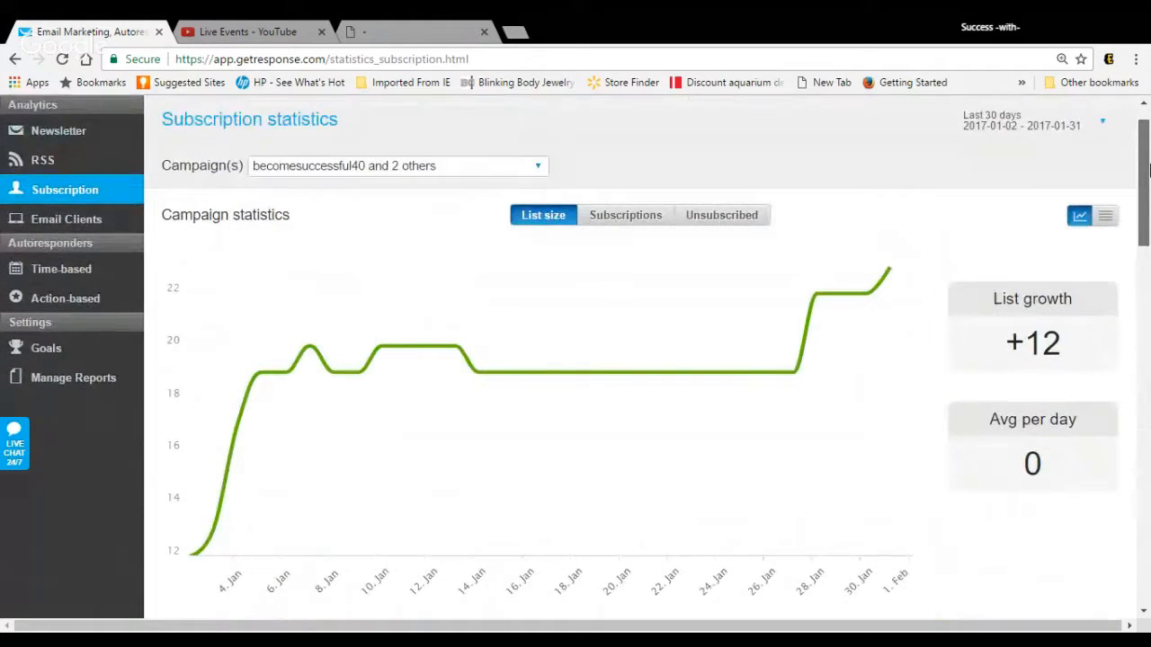
Step: Compare the unsubscribed, subscriptions and list size charts in the campaign statistics, ending on list size
left_click(738, 228)
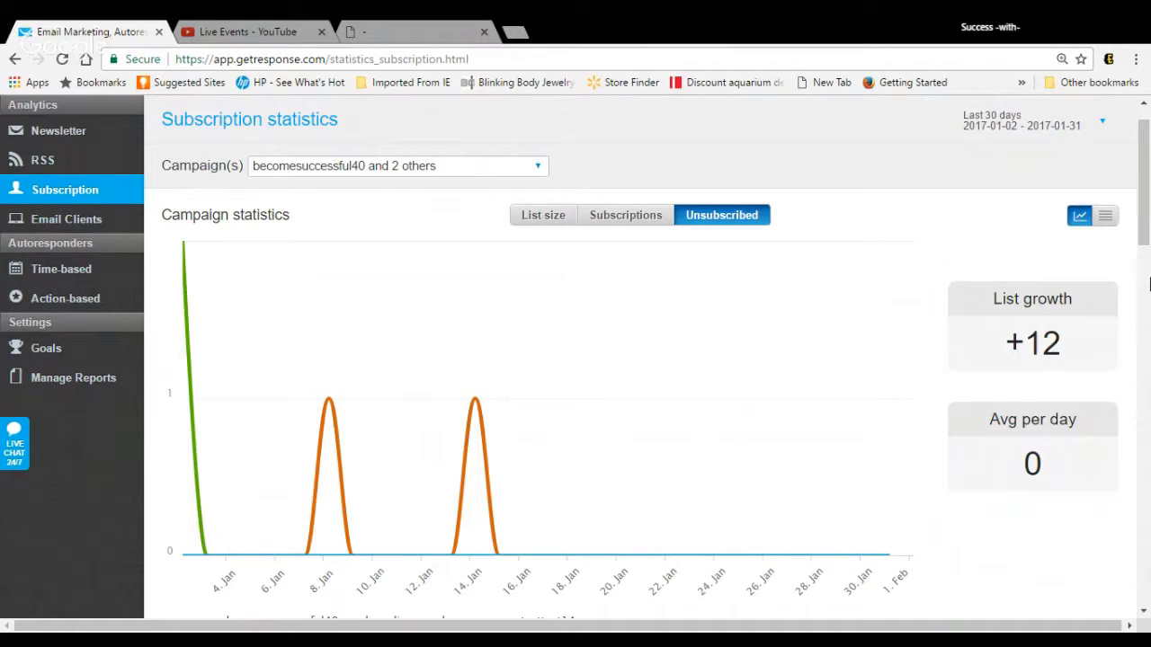
left_click_drag(1145, 232, 1133, 393)
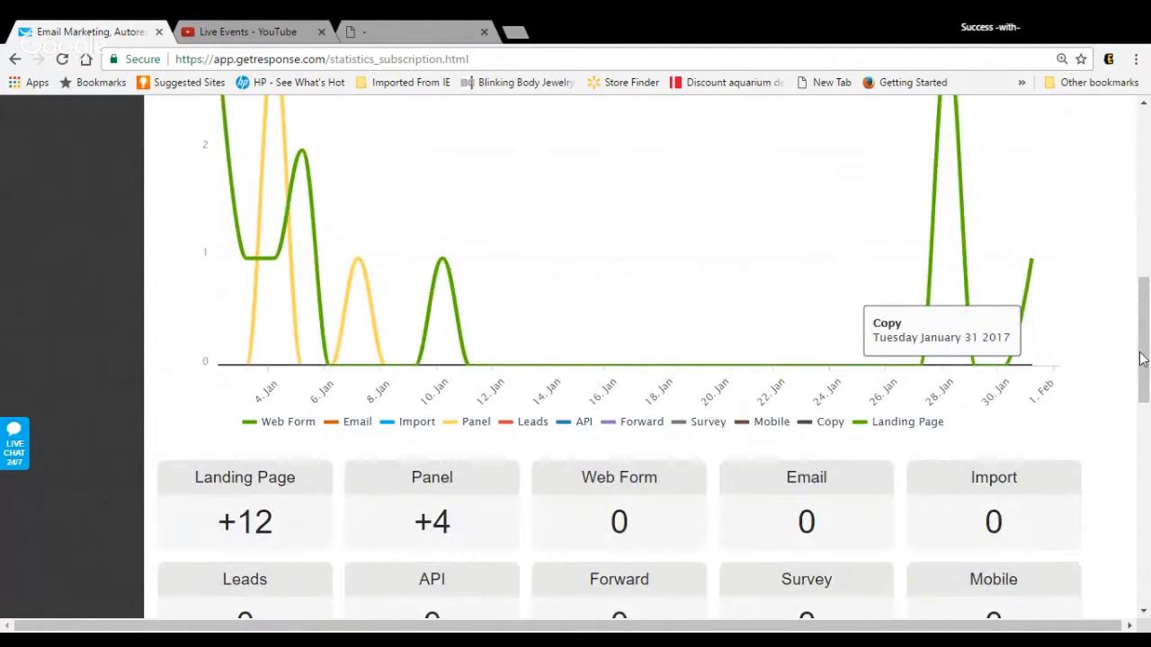
left_click_drag(1147, 358, 1147, 158)
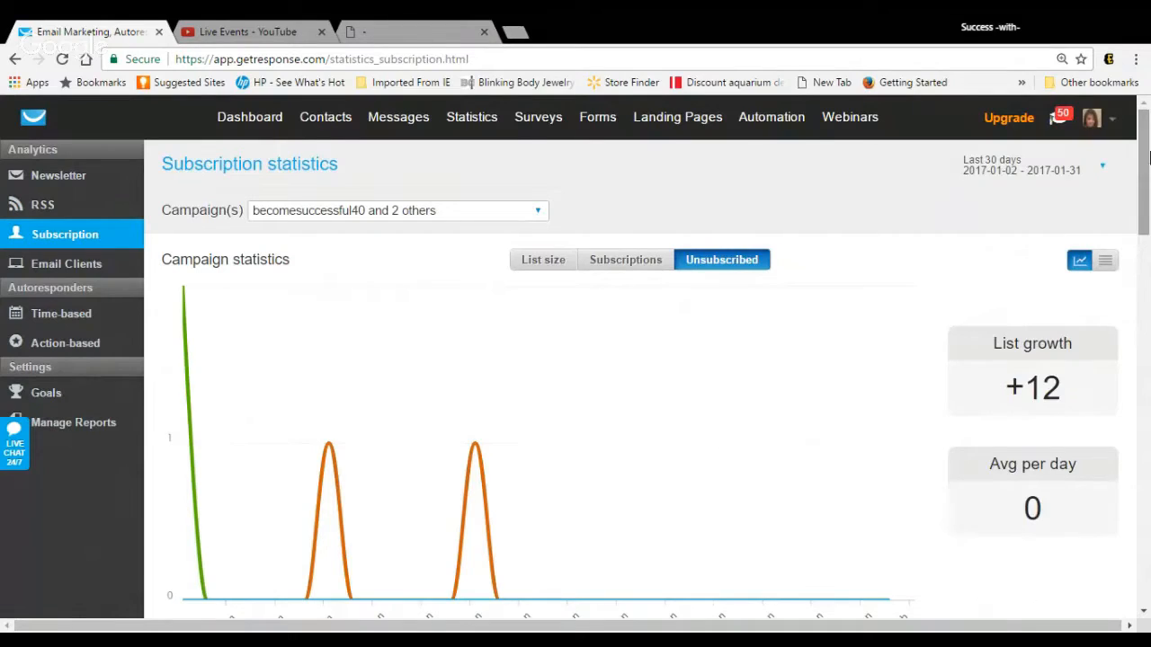
left_click(644, 268)
left_click(707, 268)
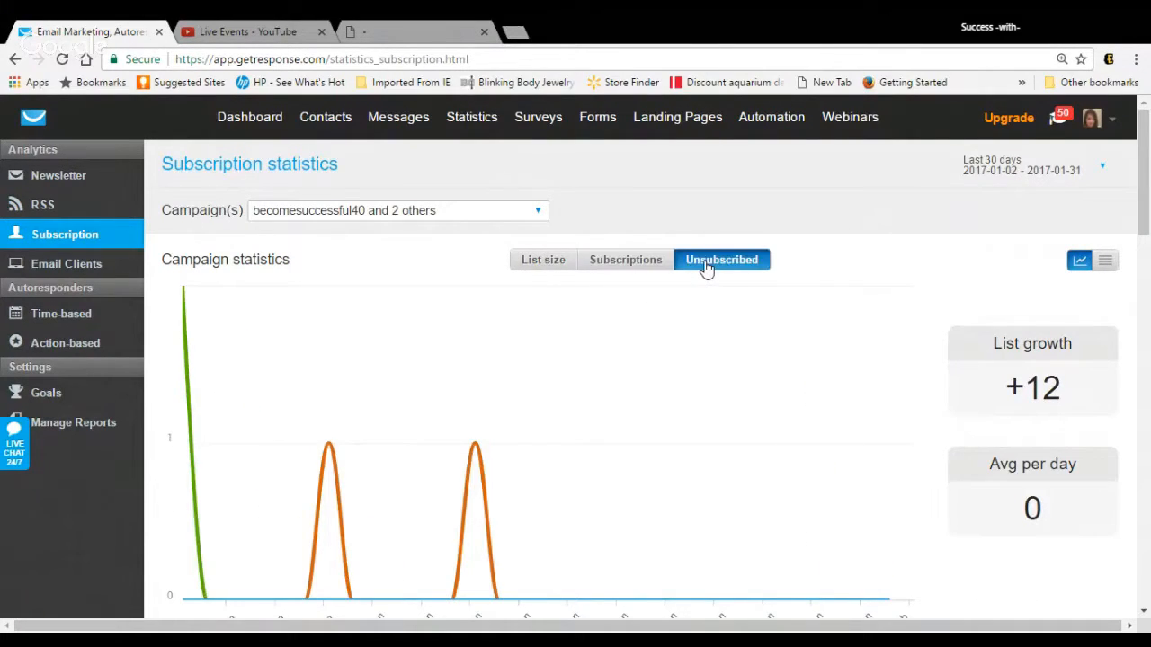
left_click(542, 267)
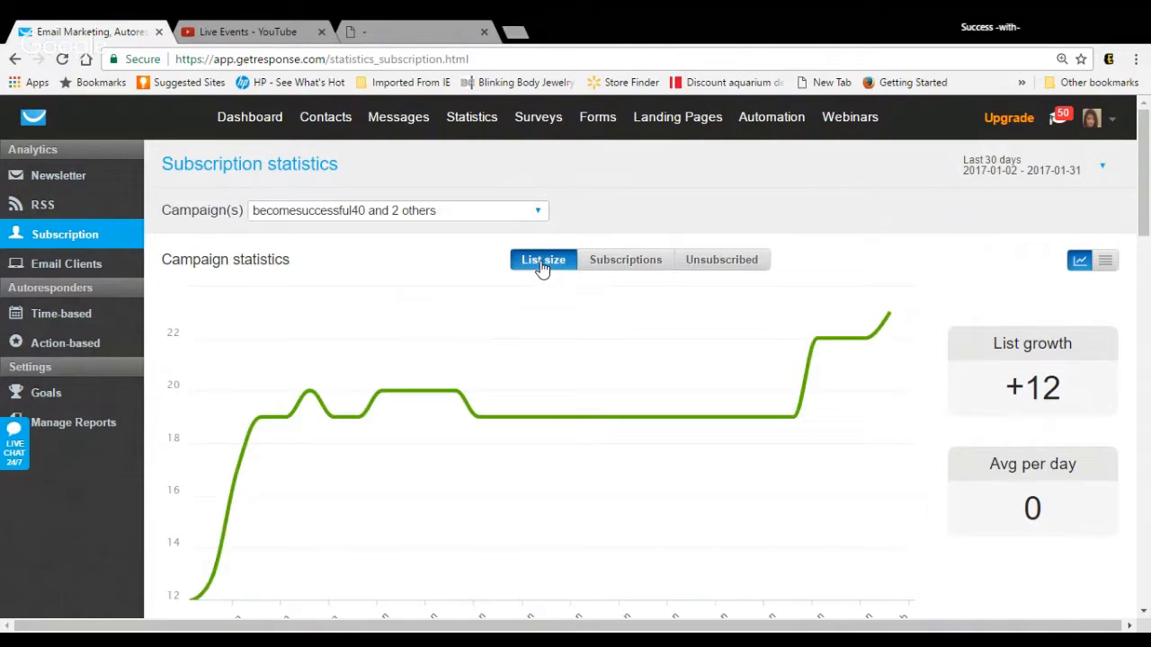
Step: Open the time-based autoresponder statistics for campaign brandingyourdnacourse and examine the summary of all its autoresponders
left_click(104, 320)
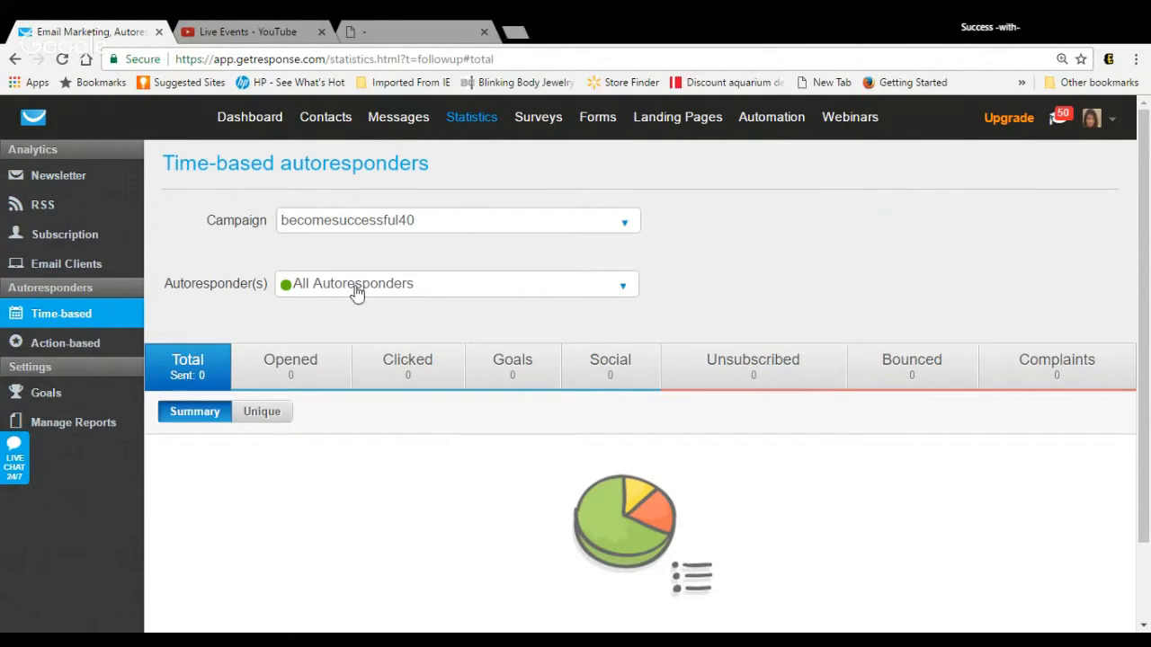
left_click(623, 223)
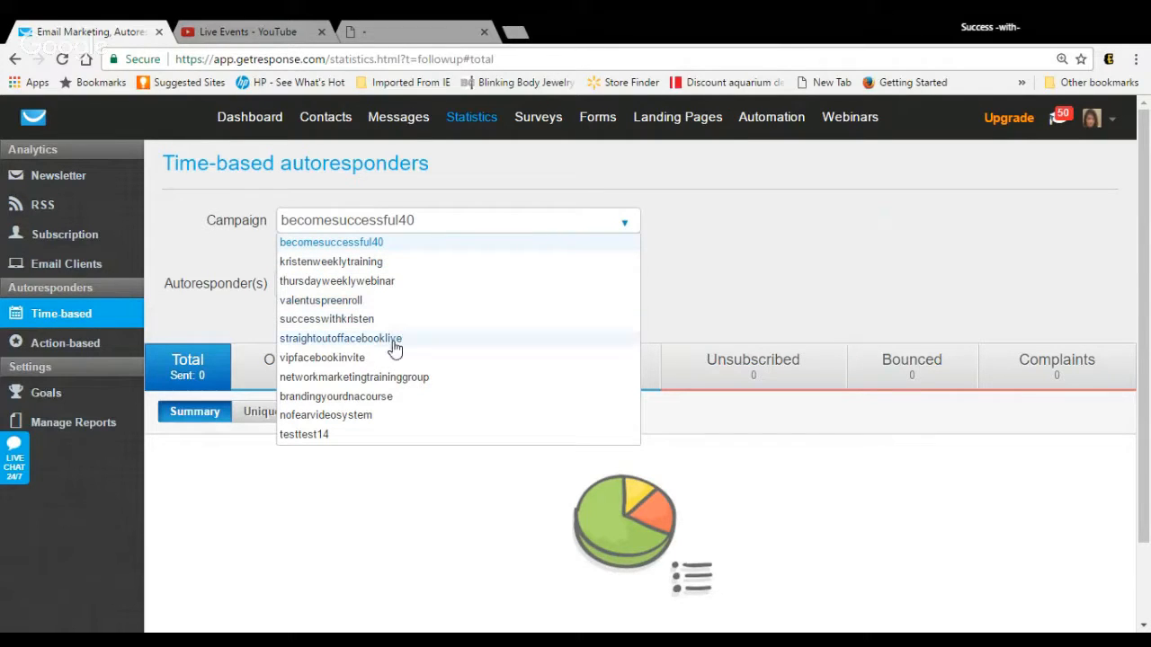
left_click(374, 399)
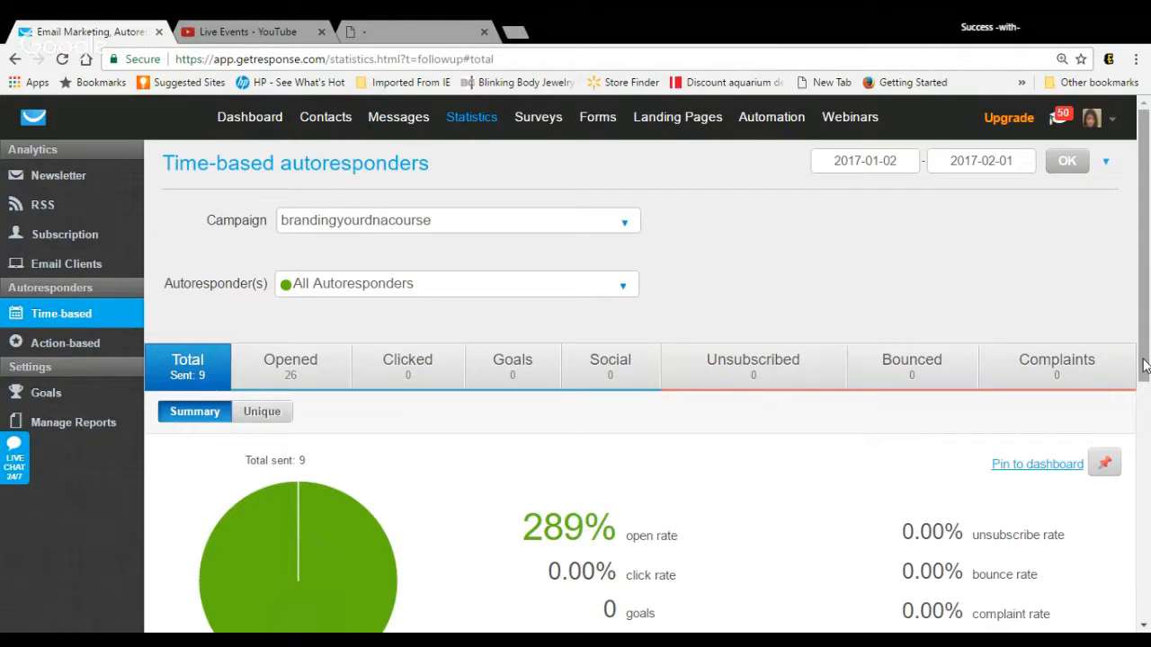
scroll(1143, 384, "down", 1)
left_click_drag(1144, 385, 1143, 464)
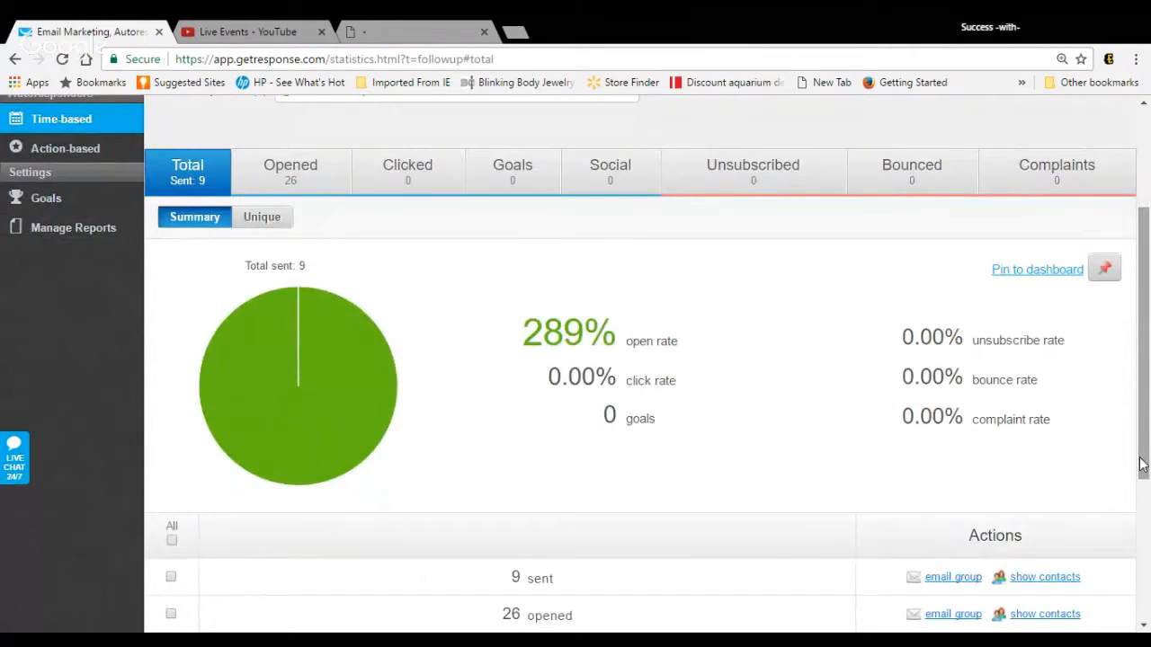
scroll(1141, 463, "up", 1)
scroll(1142, 463, "down", 1)
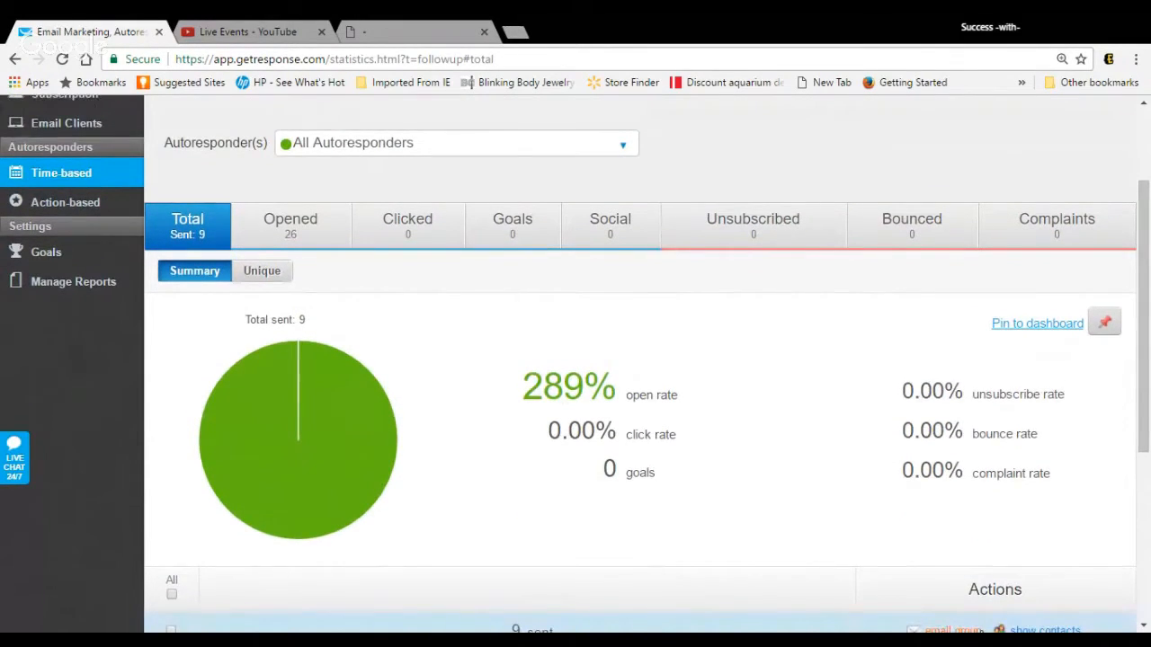
scroll(964, 617, "up", 1)
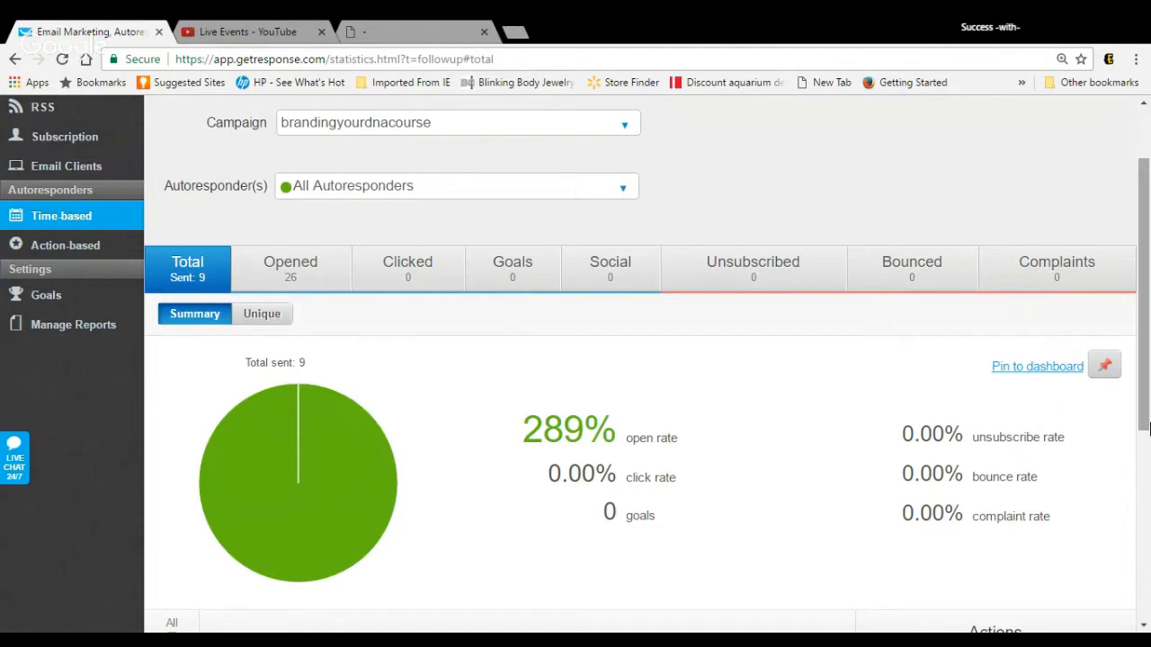
left_click_drag(1147, 423, 1148, 374)
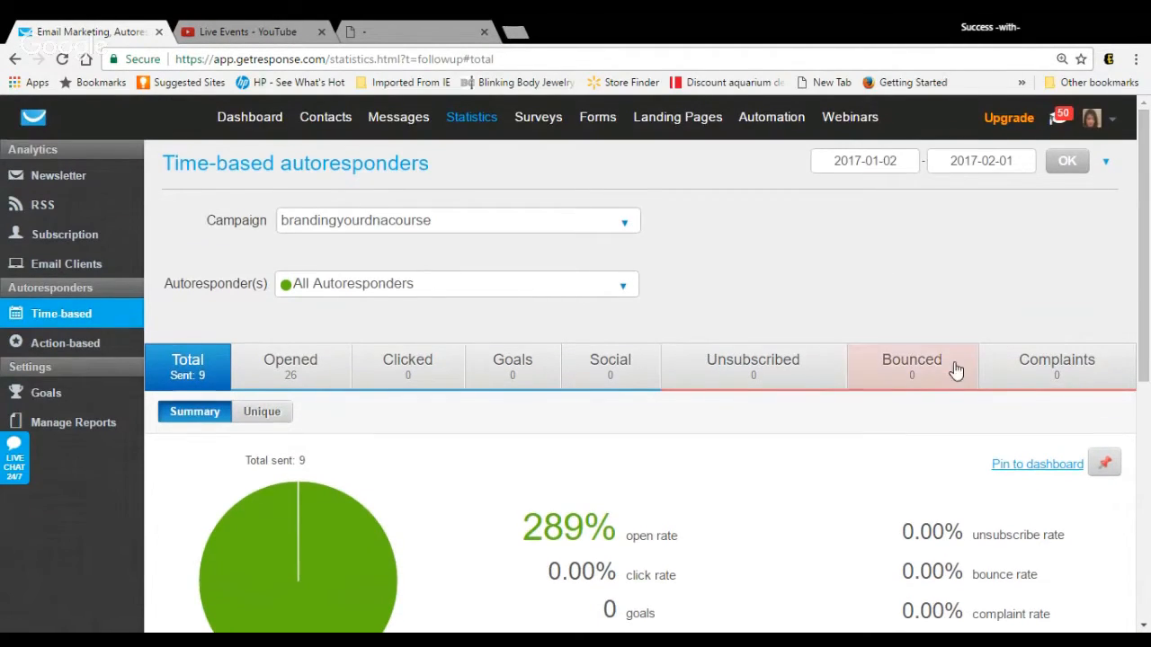